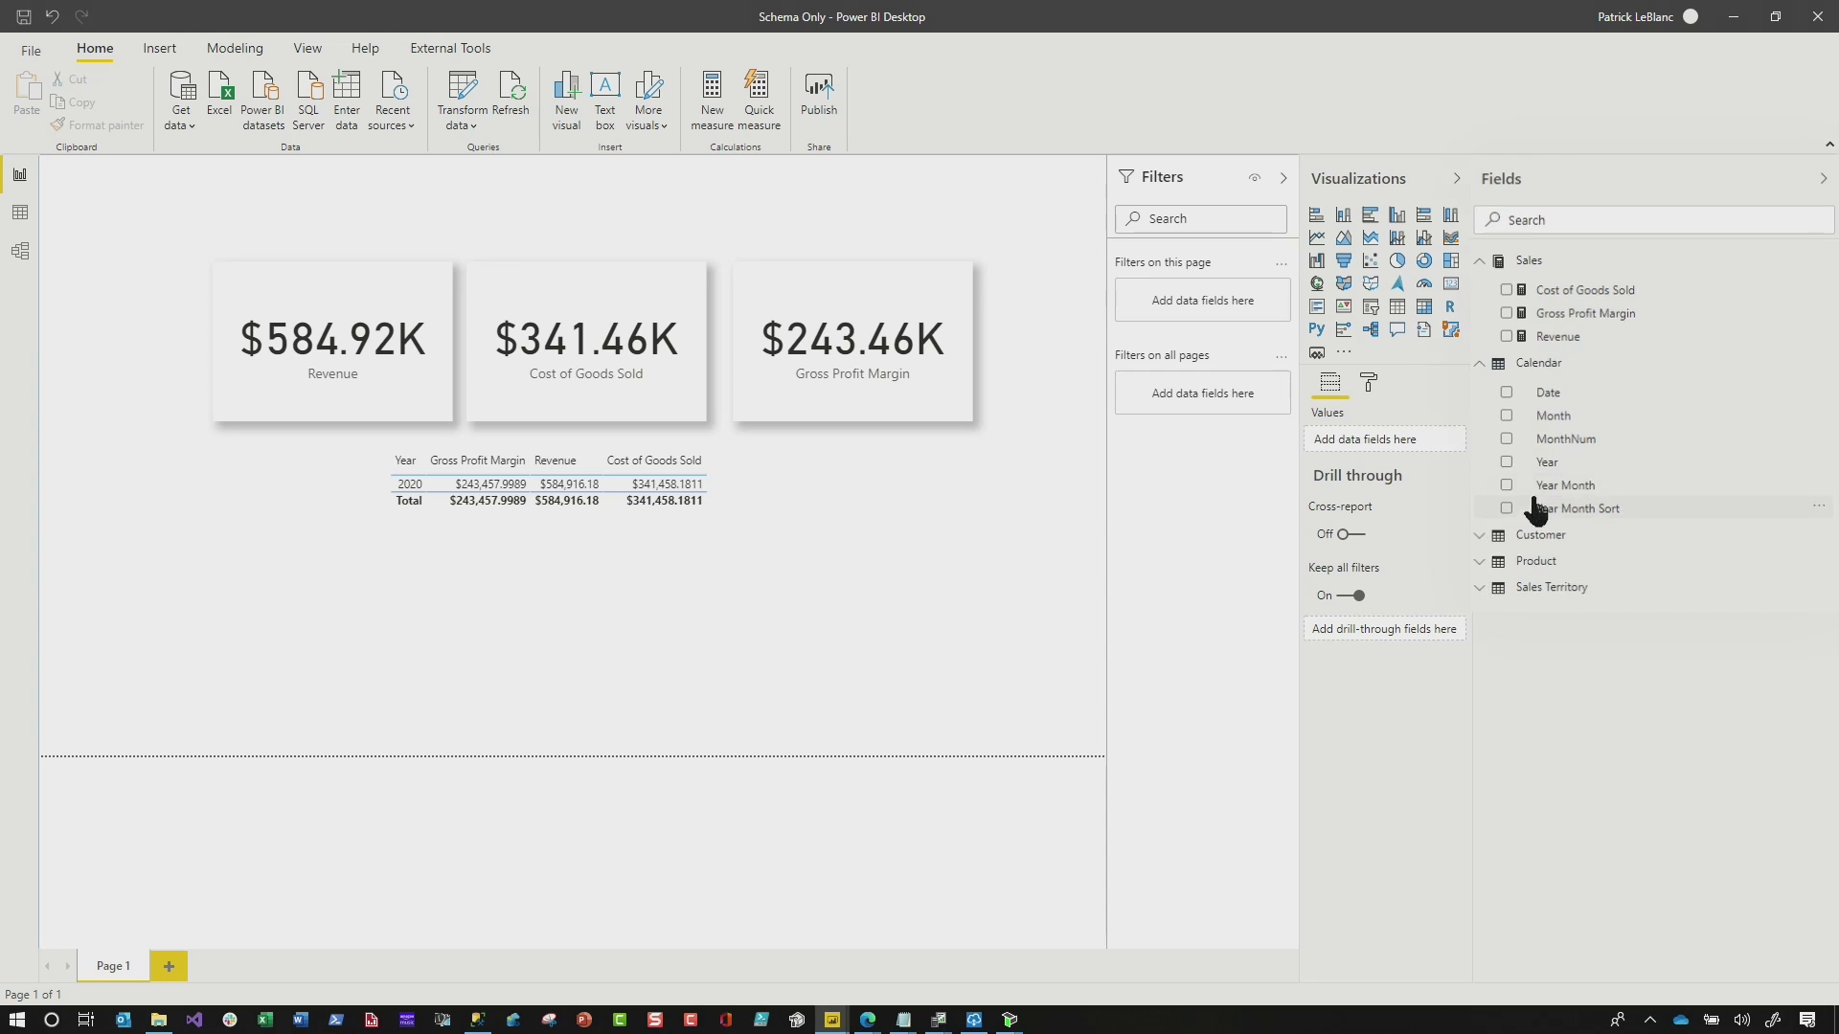
right_click(1528, 260)
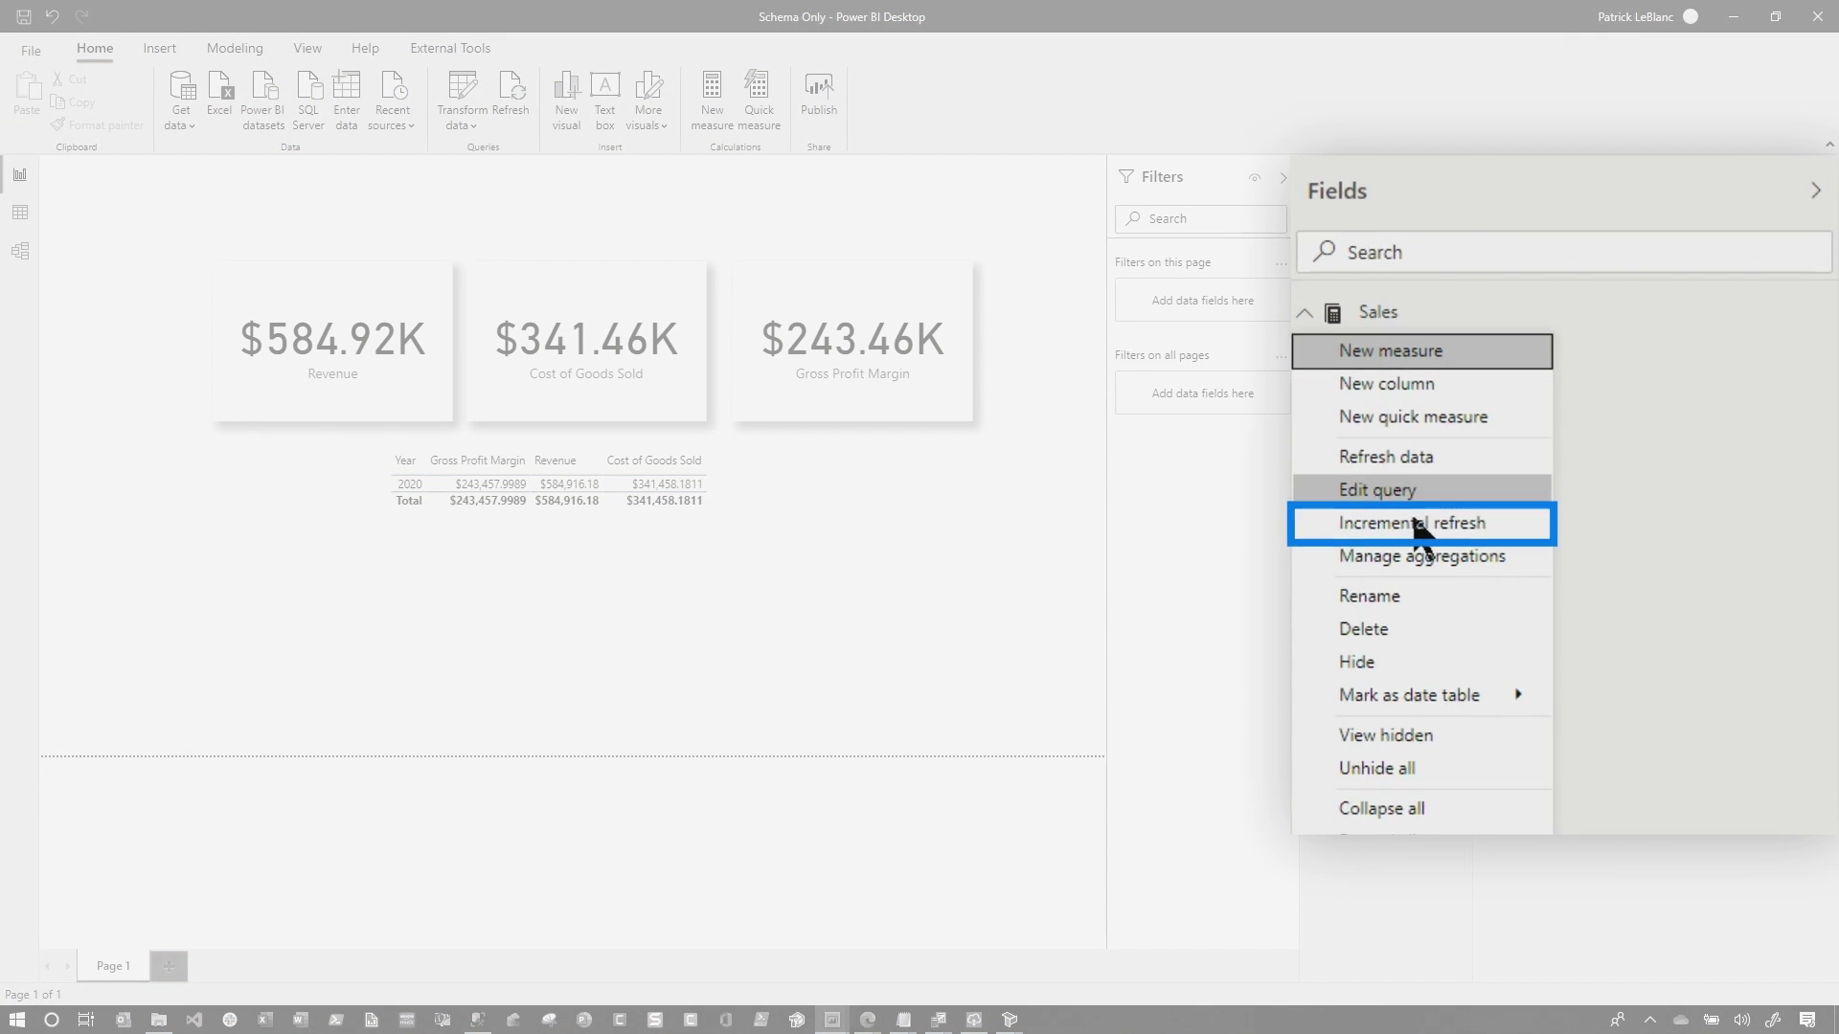
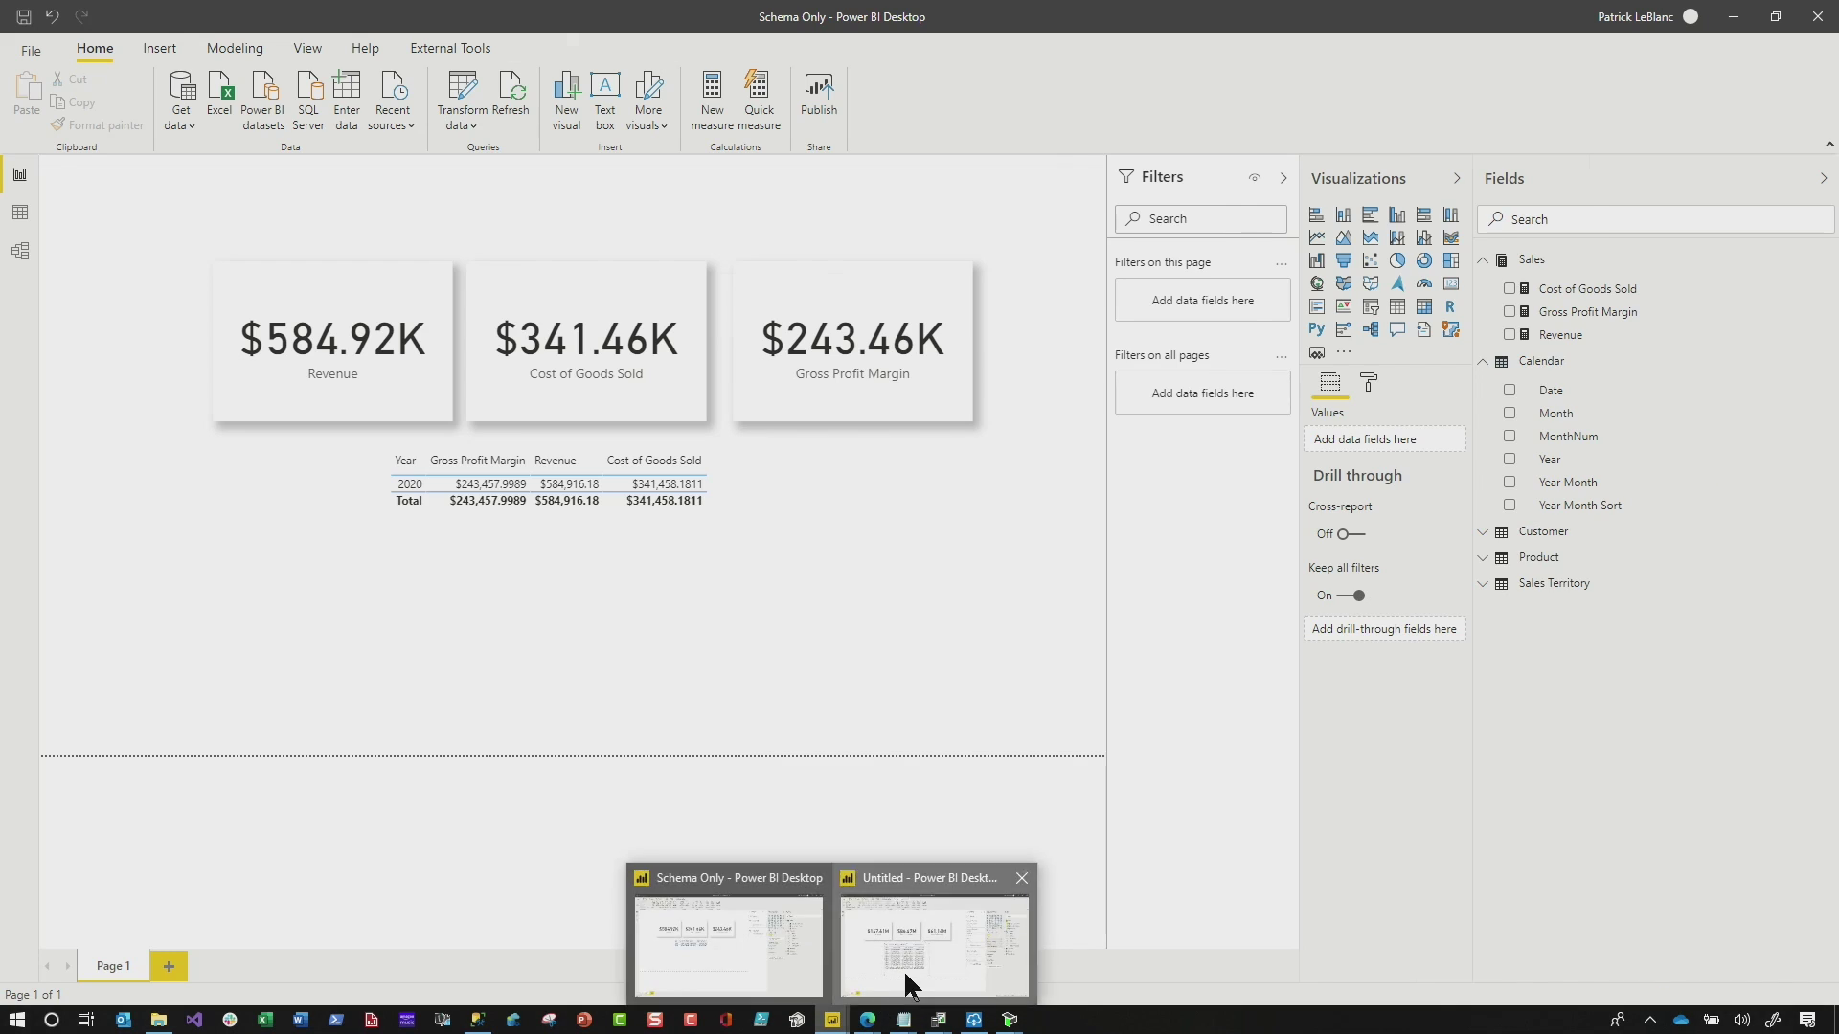
Step: Search Edge for 'alm toolkit' and open the ALM Toolkit home page
click(911, 963)
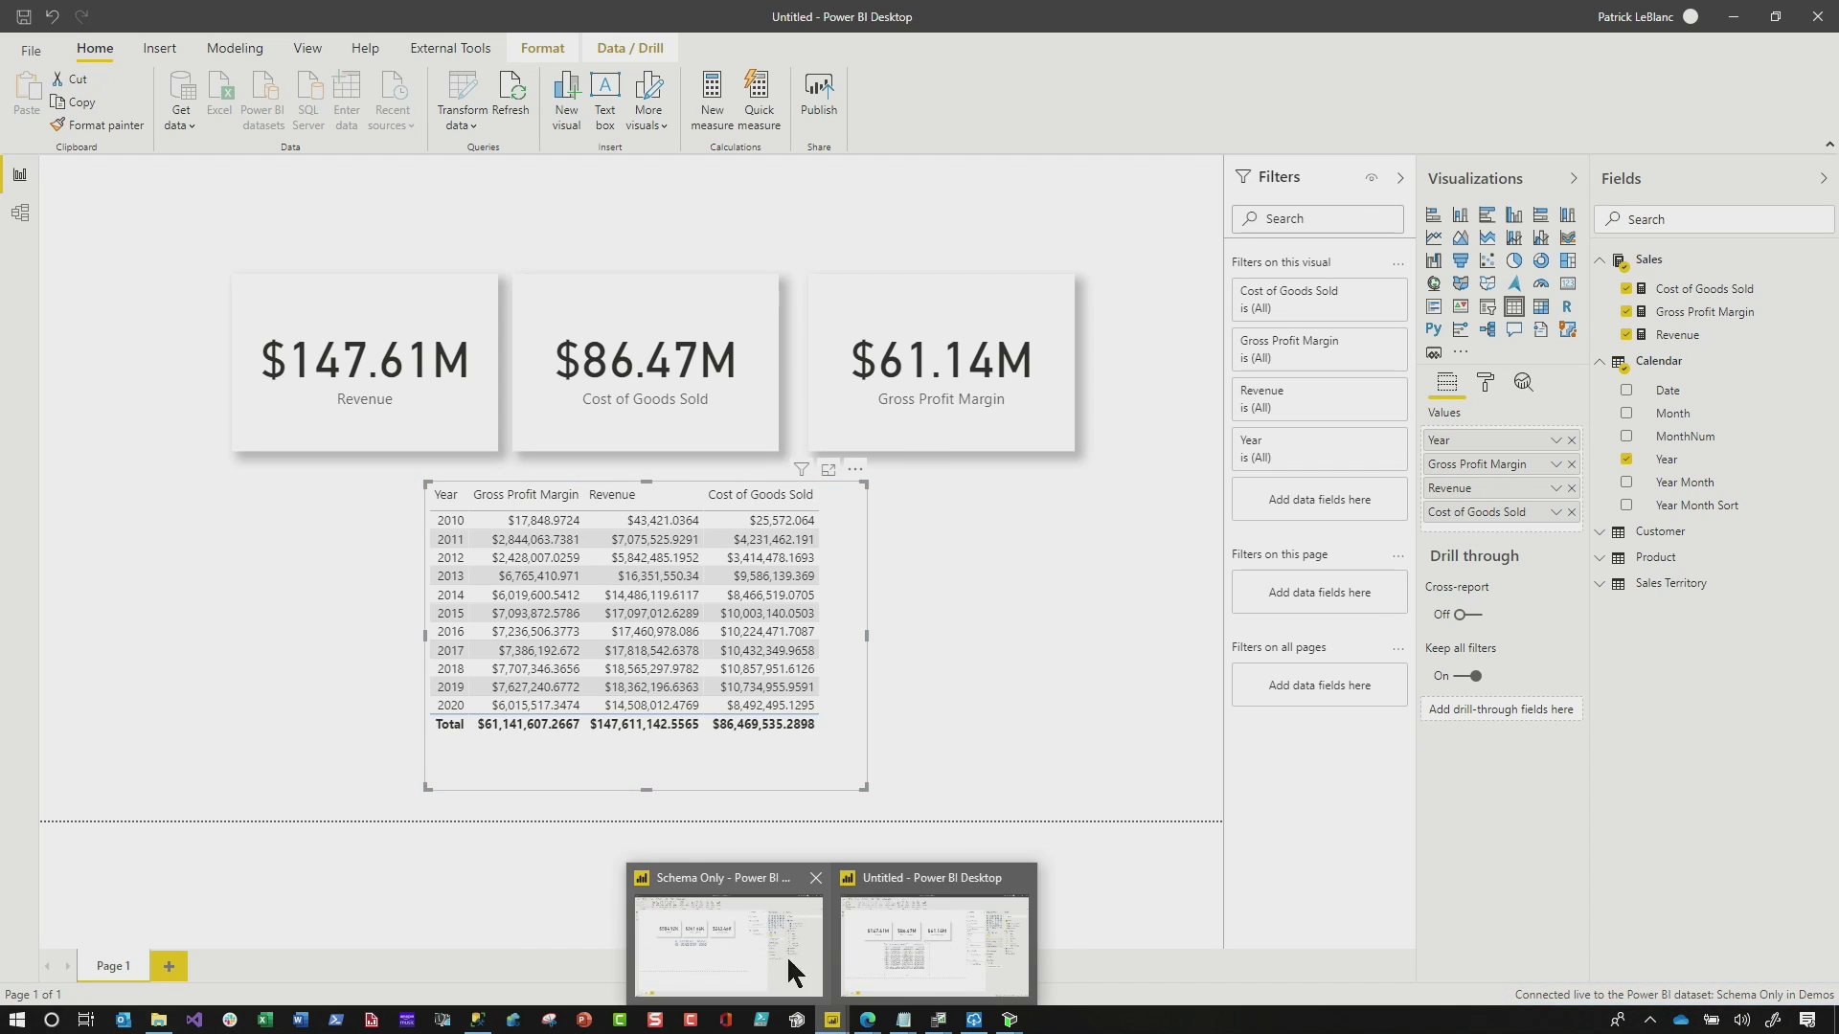
click(785, 948)
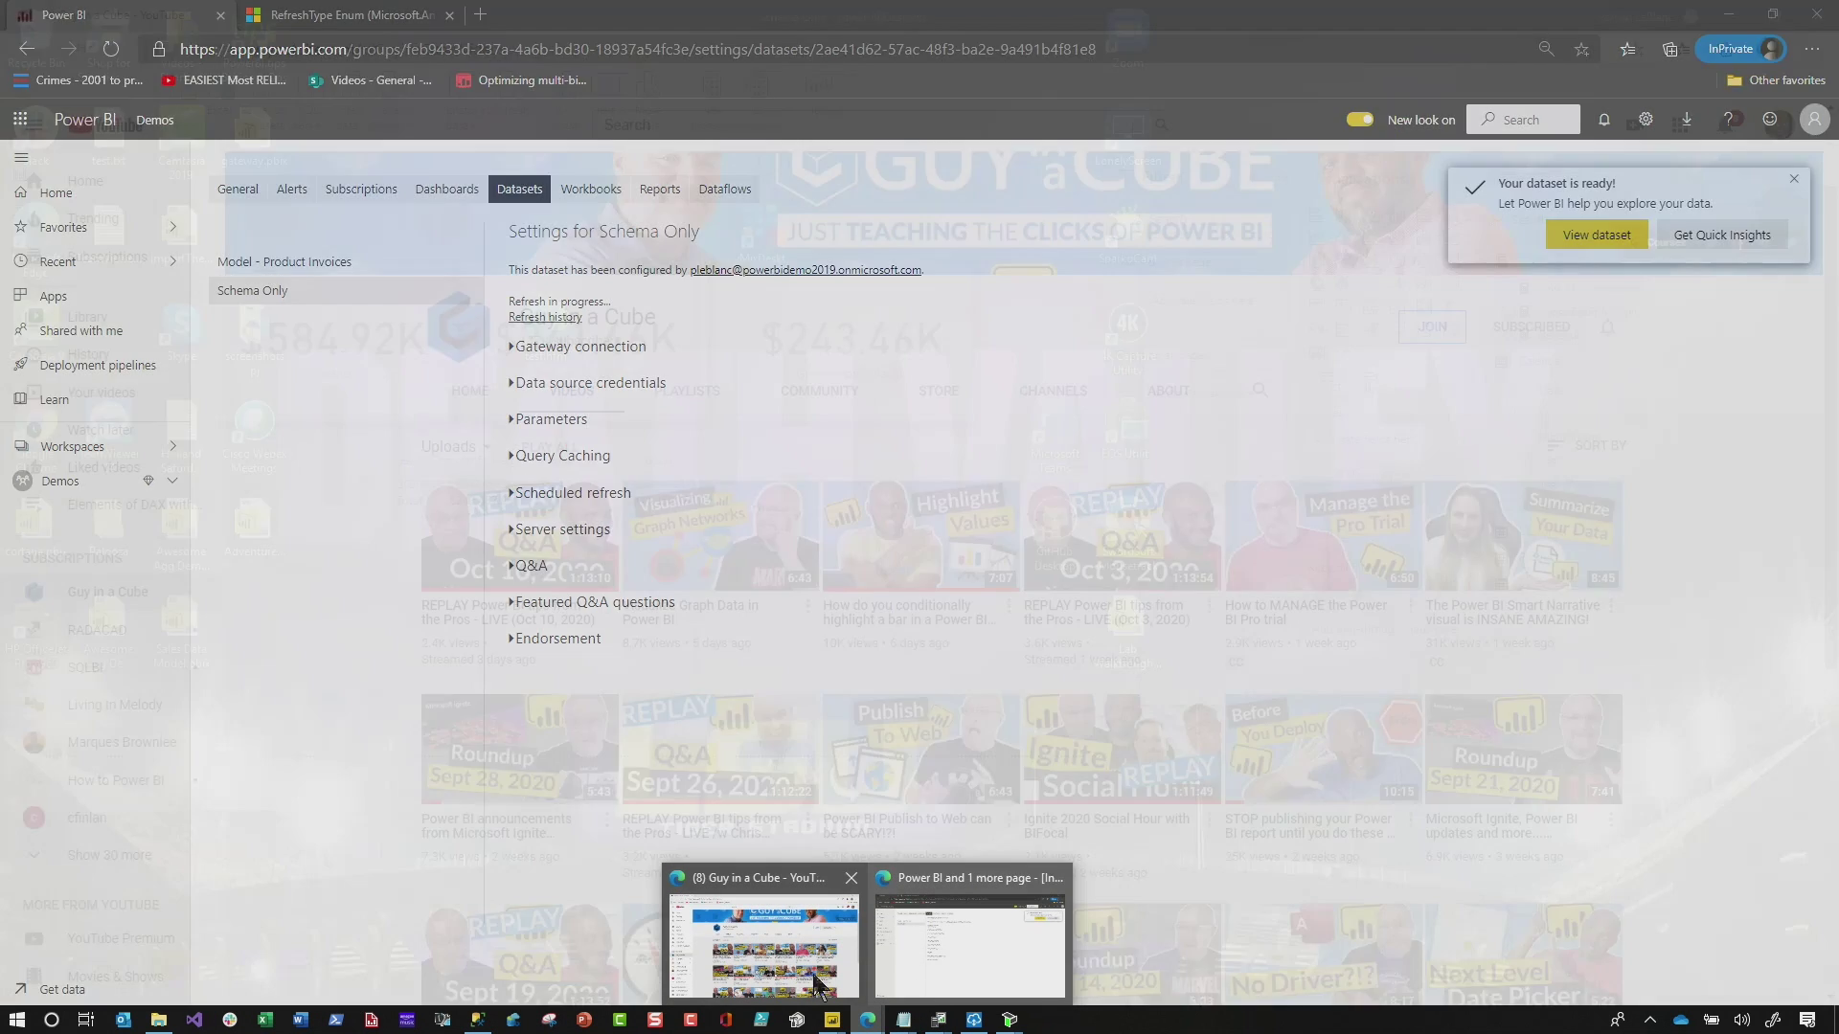
click(769, 941)
click(248, 19)
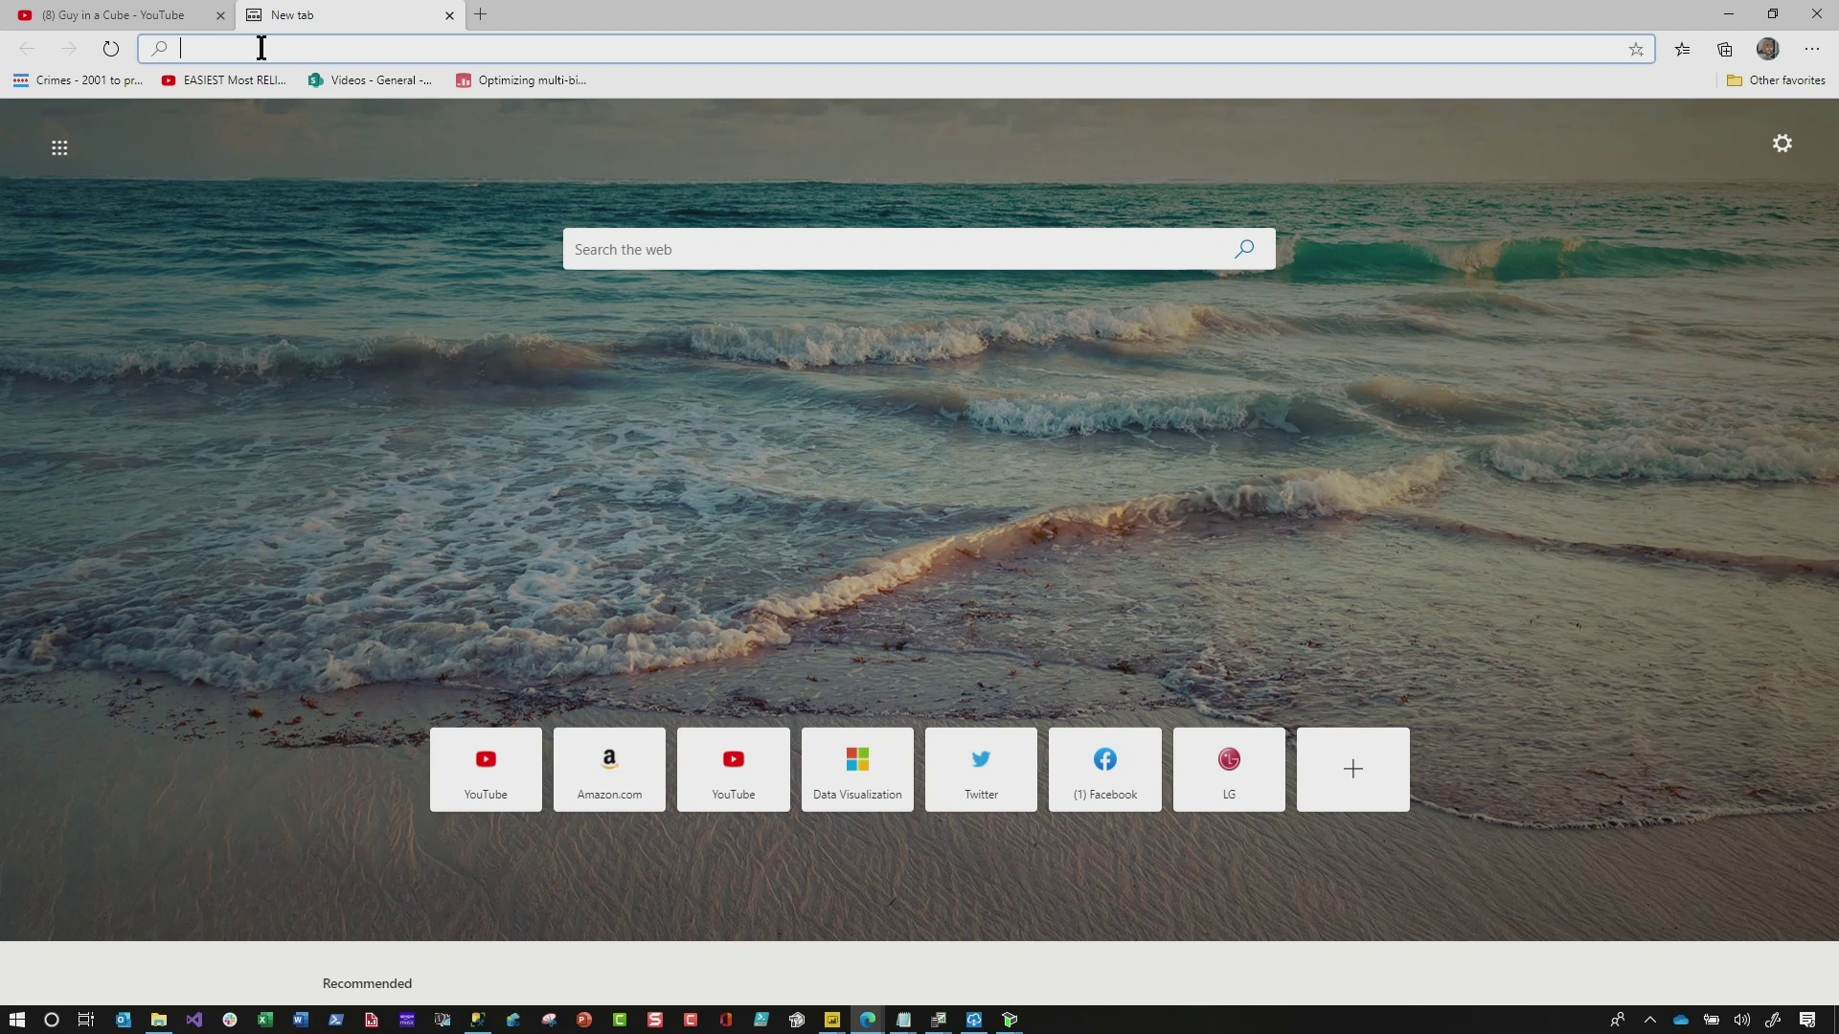
text(alm too)
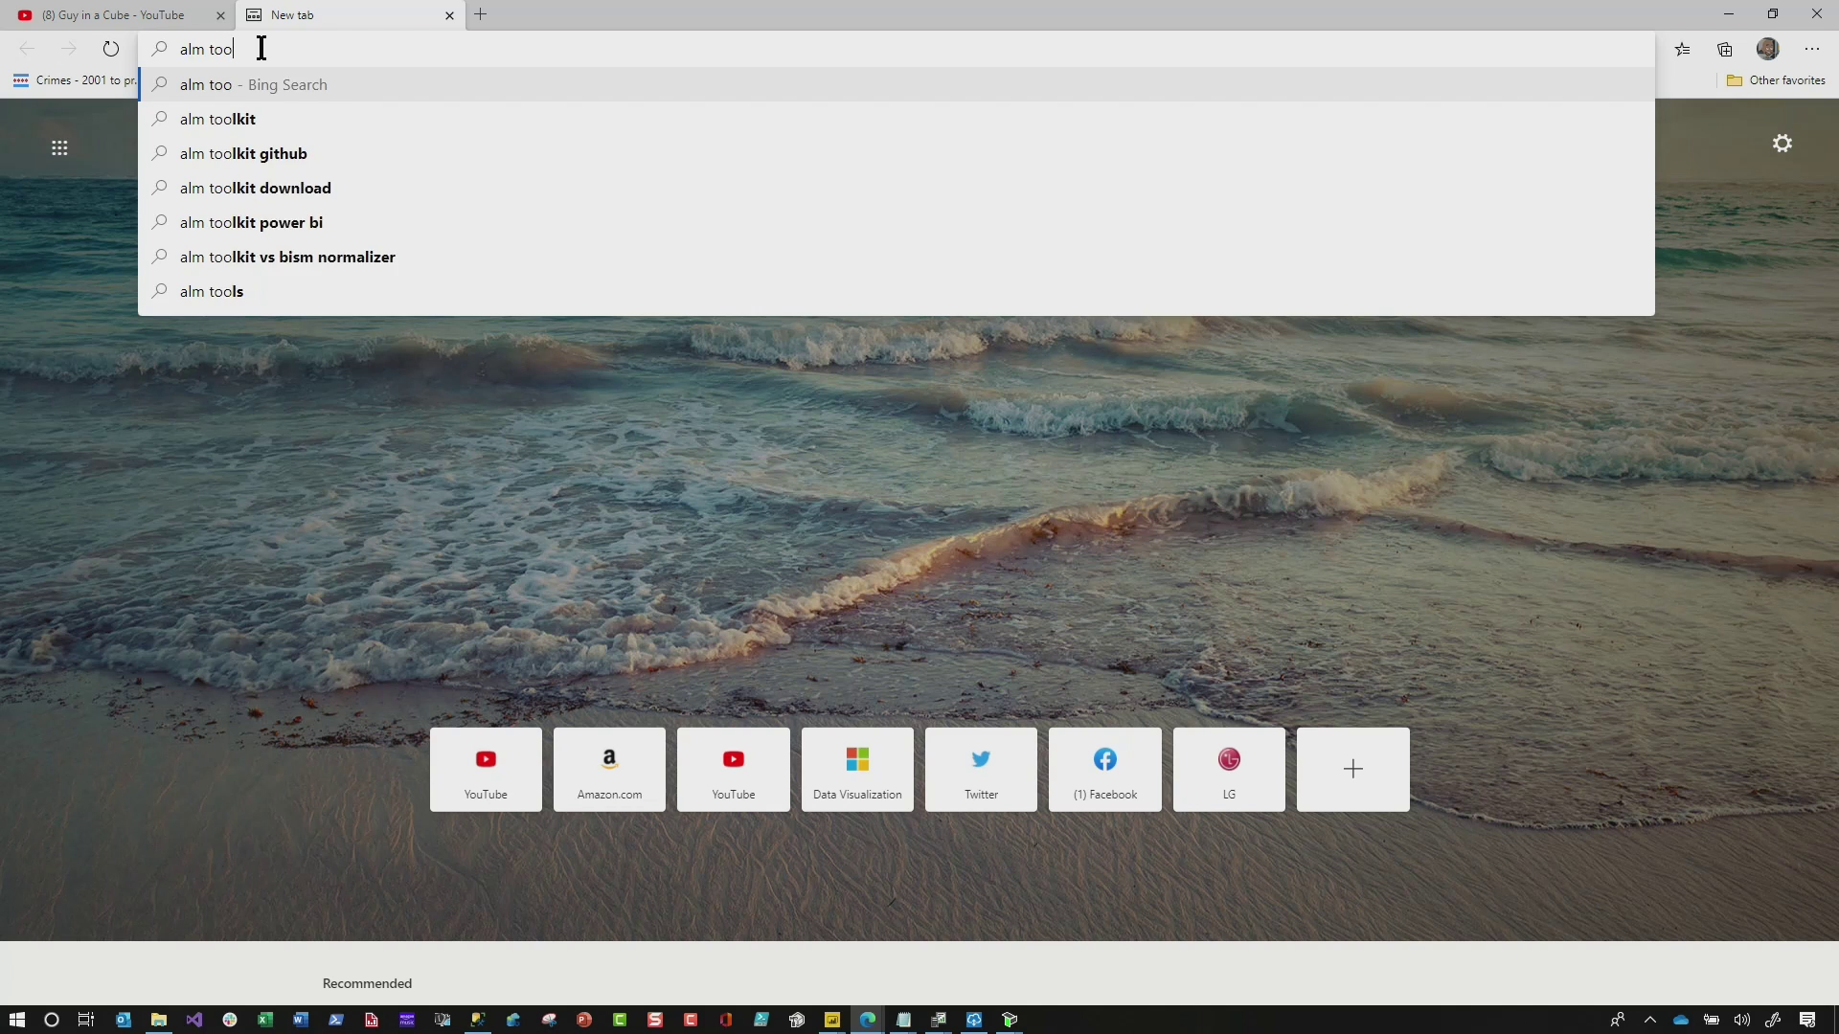
text(lkit)
key(Return)
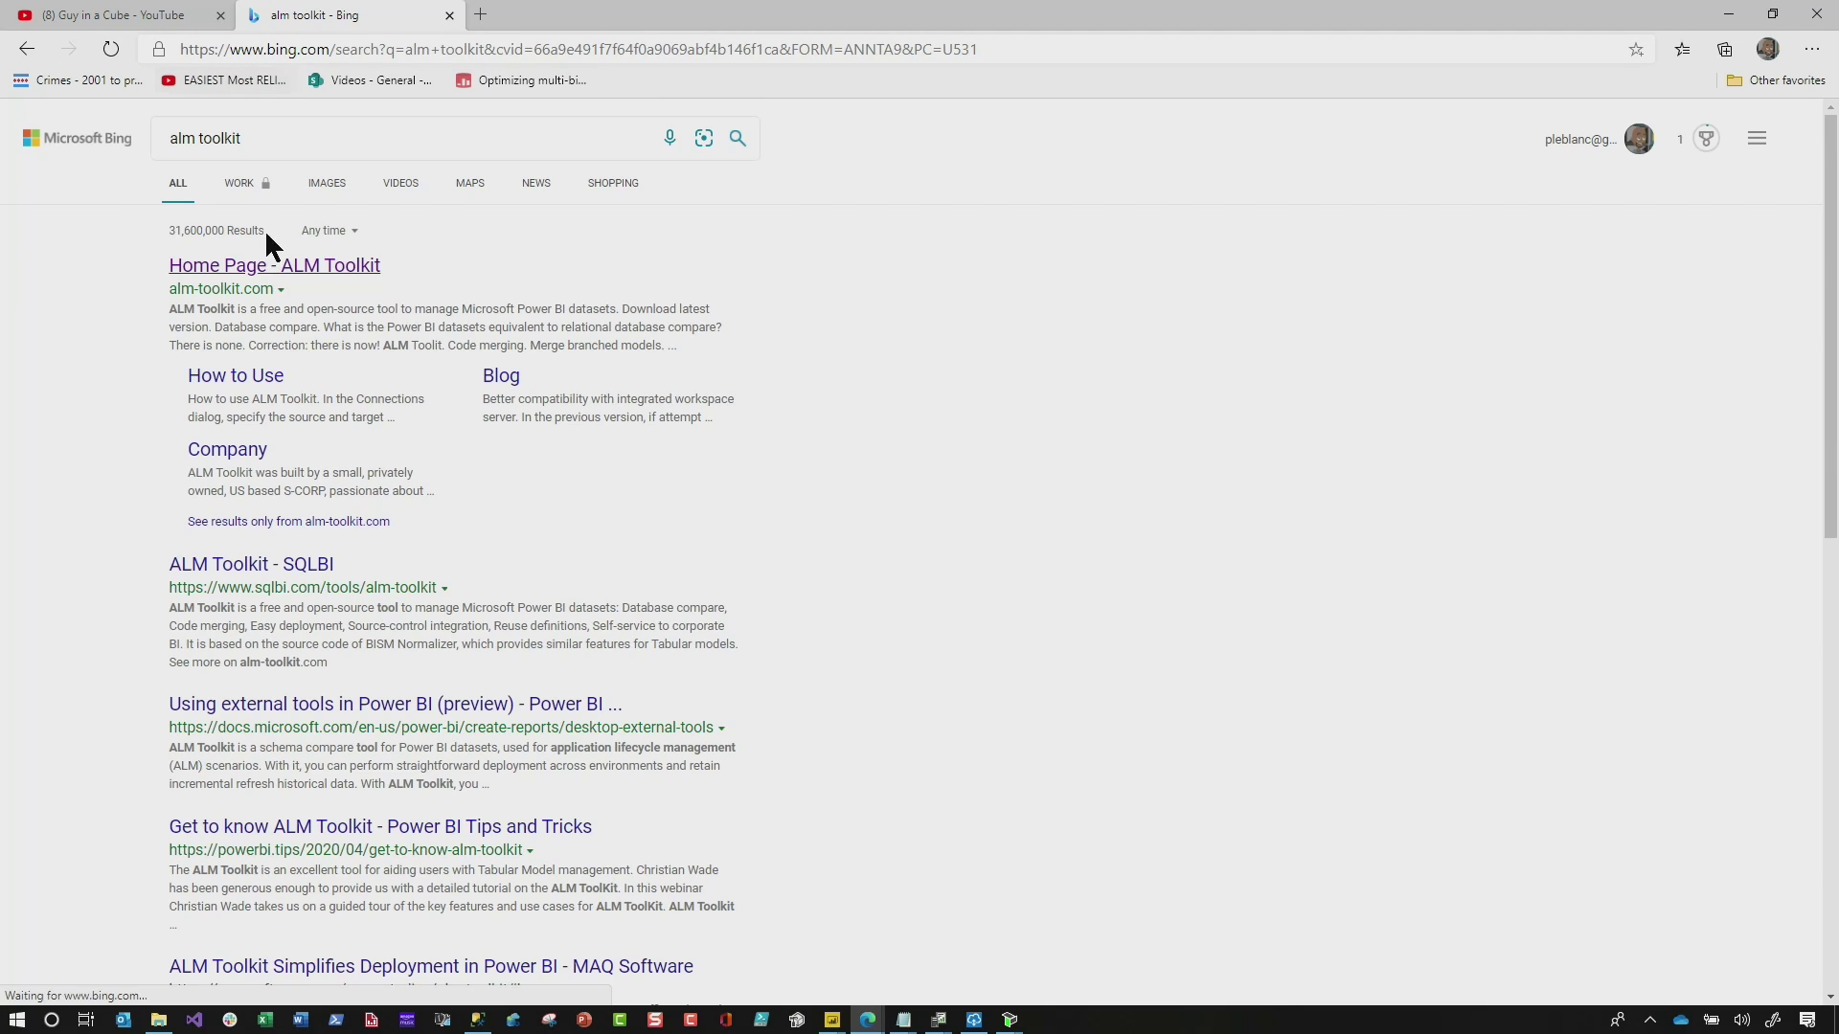
click(271, 265)
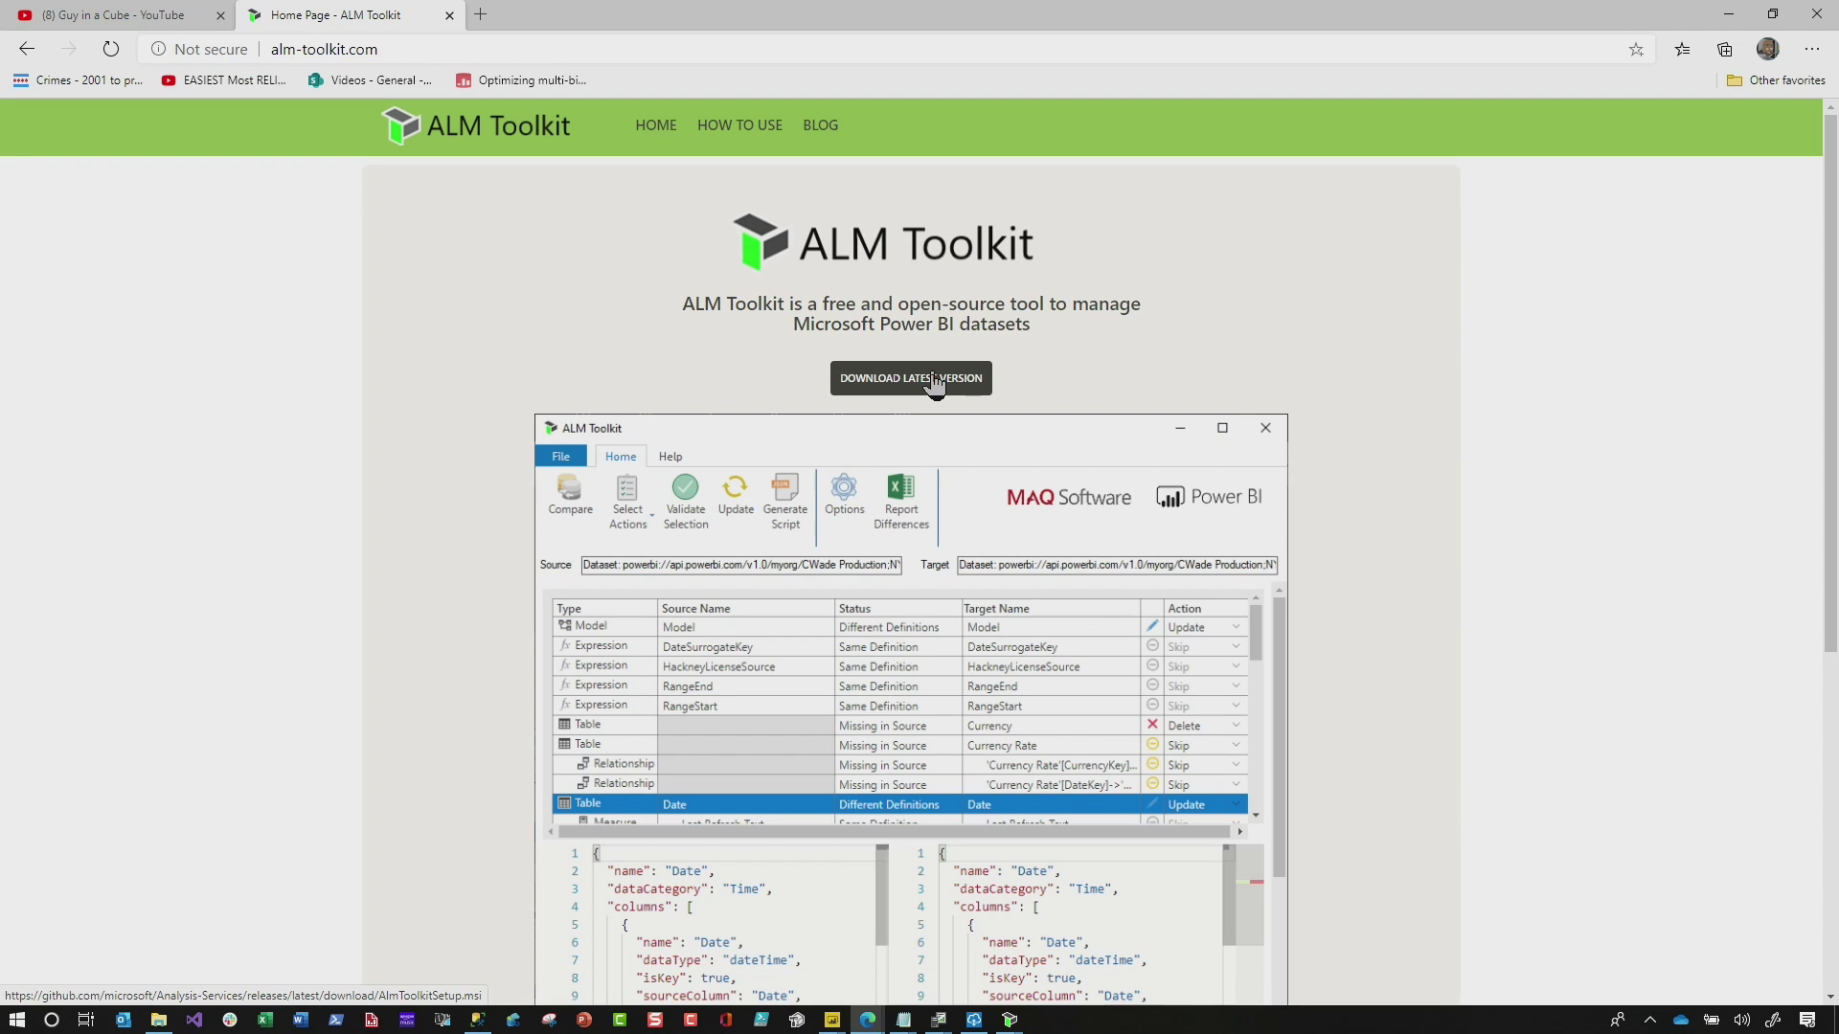
Step: Launch ALM Toolkit from External Tools against the Schema Only model
click(1730, 17)
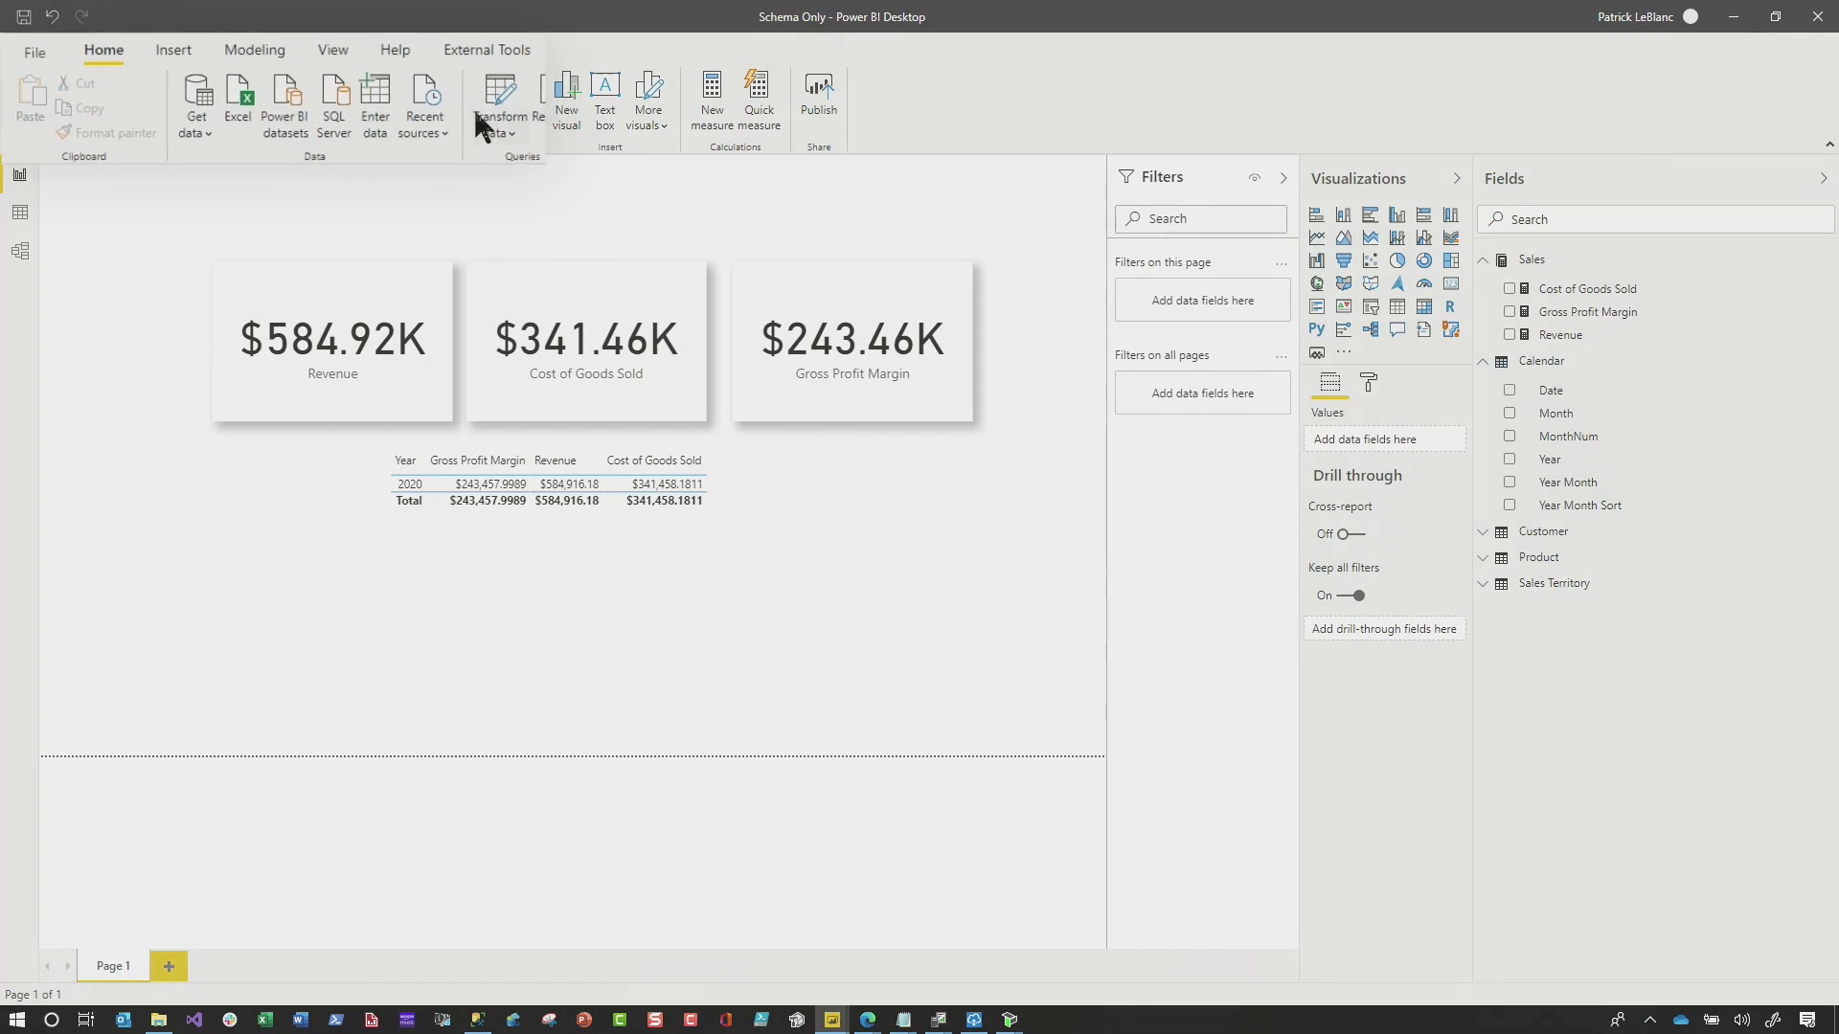
click(632, 67)
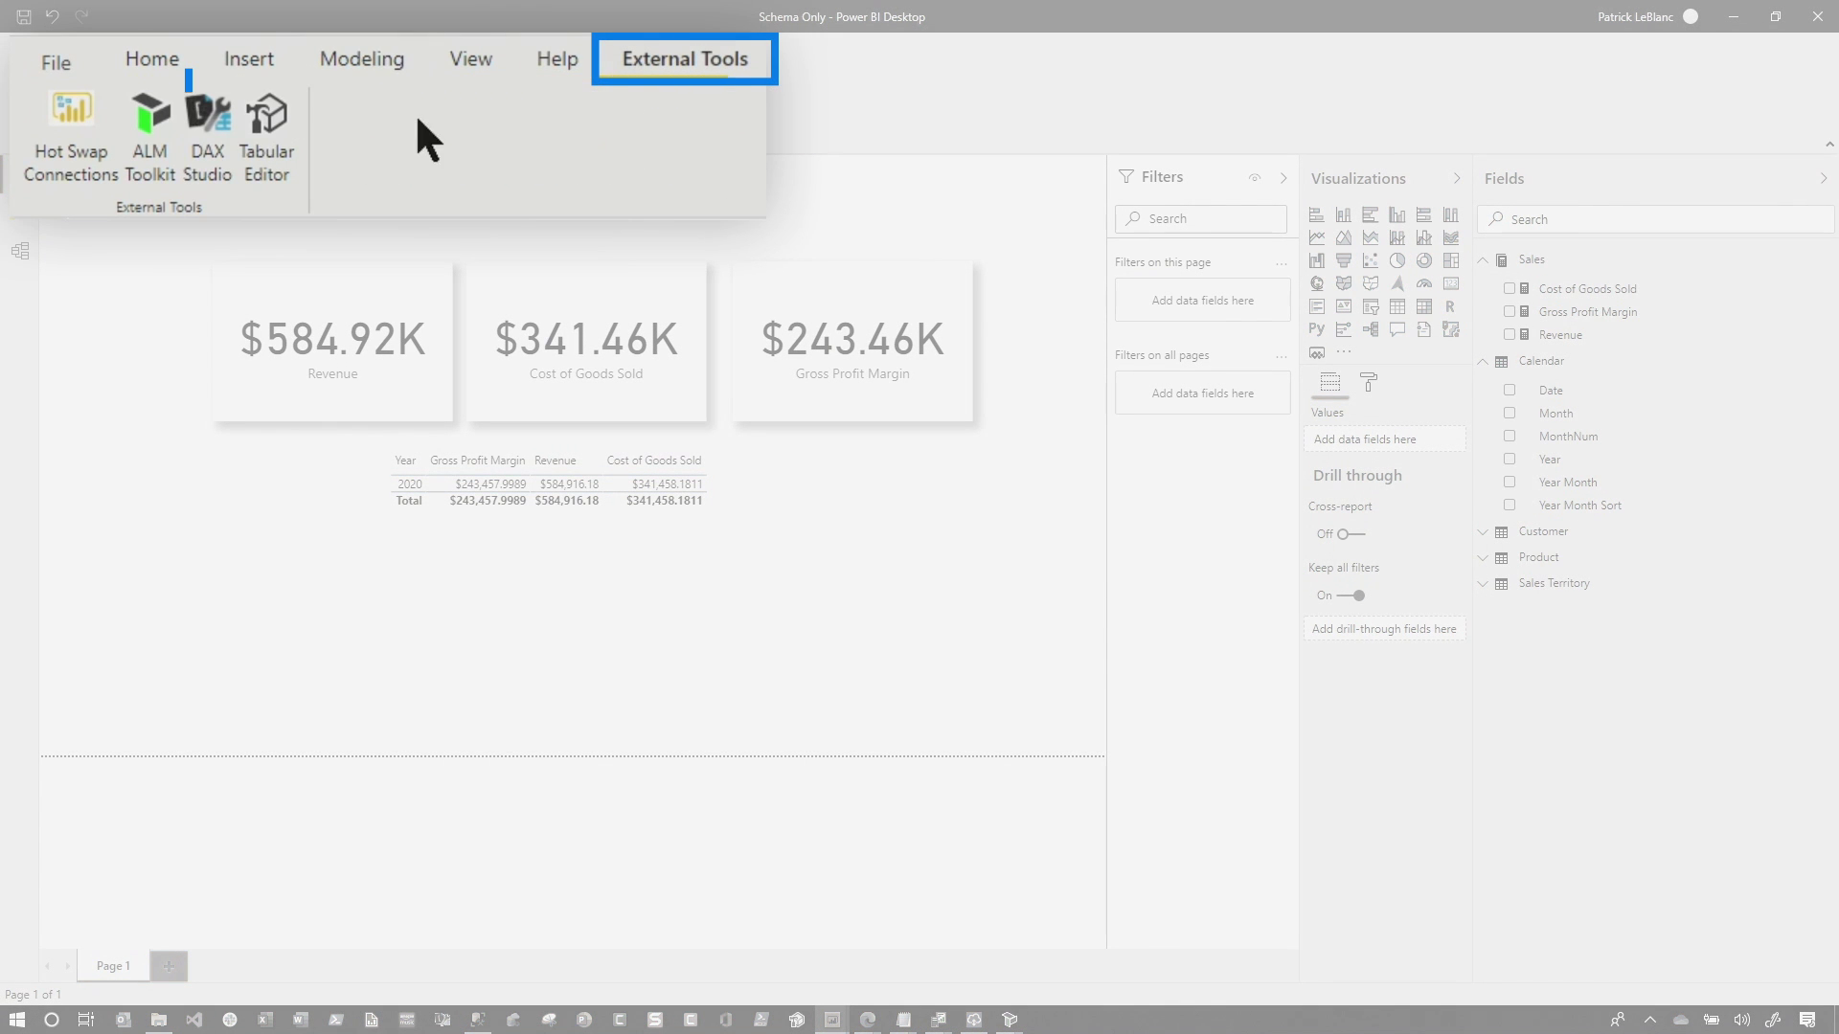
click(156, 130)
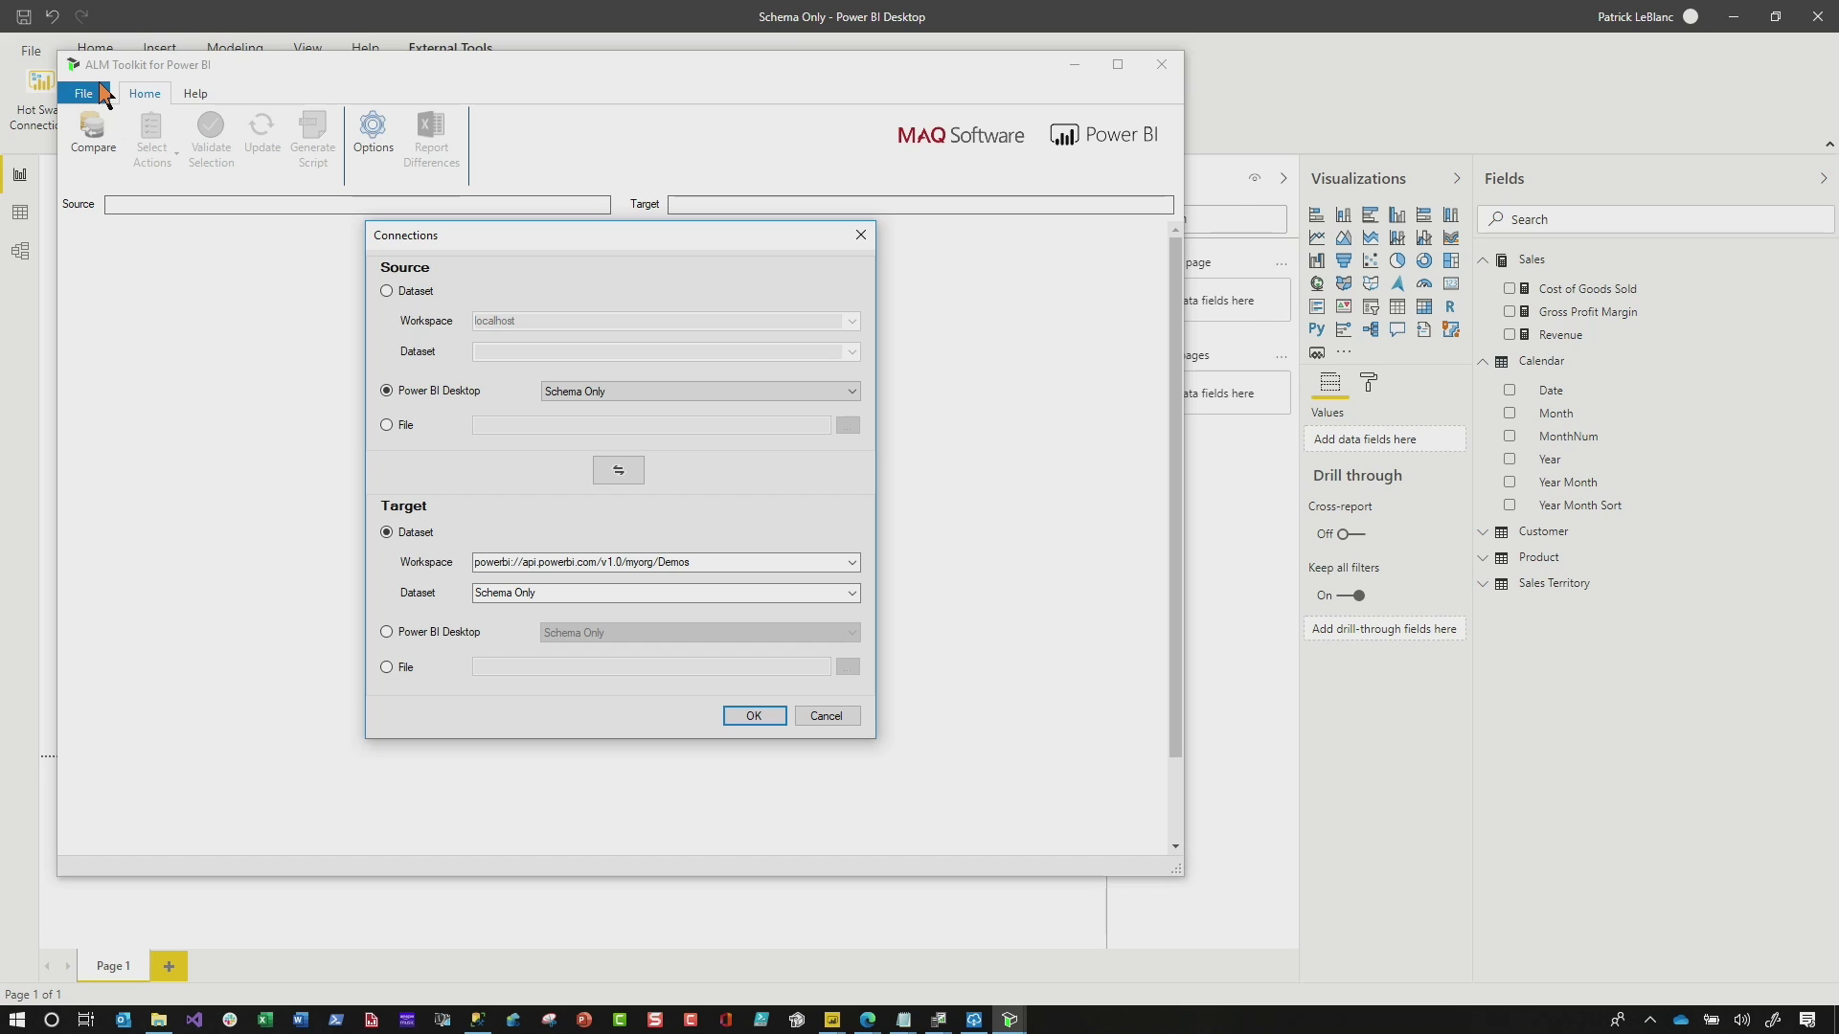
mouse_move(867, 1019)
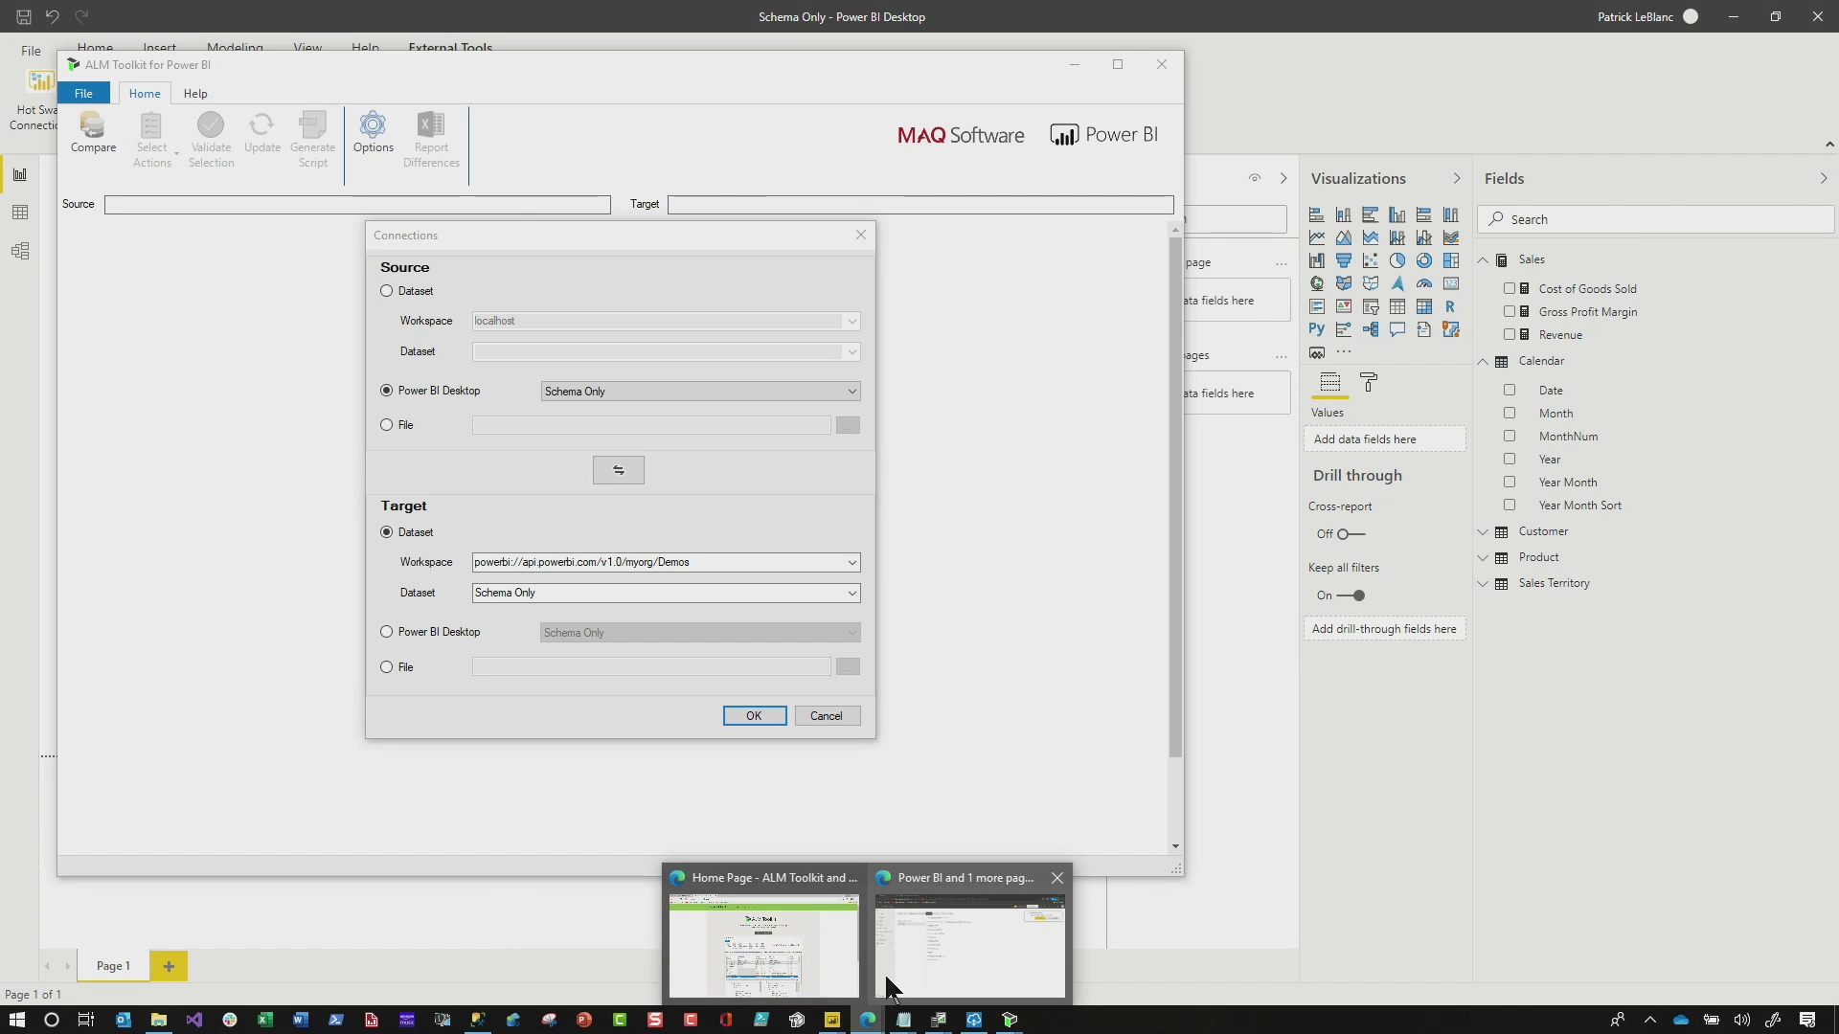
Step: Copy the Demos workspace connection address from its Premium settings
click(887, 965)
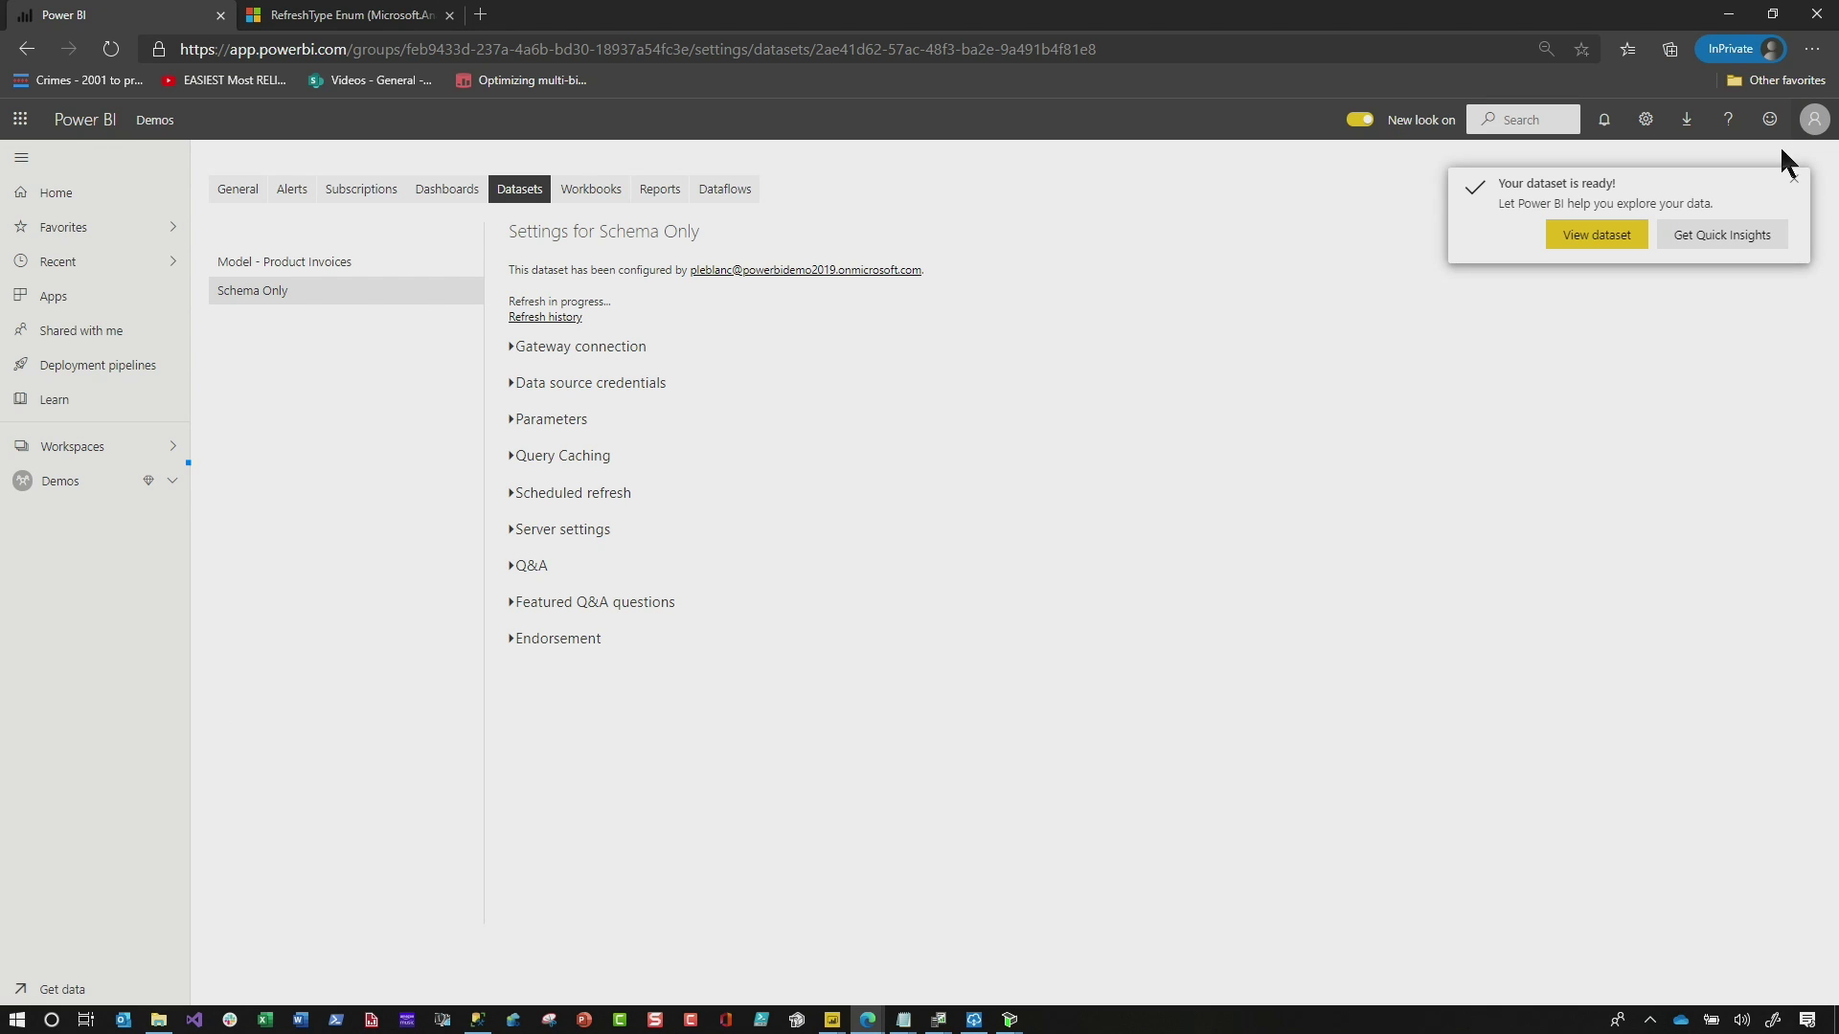
click(79, 484)
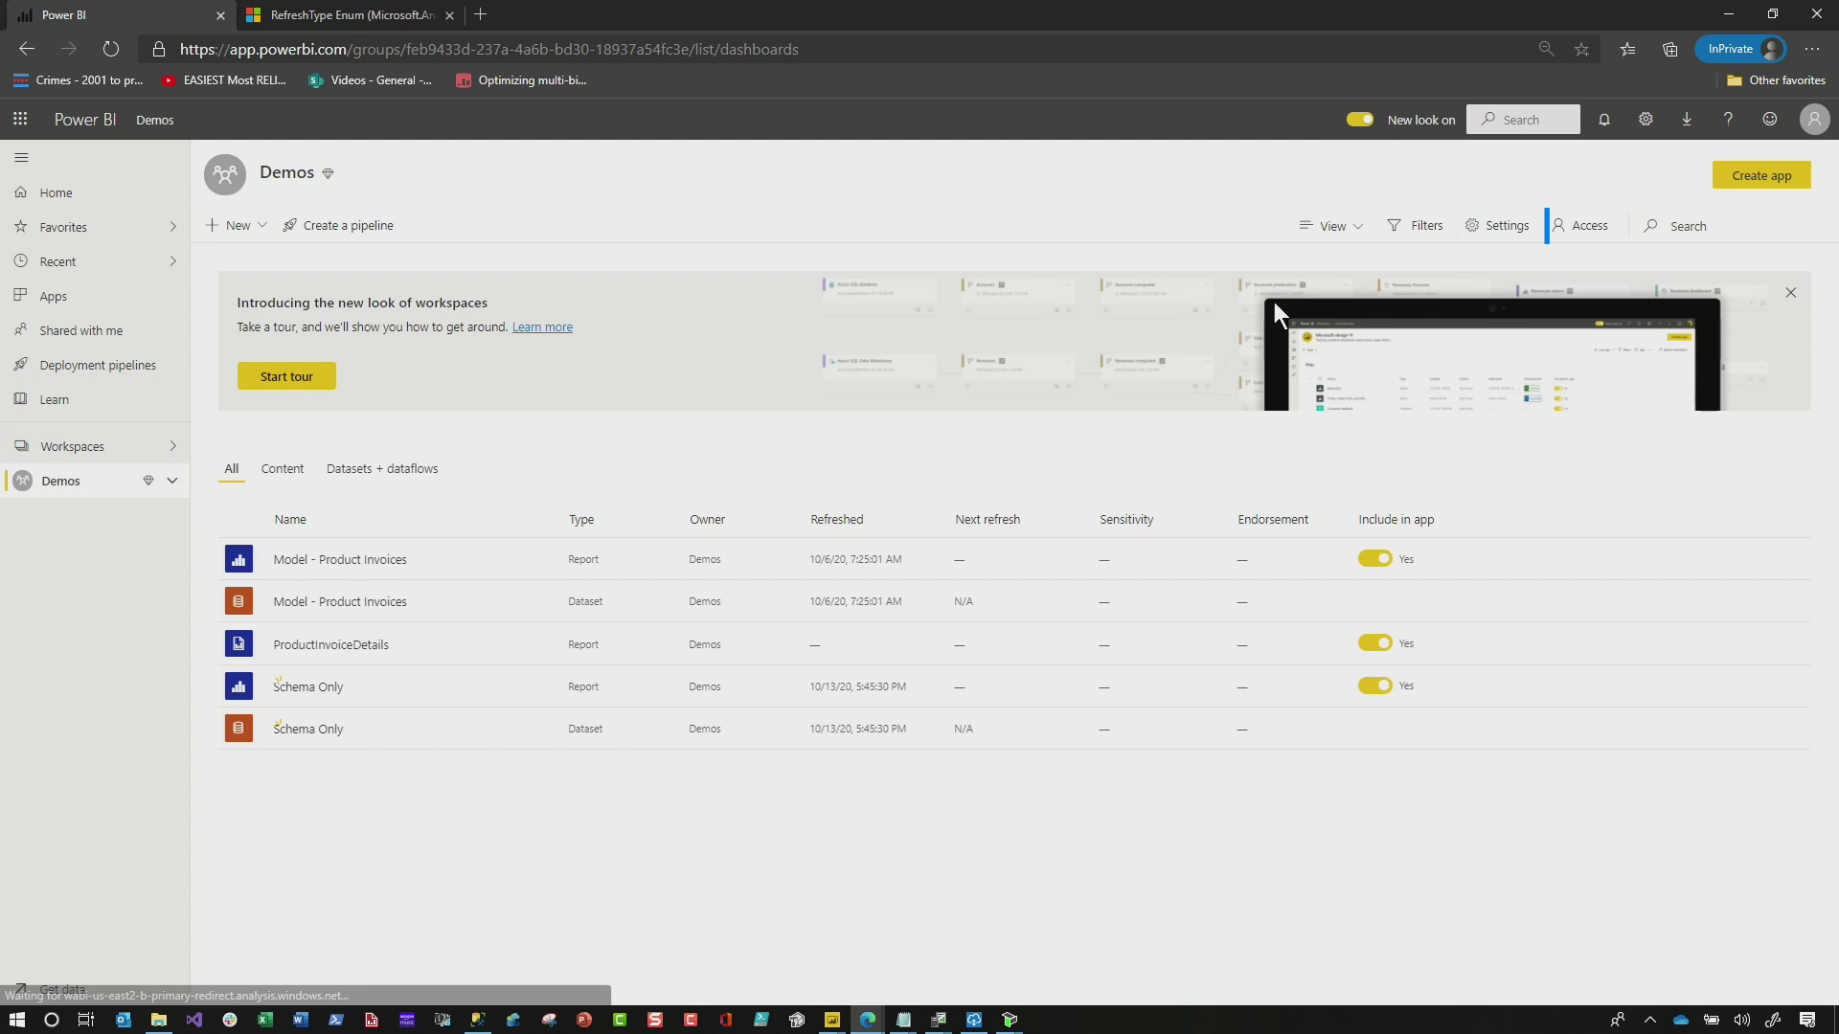
click(1480, 230)
click(1350, 266)
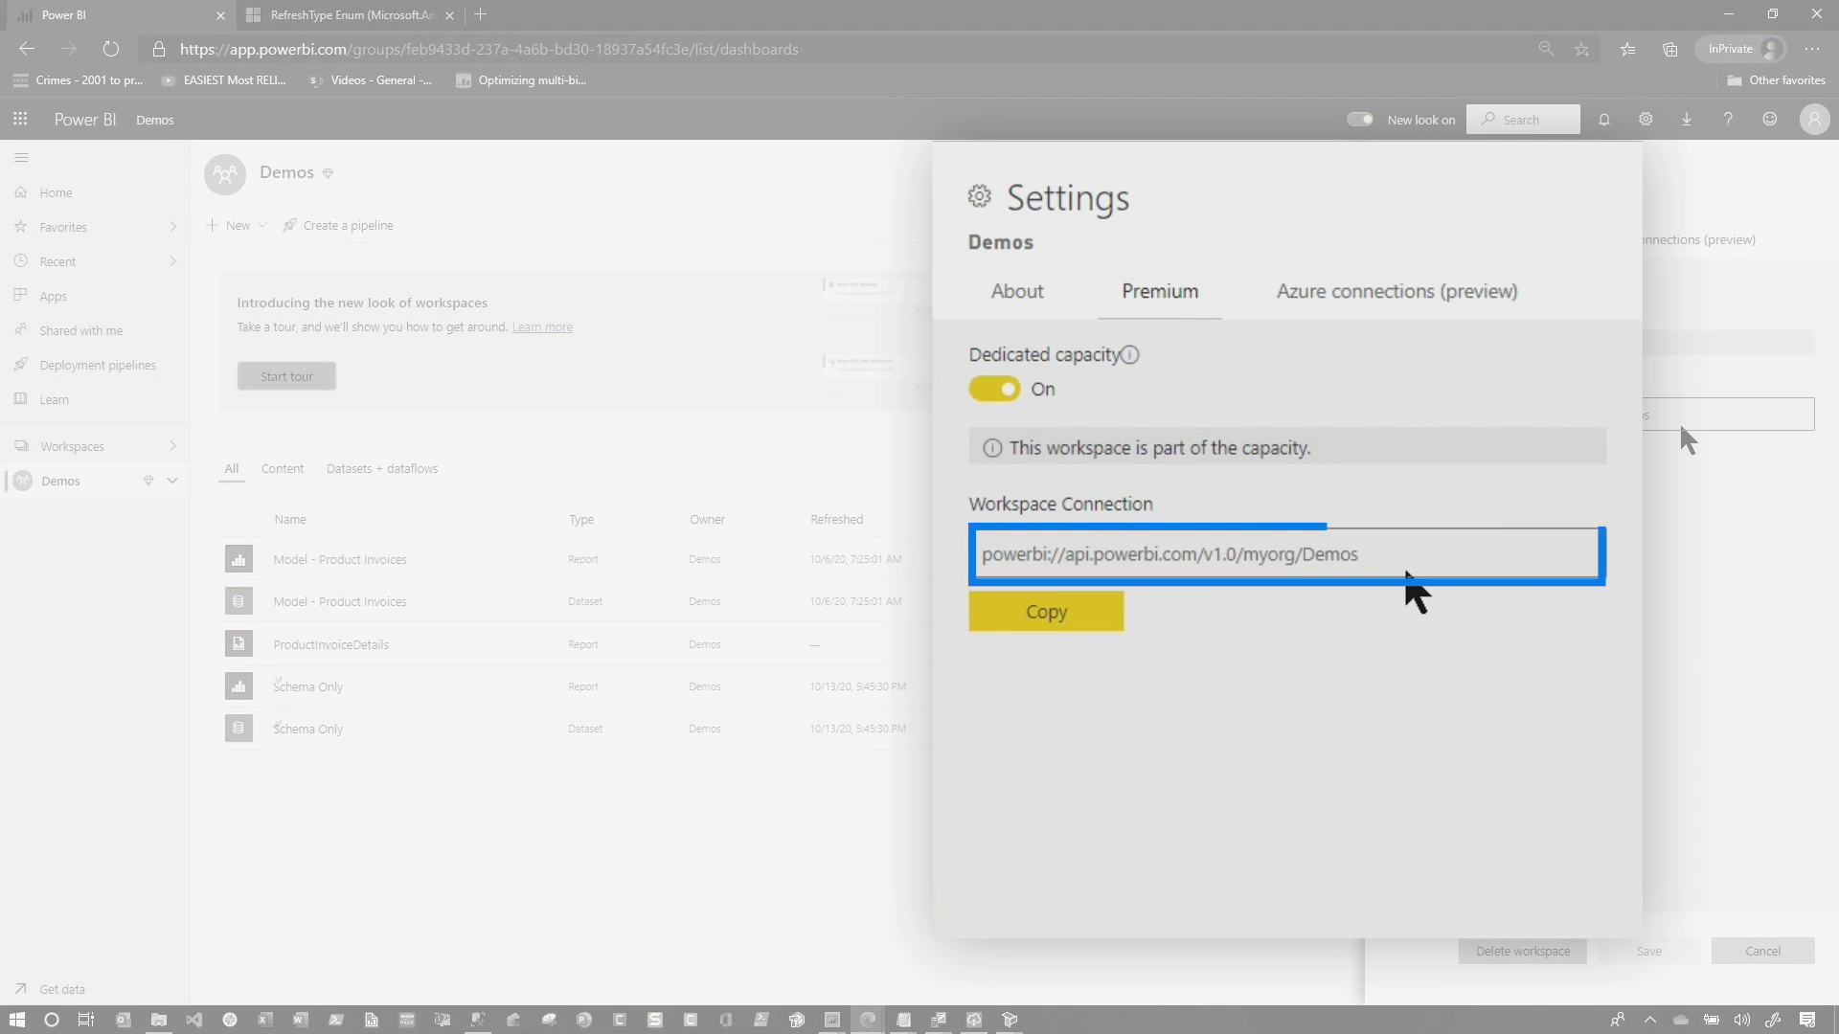
click(988, 567)
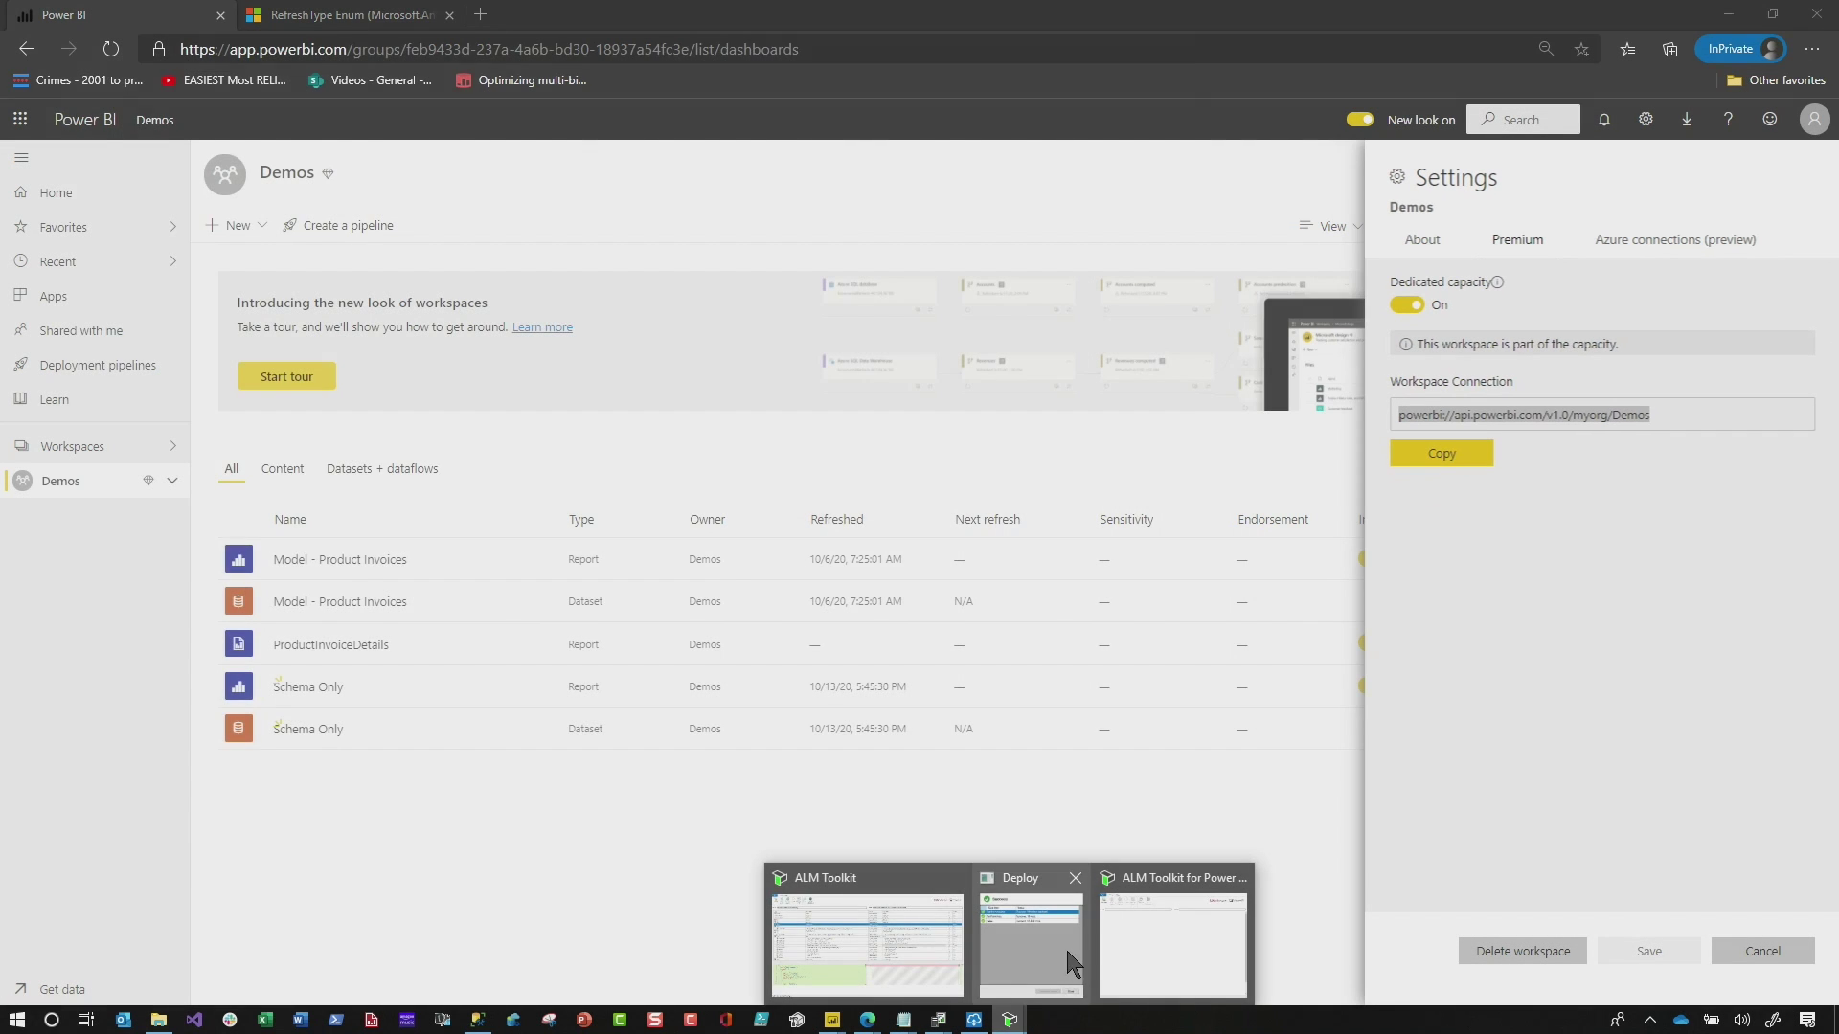
Step: Use the Demos workspace as the comparison target, signing in with the demo tenant account
click(1042, 941)
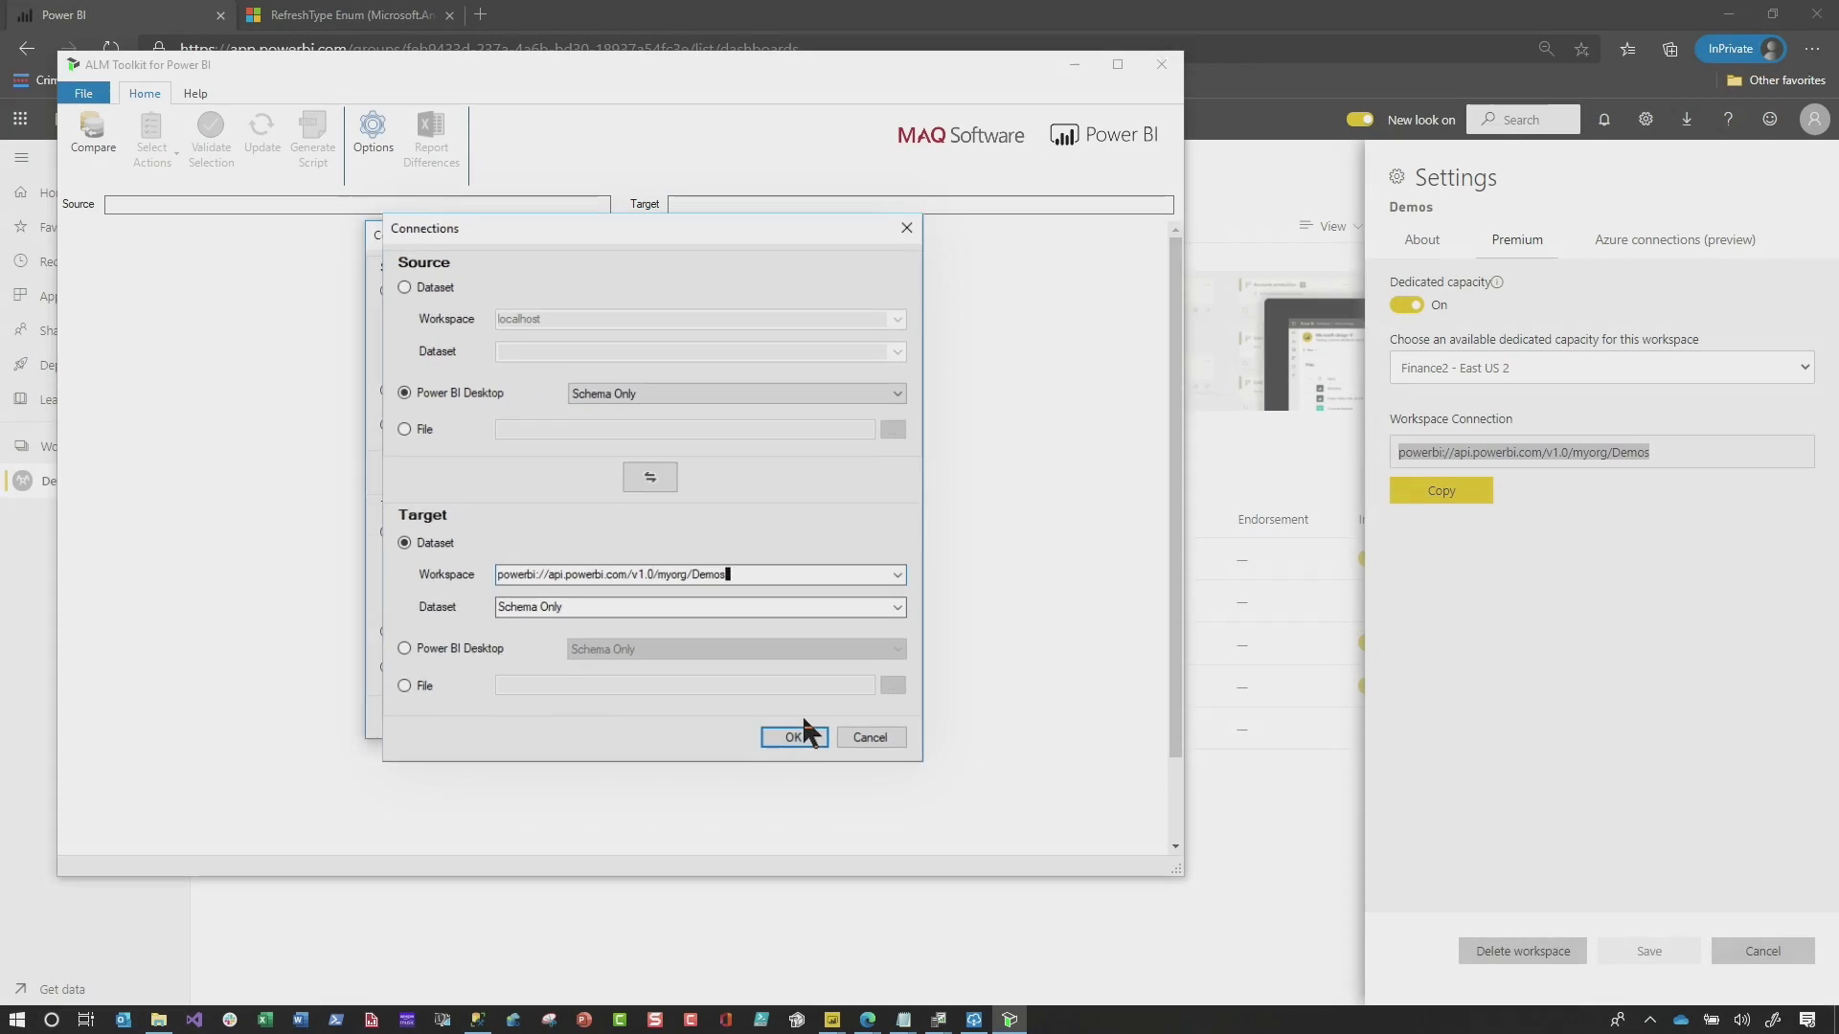
click(804, 723)
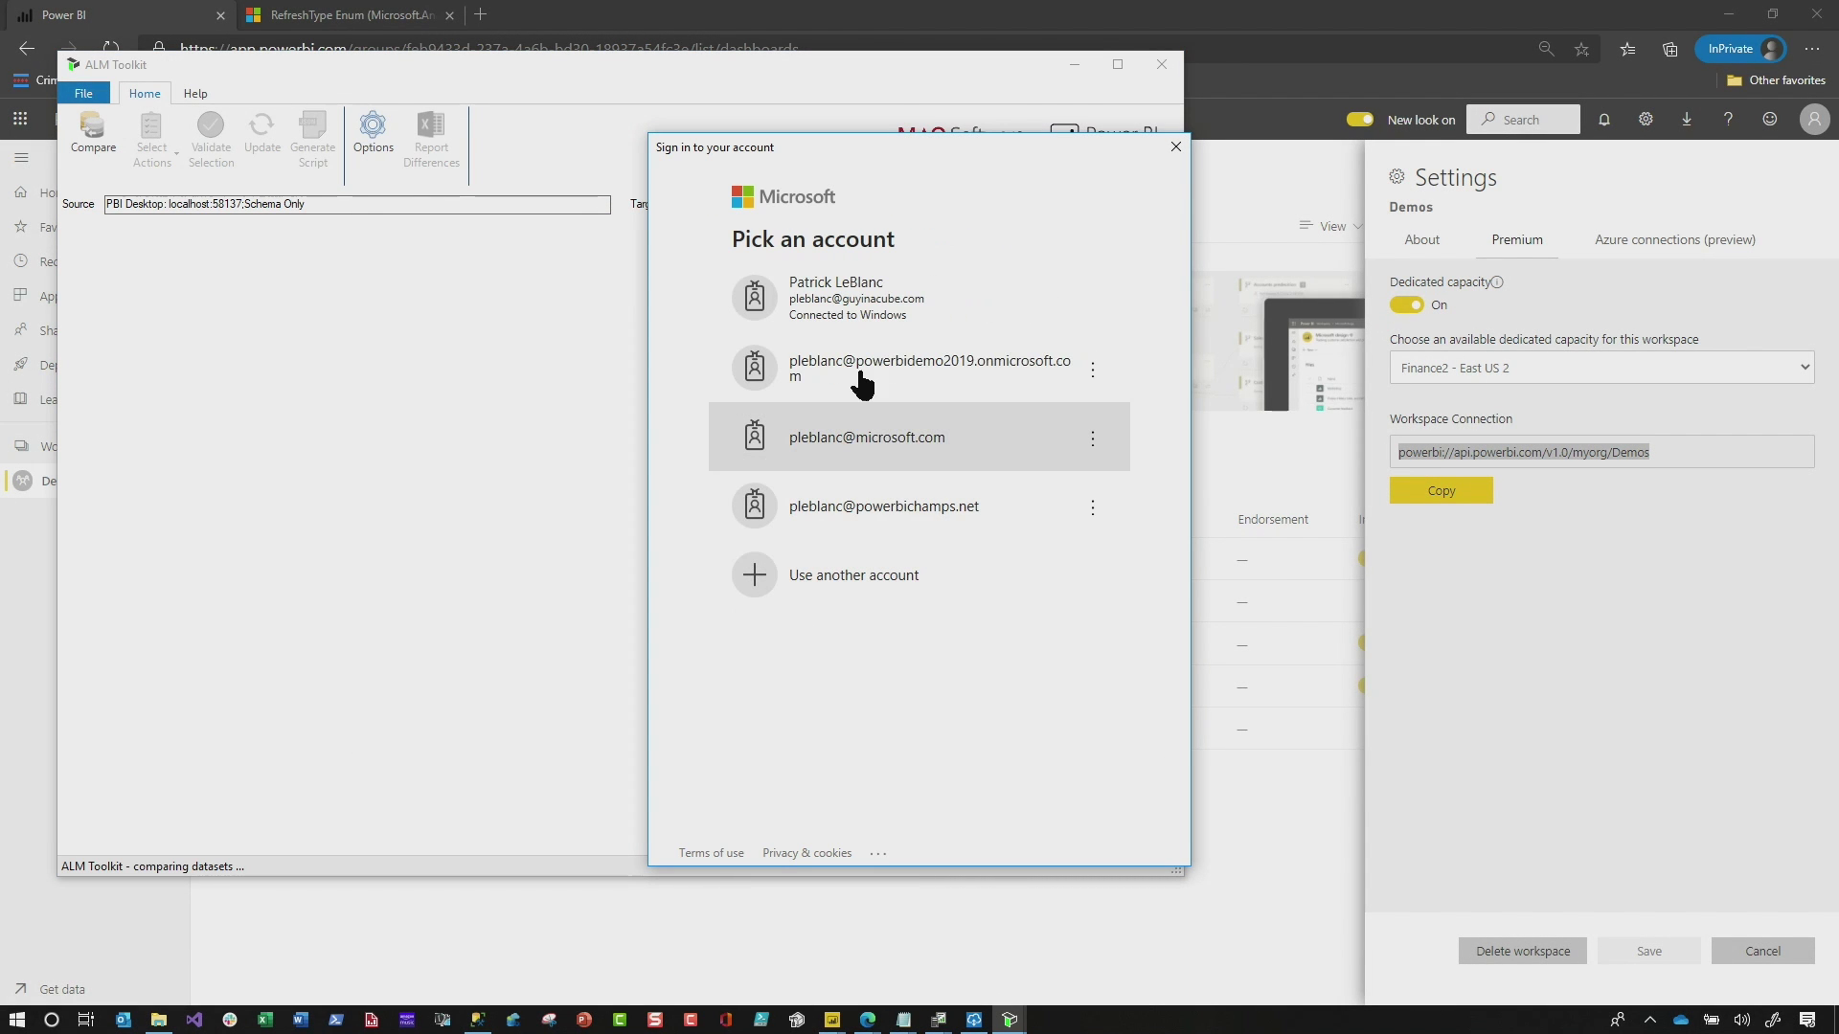
click(857, 370)
text(*******)
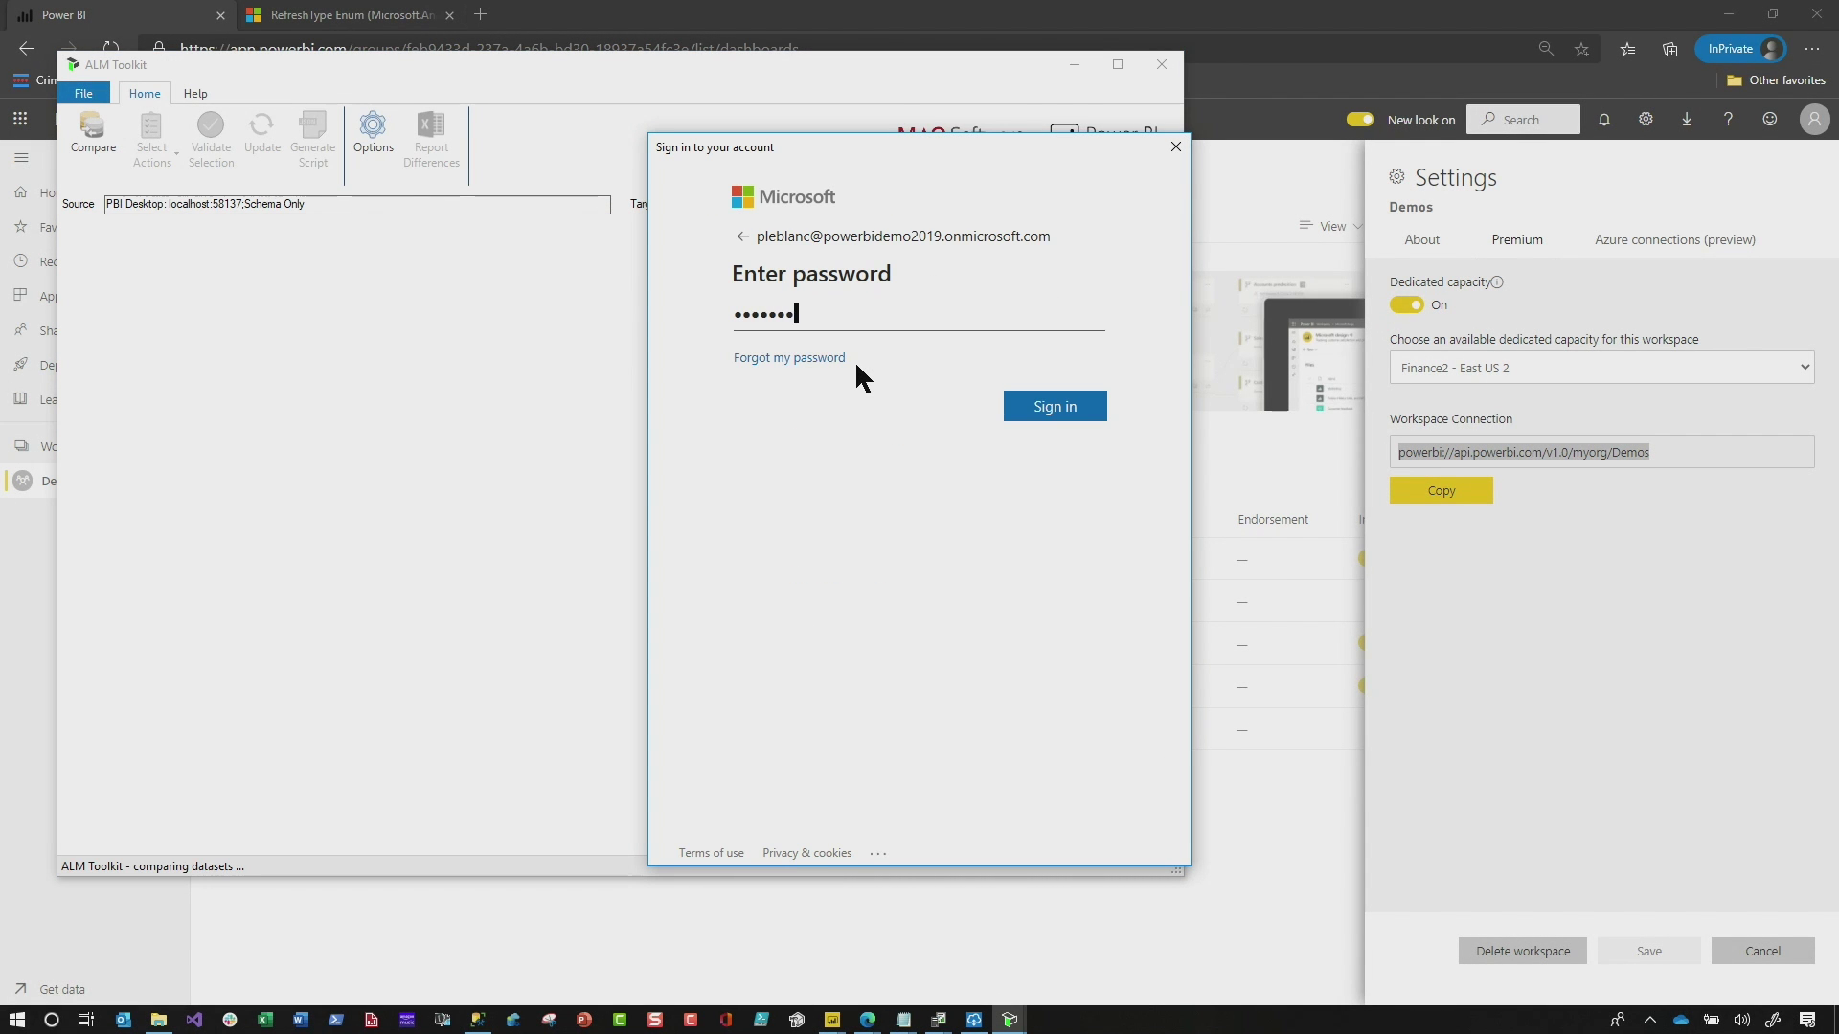
key(Return)
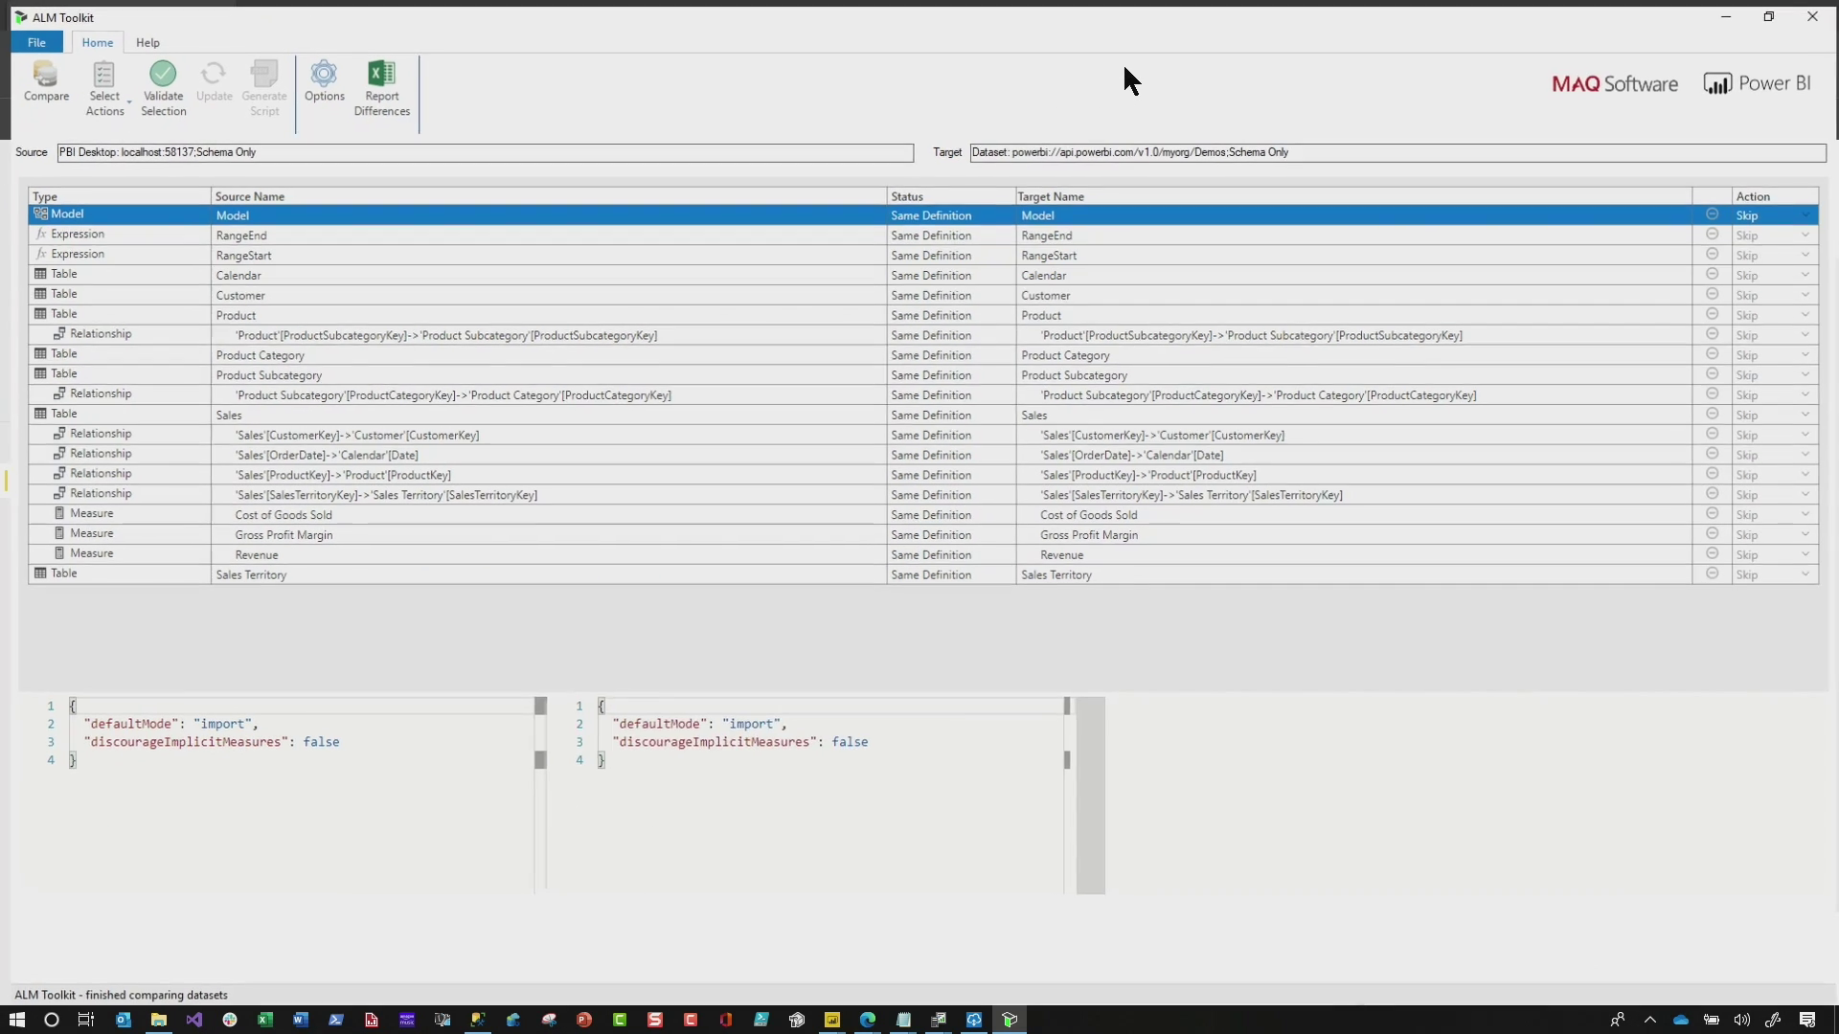
click(1119, 64)
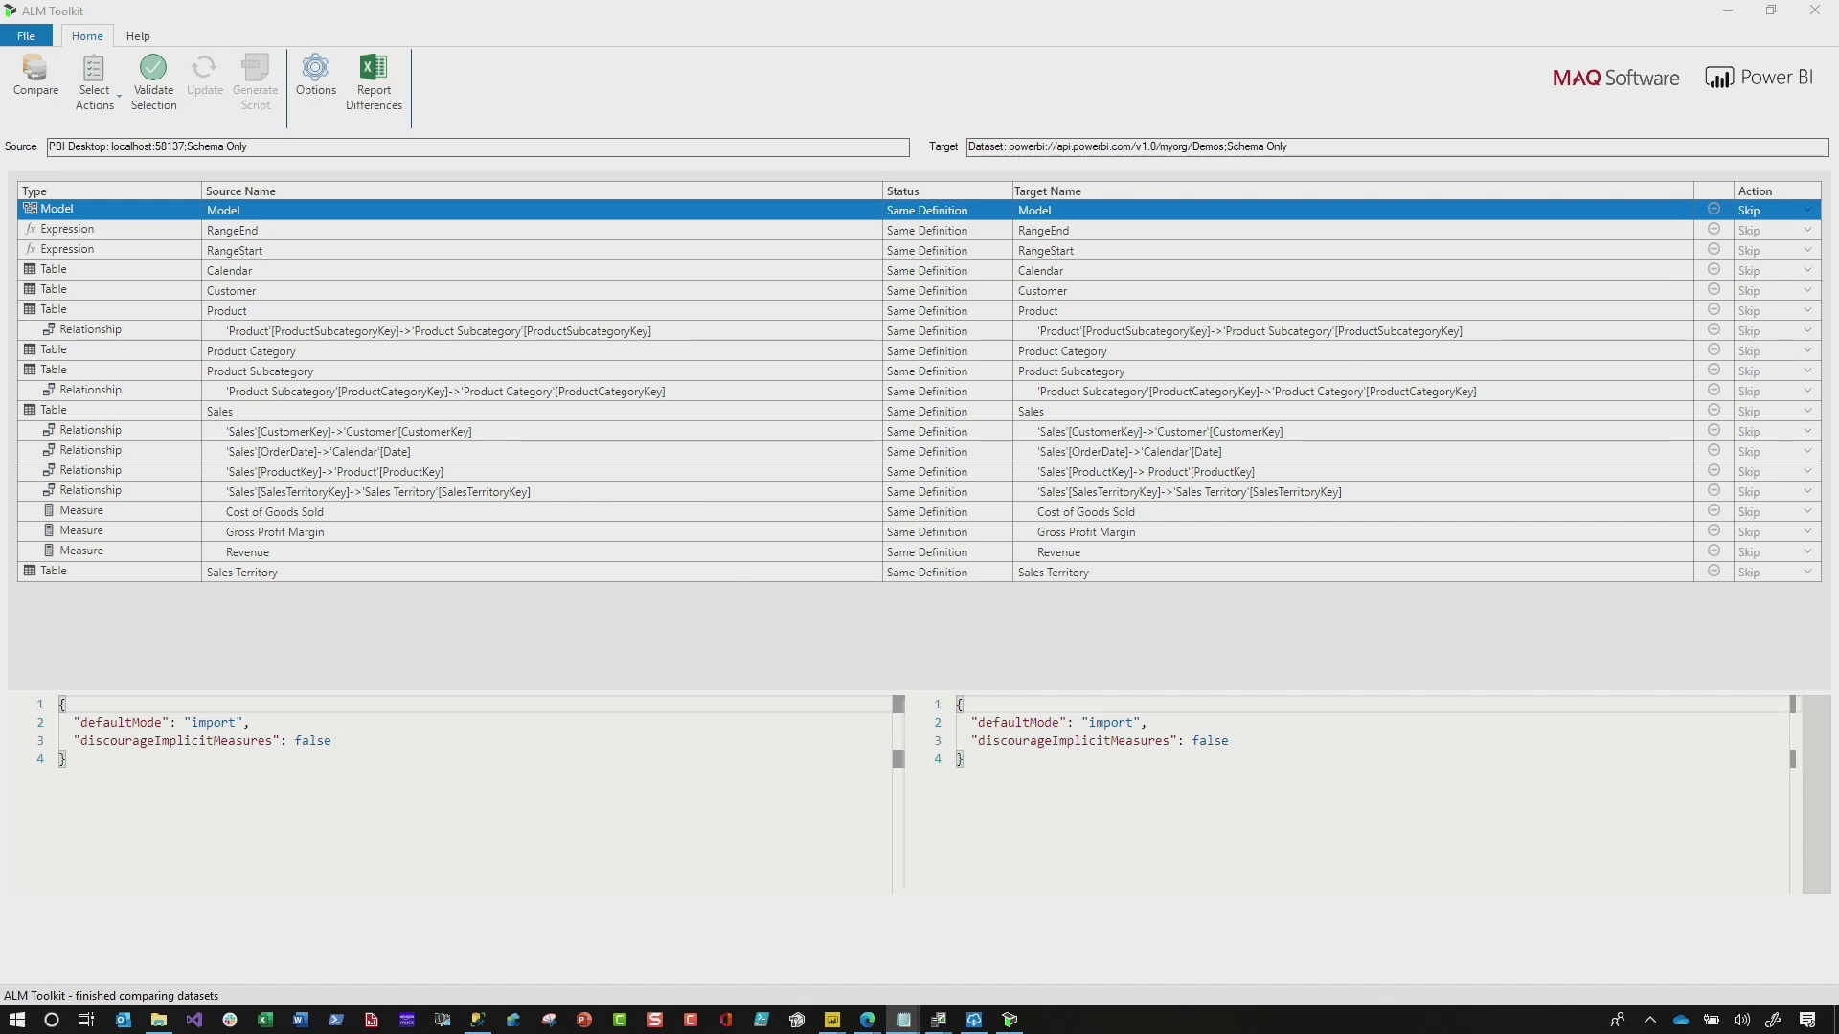
click(1731, 25)
mouse_move(832, 1020)
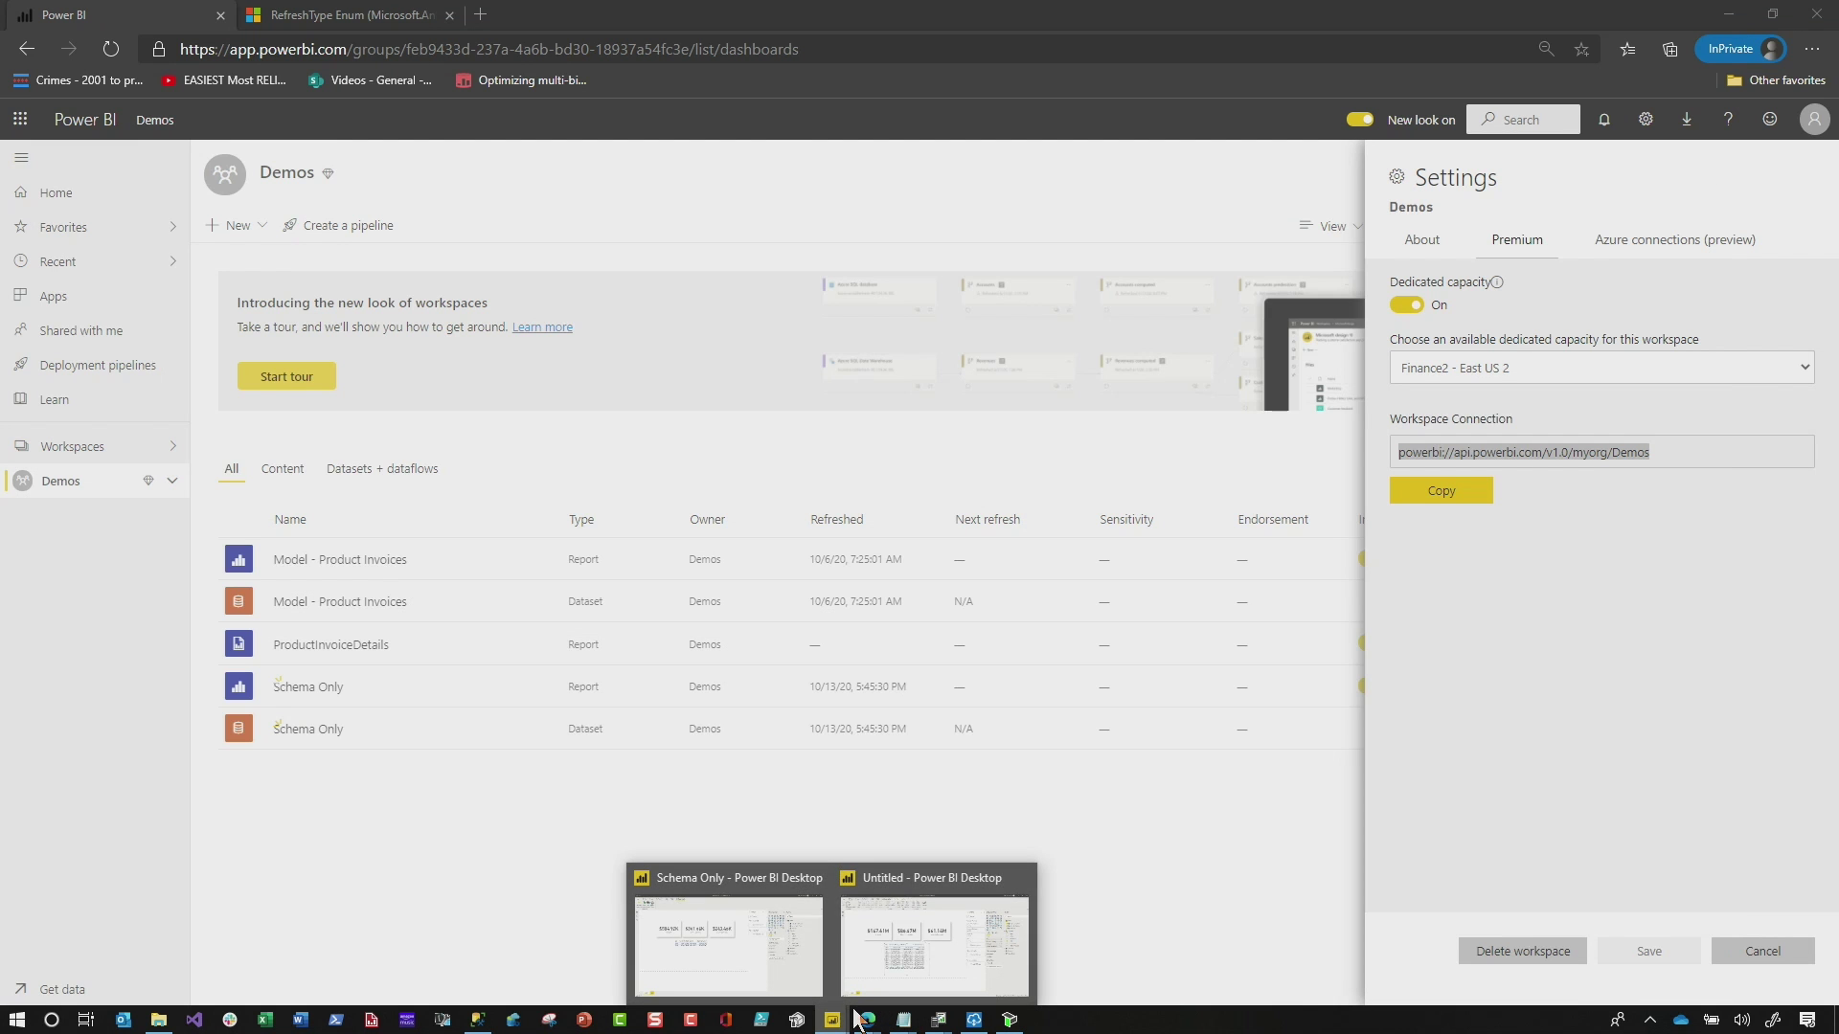
Step: Add the Sales measure Gross Profit Margin % = DIVIDE([Gross Profit Margin], [Revenue], BLANK())
click(780, 969)
right_click(1474, 280)
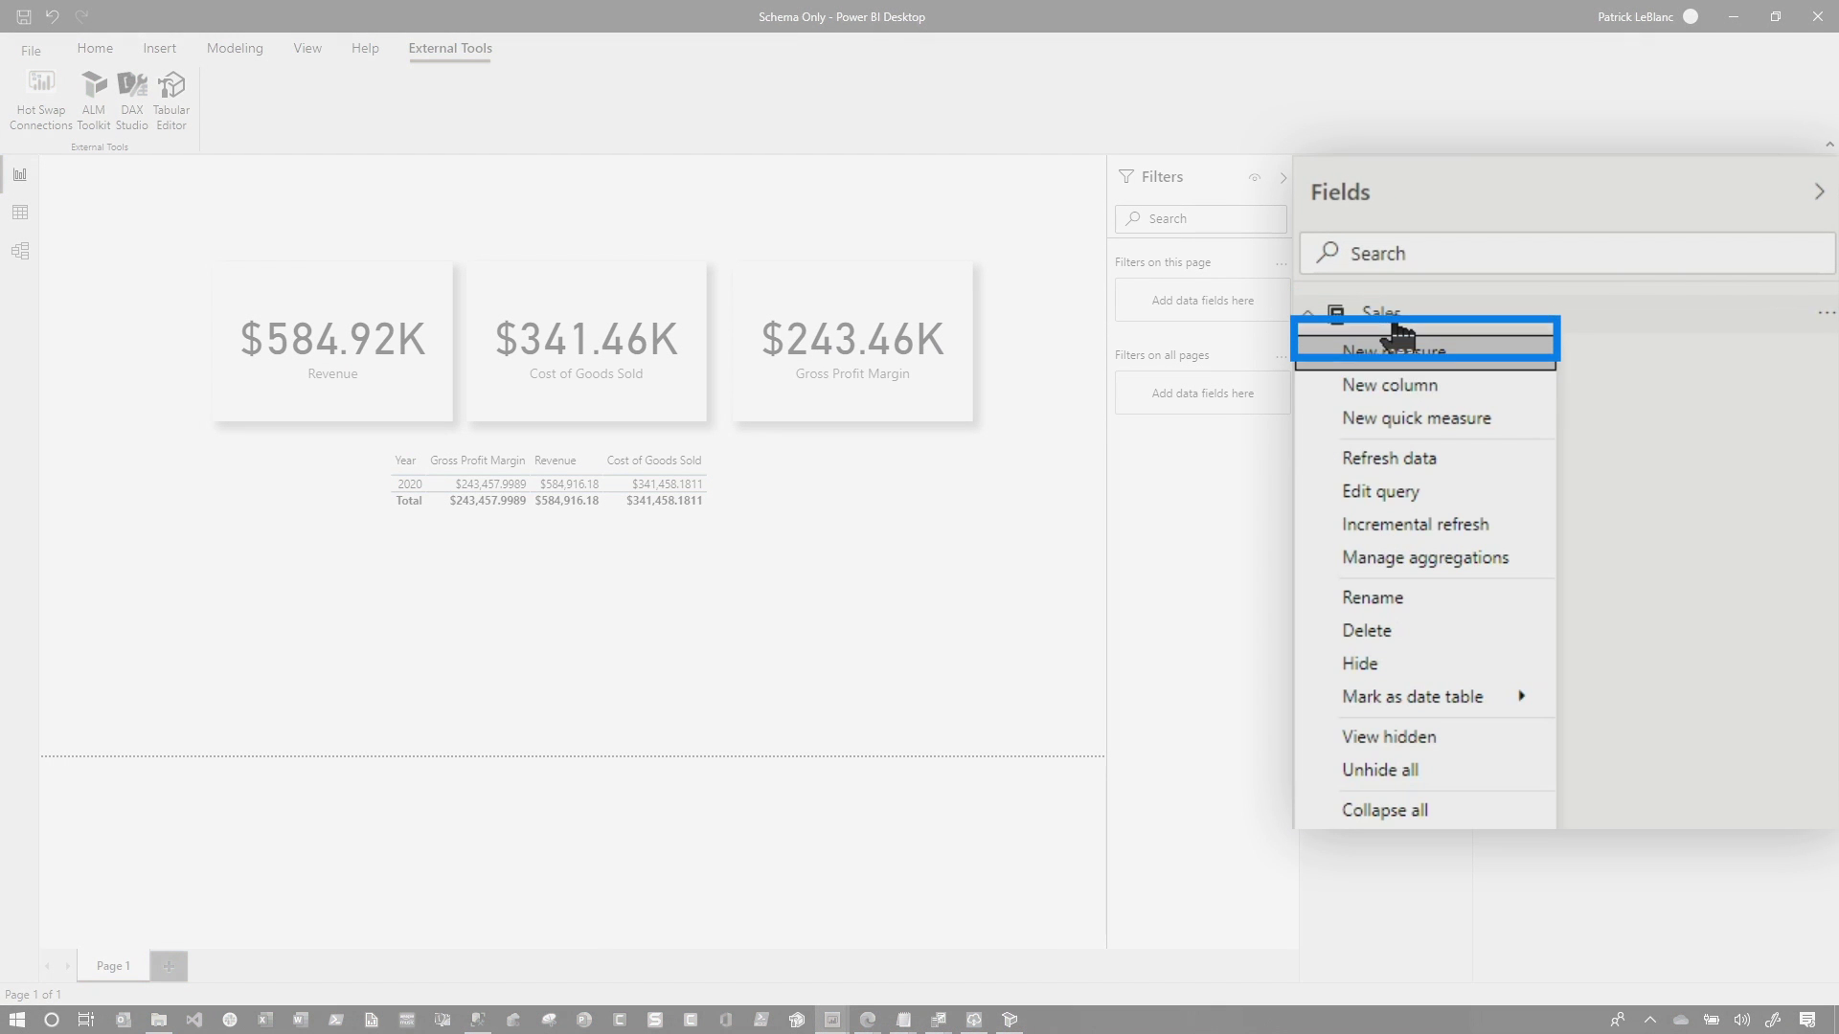
click(1495, 315)
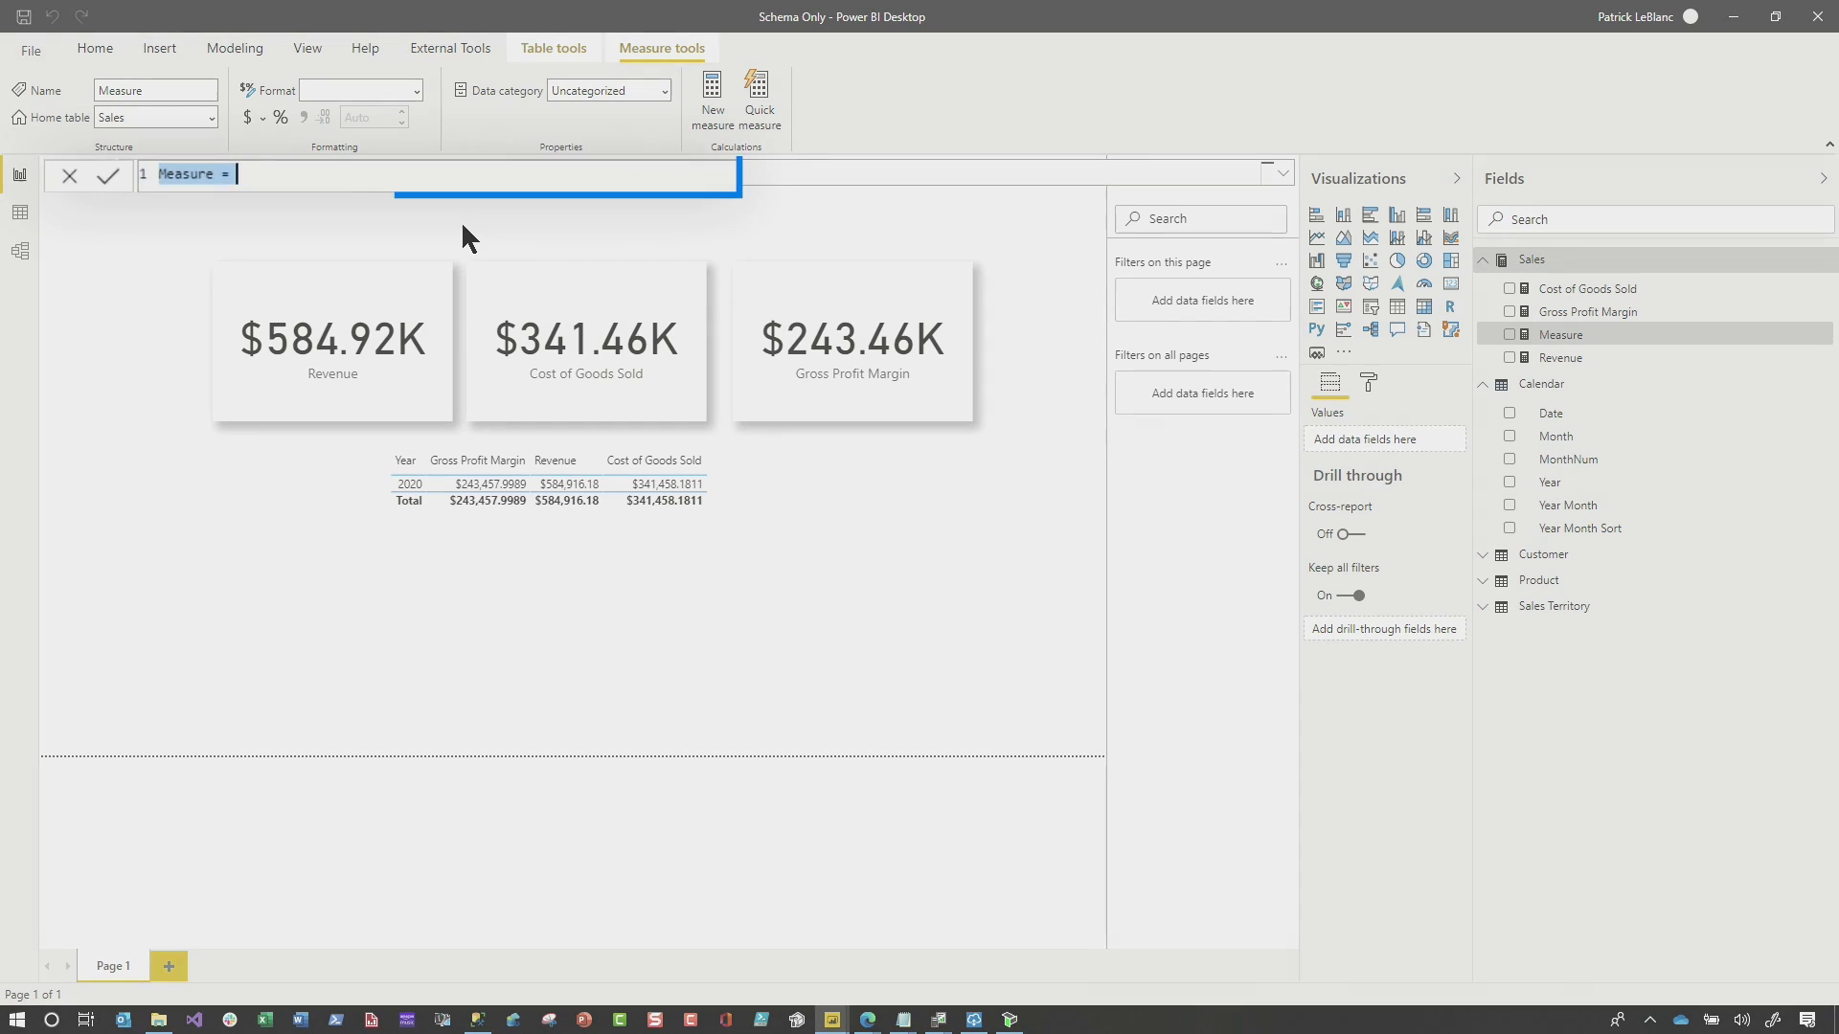
text(Gross Profit Margin % = DIVIDE([Gross Profit Margin], [Revenue],BLANK()))
key(Return)
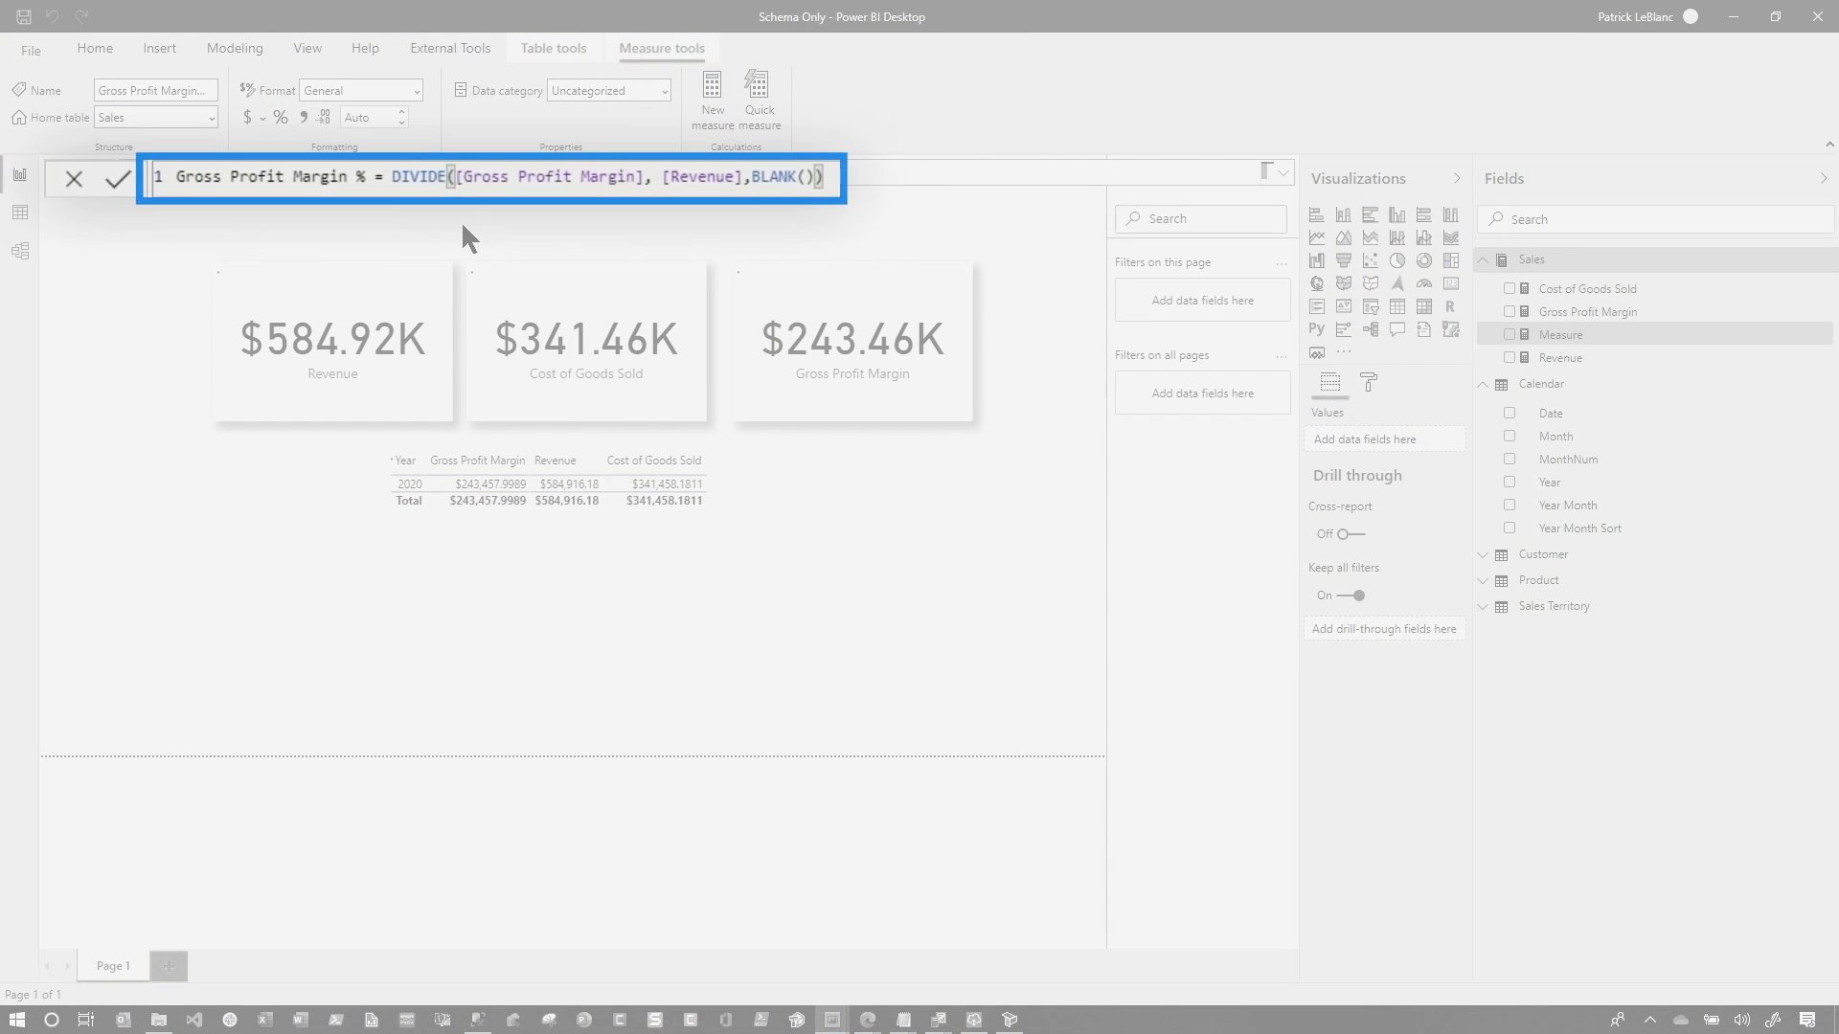
click(1731, 31)
mouse_move(833, 1020)
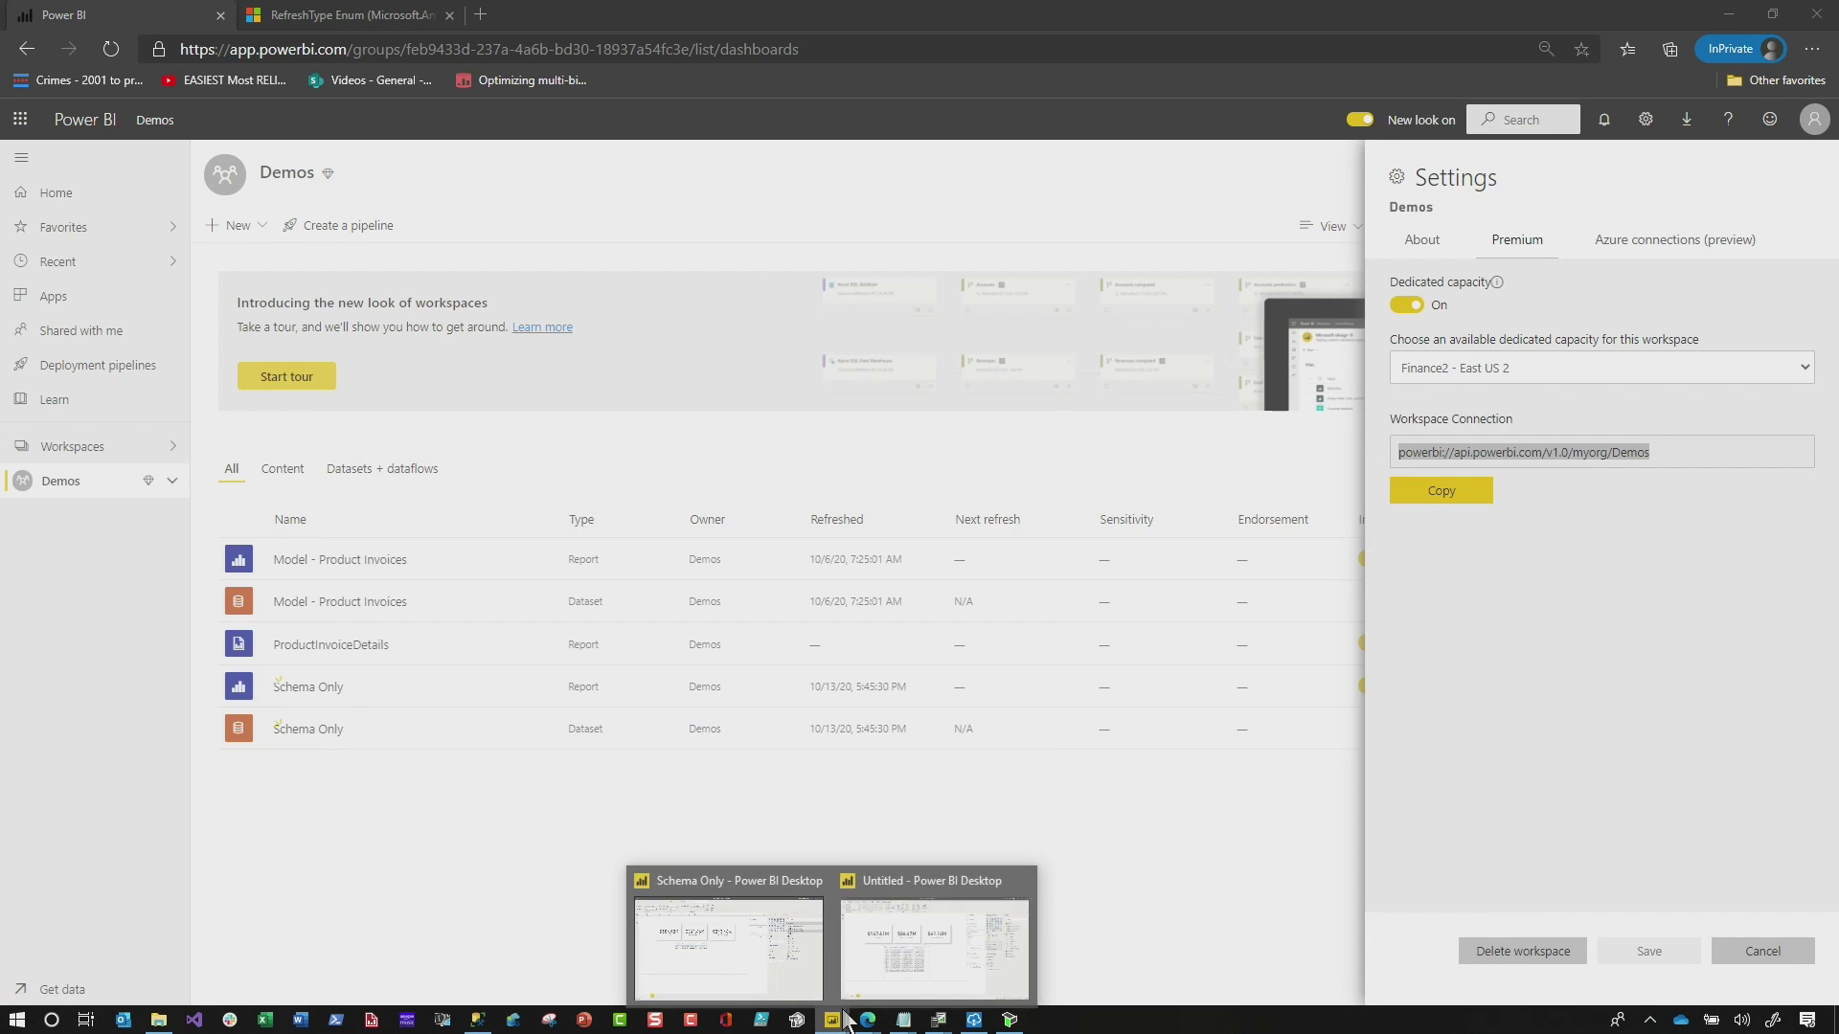
Step: Set ALM Toolkit to retain partitions and process only affected tables, with Default processing
click(1012, 1020)
click(314, 89)
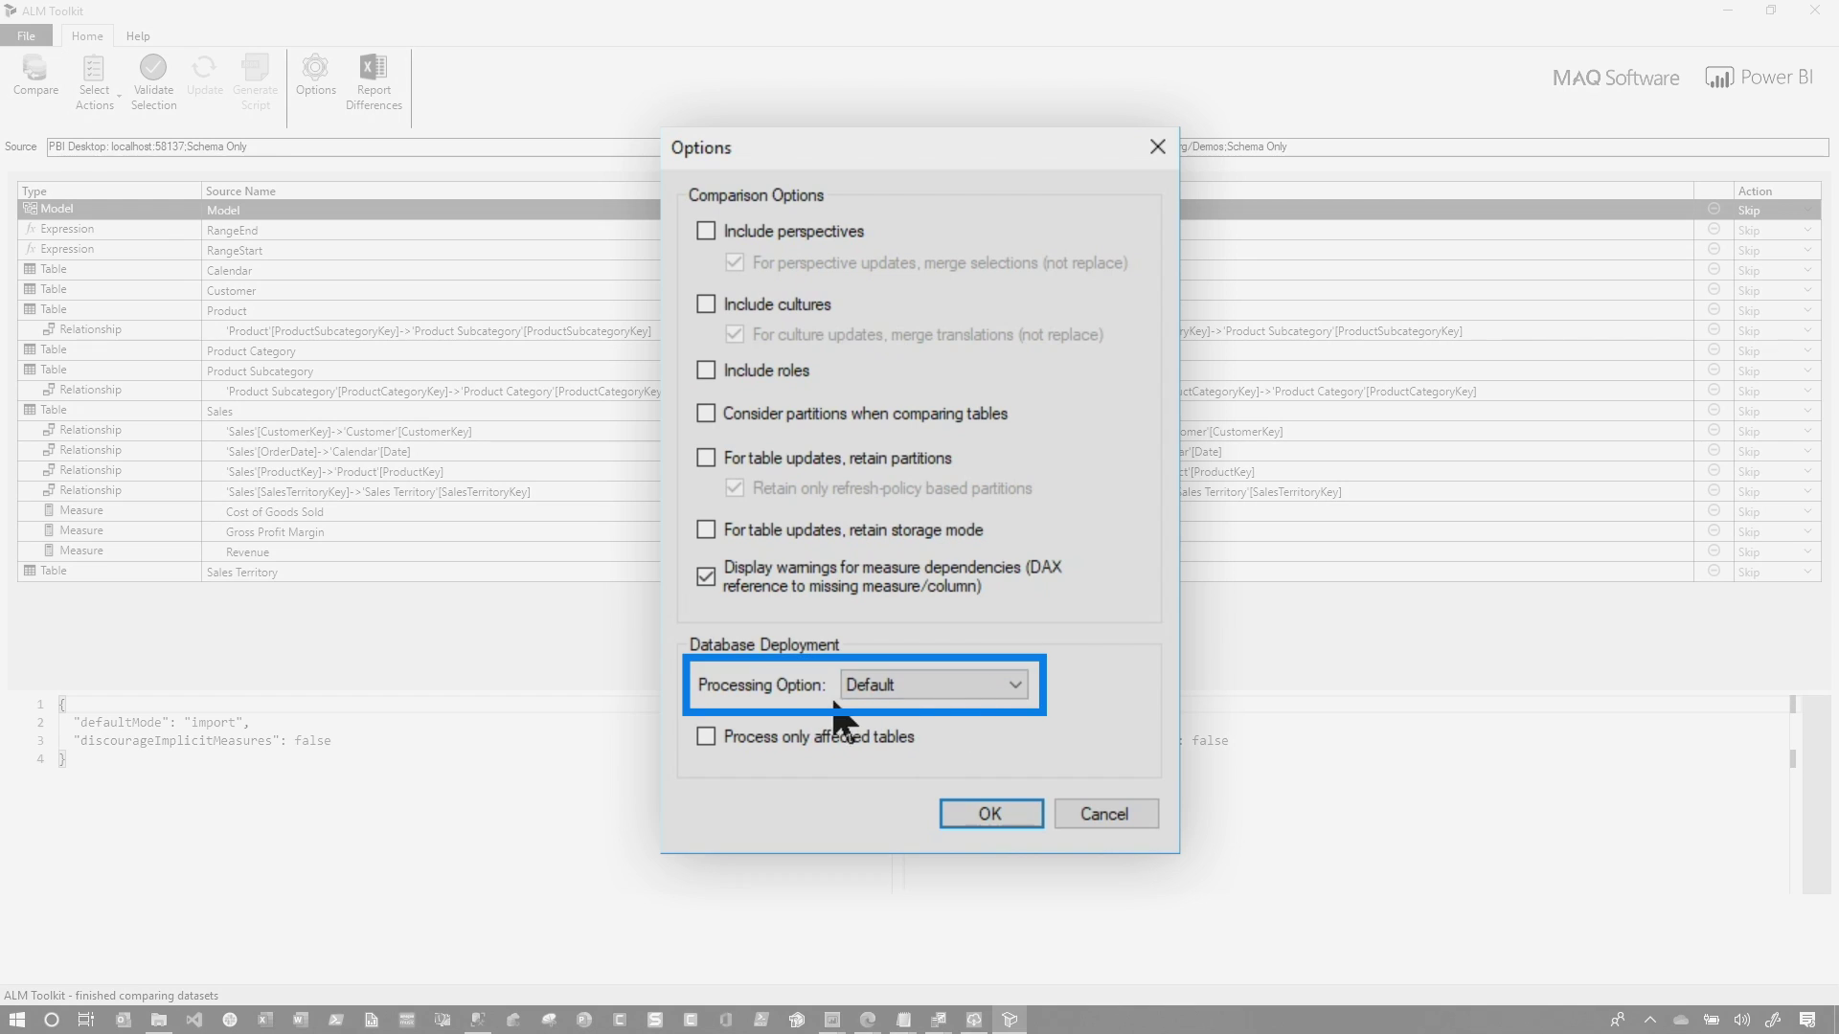
click(946, 686)
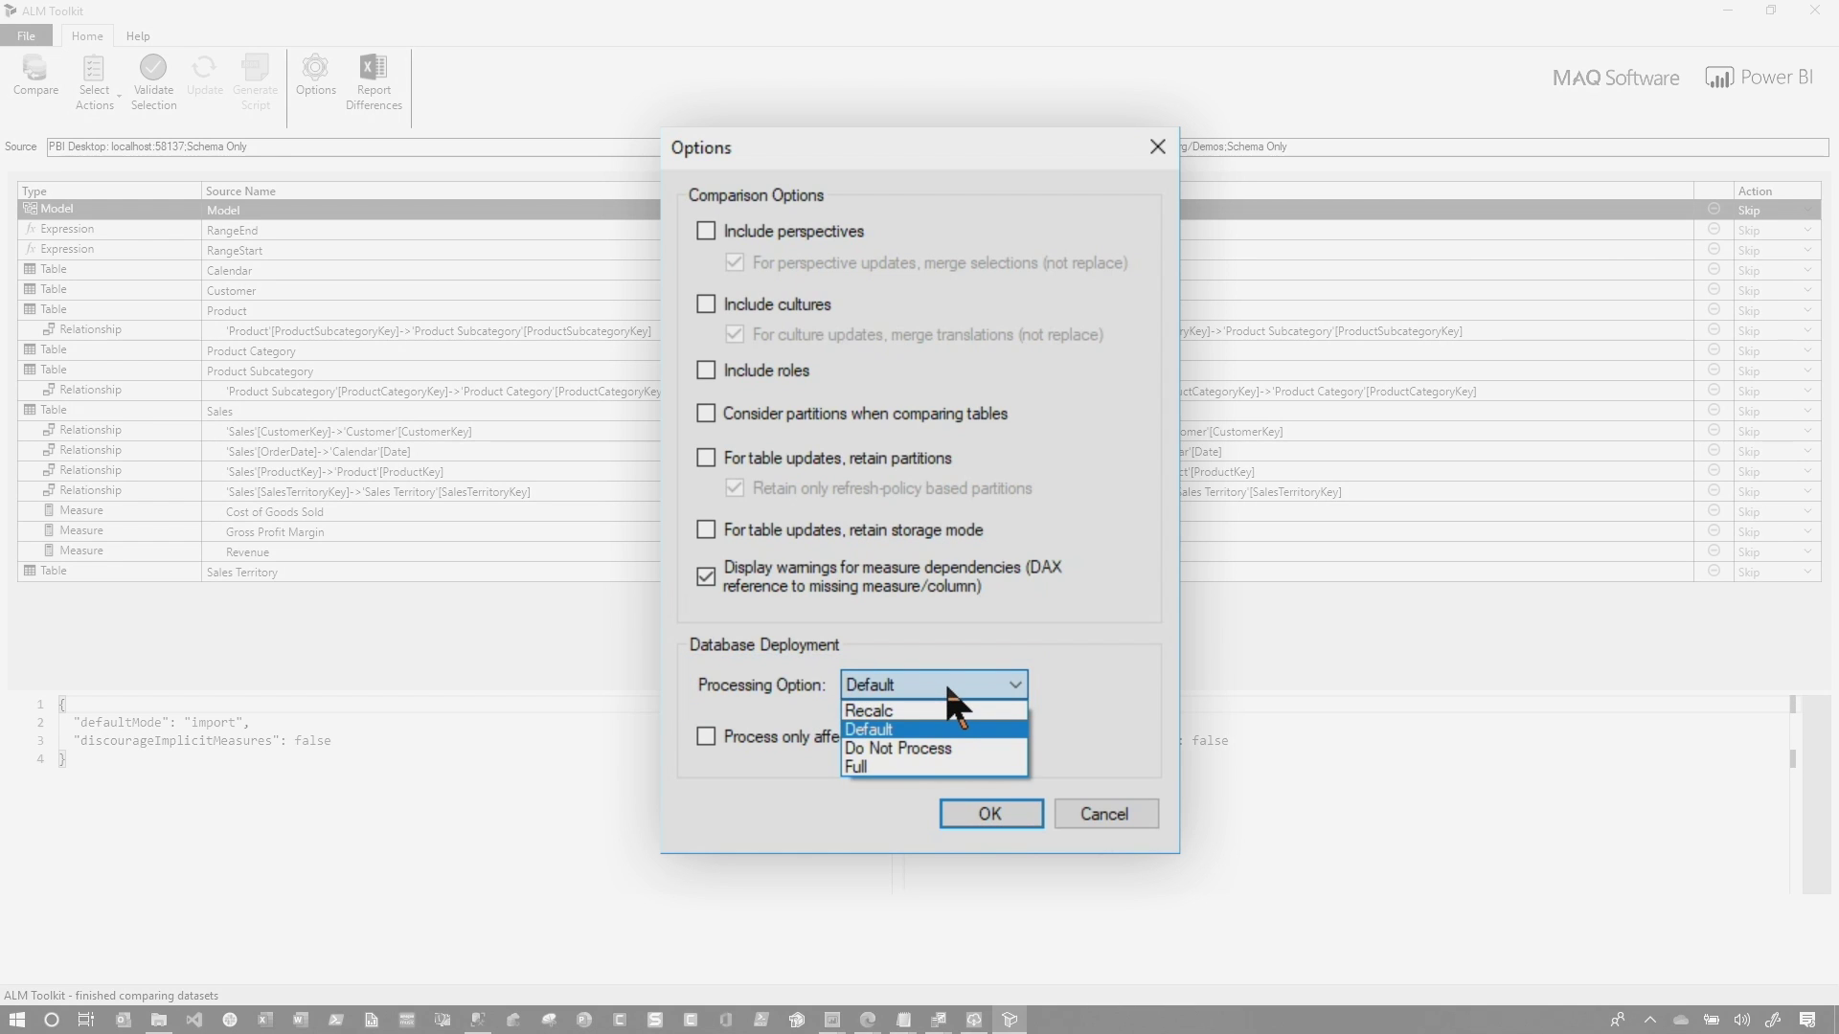
click(912, 726)
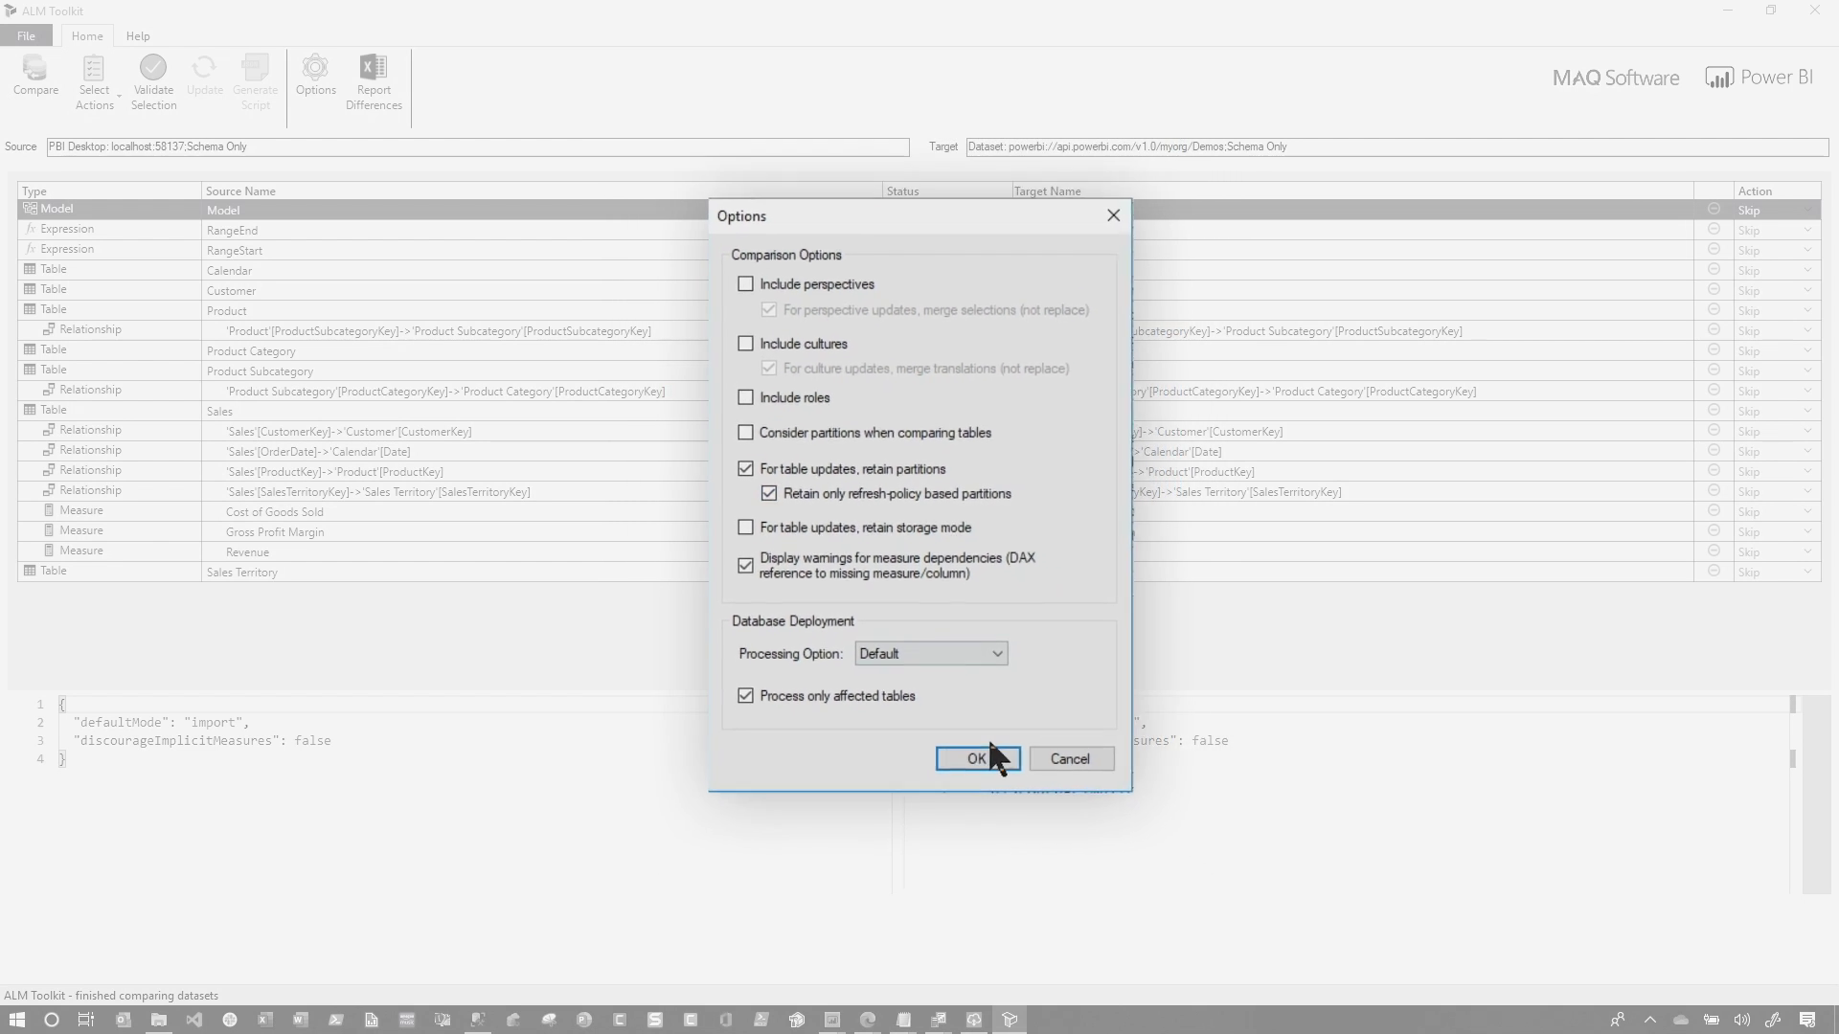
click(972, 719)
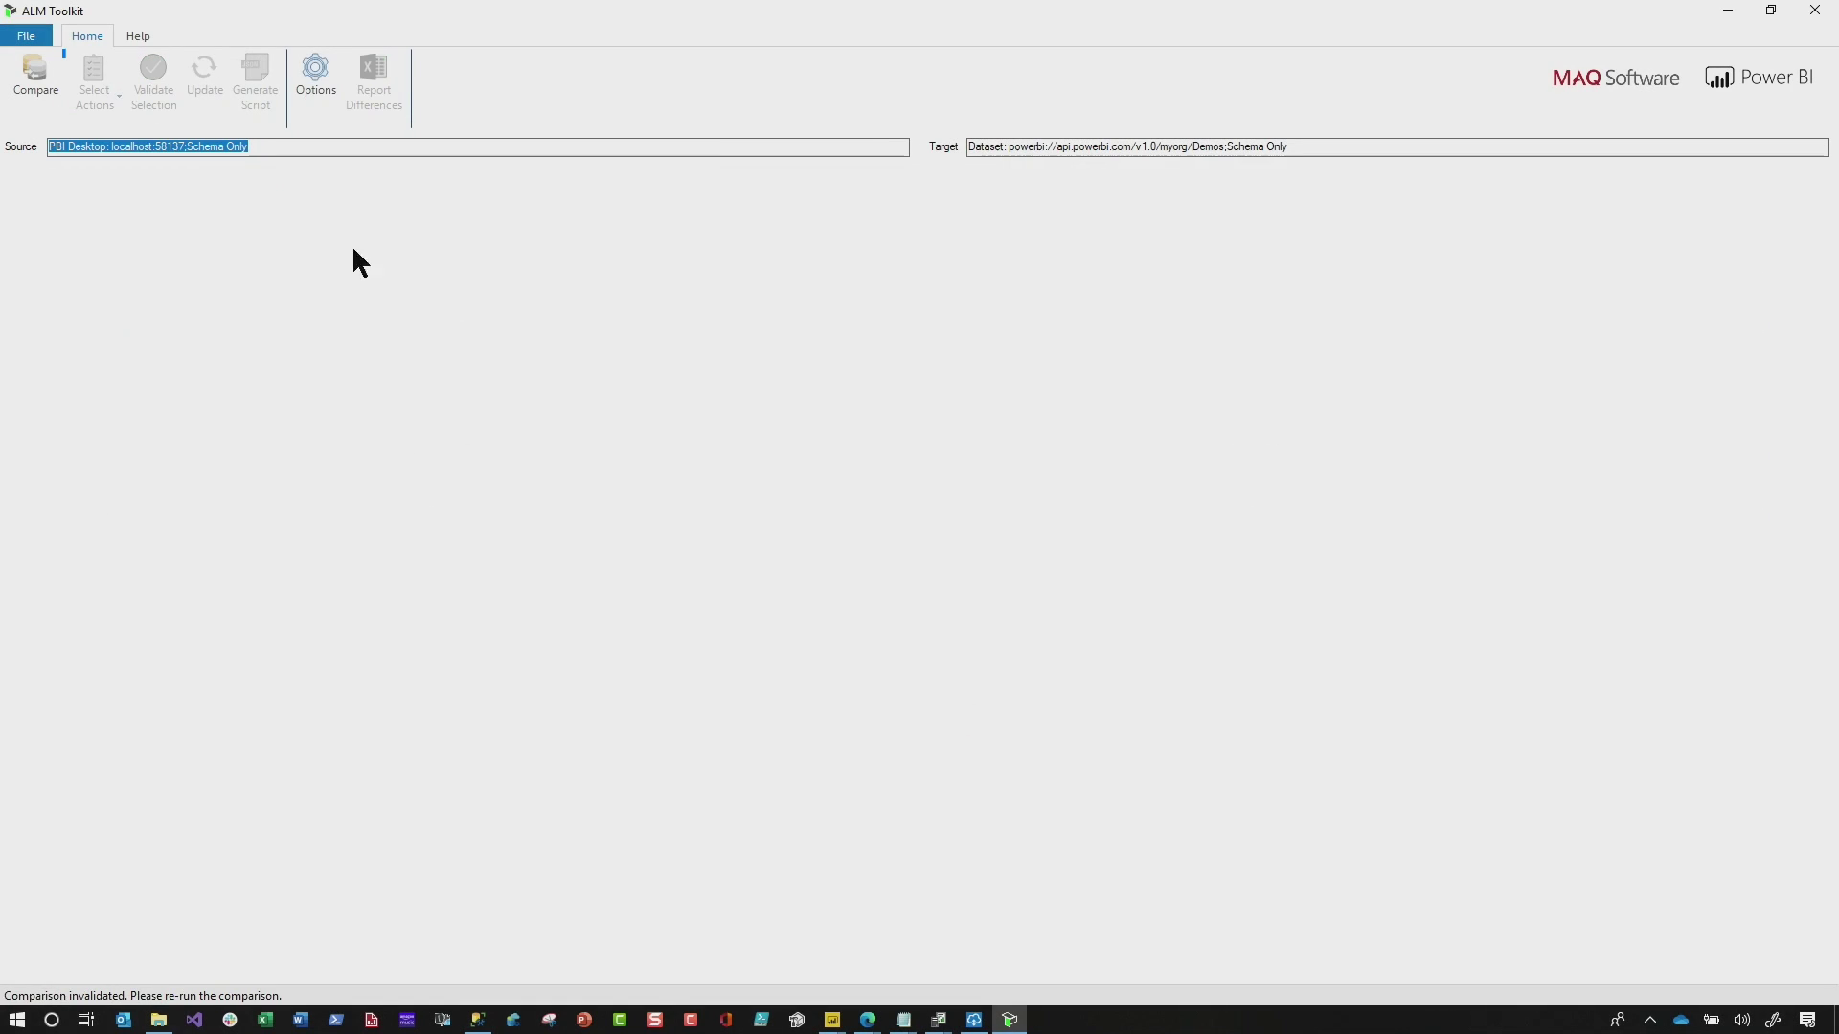
Step: Rerun the comparison, hide skip objects, and select the Gross Profit Margin % measure
click(44, 87)
click(1053, 750)
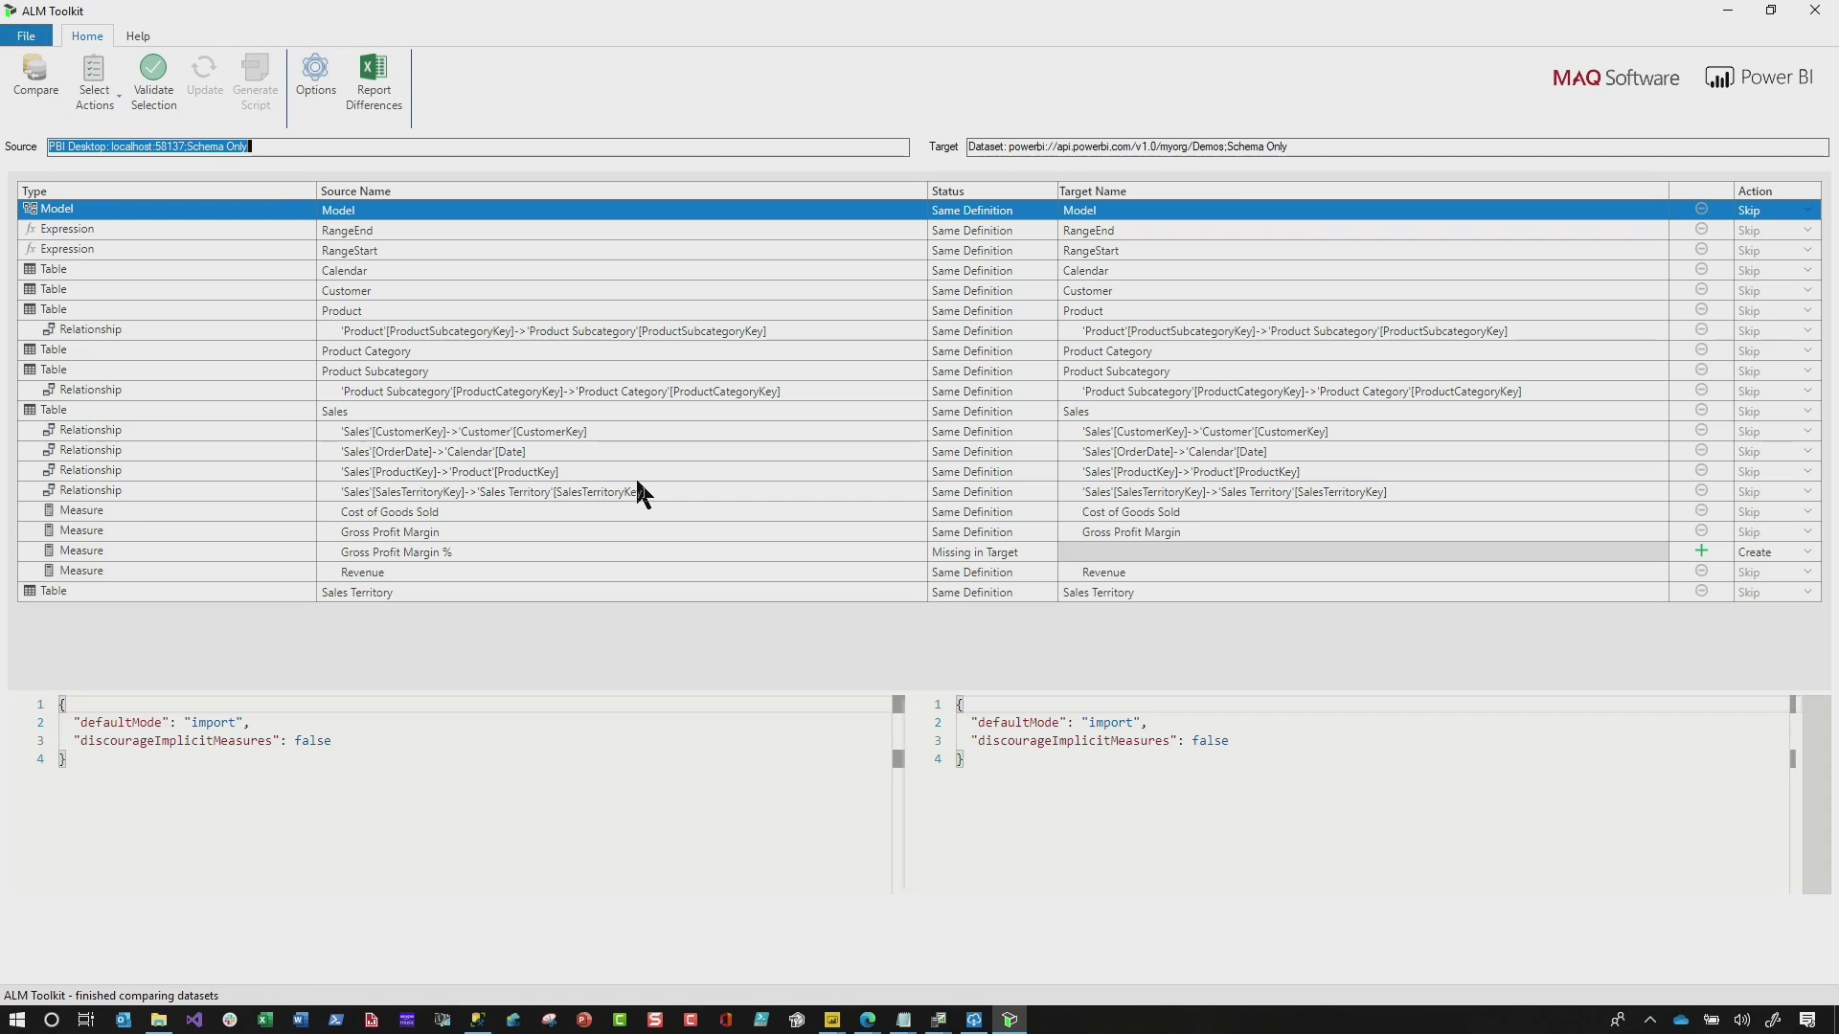
click(109, 106)
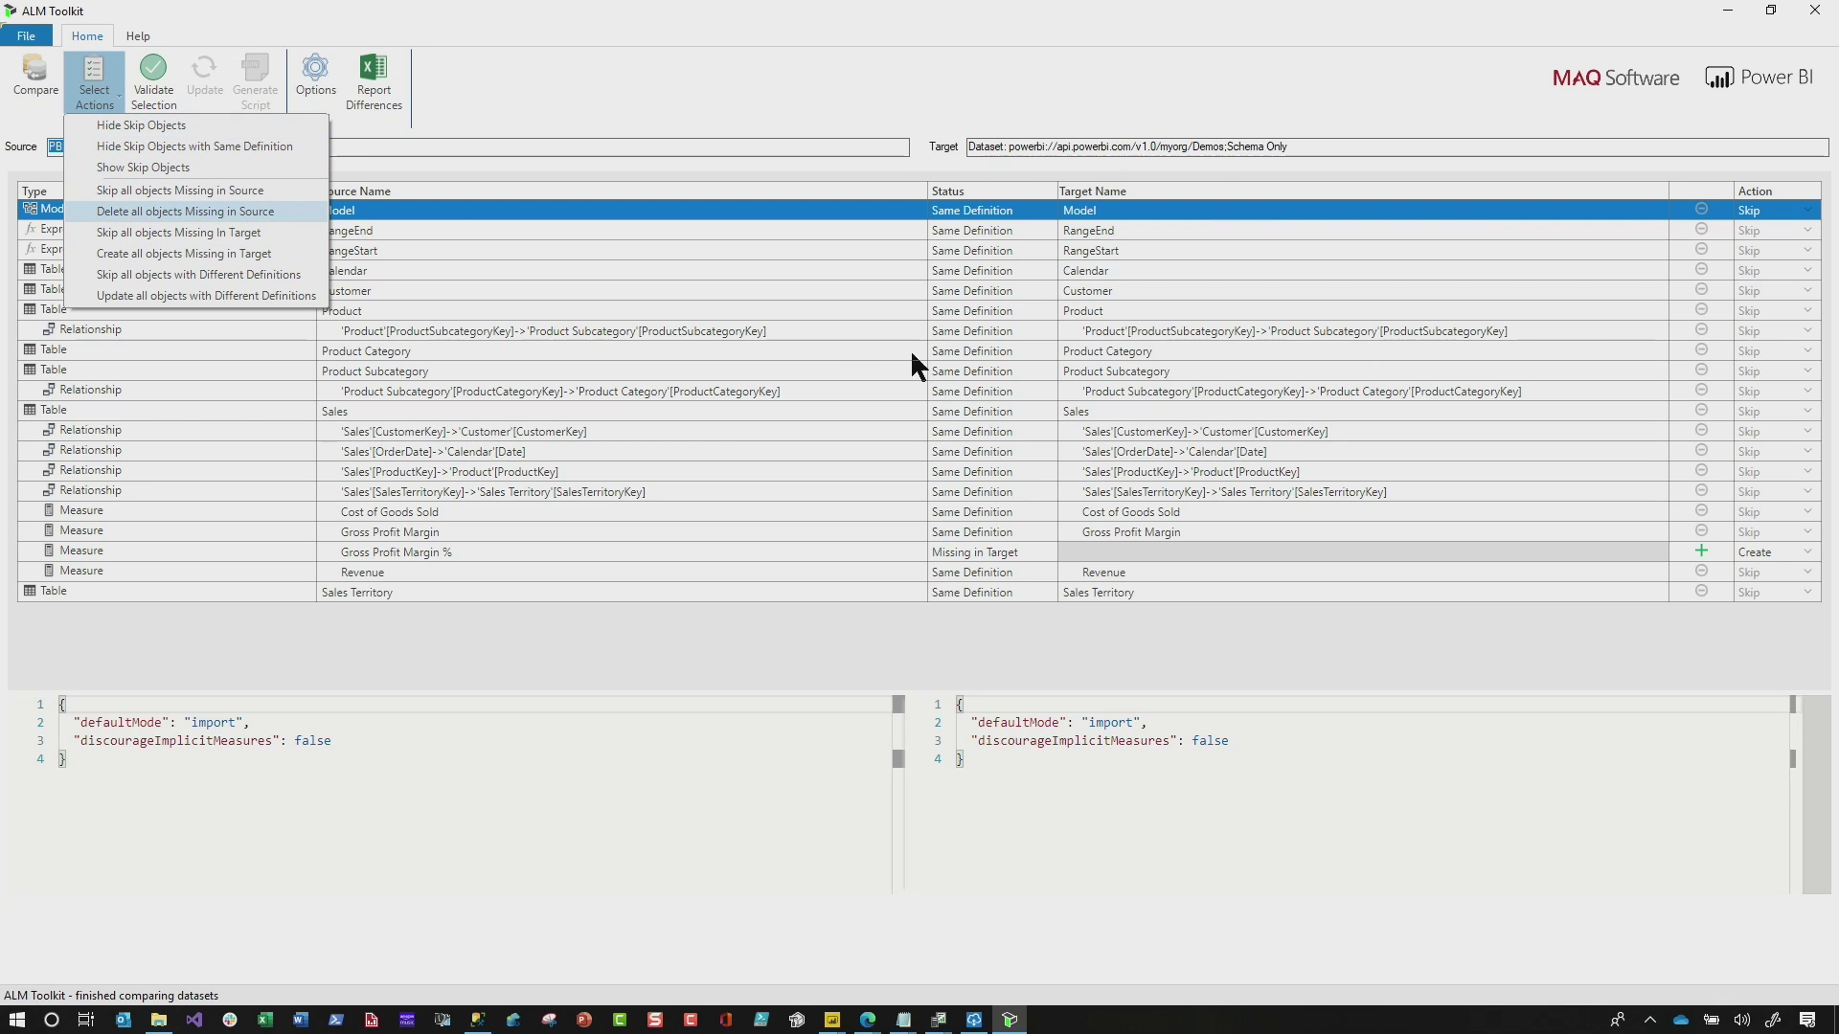
click(189, 124)
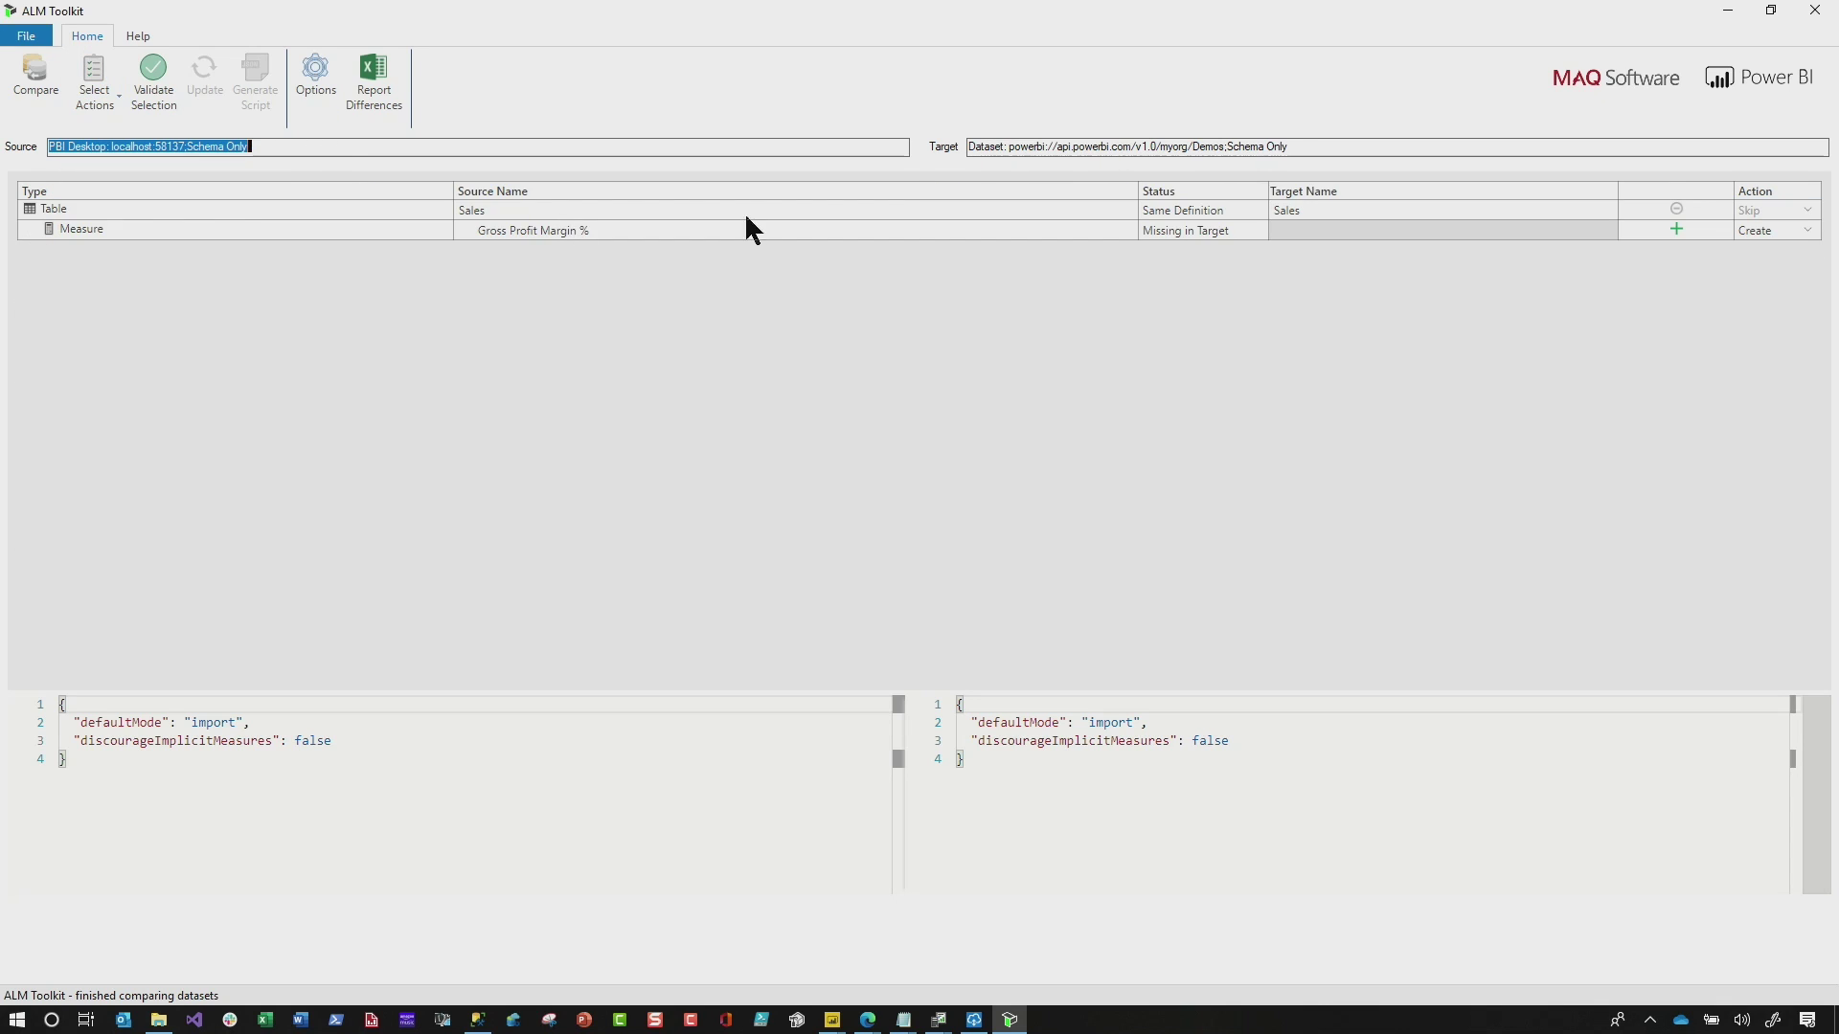
click(1180, 230)
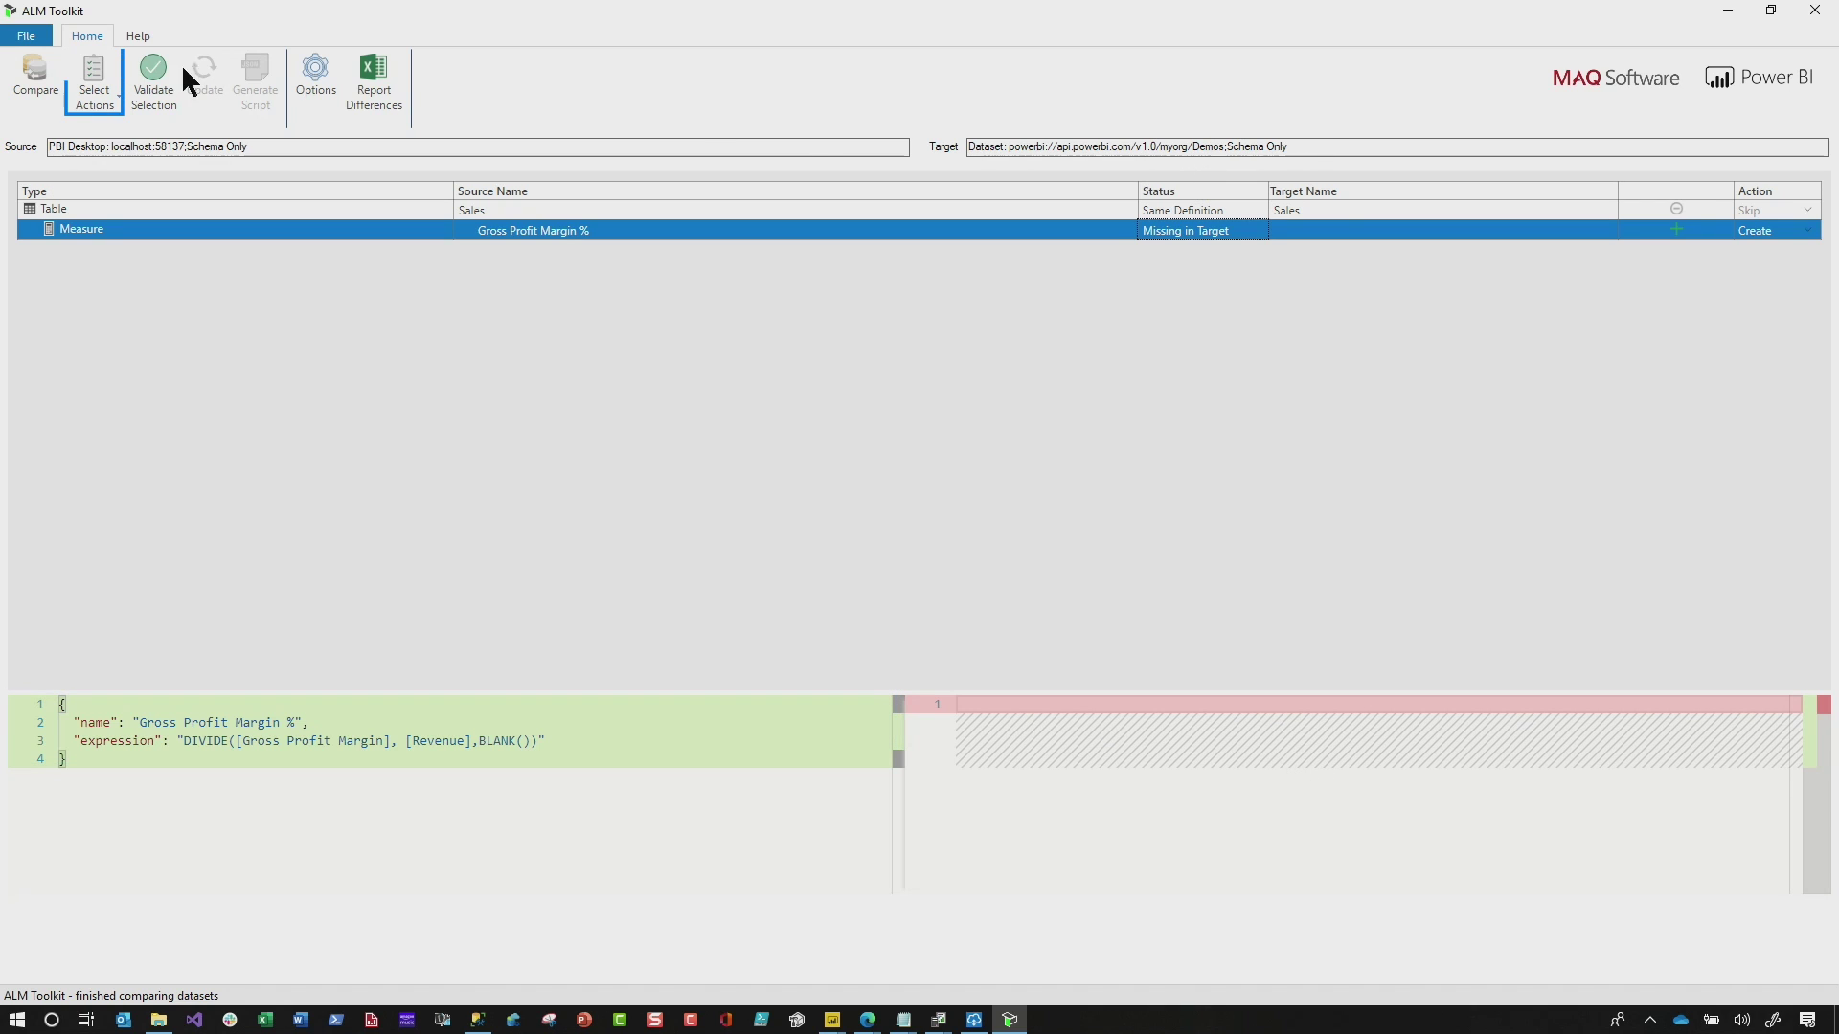
Step: Show skipped objects again, validate the Create action, and start updating the target
click(92, 91)
click(115, 167)
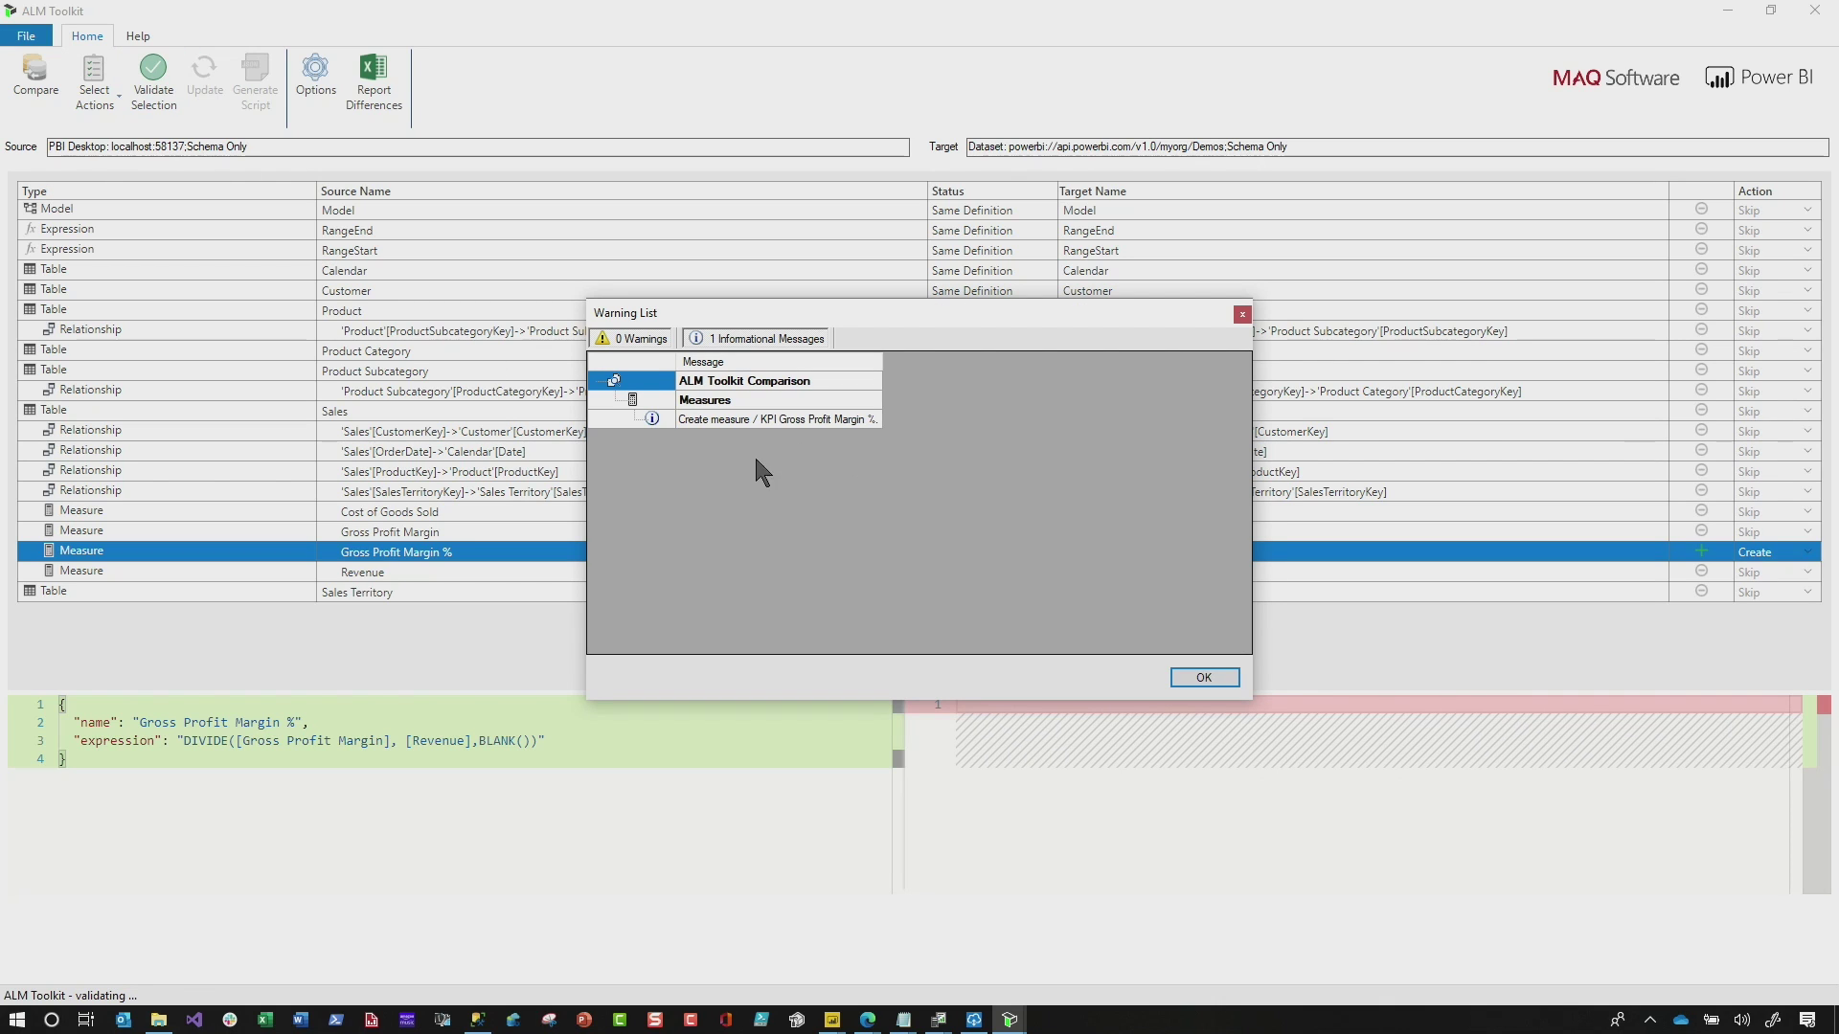
click(1208, 679)
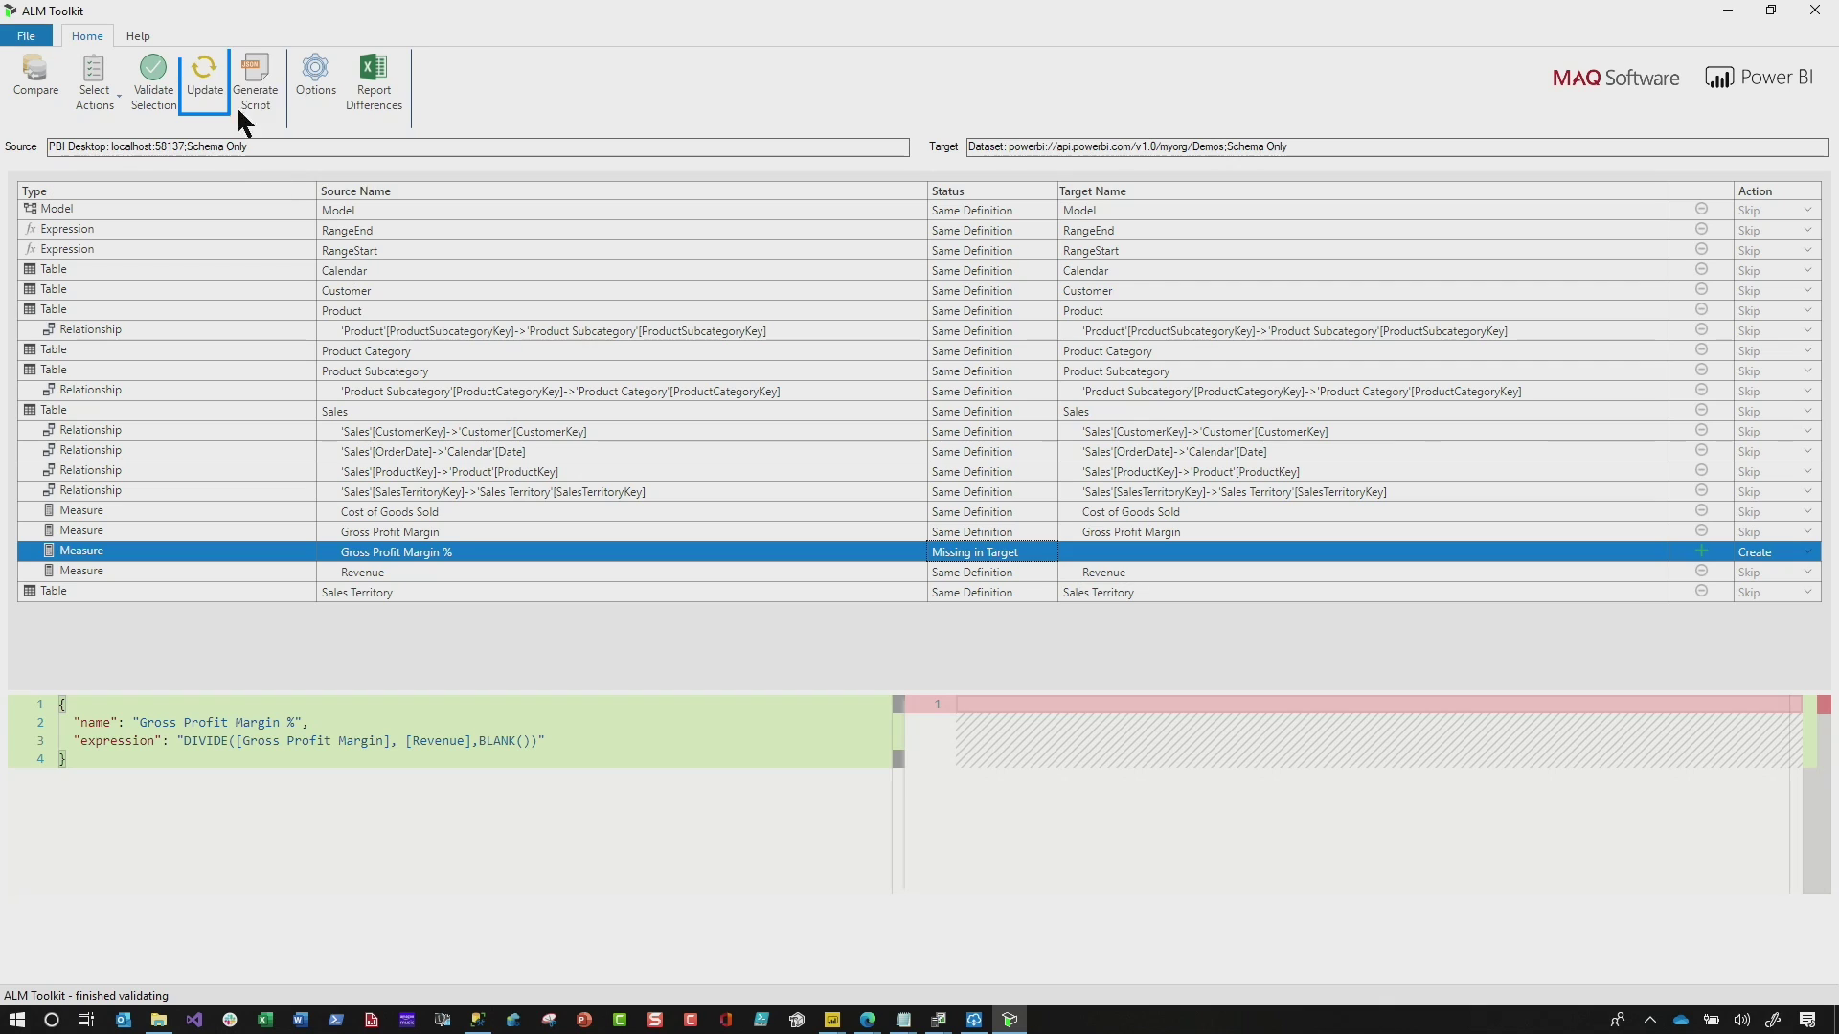
click(203, 76)
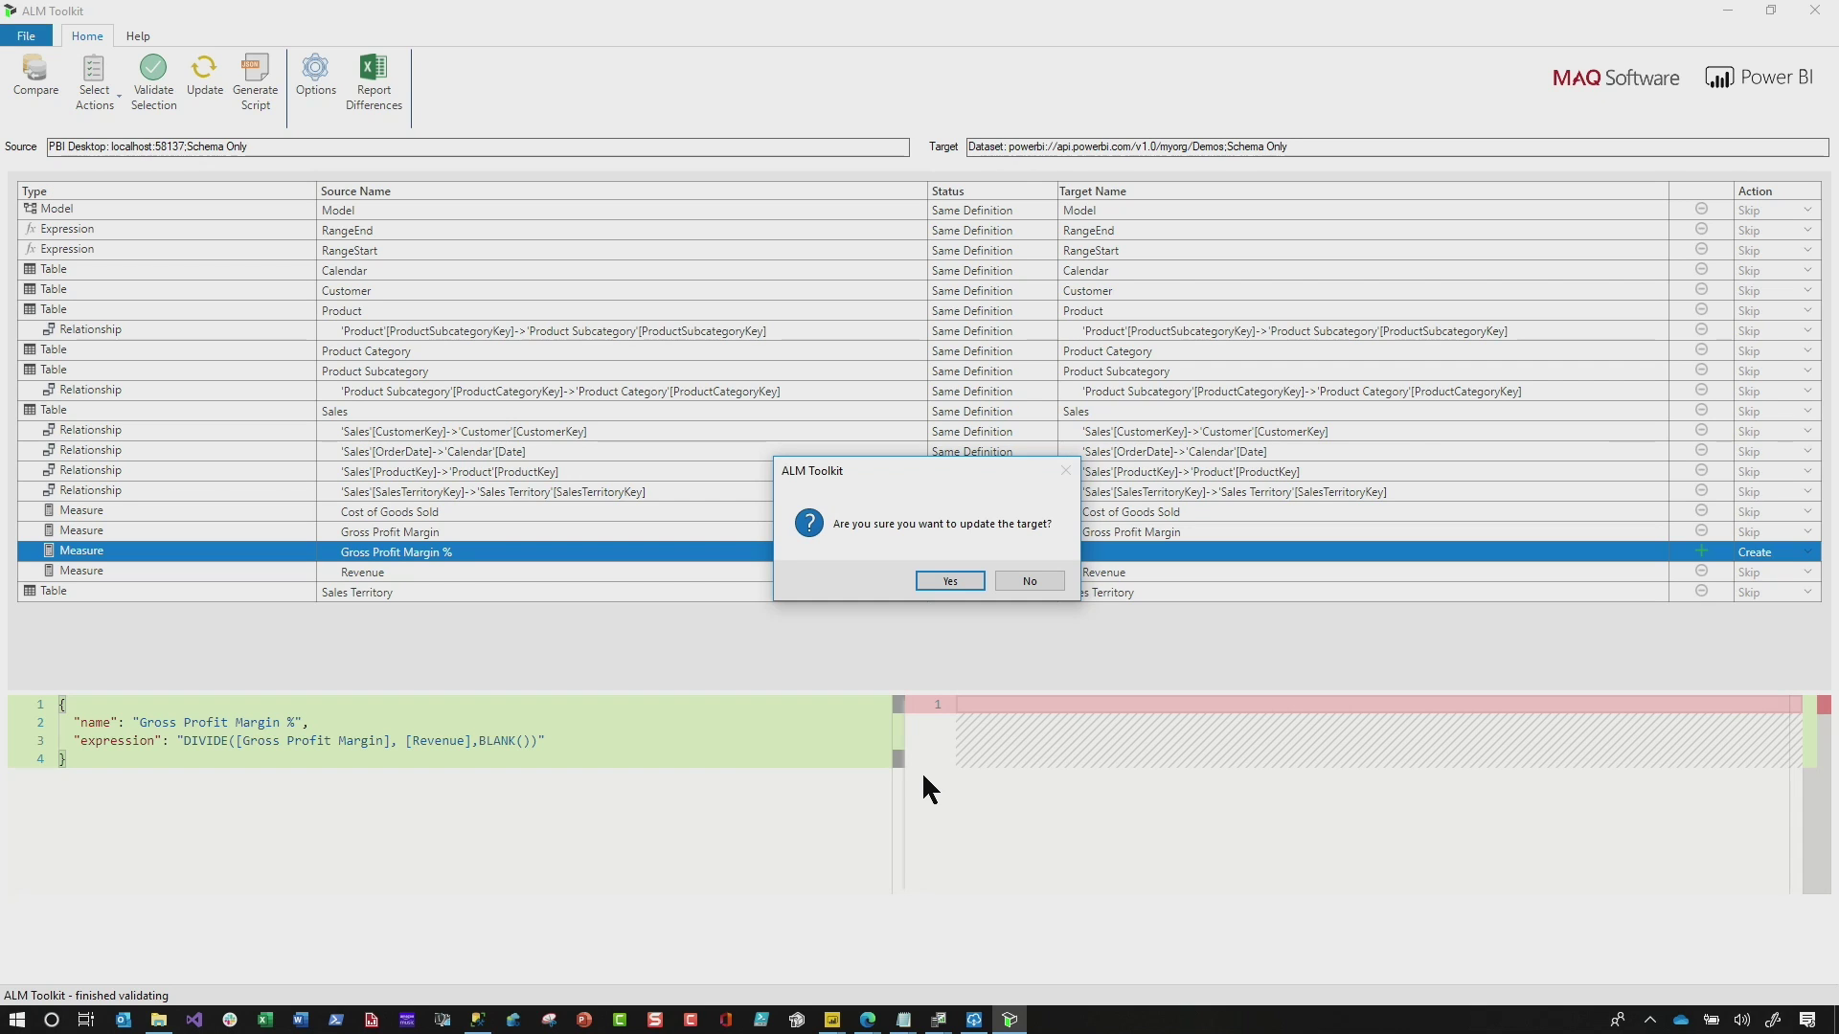
click(867, 1020)
Step: Check in the admin portal that Finance2's XMLA Endpoint workload is Read Write
click(934, 935)
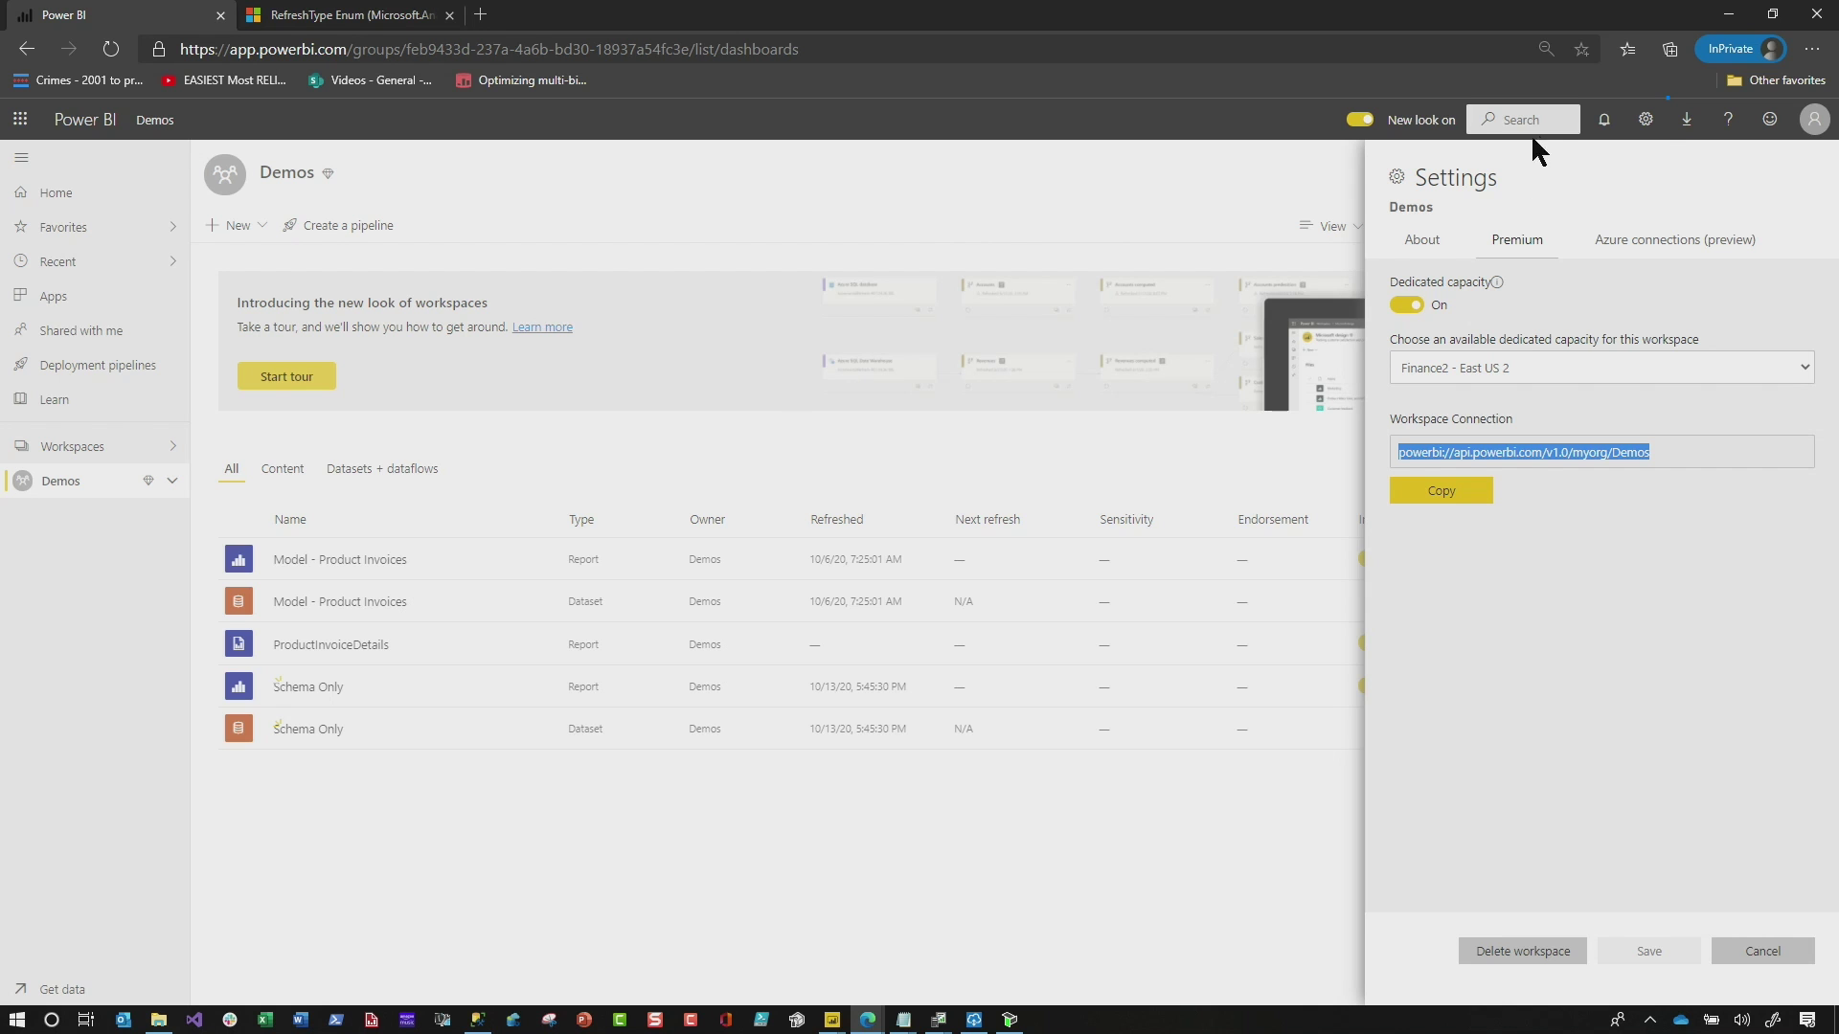
click(1646, 123)
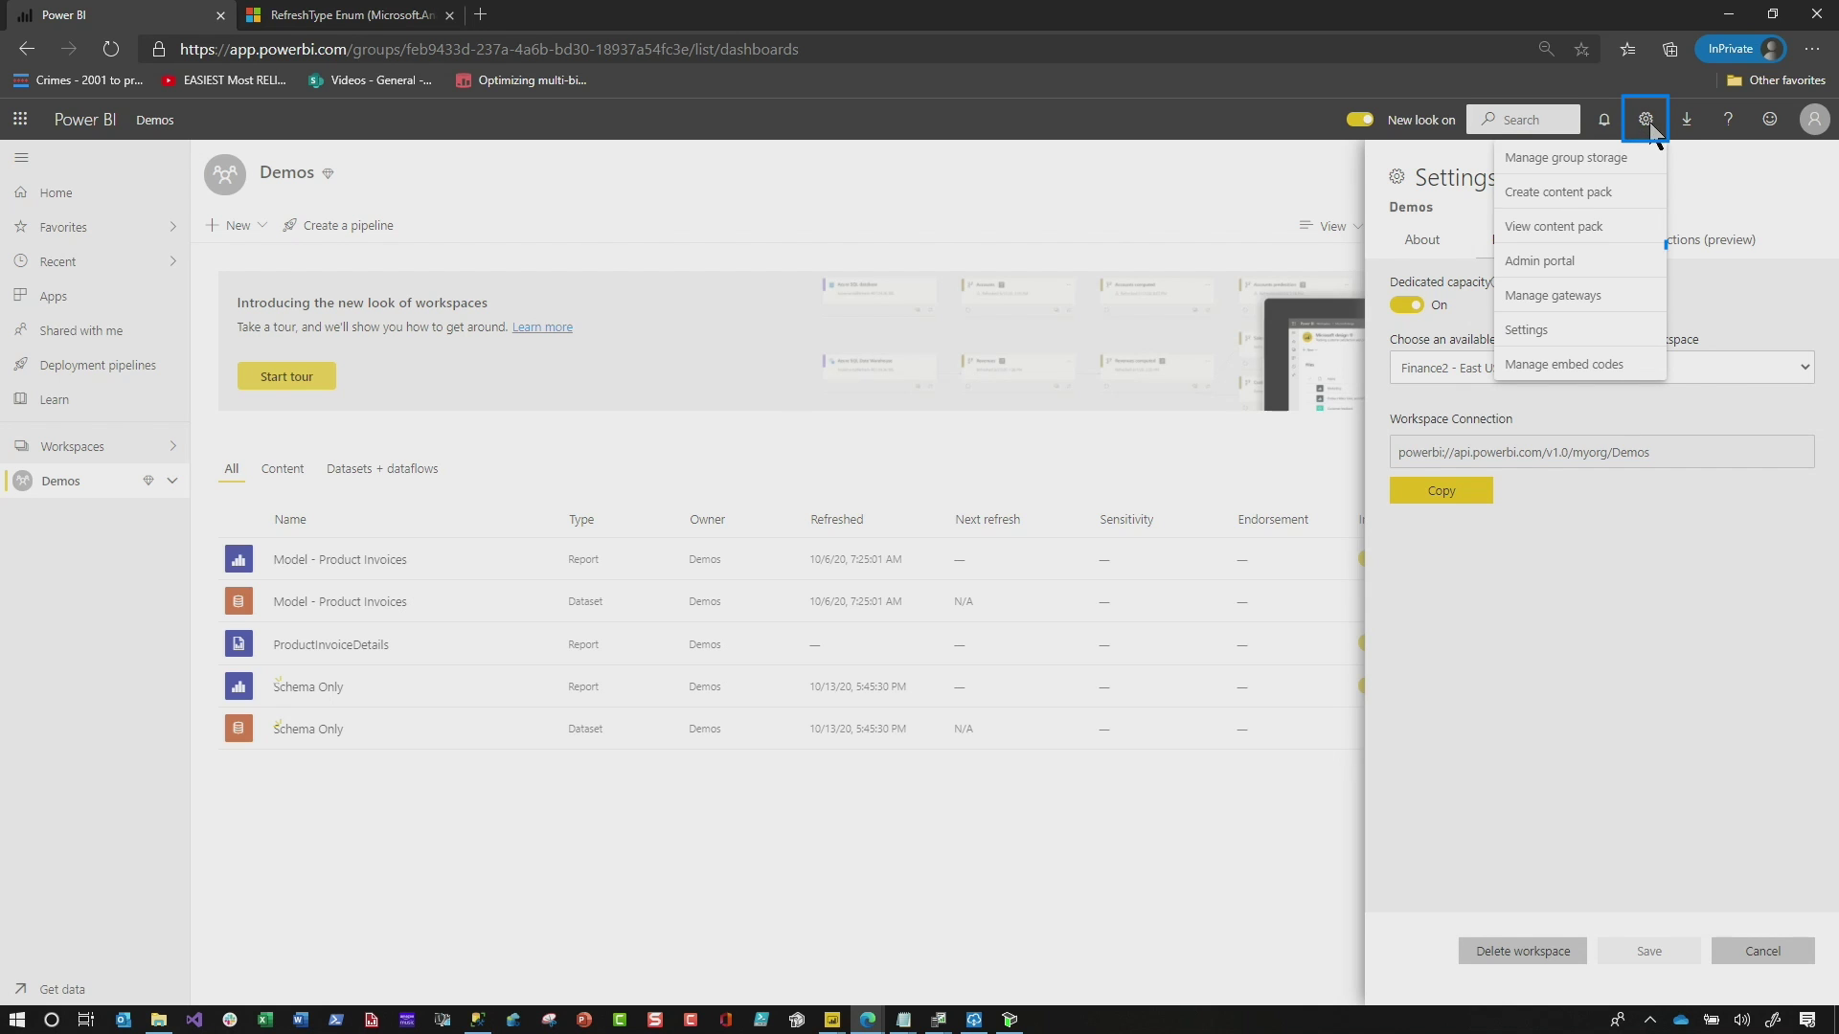
click(1553, 254)
click(282, 336)
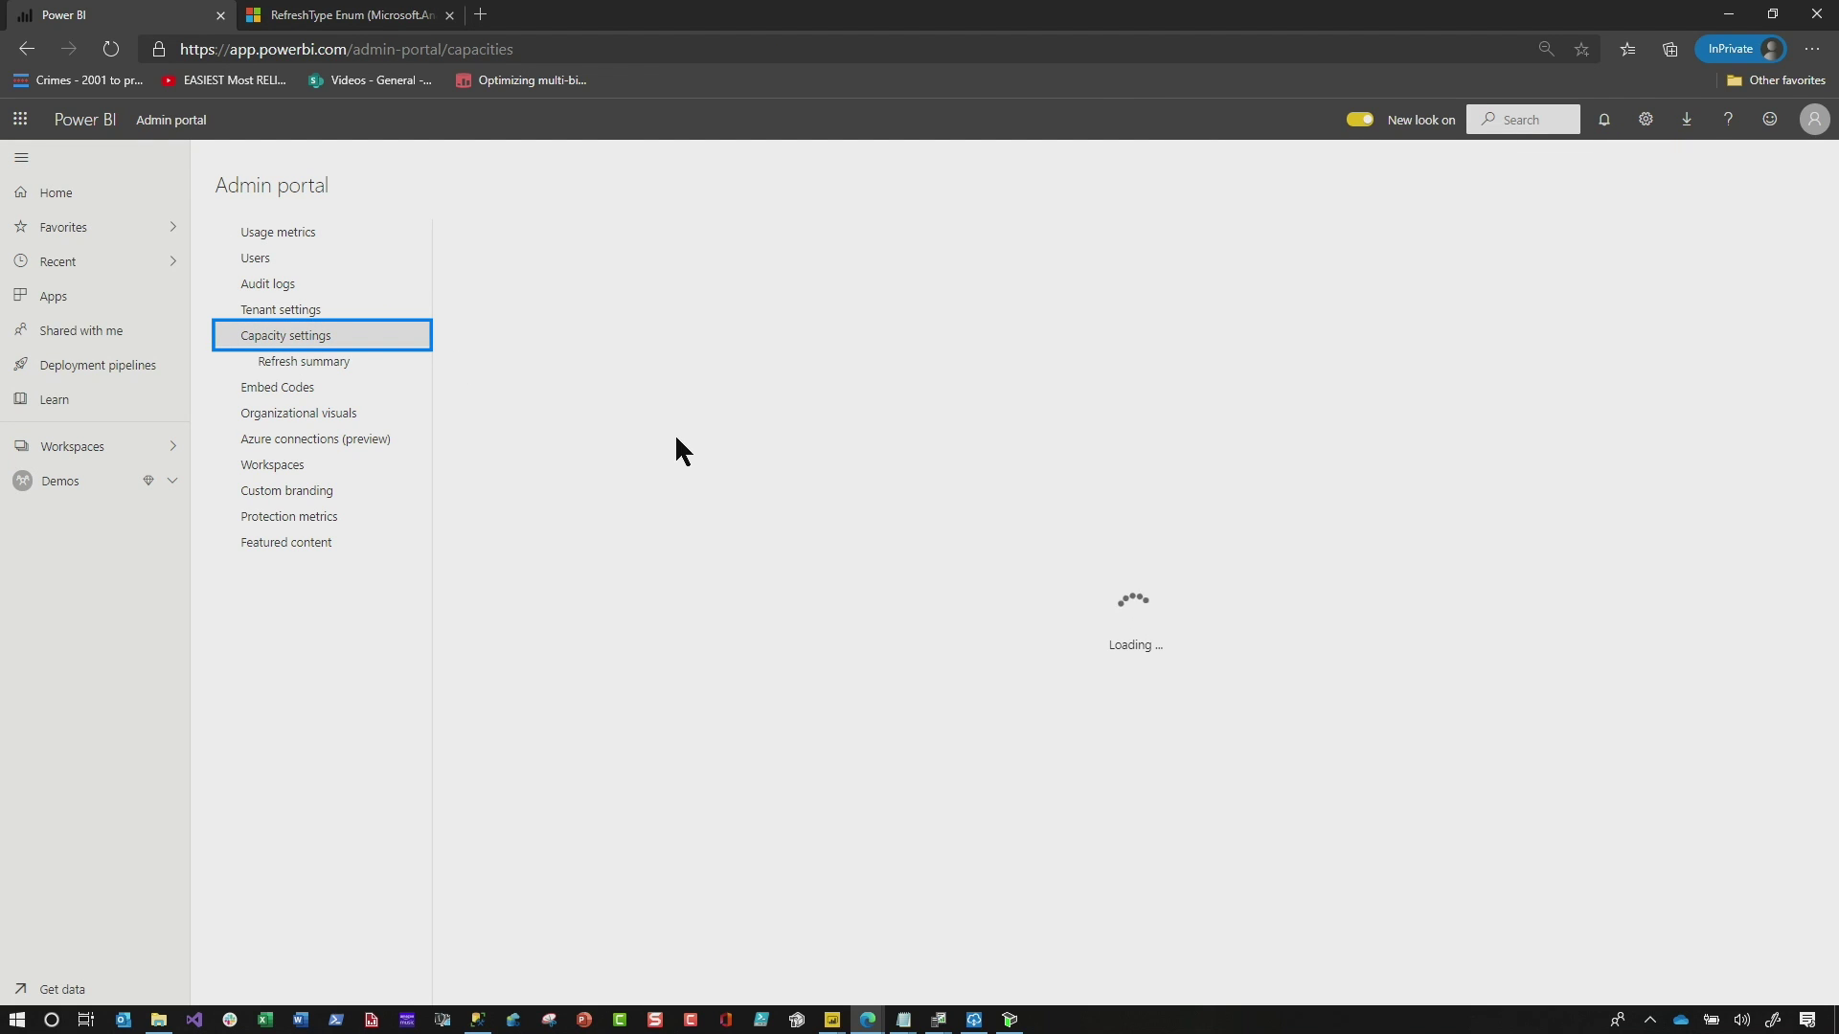
click(496, 514)
scroll(474, 647, down, 1)
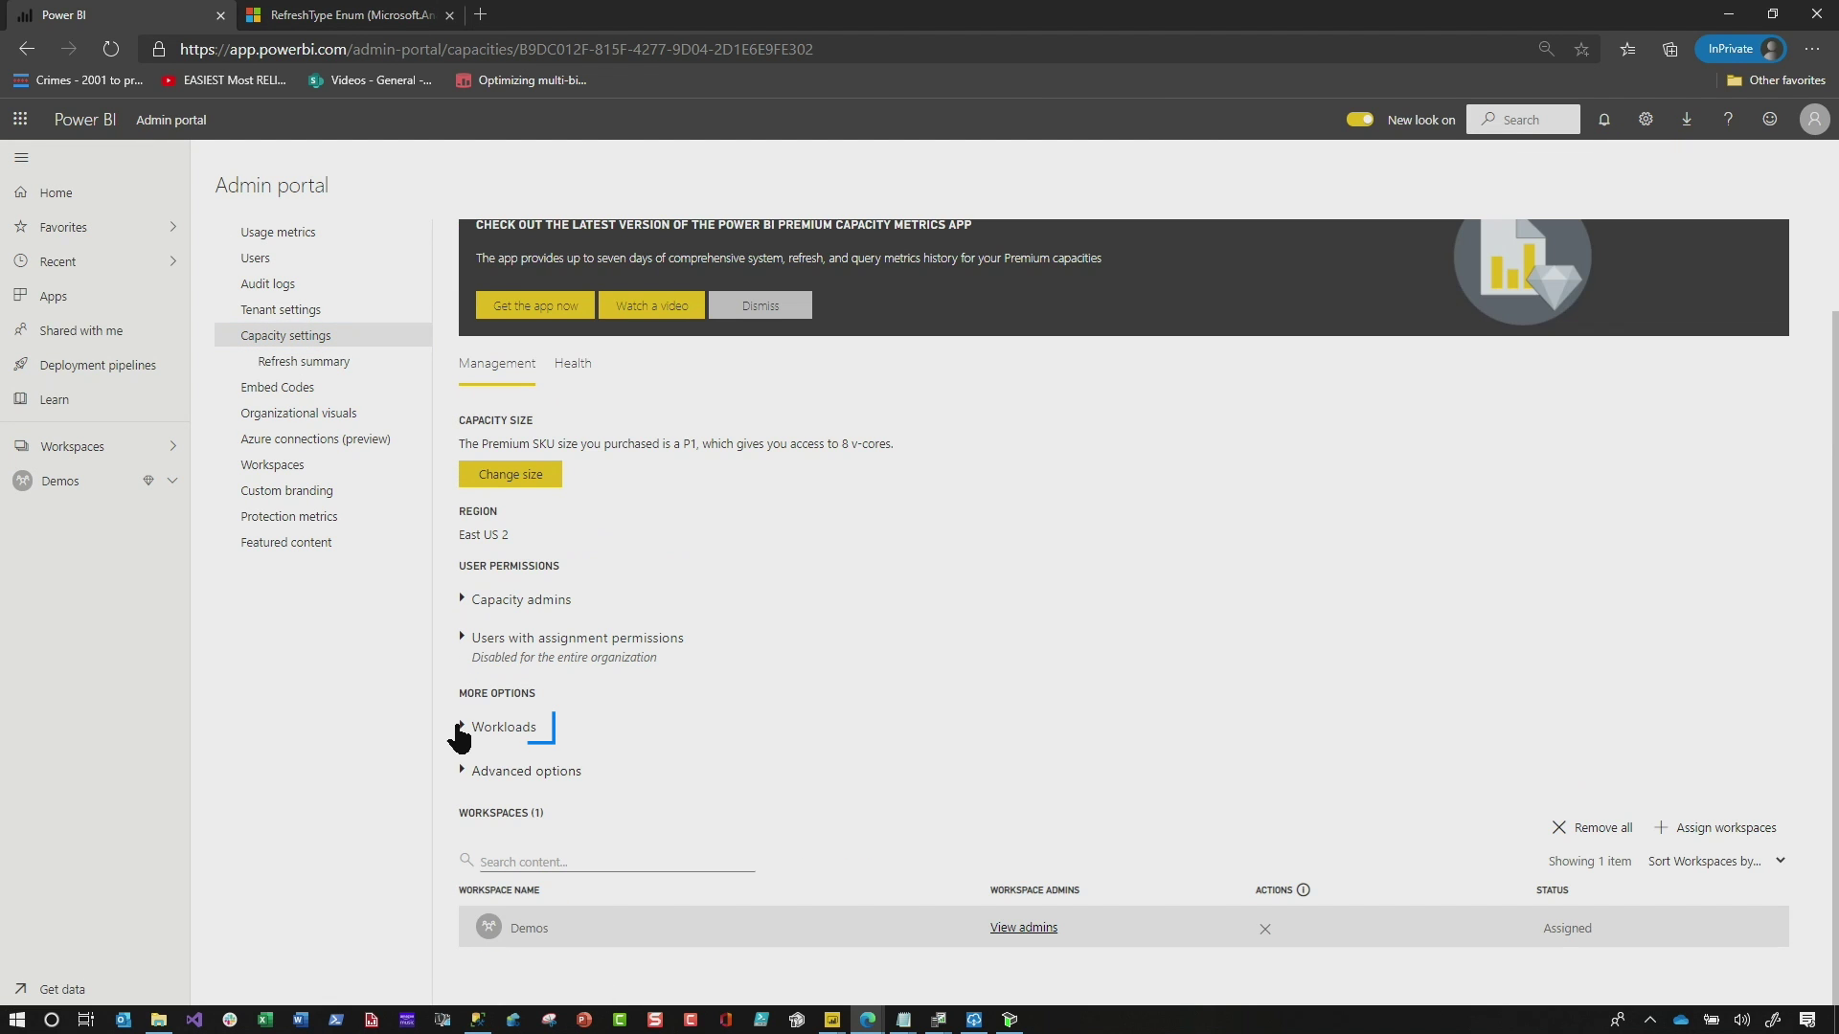
click(463, 728)
scroll(582, 740, down, 3)
scroll(581, 740, down, 2)
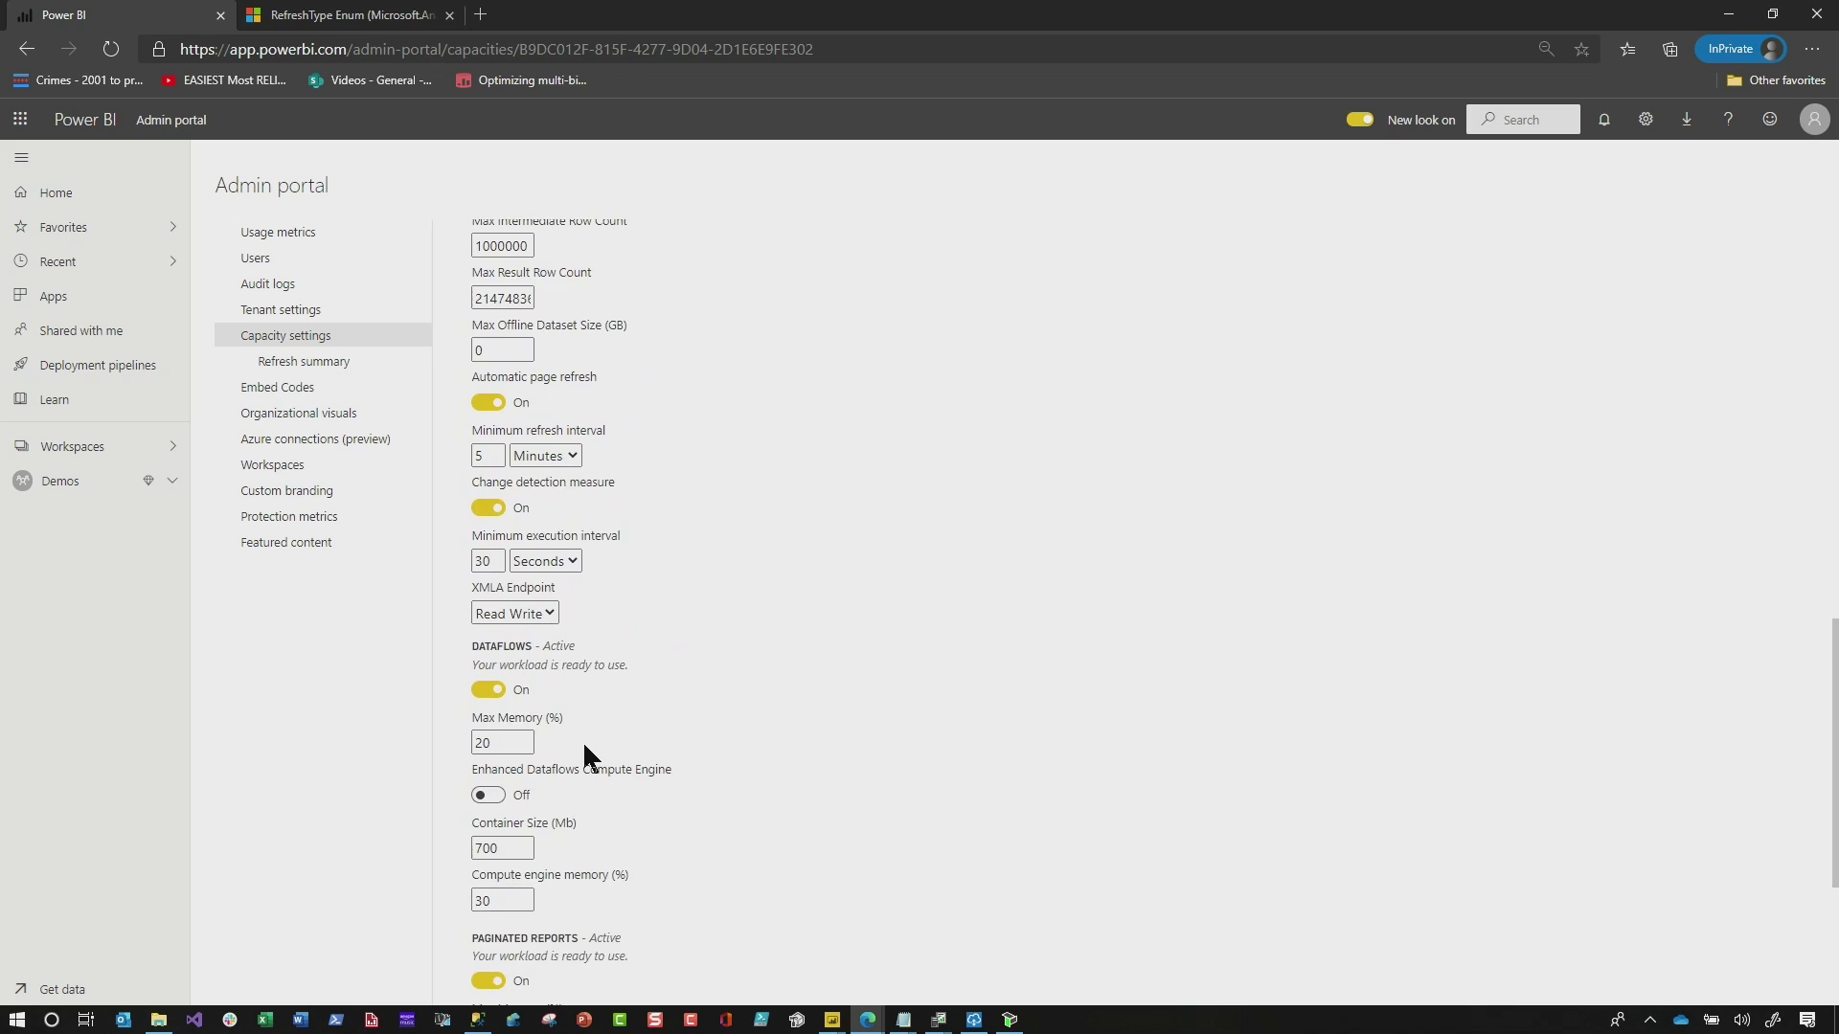
scroll(546, 595, down, 1)
click(544, 505)
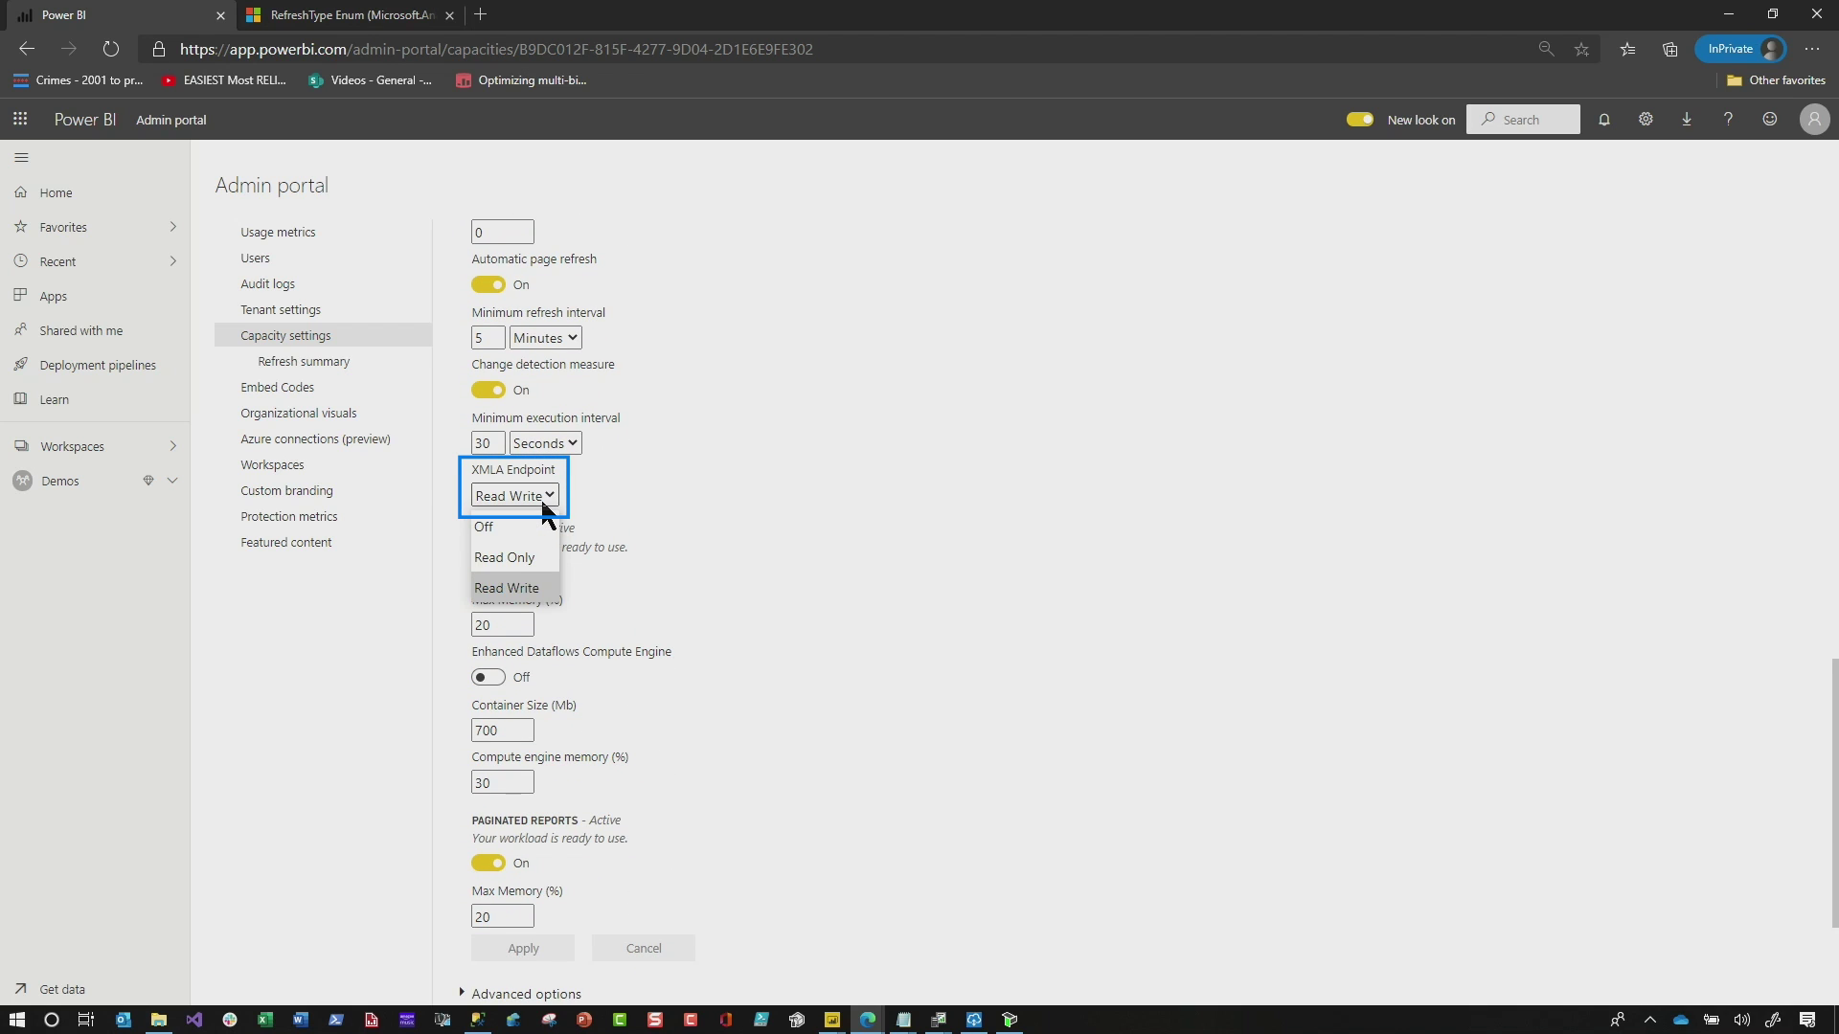
Step: Approve the pending update to commit Gross Profit Margin % to the Demos dataset
click(1719, 13)
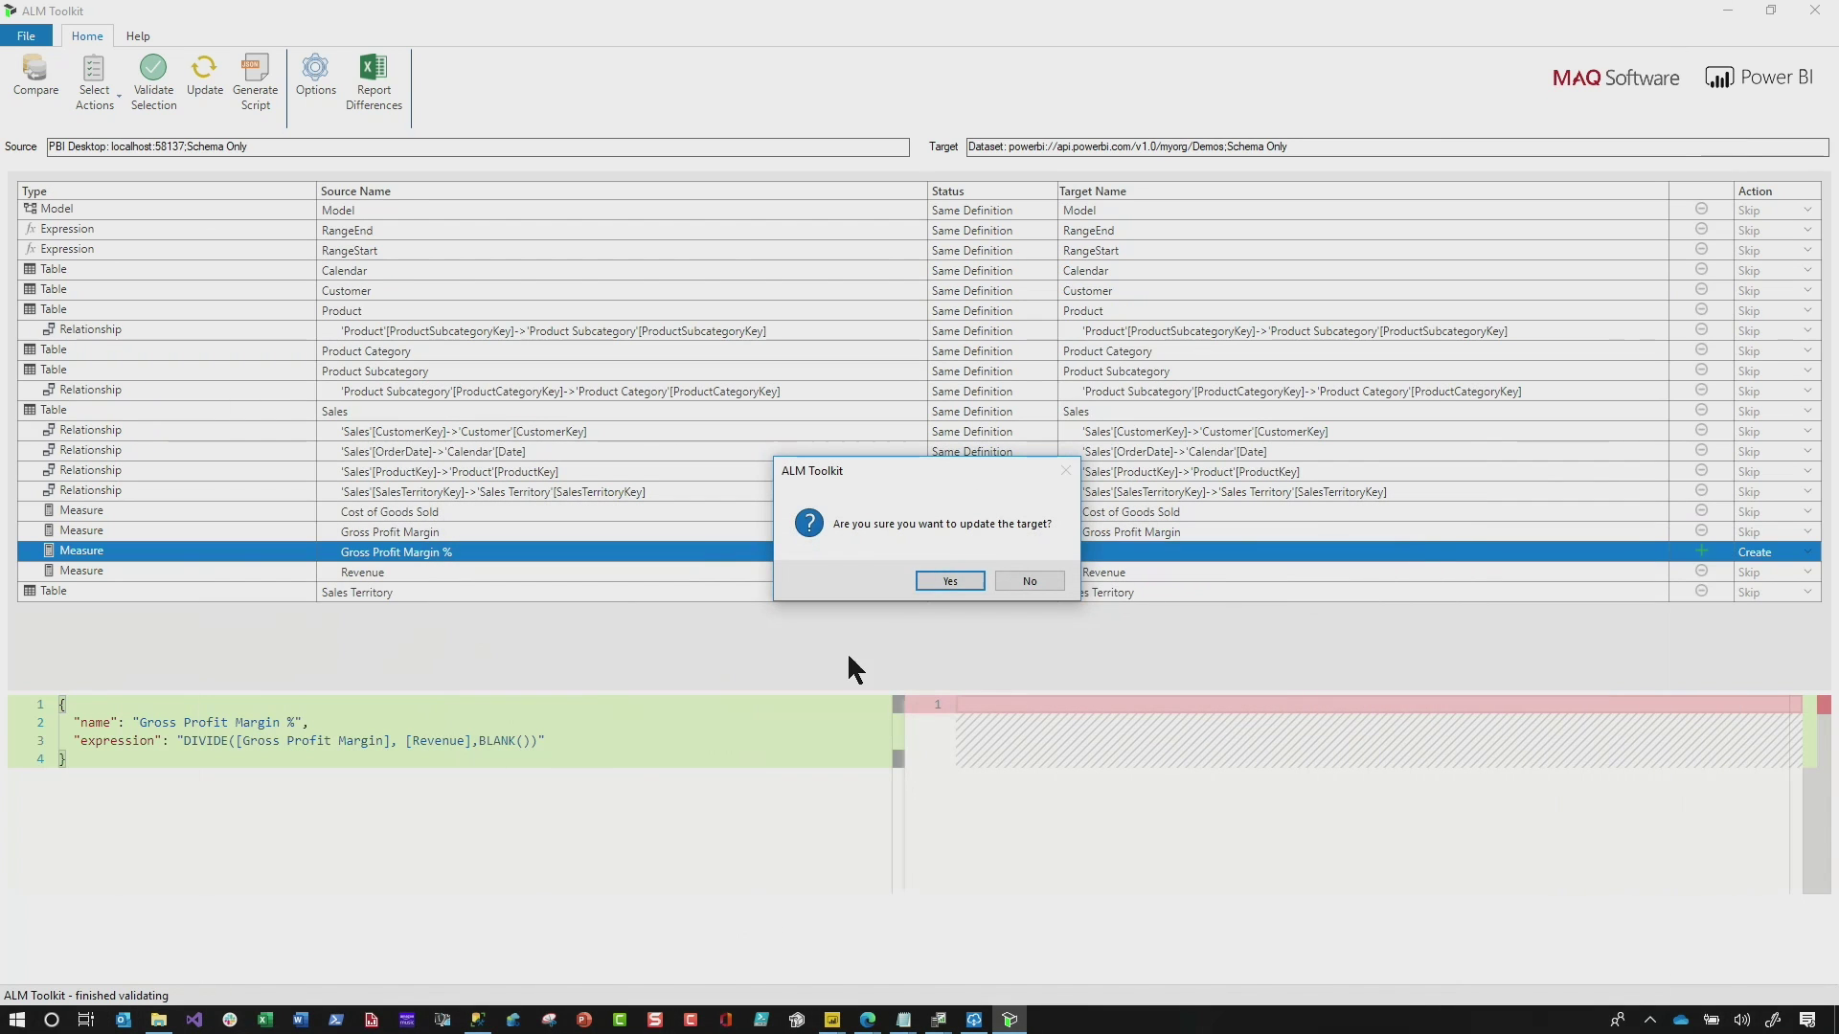
click(948, 583)
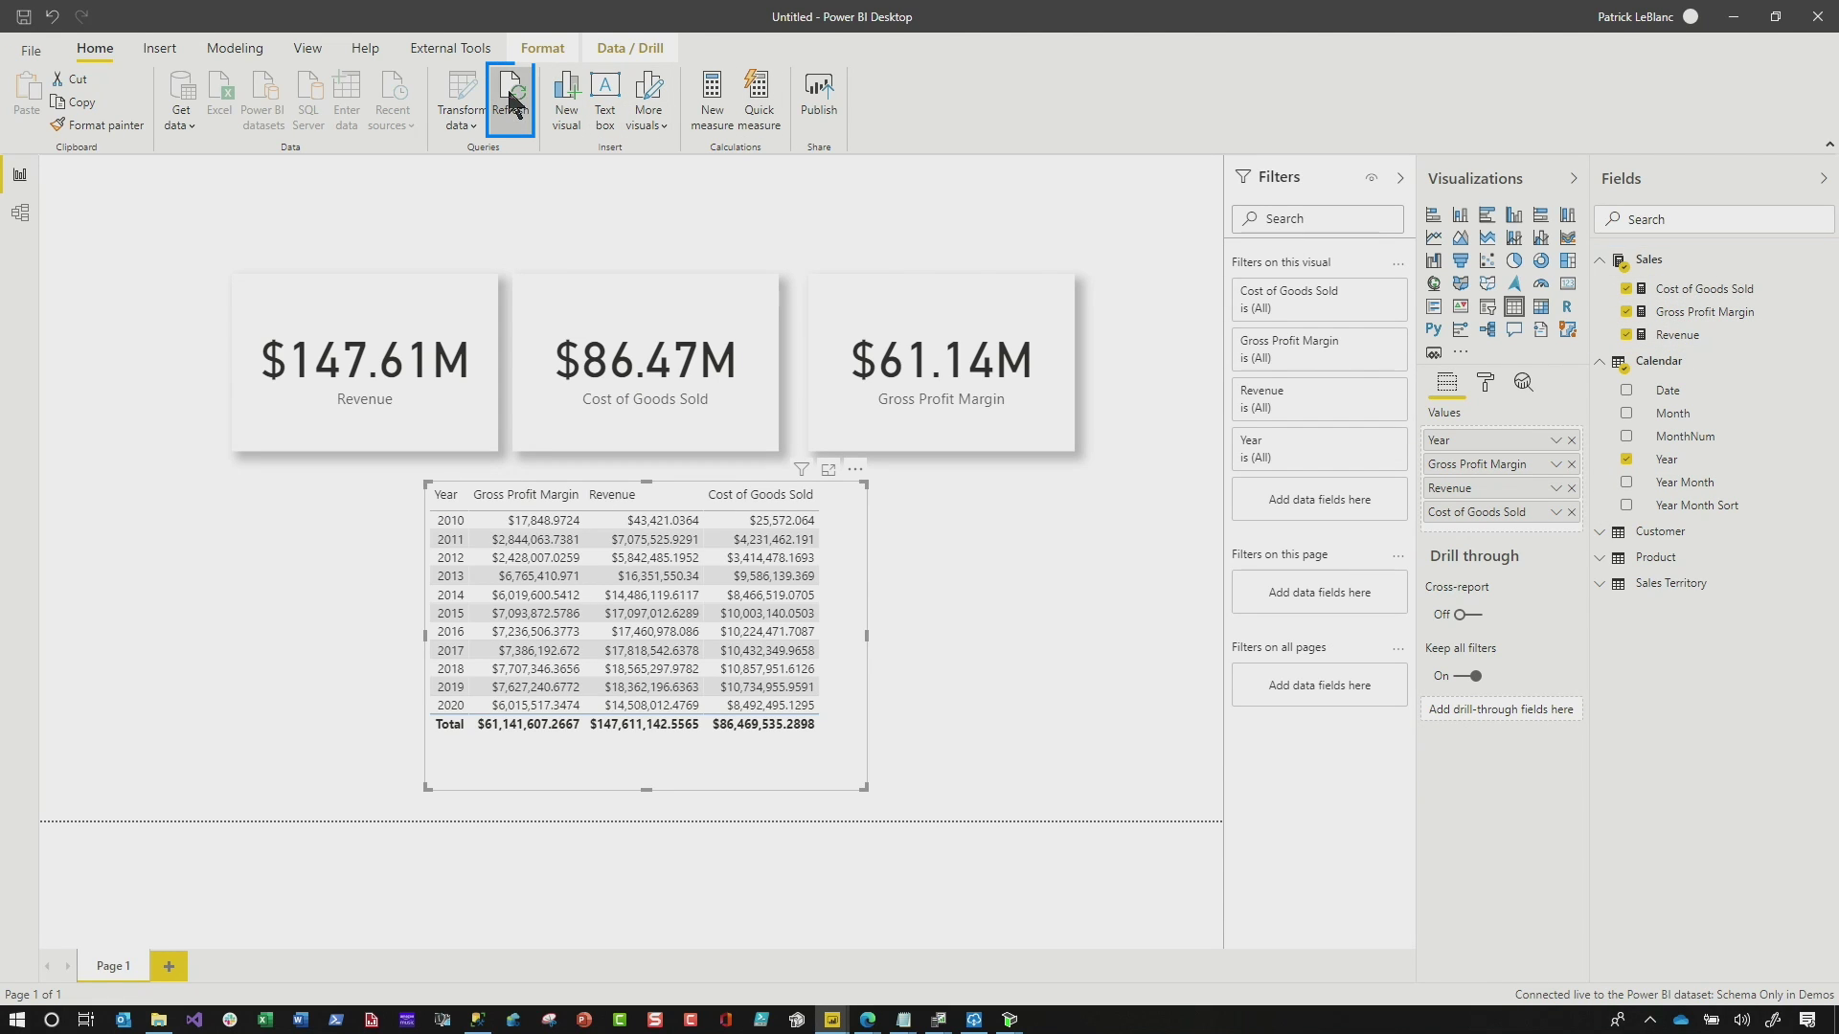
Step: Refresh the live report and duplicate the Gross Profit Margin card to show Gross Profit Margin % (0.41)
click(535, 108)
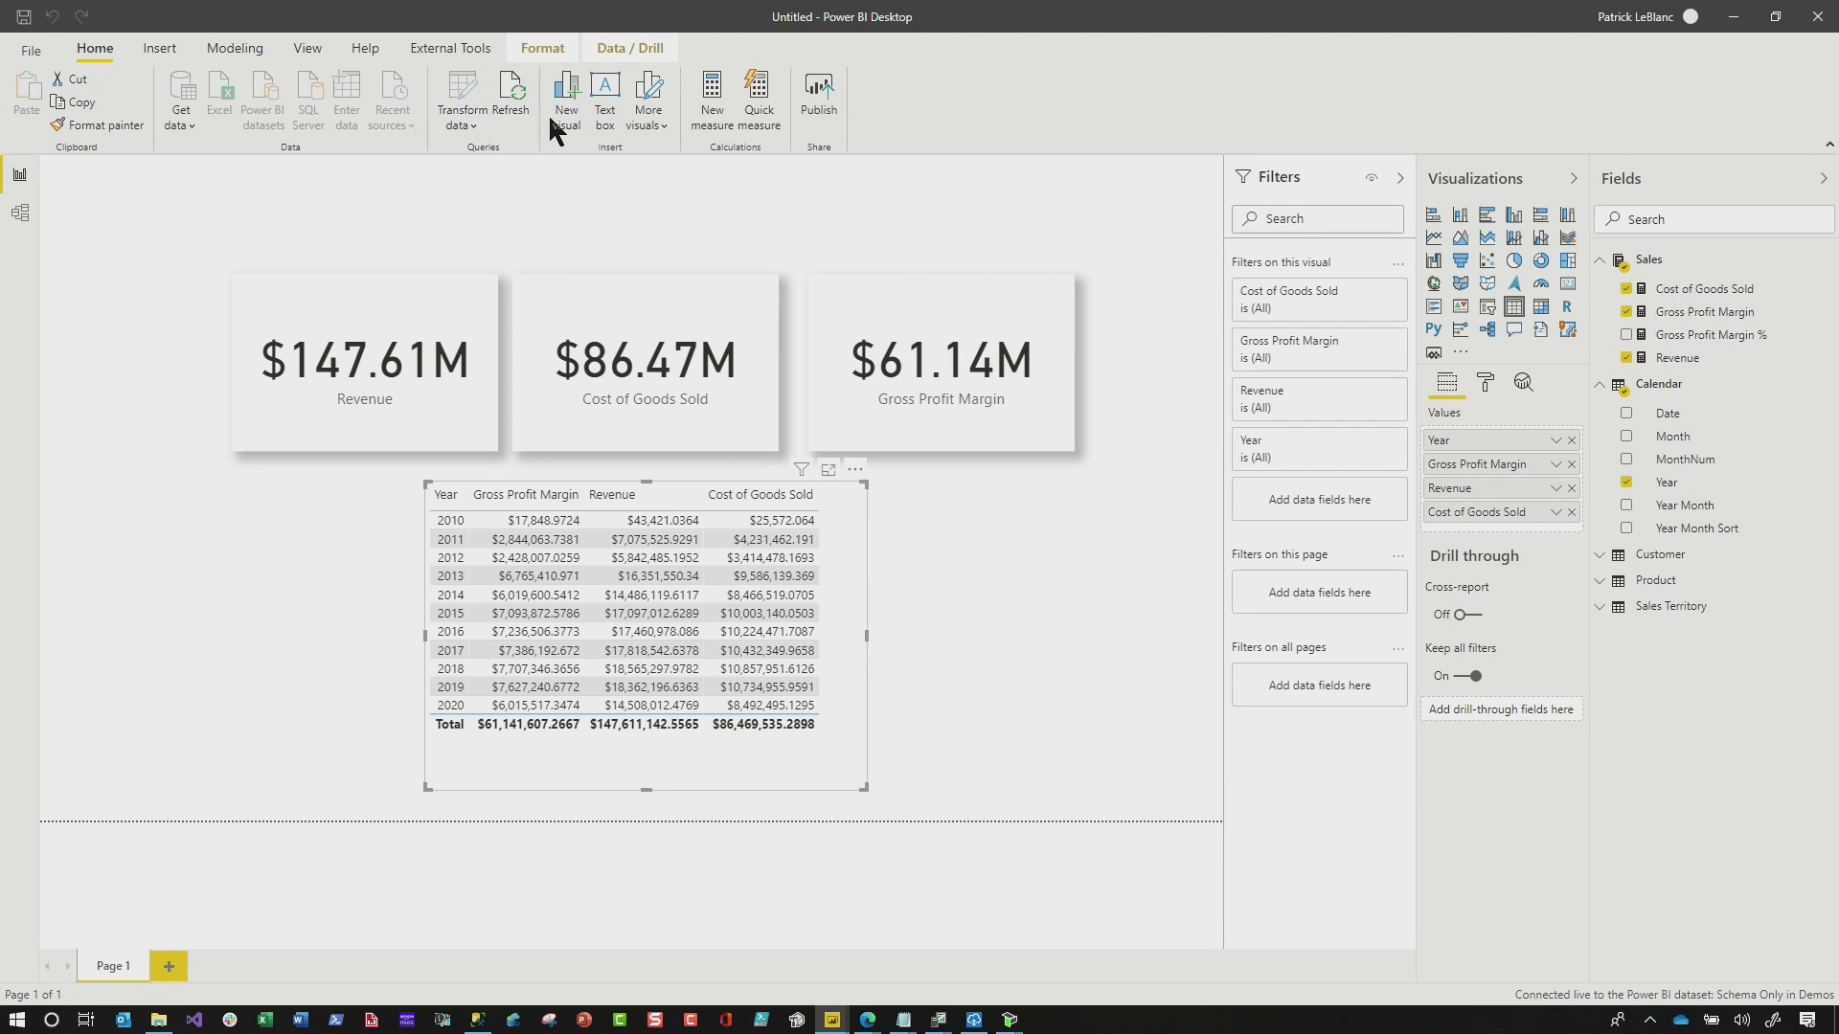
click(1006, 307)
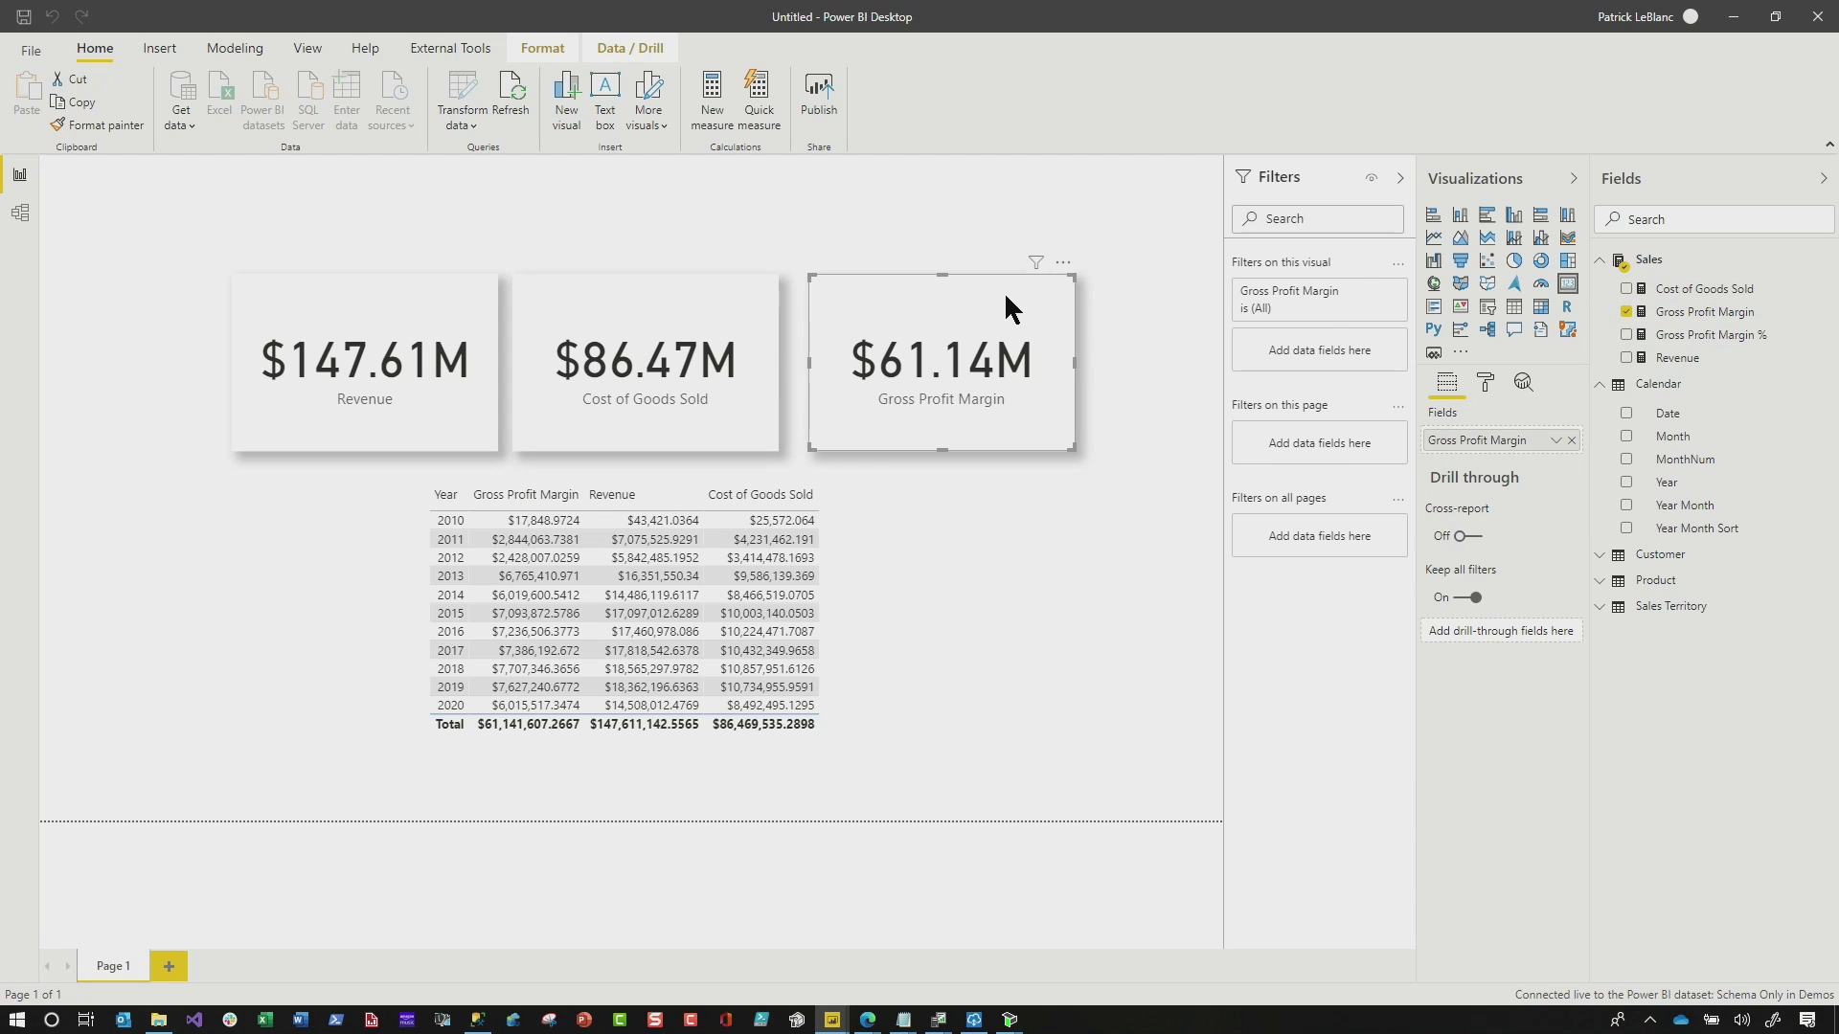
key(ctrl+c)
key(ctrl+v)
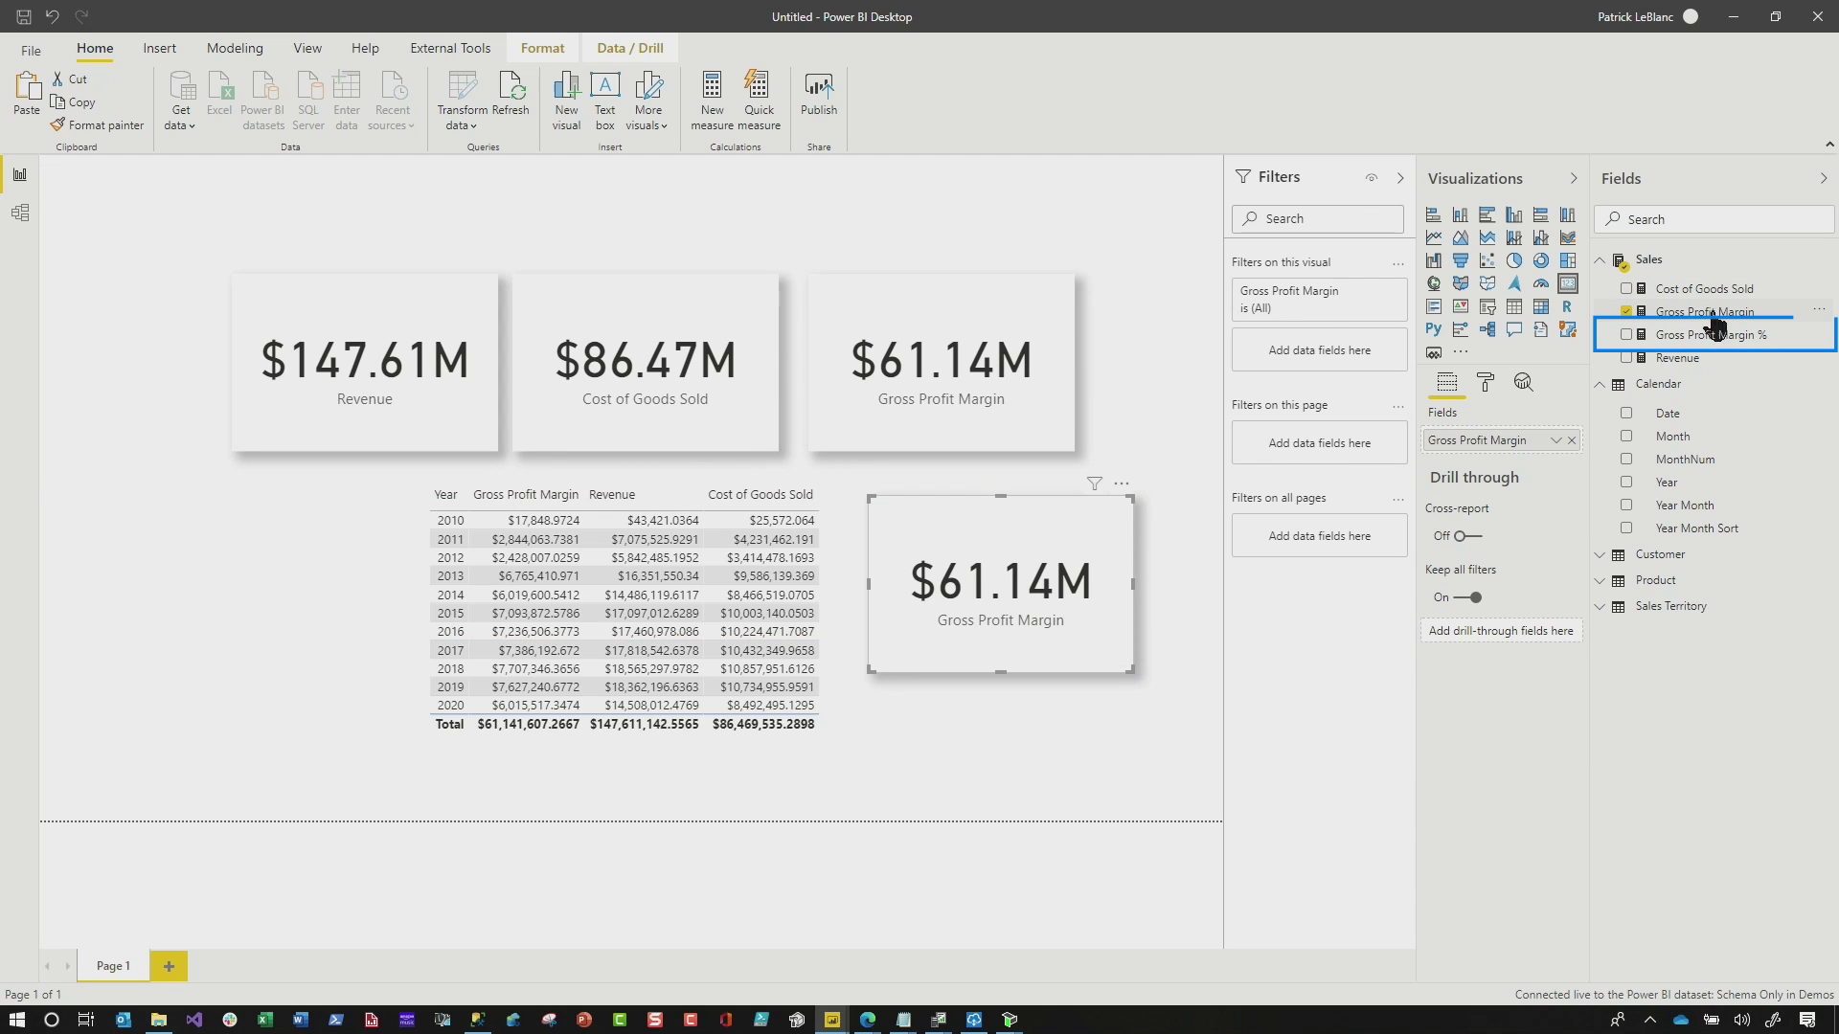
drag(1710, 346, 1506, 440)
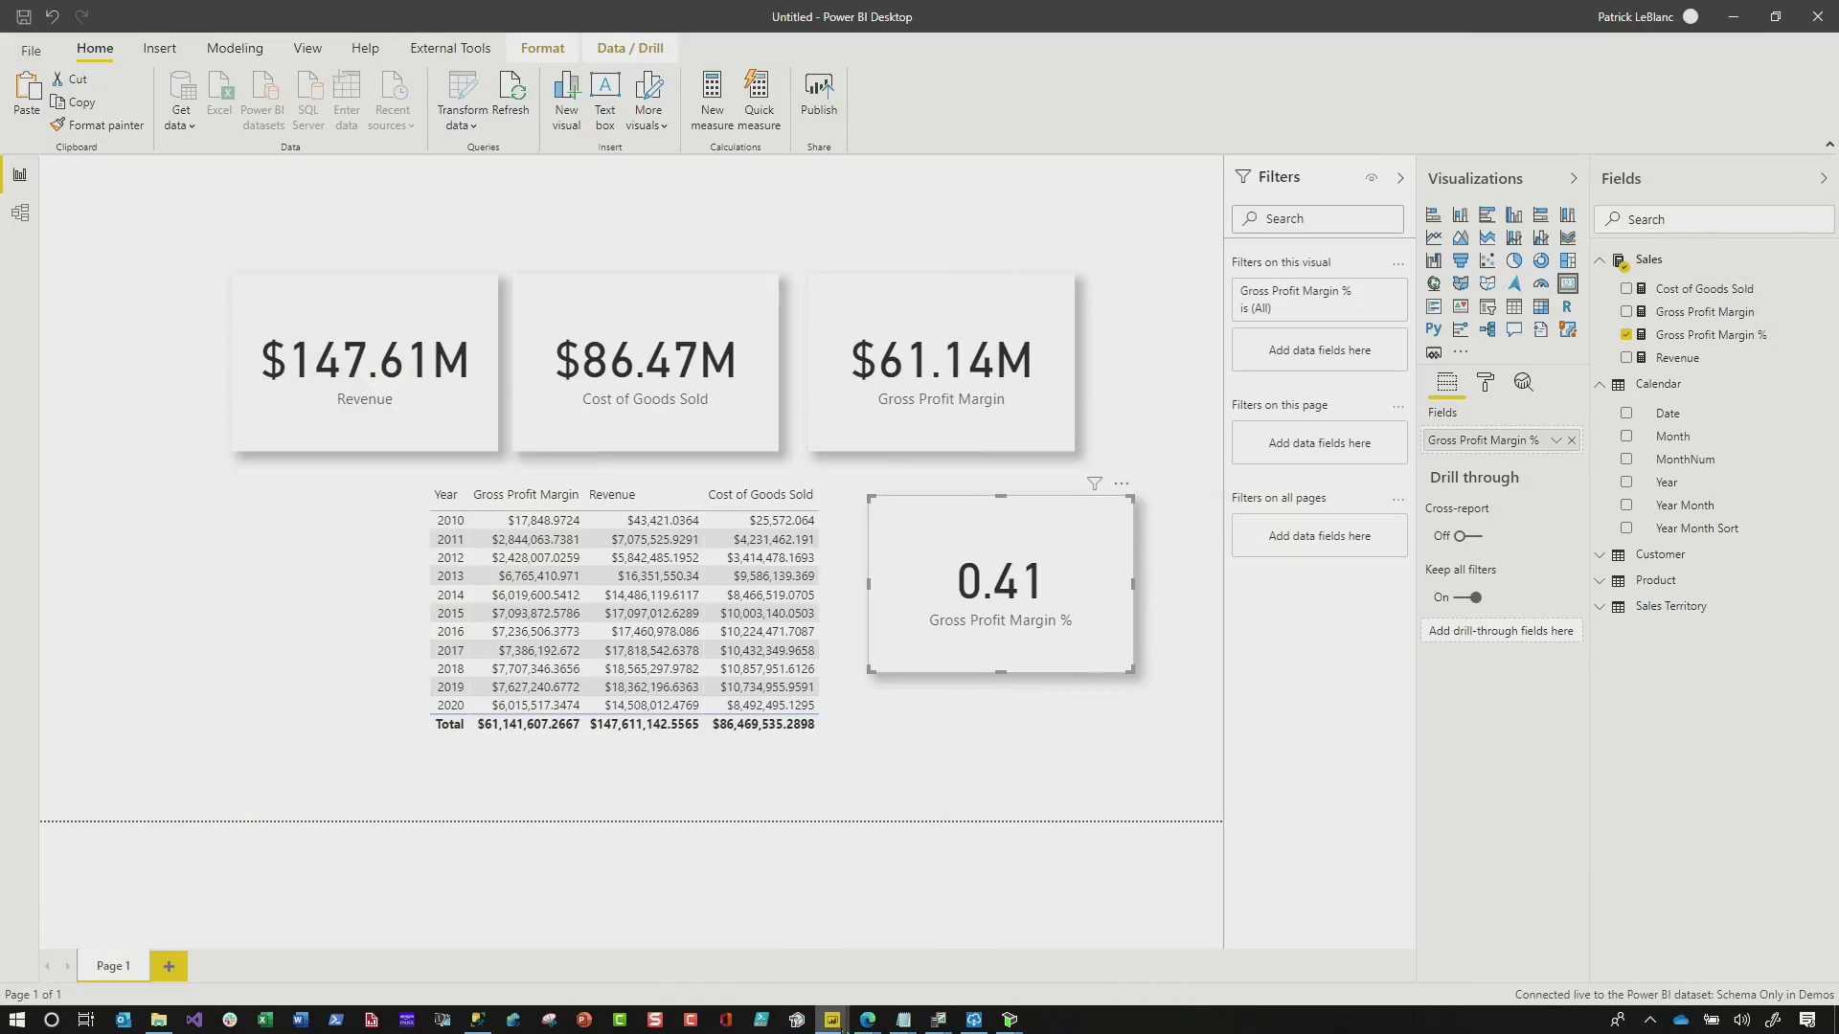
Step: In Schema Only, add Sales column Sales Order Line Total = SalesAmount + Freight + TaxAmt
click(728, 942)
right_click(1494, 267)
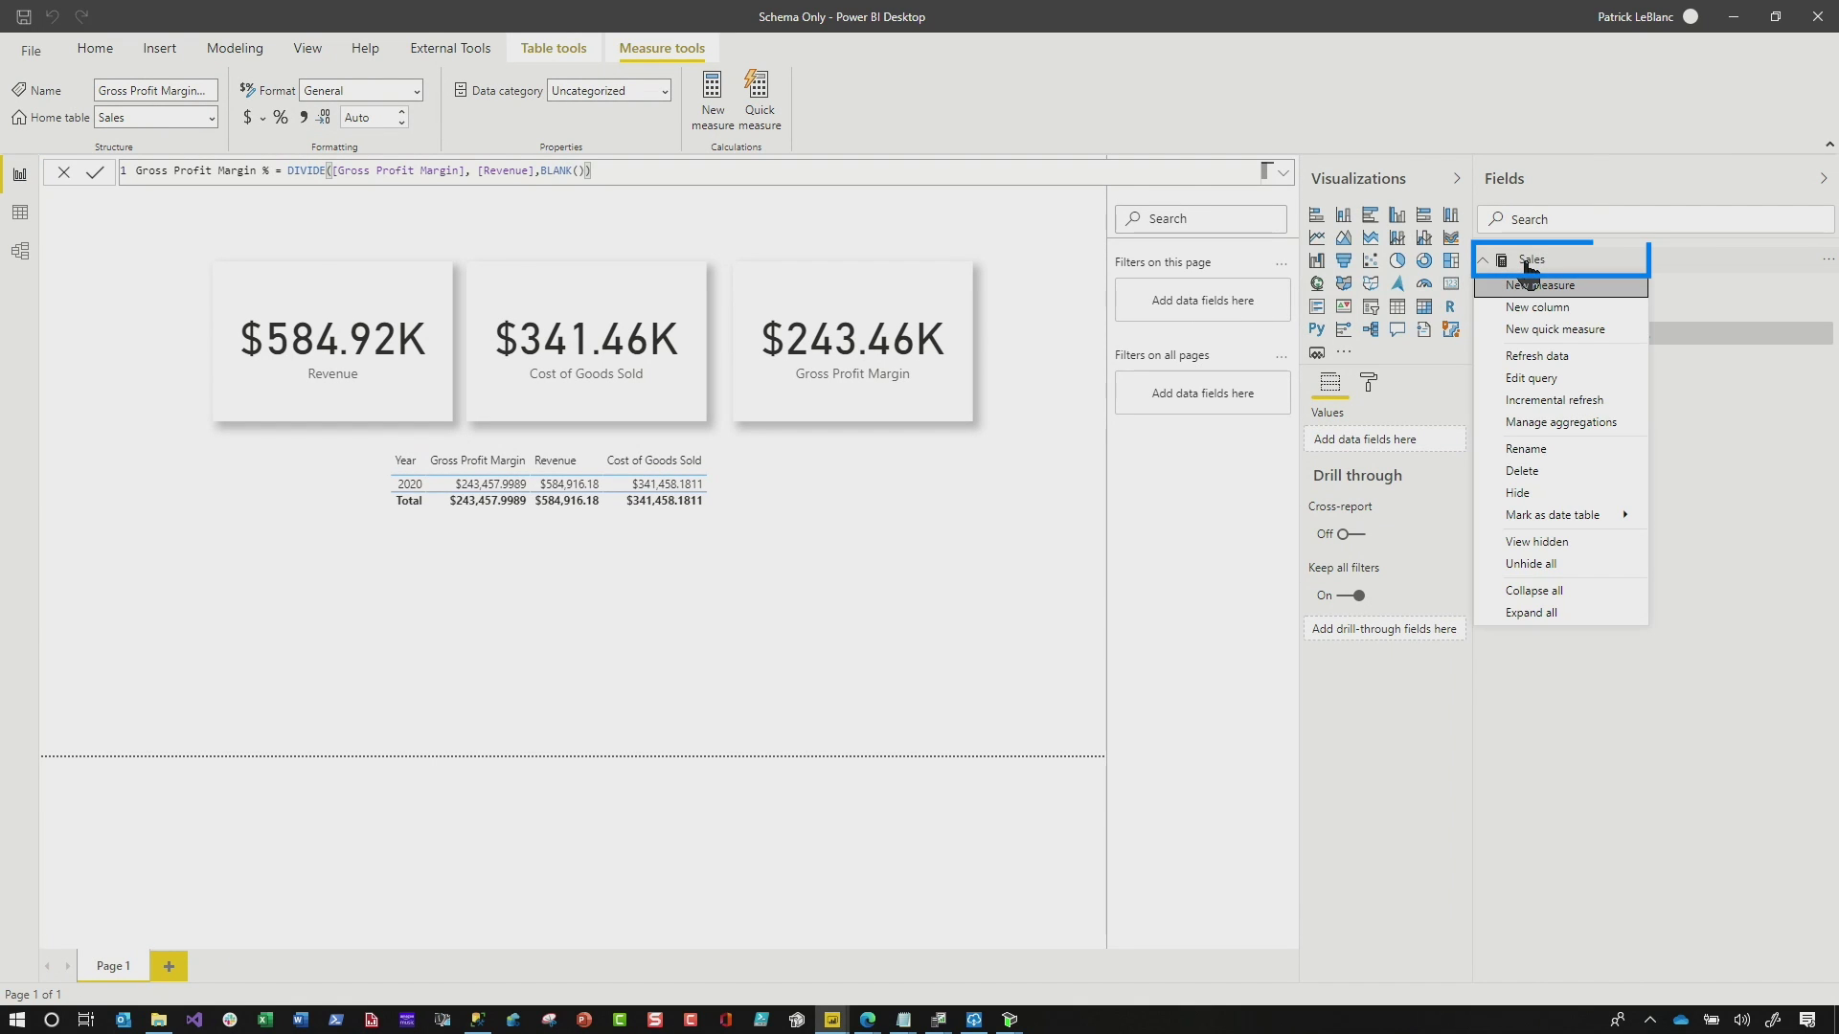
click(1561, 308)
text(Sales Order Line Total =)
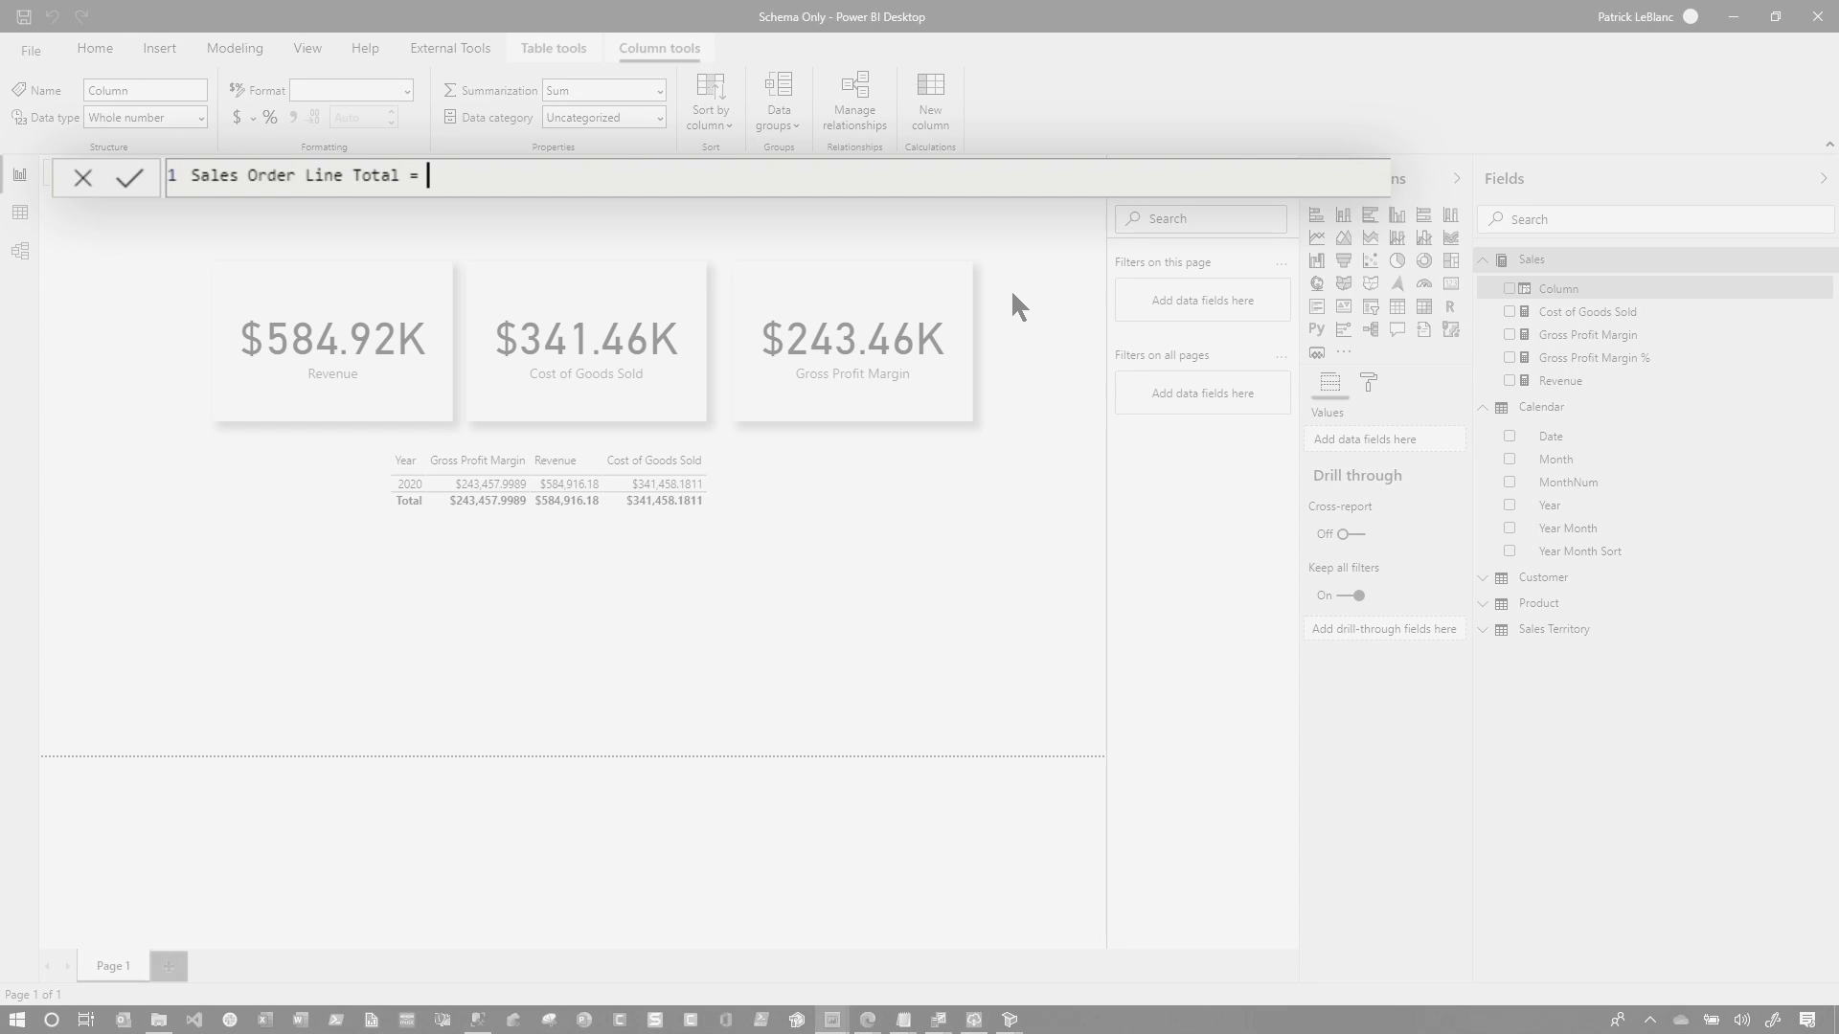
text(Sales[SalesAmount]+fre)
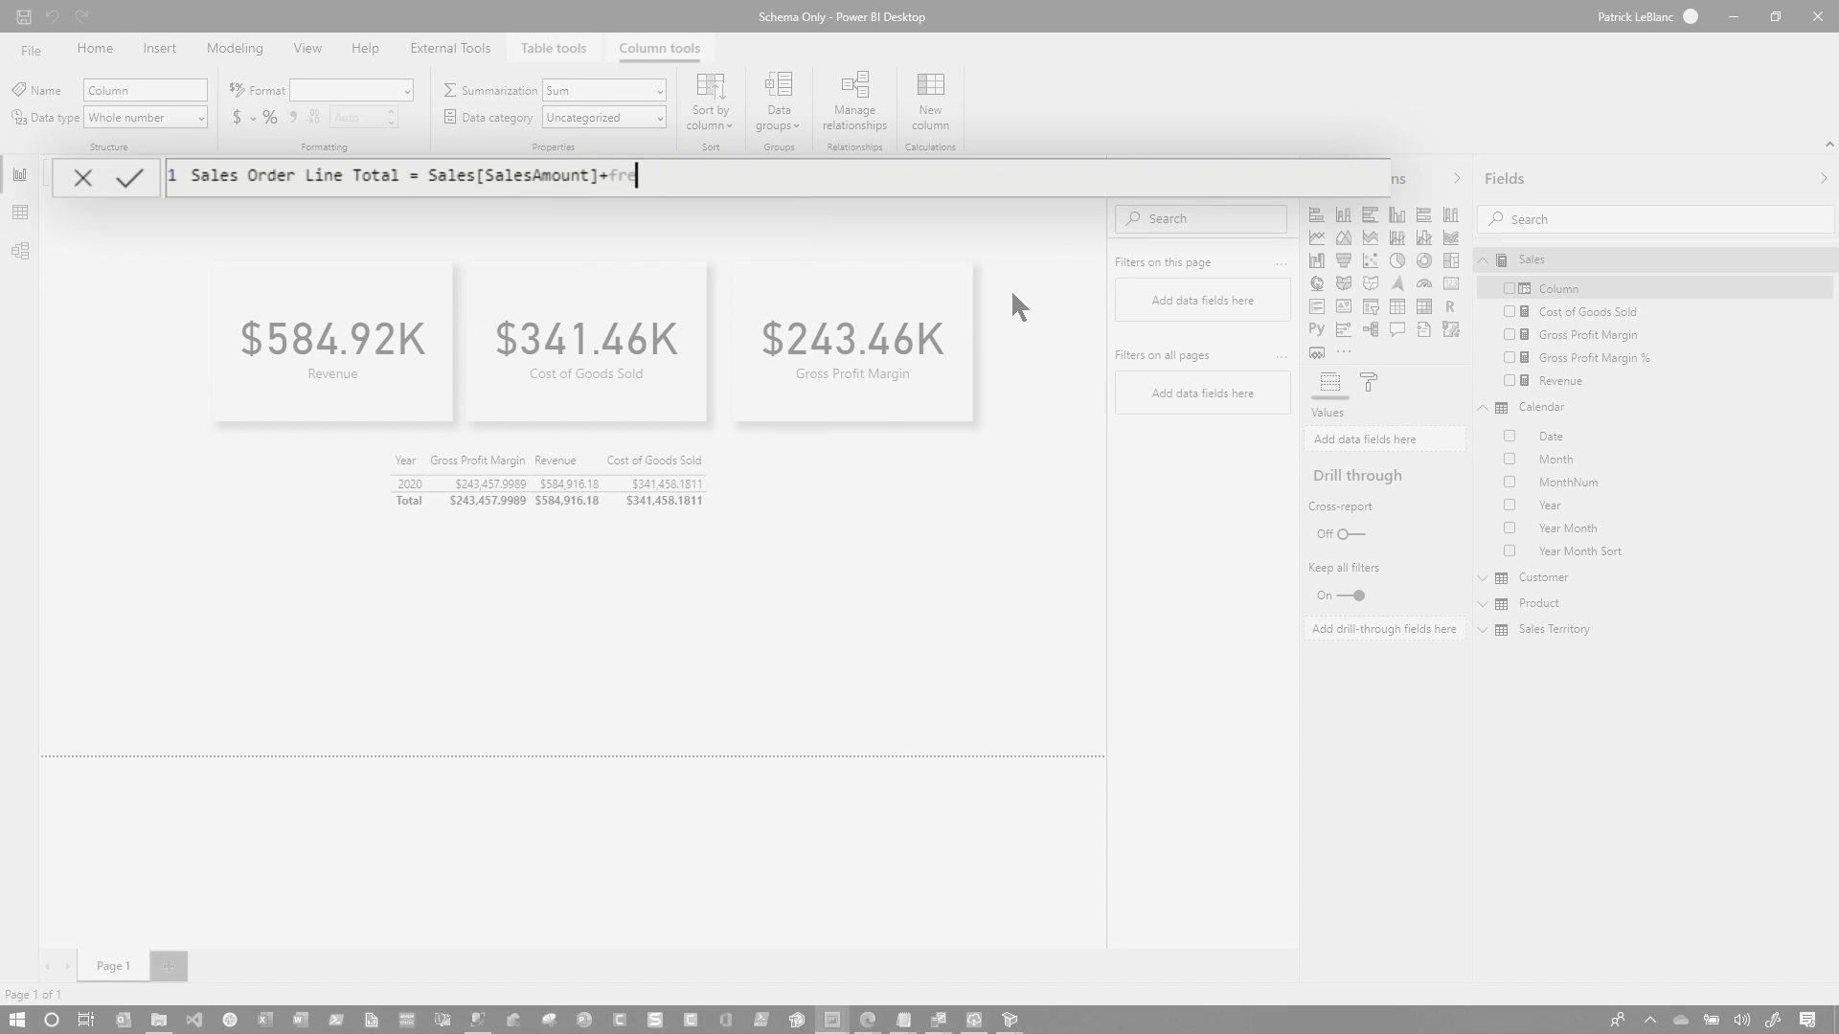
key(Tab)
text(+tax)
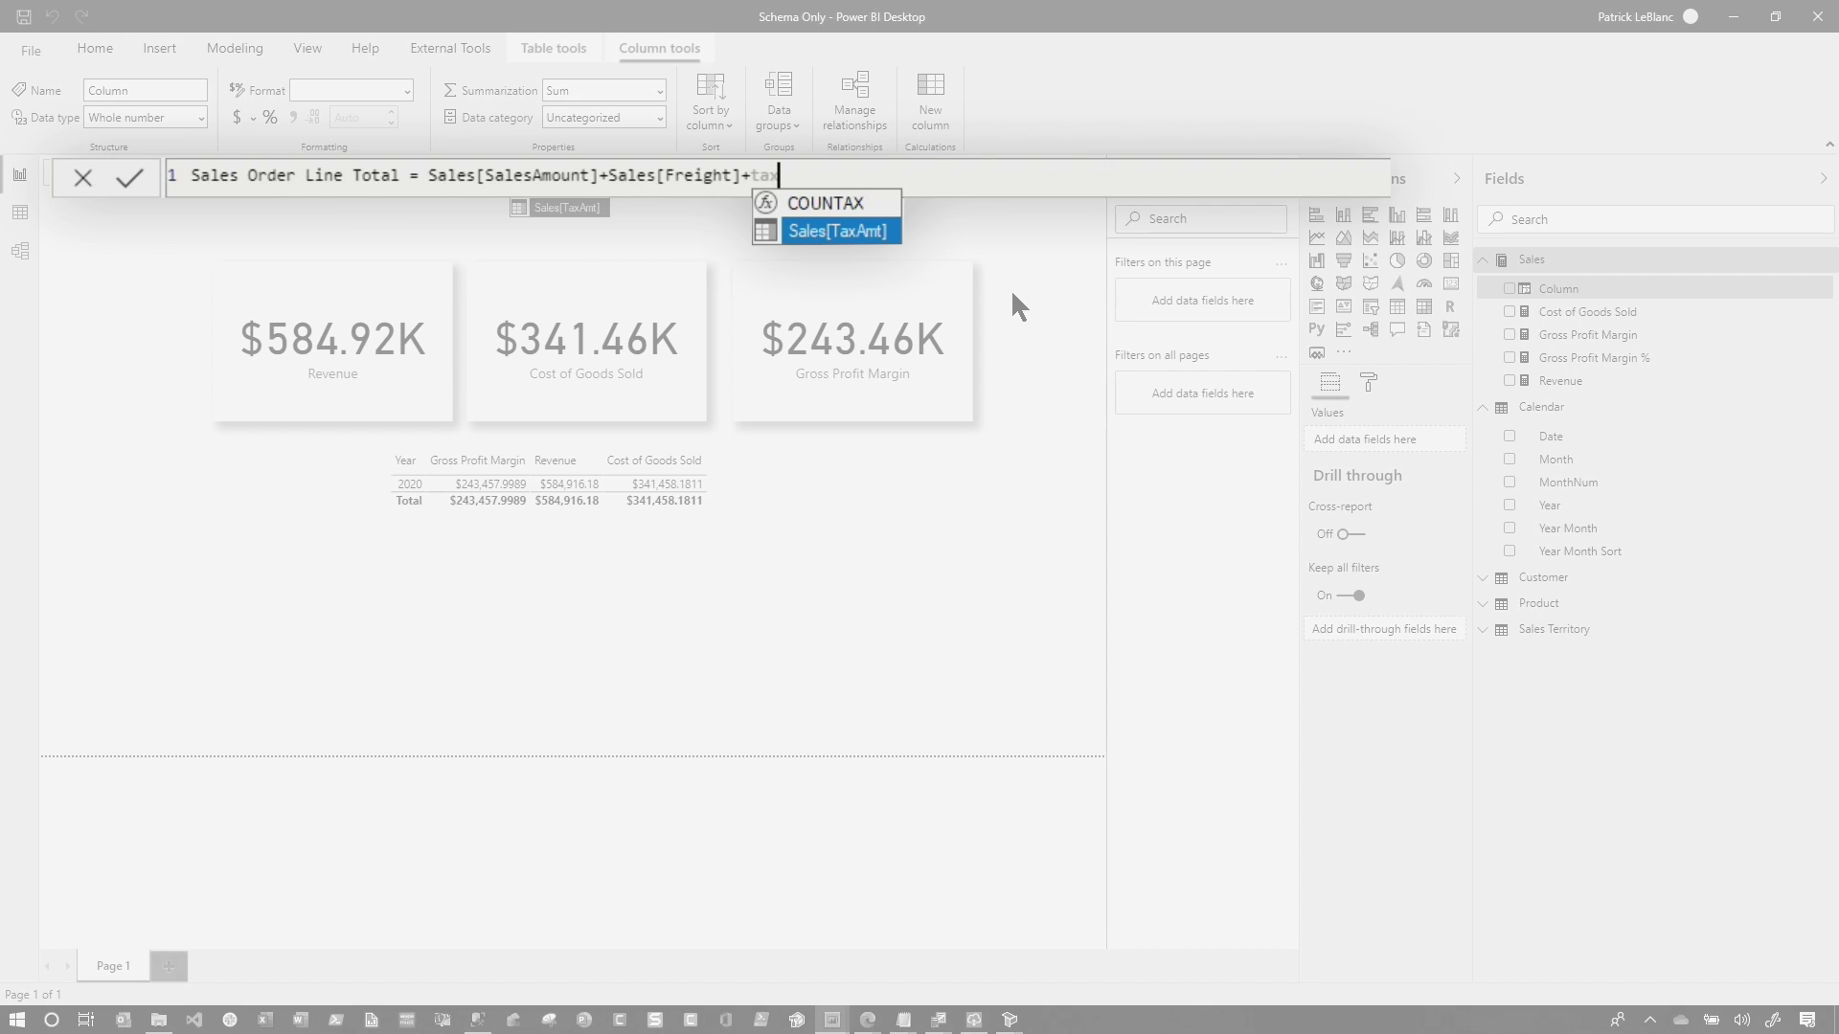
key(Tab)
key(Return)
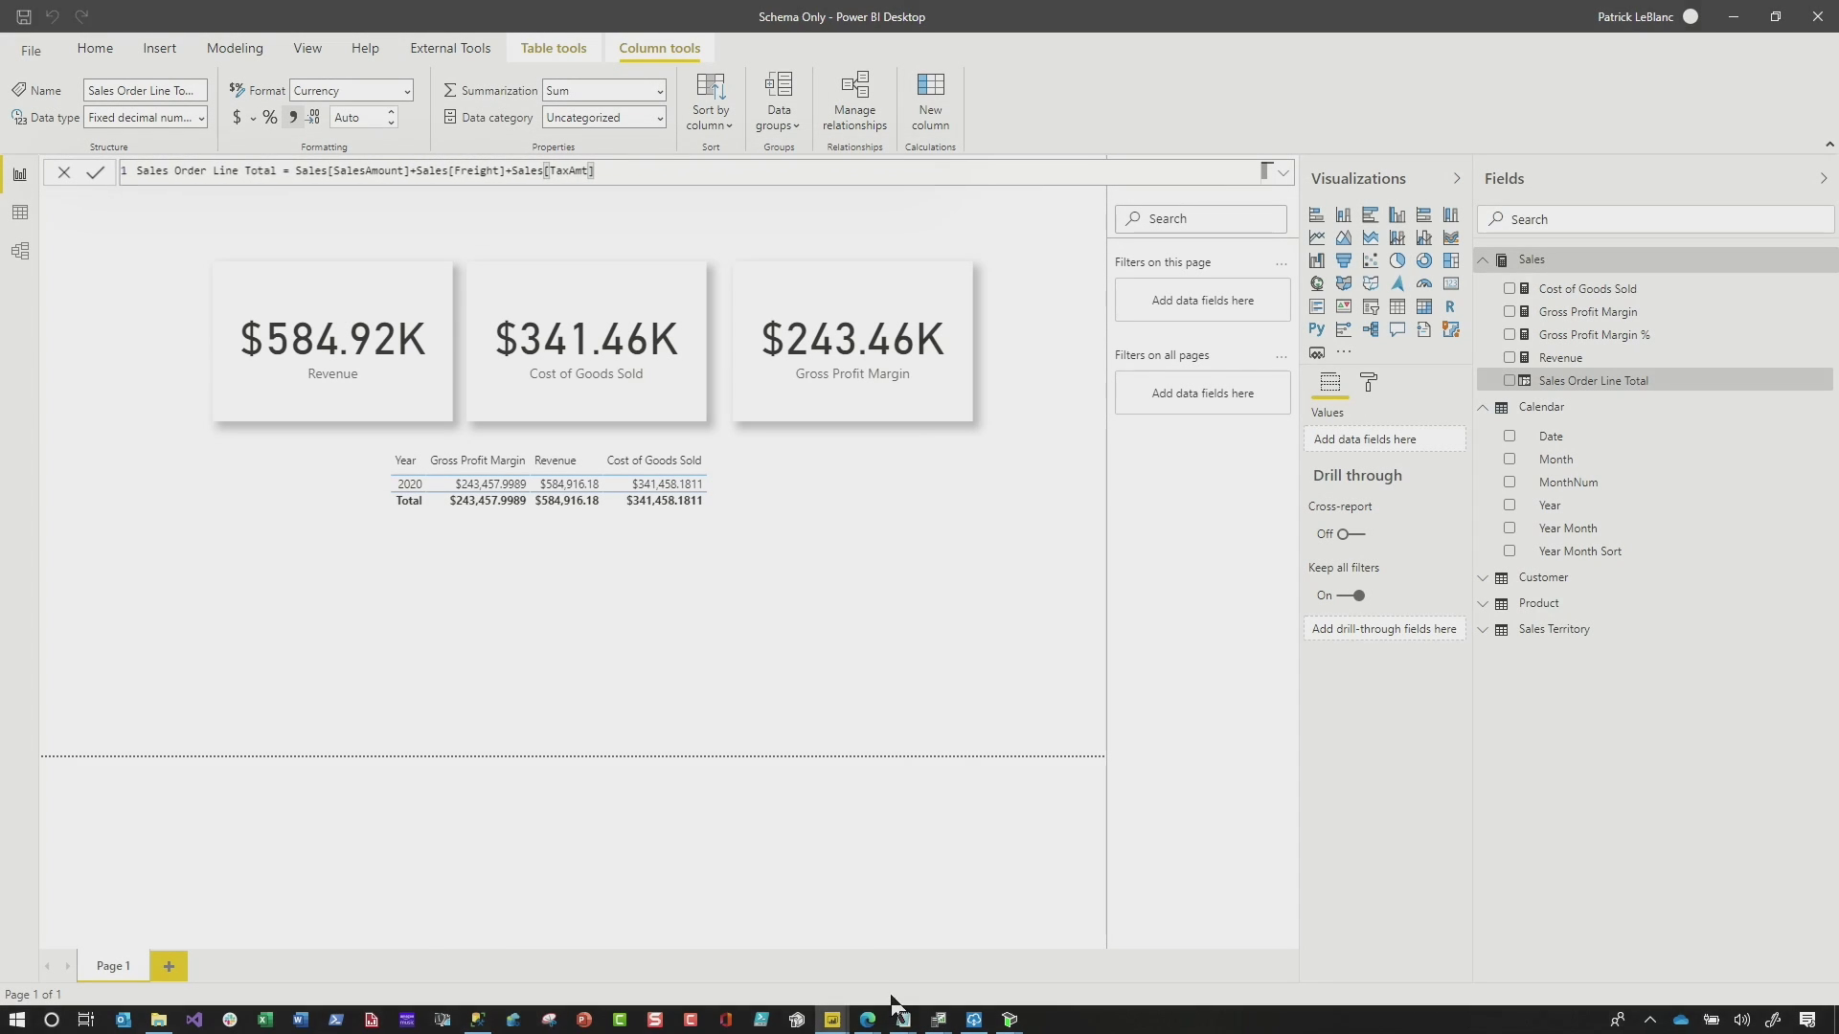
Step: Return to ALM Toolkit, dismiss the target refresh prompt, and review the comparison options
mouse_move(902, 1020)
click(1144, 948)
click(1076, 700)
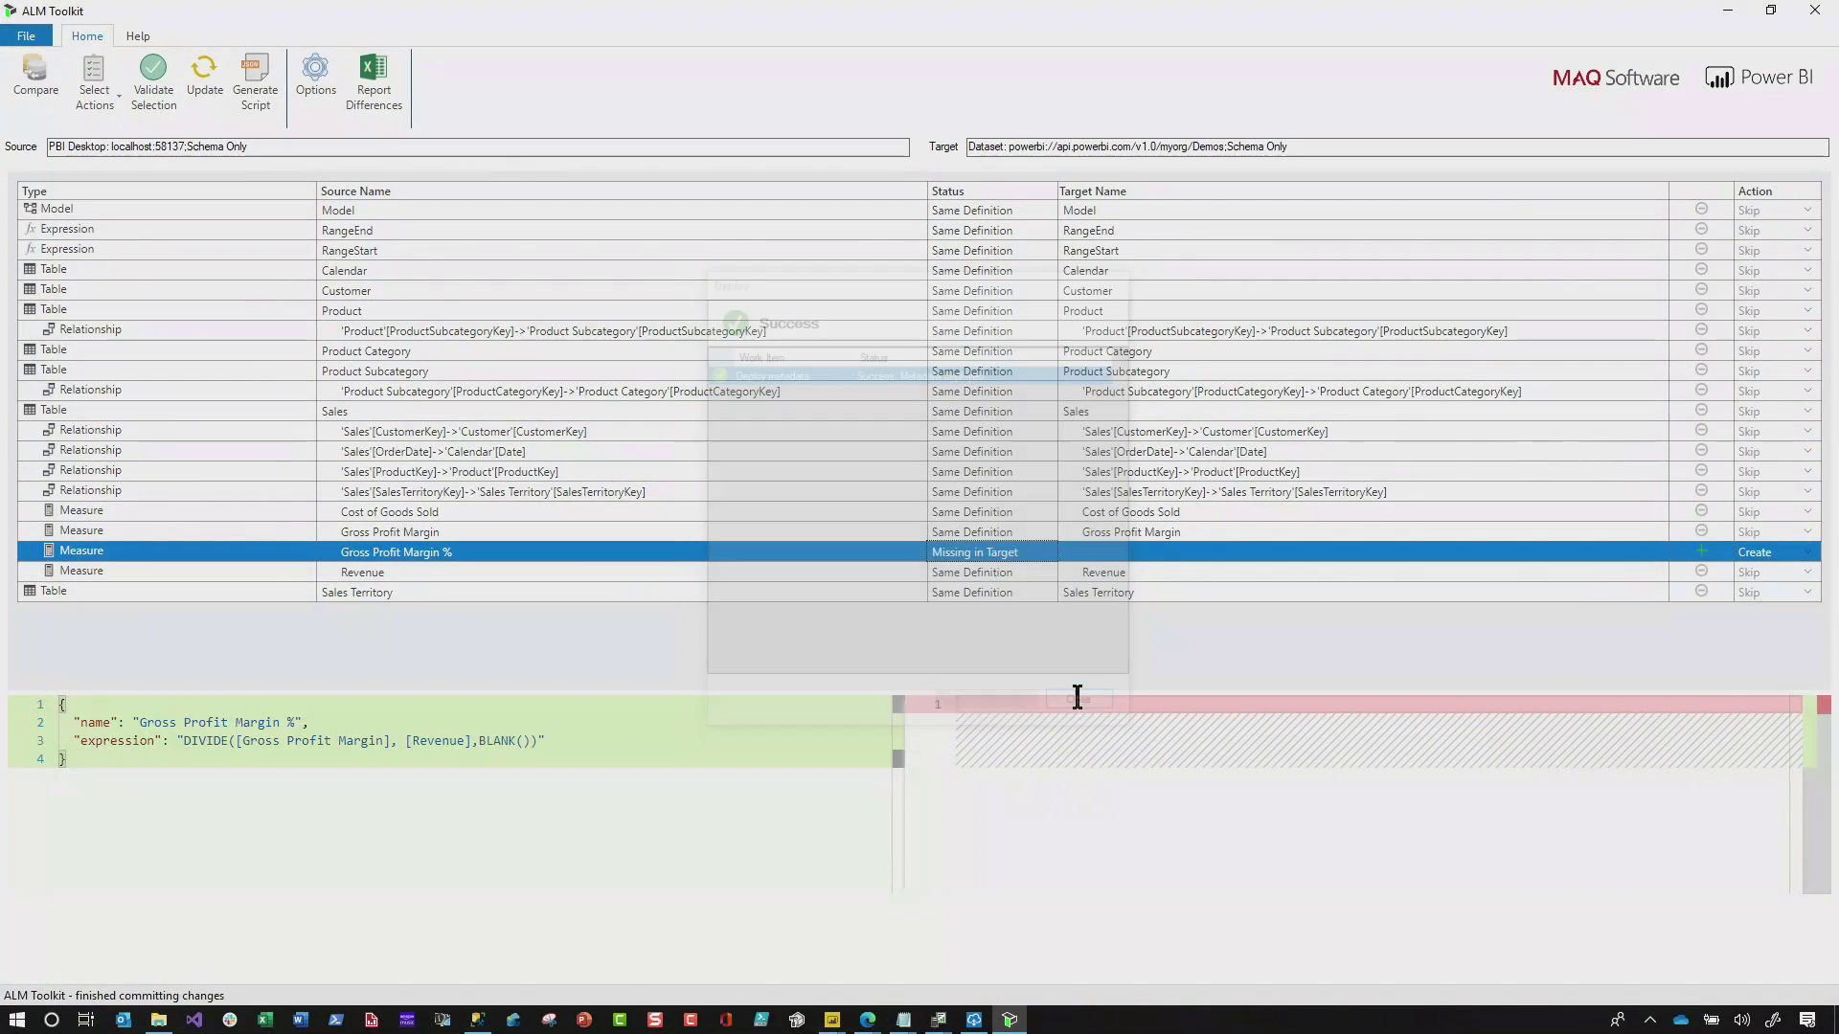
click(1023, 583)
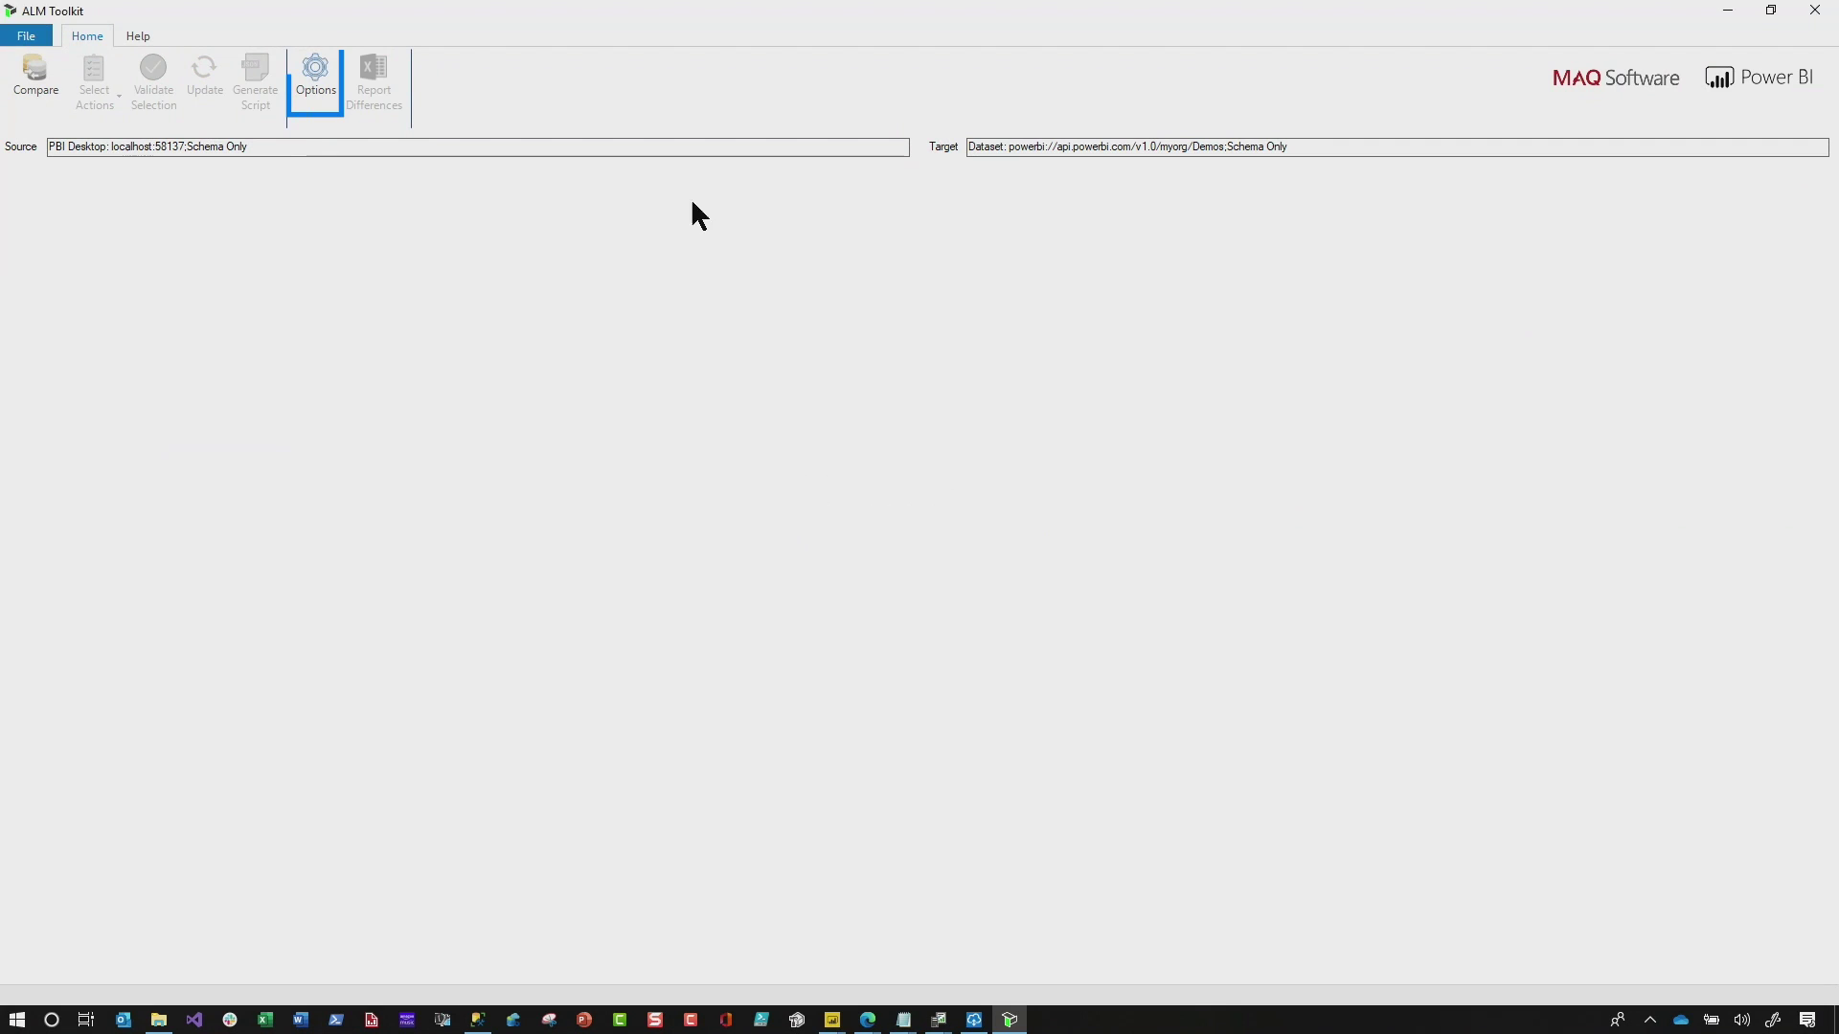
click(317, 79)
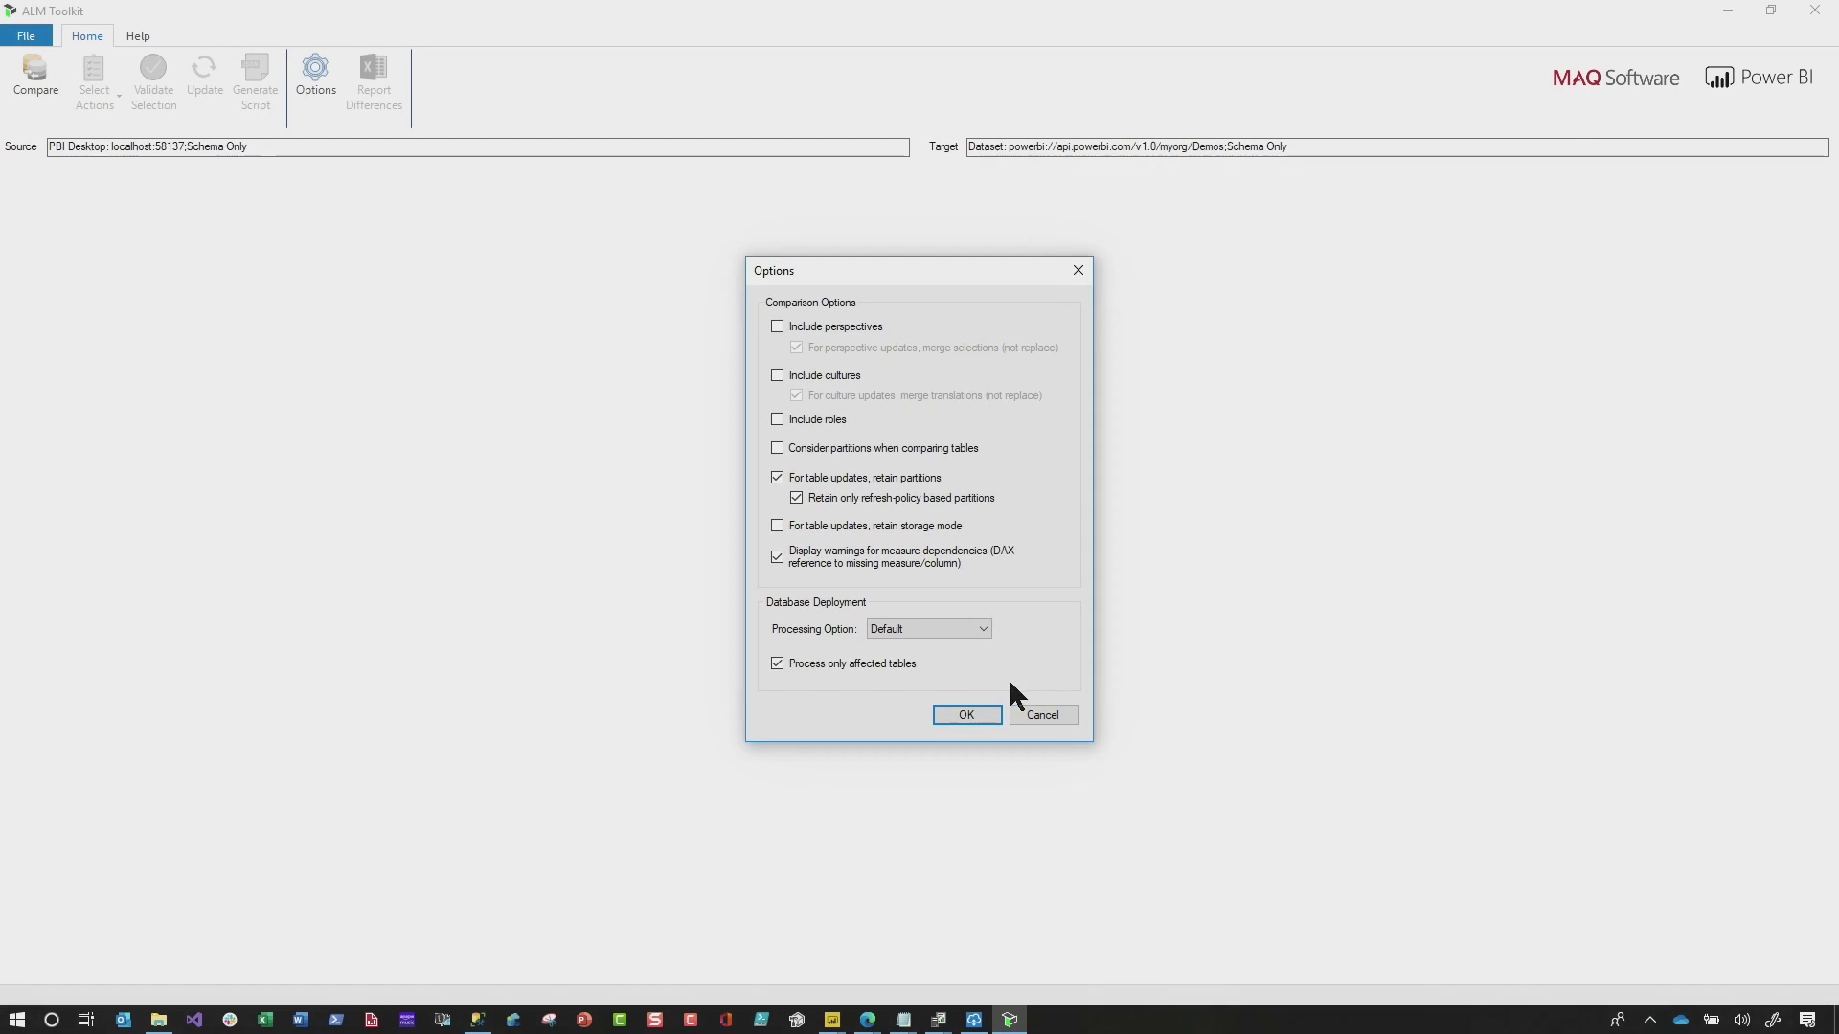
Step: Rerun the comparison, inspect the Sales table's differing definition, and validate the update
click(43, 90)
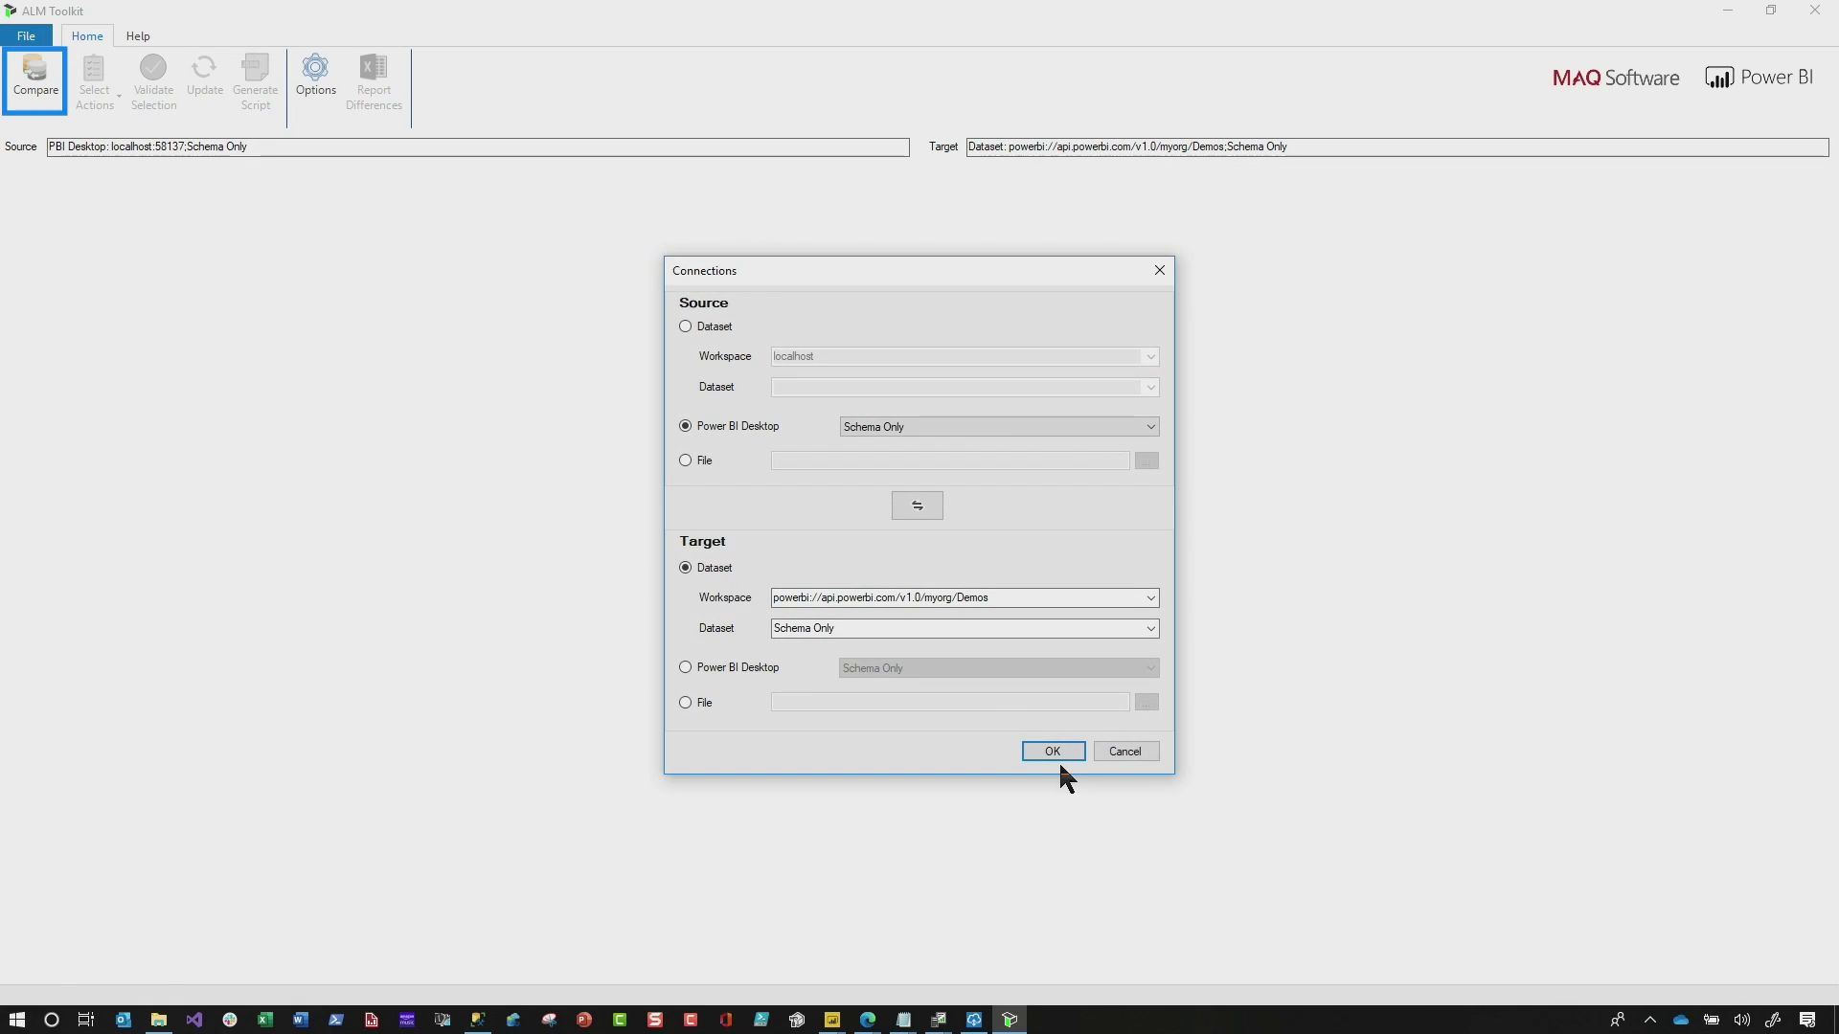
click(1057, 751)
click(1034, 417)
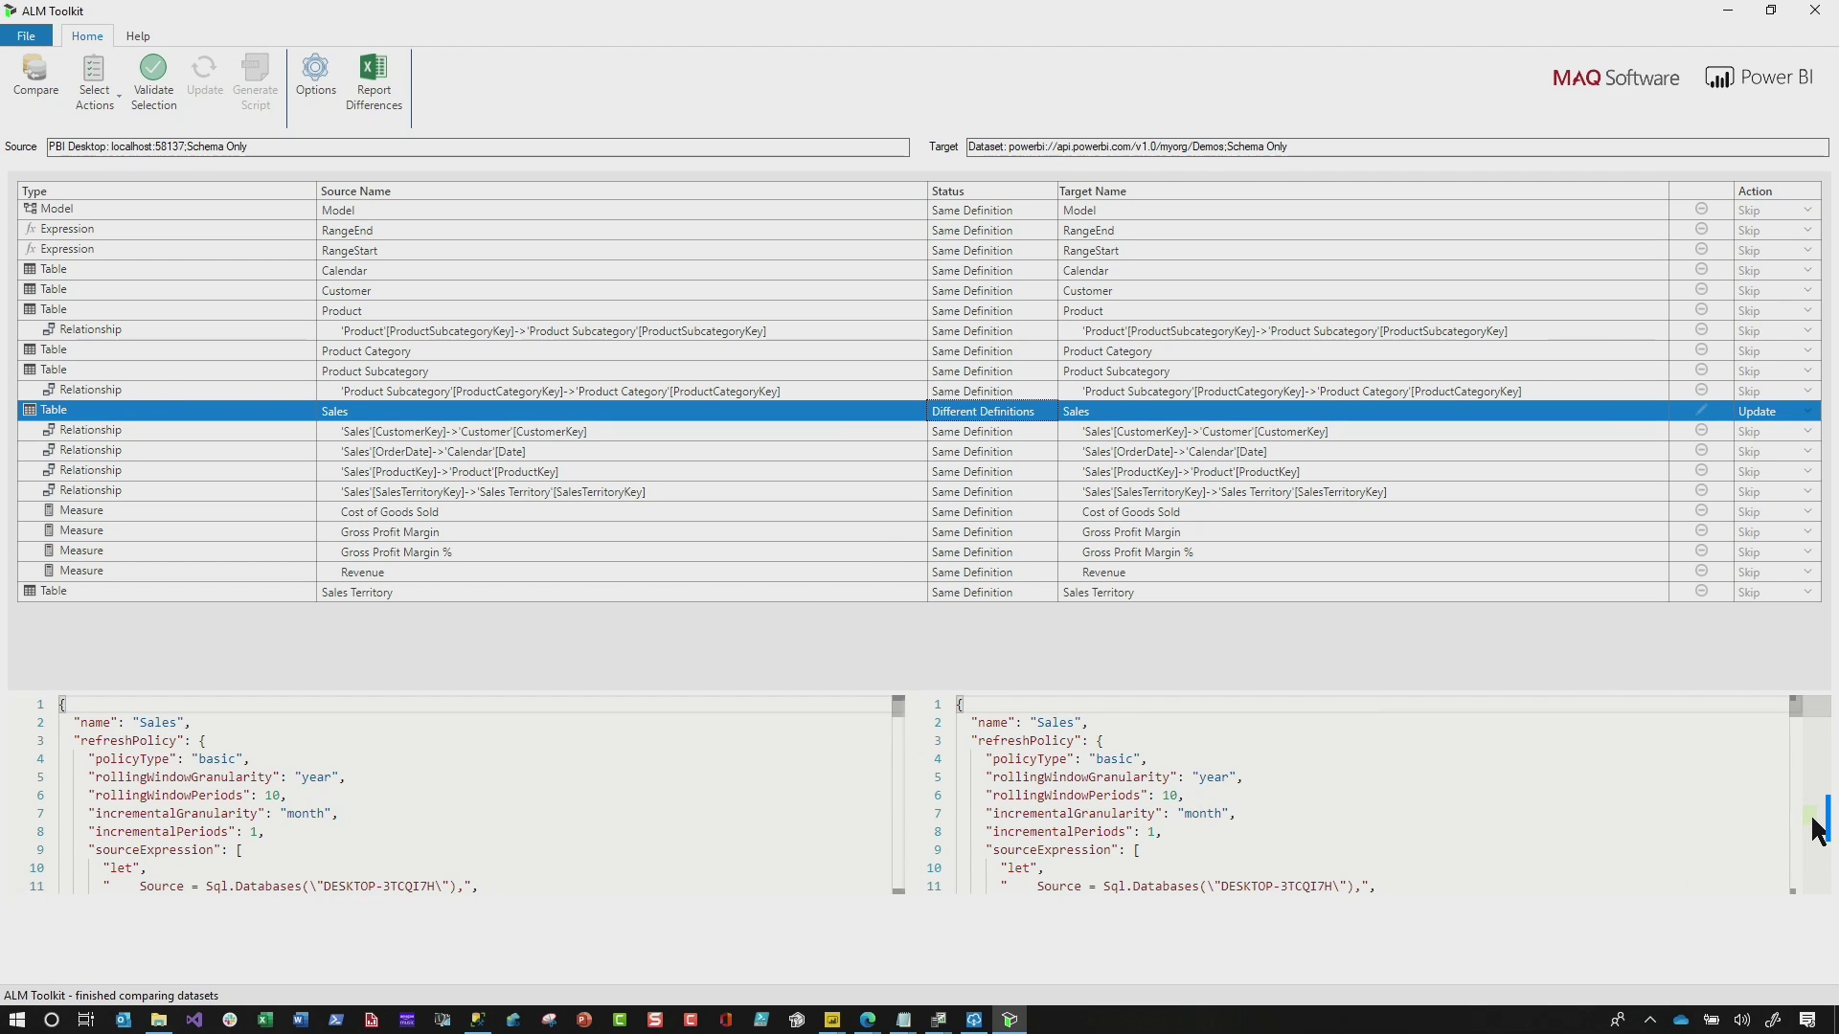
click(1809, 823)
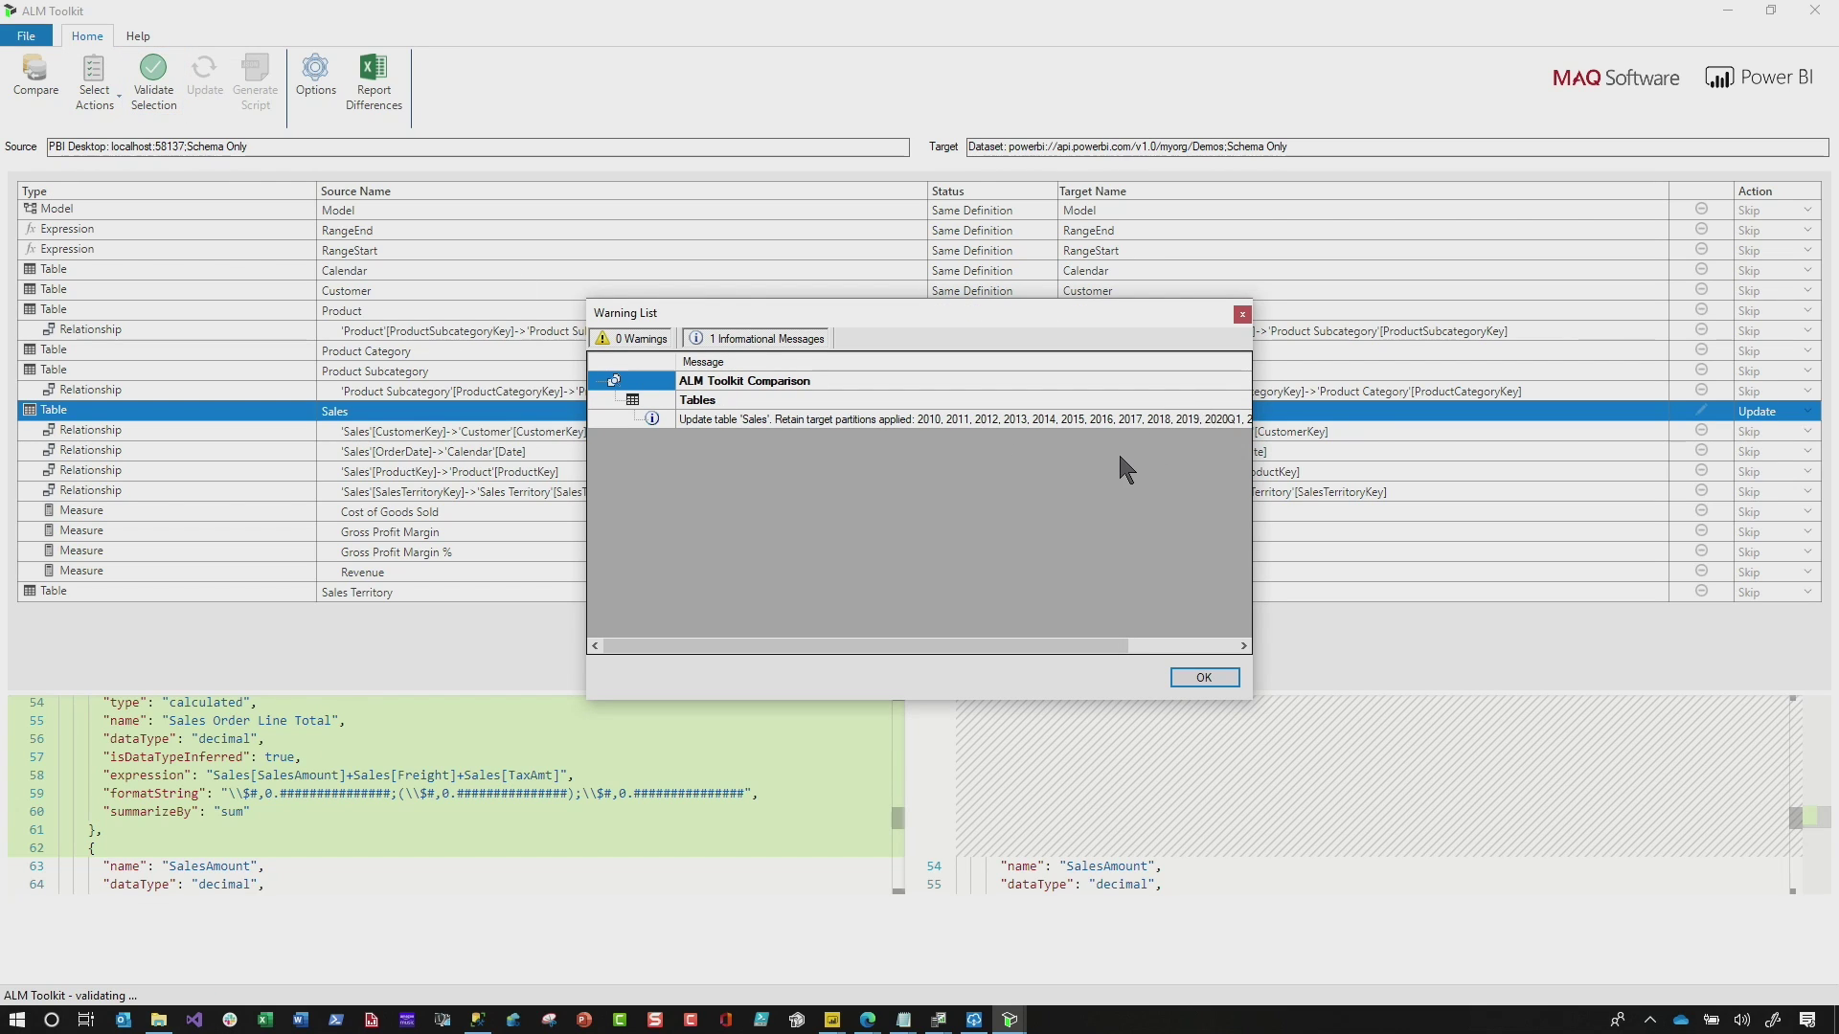
click(1201, 679)
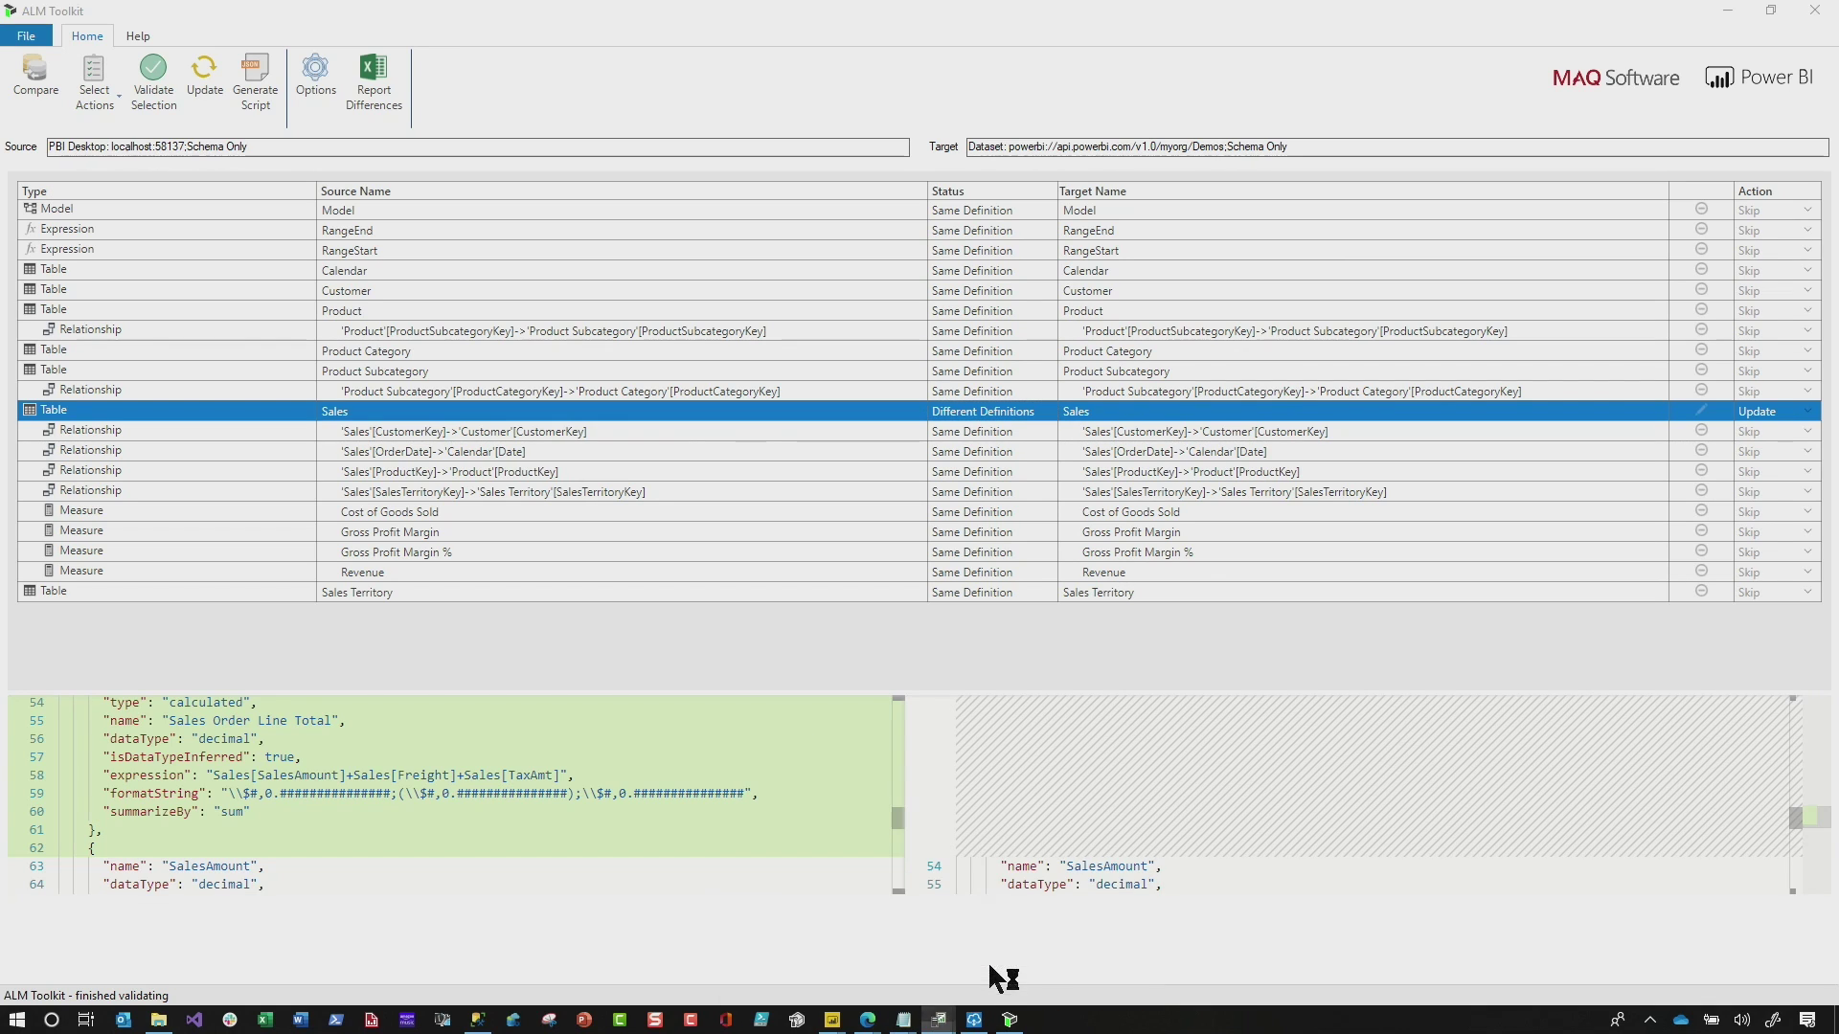
Step: Deploy the updated Sales table to the service dataset, processing 439,699 rows
click(940, 1019)
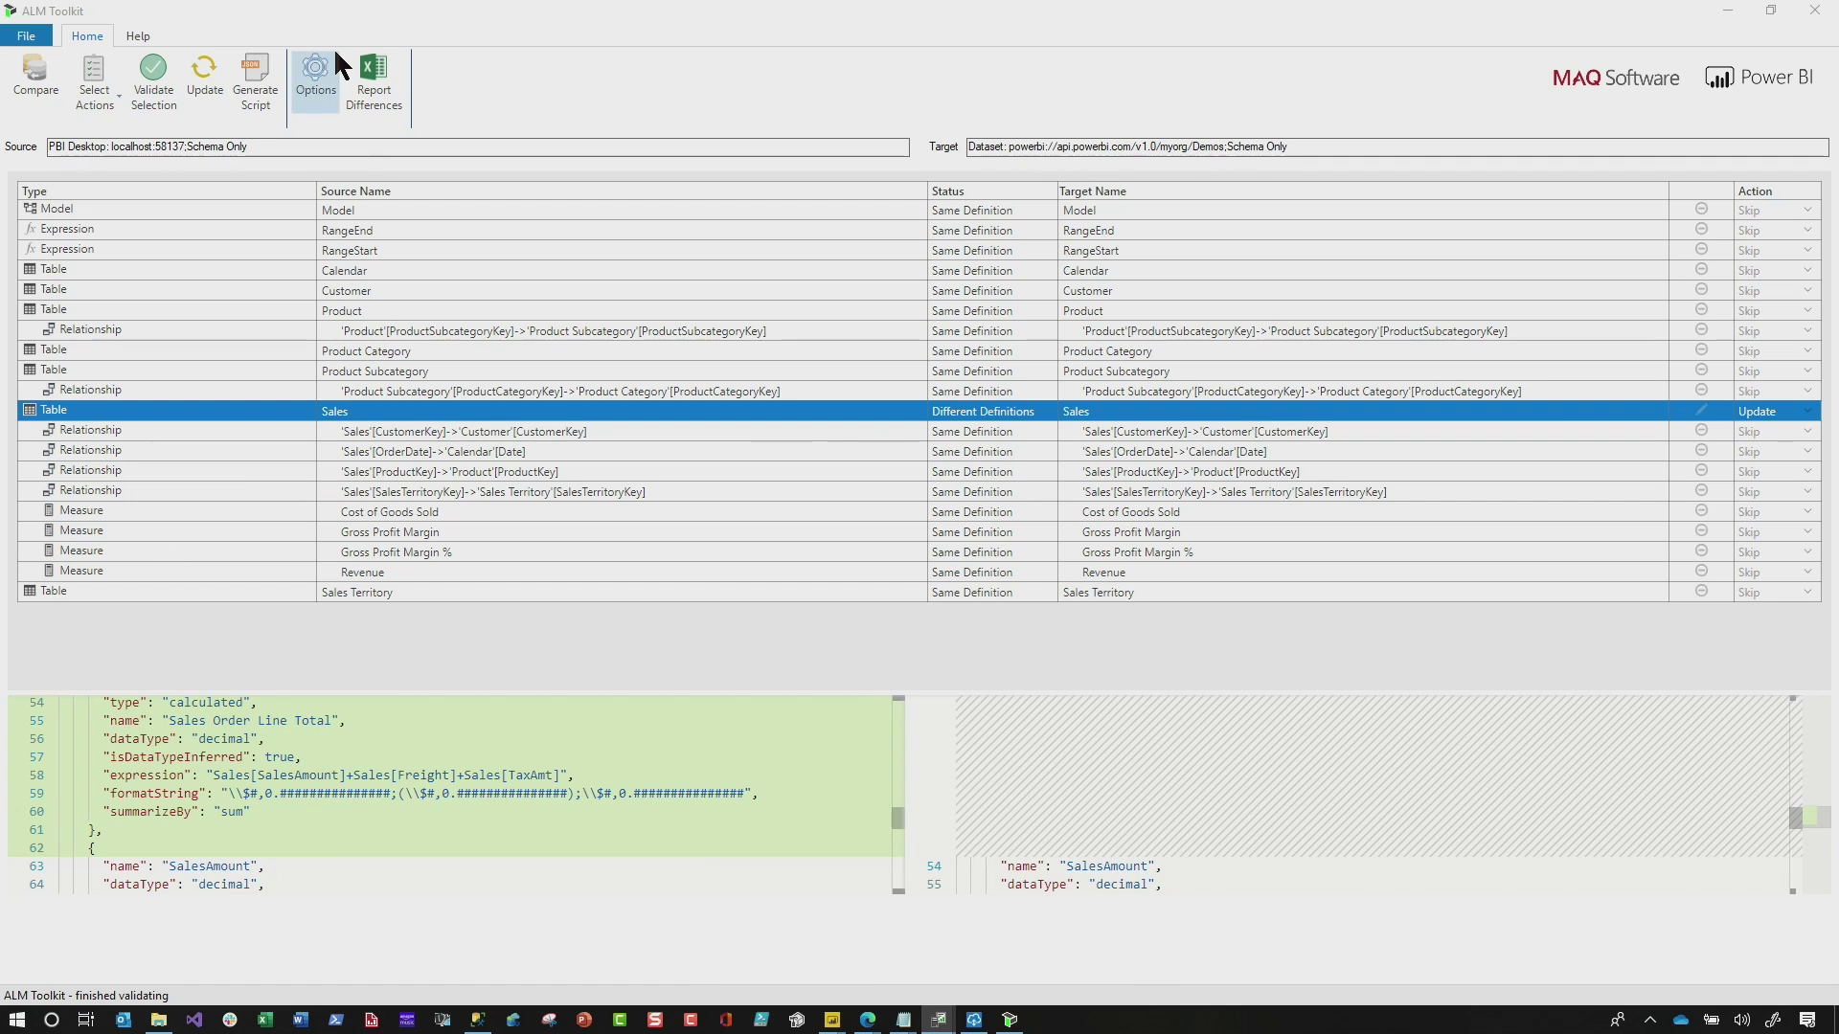
click(203, 86)
click(946, 577)
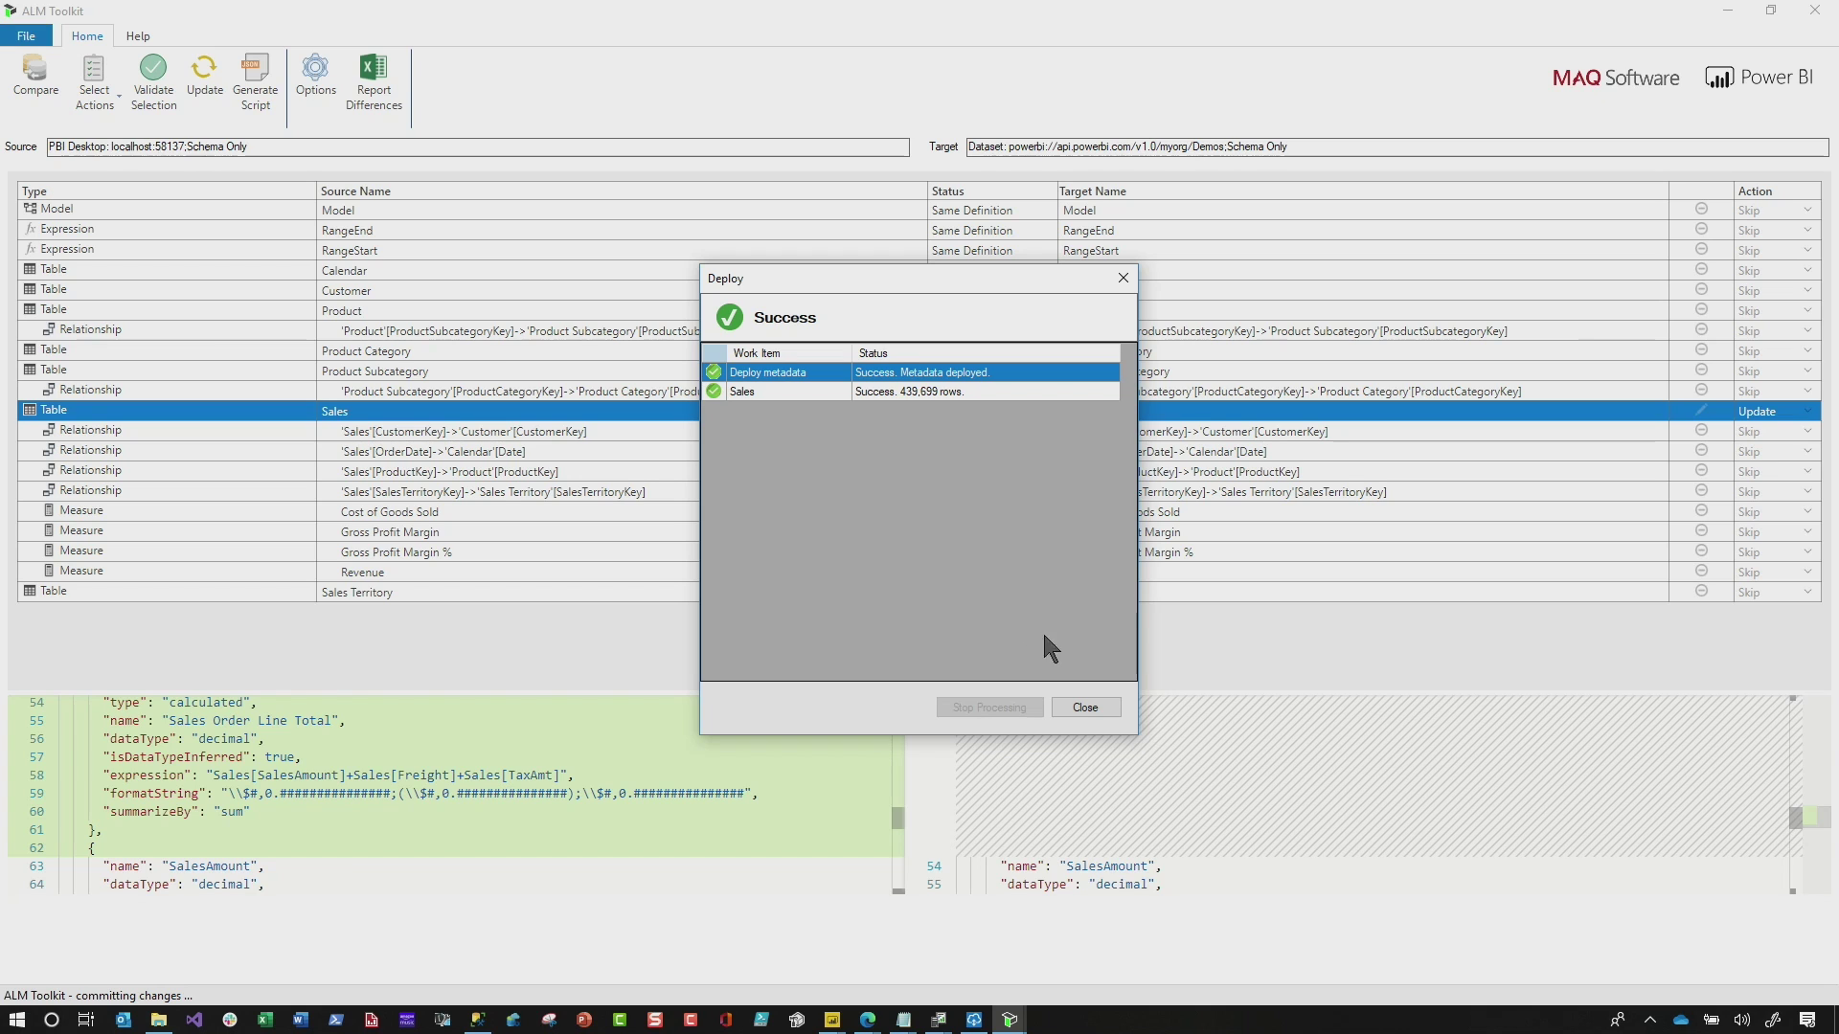
click(1084, 707)
Step: Reposition the trace window, decline refreshing the comparison, and minimize ALM Toolkit
click(937, 1020)
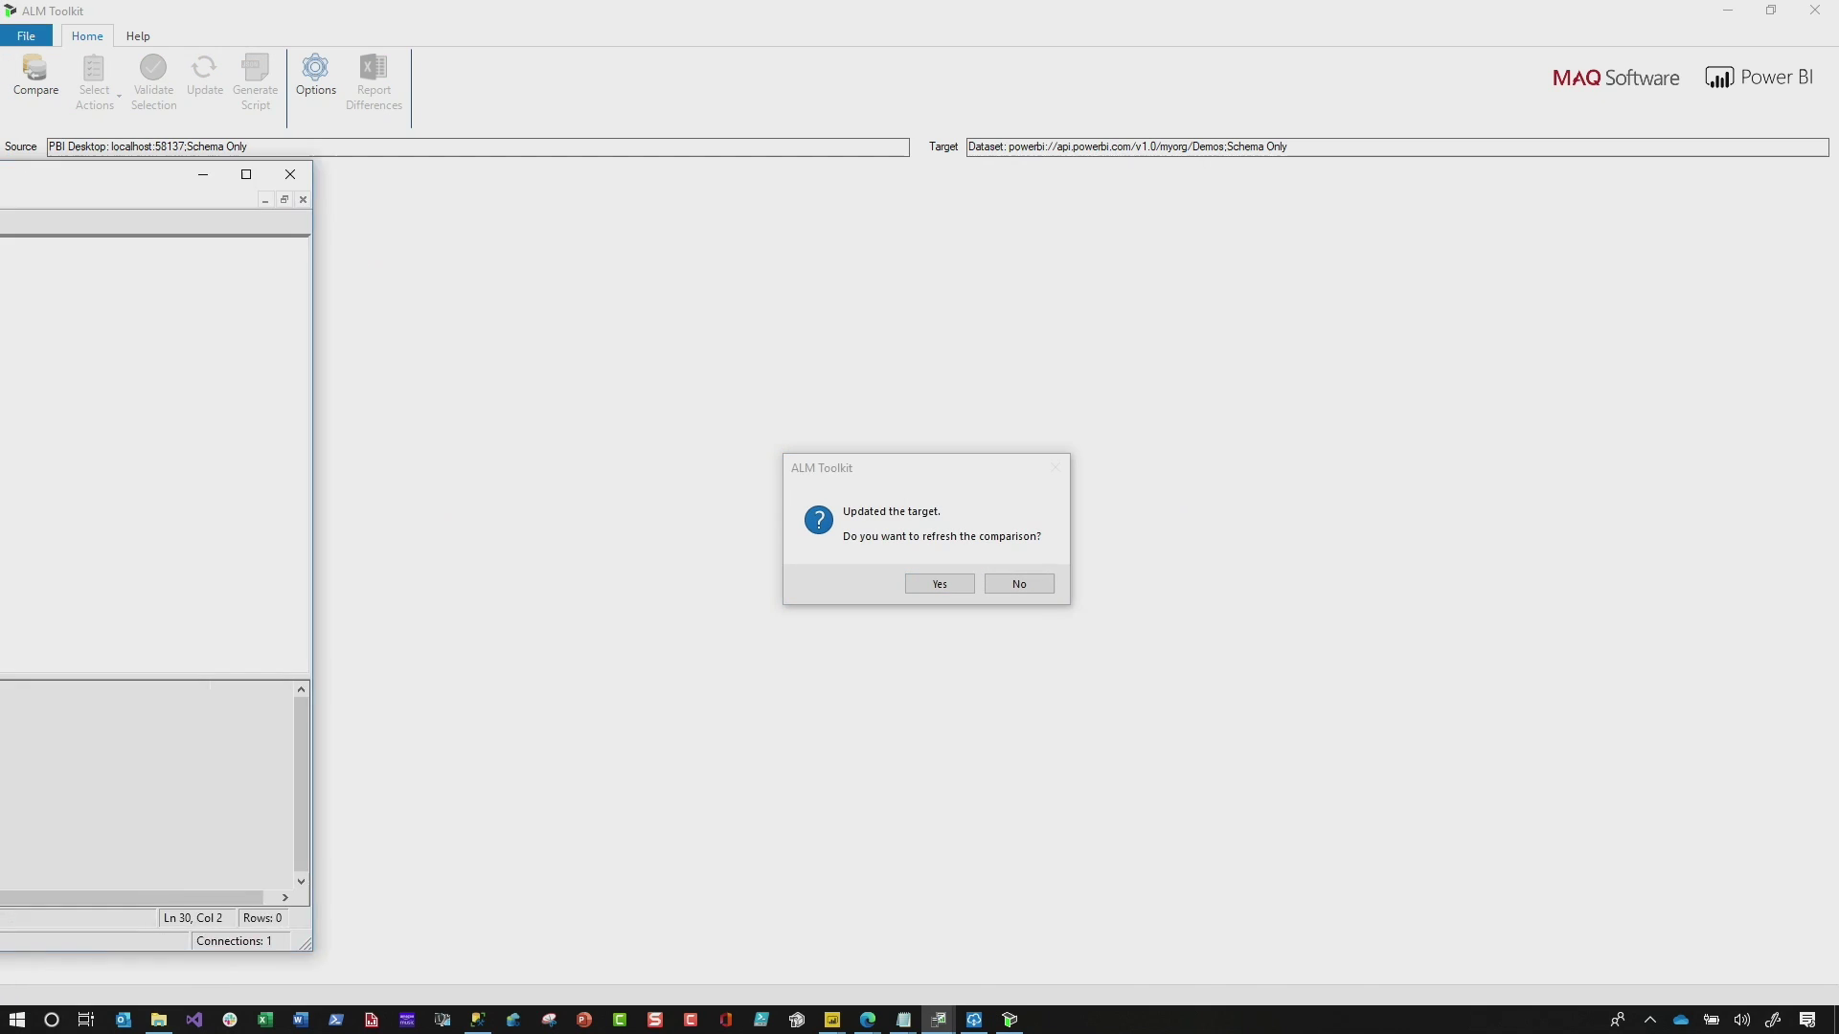
mouse_move(143, 173)
mouse_down()
mouse_move(993, 84)
mouse_move(690, 115)
mouse_up()
click(938, 1021)
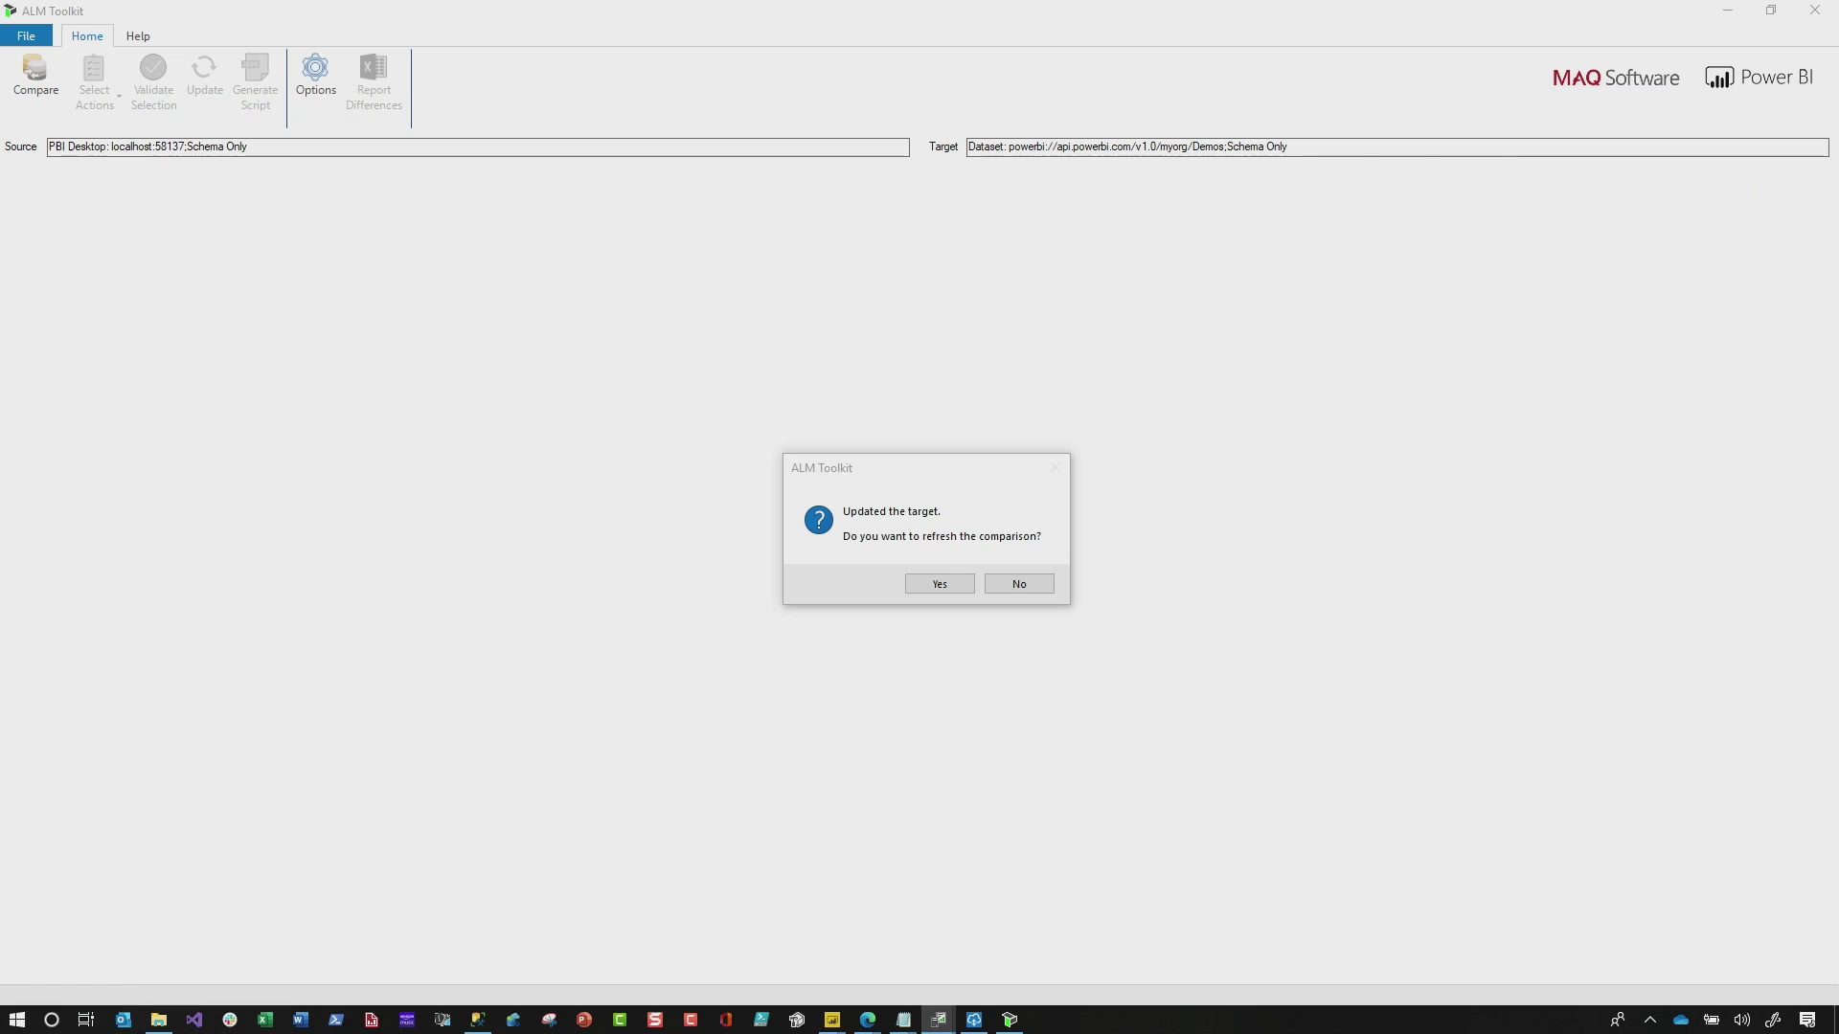
click(1001, 582)
click(1725, 12)
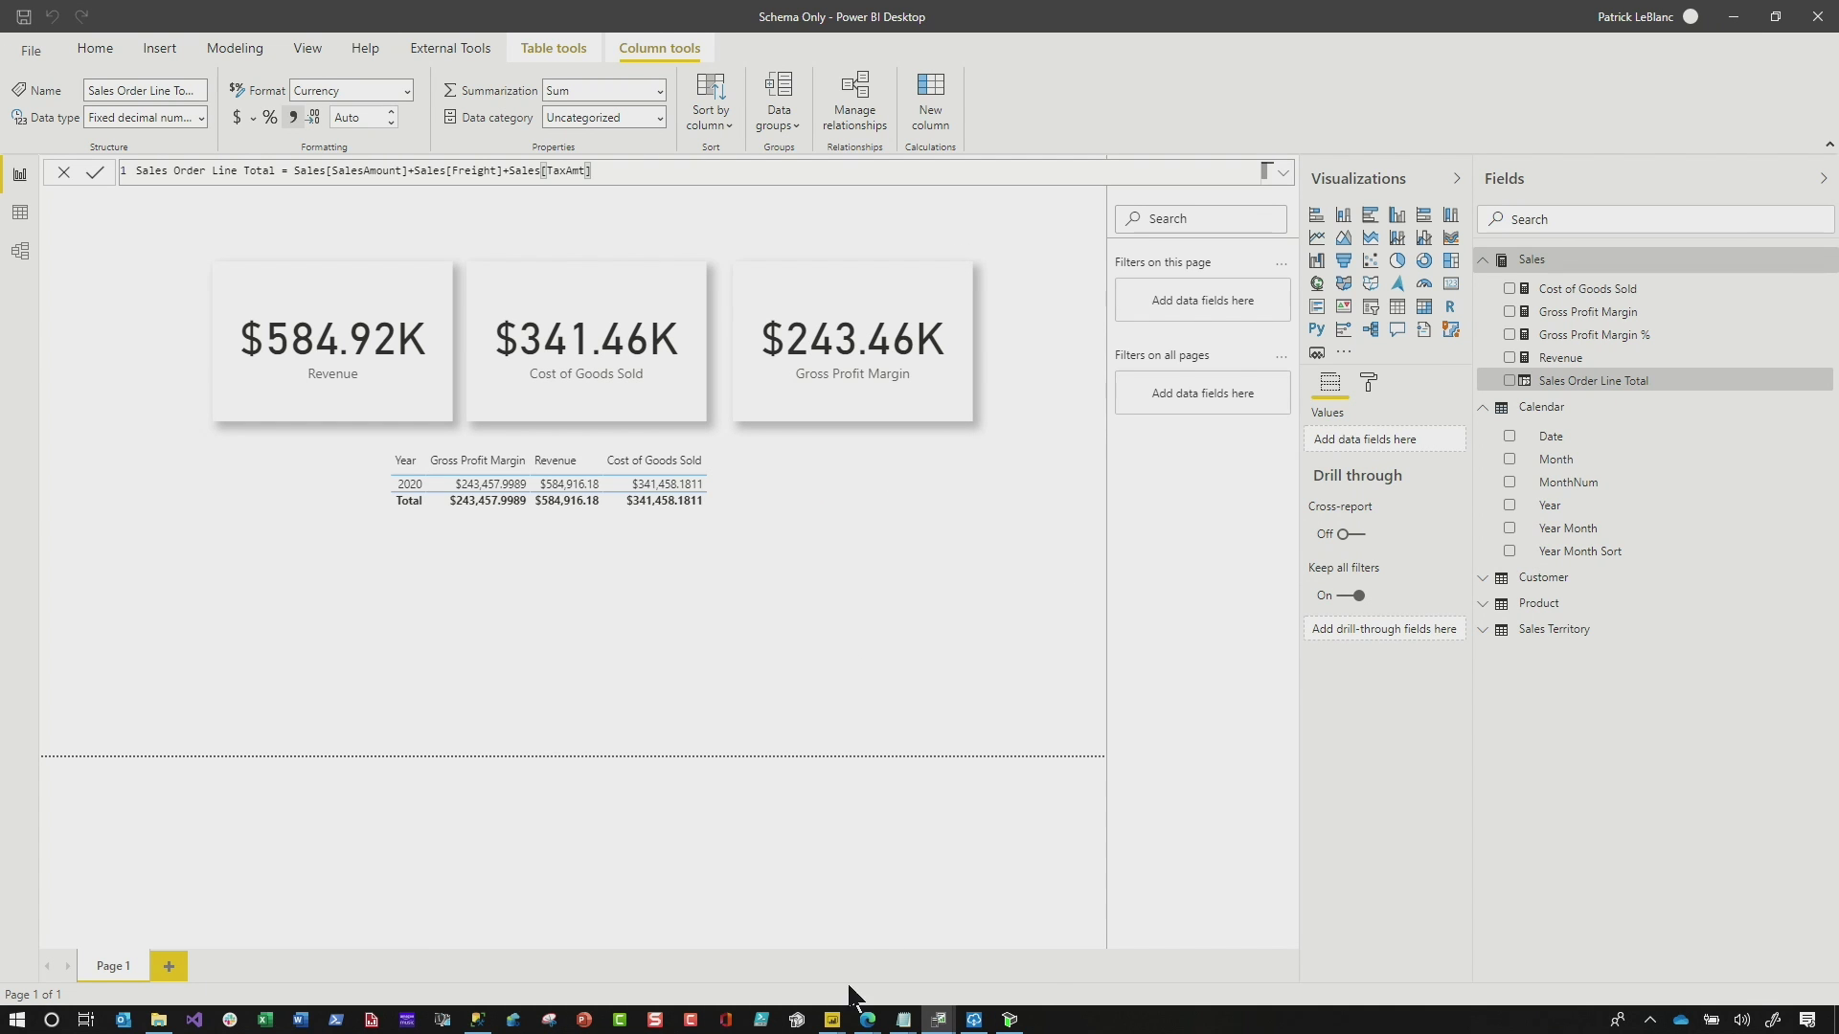
Step: Refresh the live Untitled report so Sales Order Line Total appears under Sales
mouse_move(832, 1019)
click(882, 976)
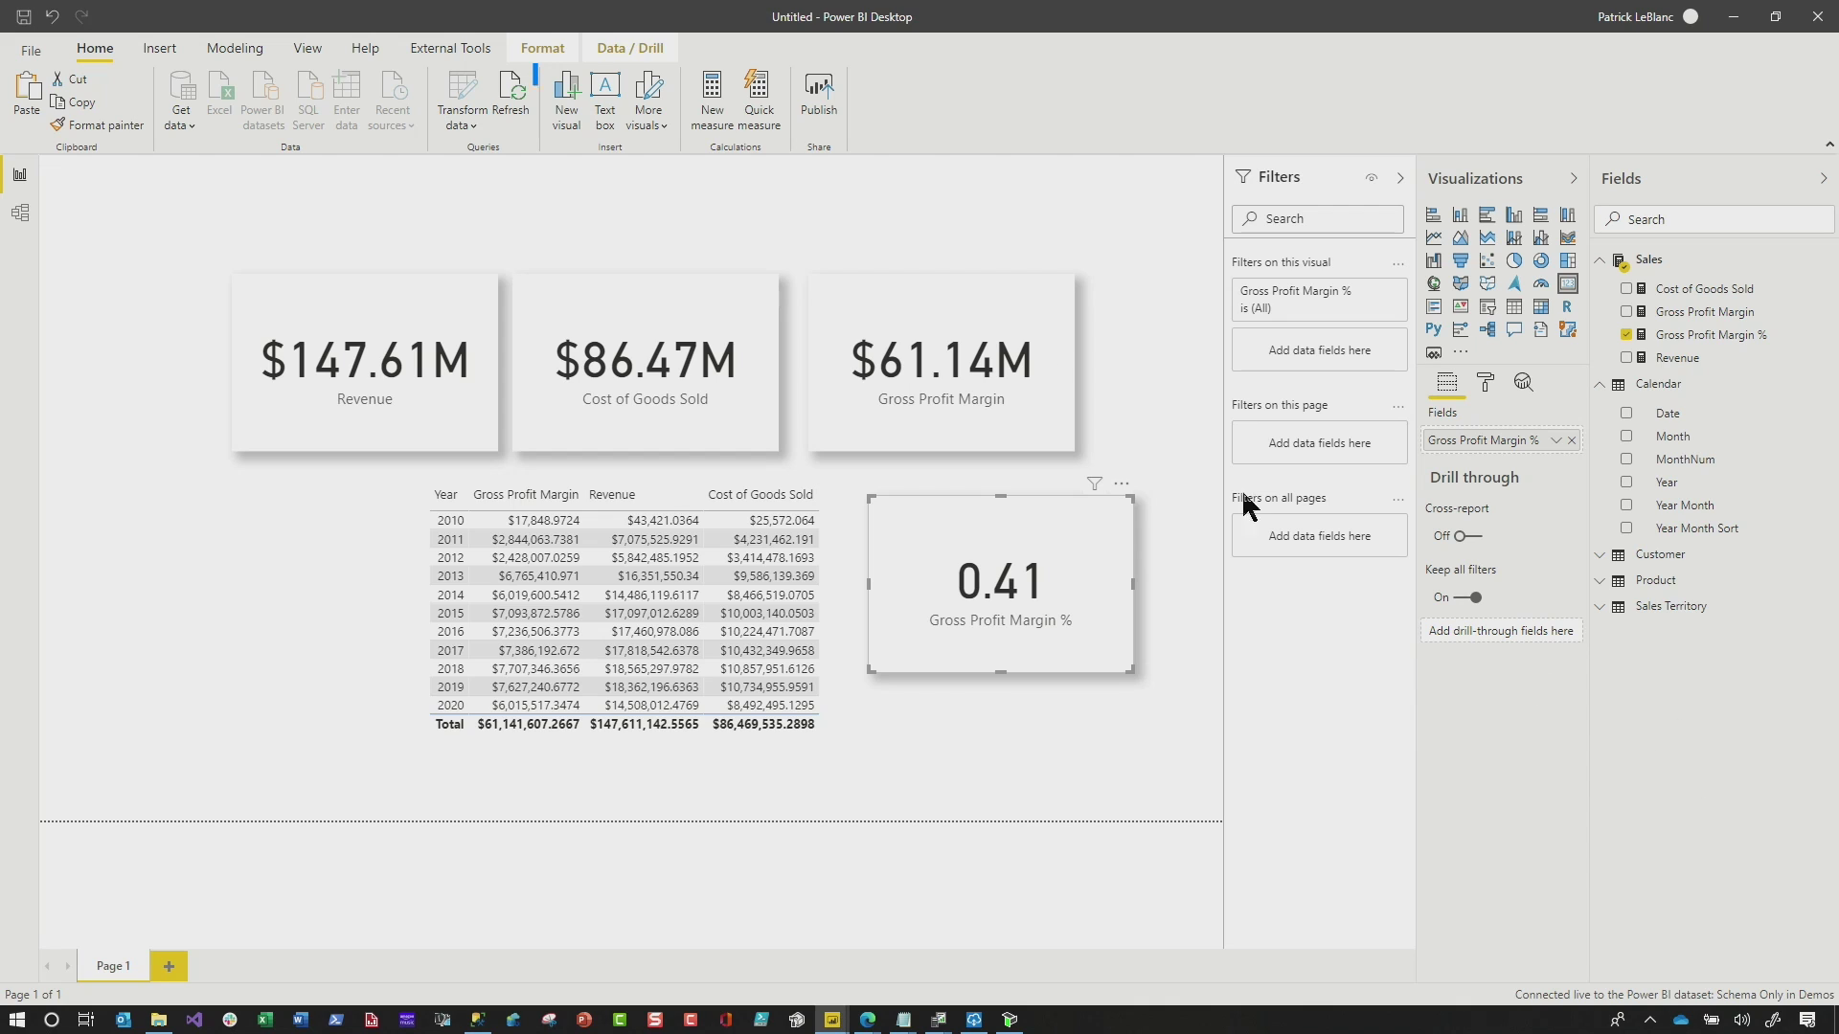
click(521, 109)
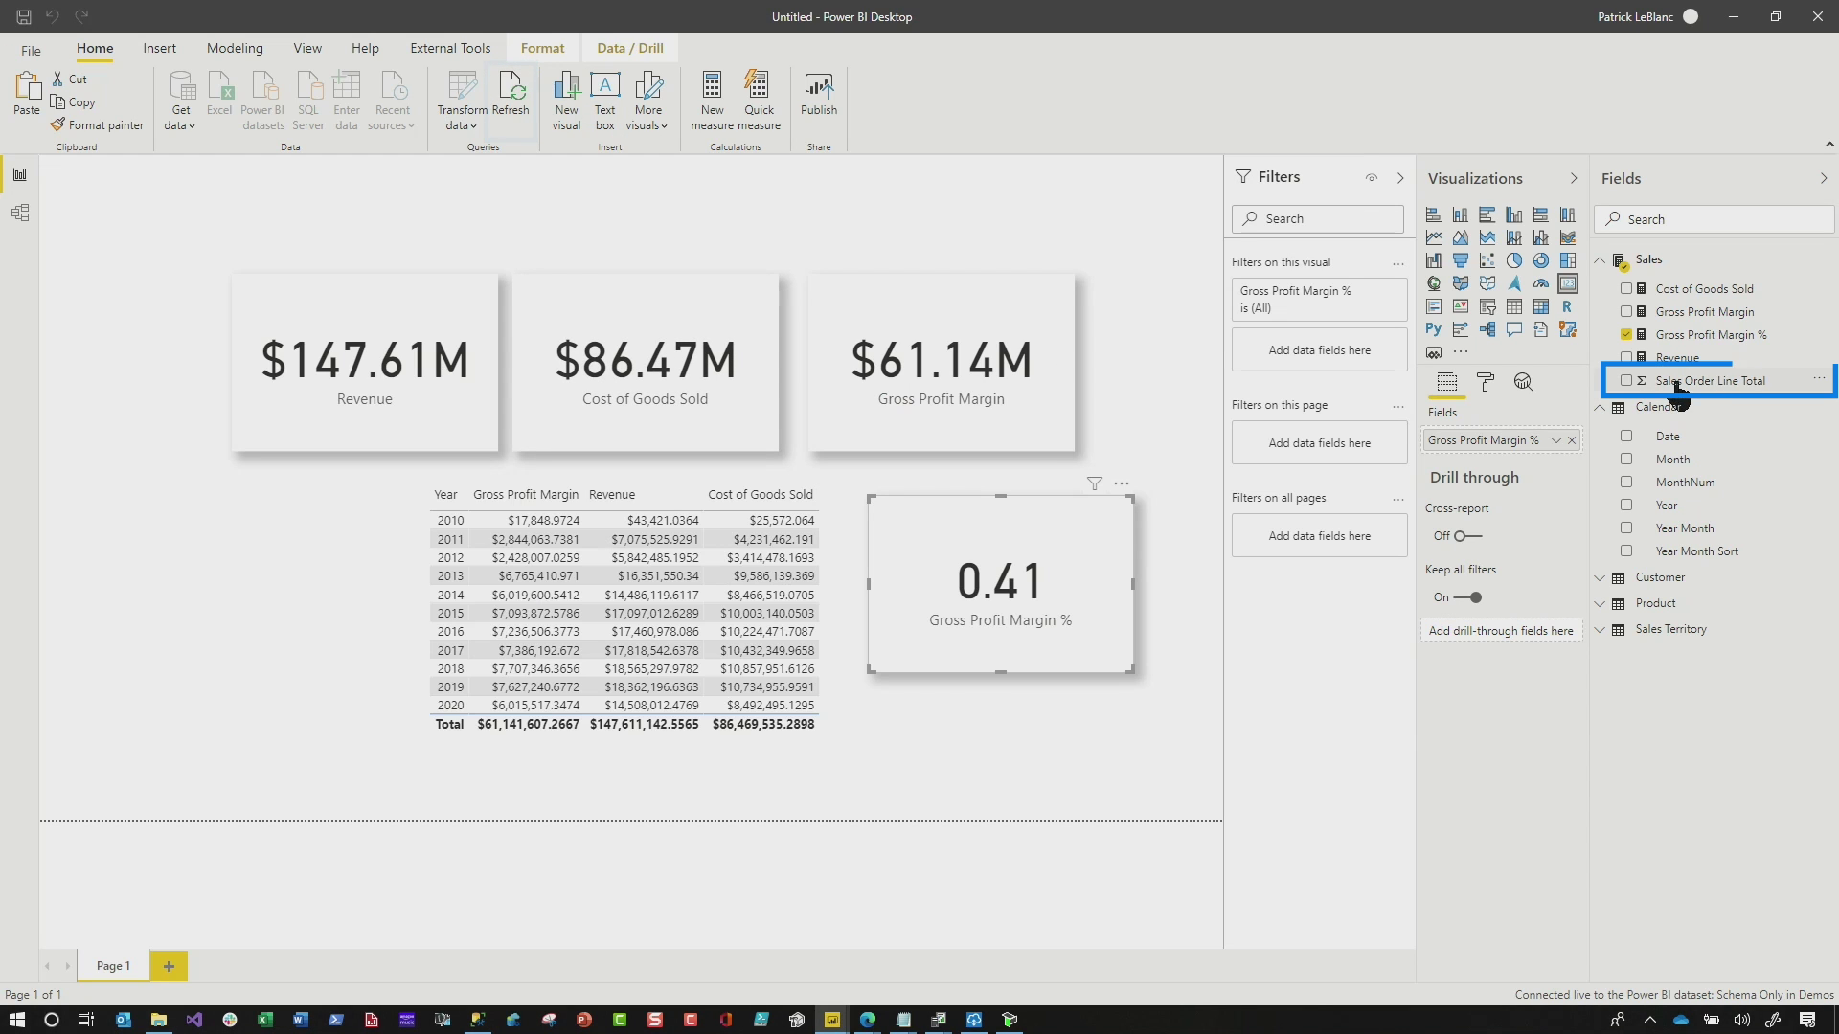
click(294, 621)
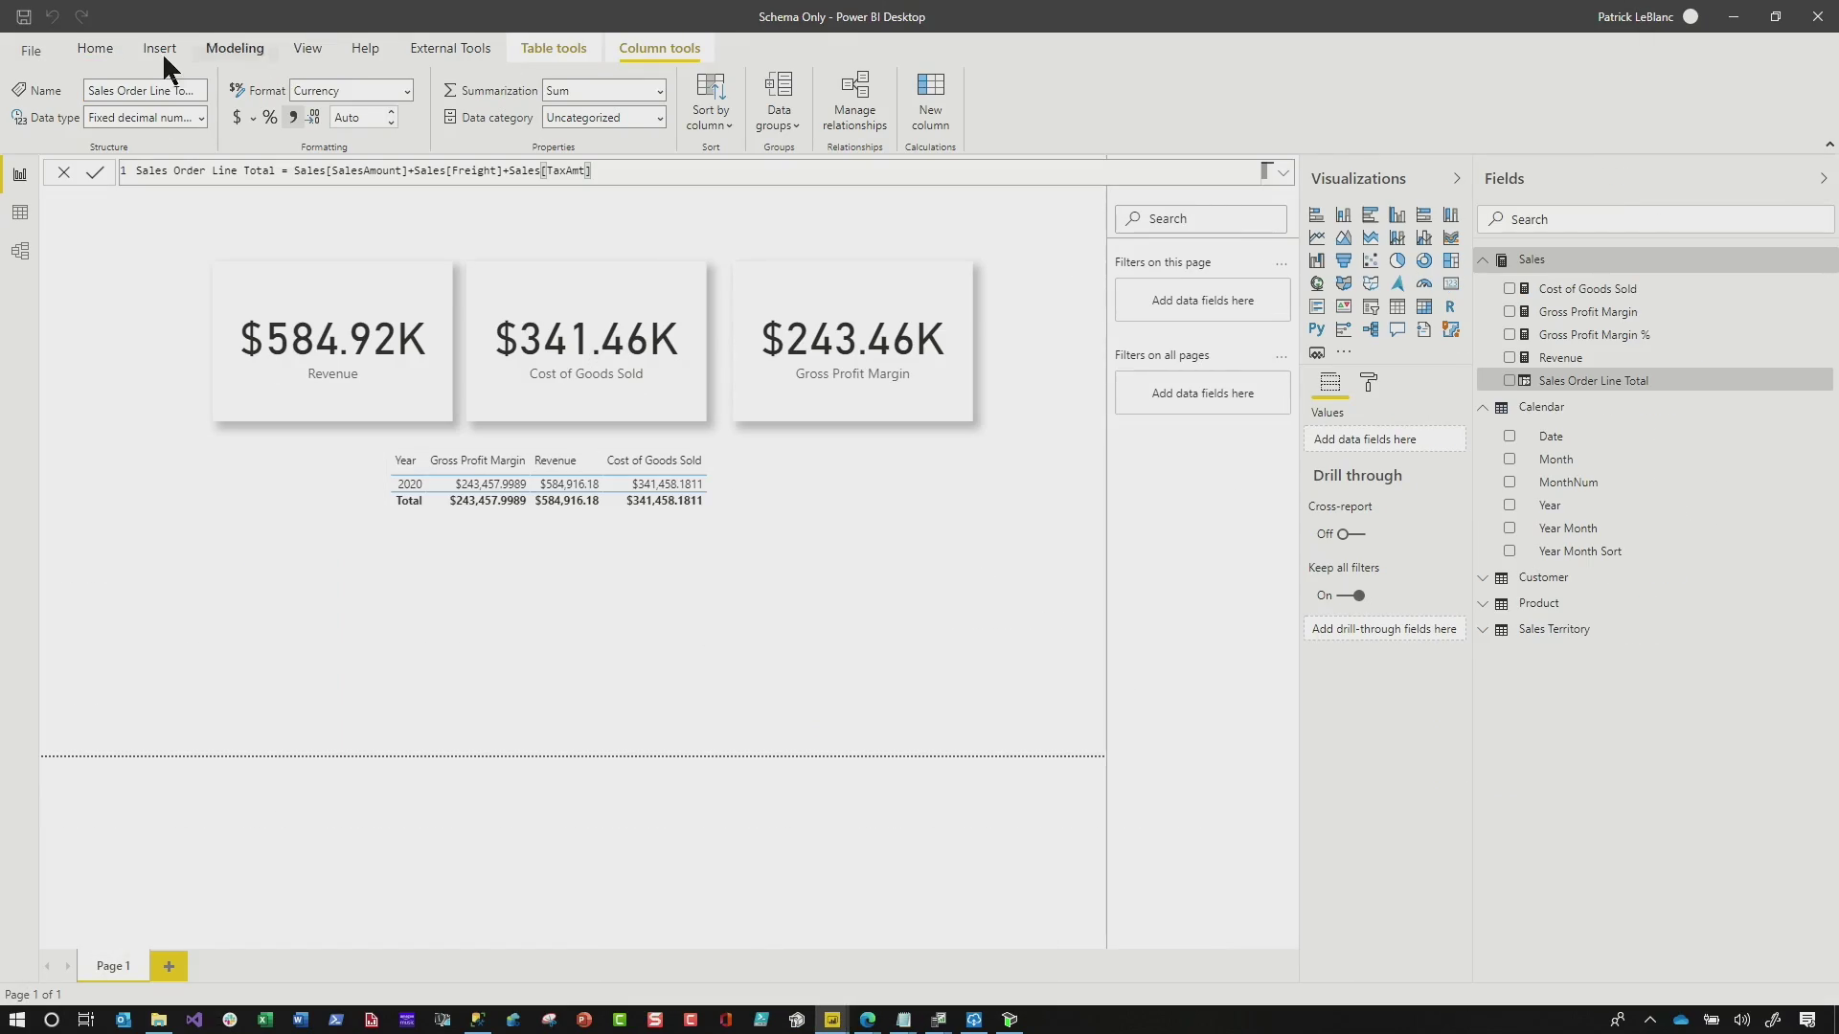
Step: Tick PromotionKey in the Sales query's Removed Other Columns step
click(115, 60)
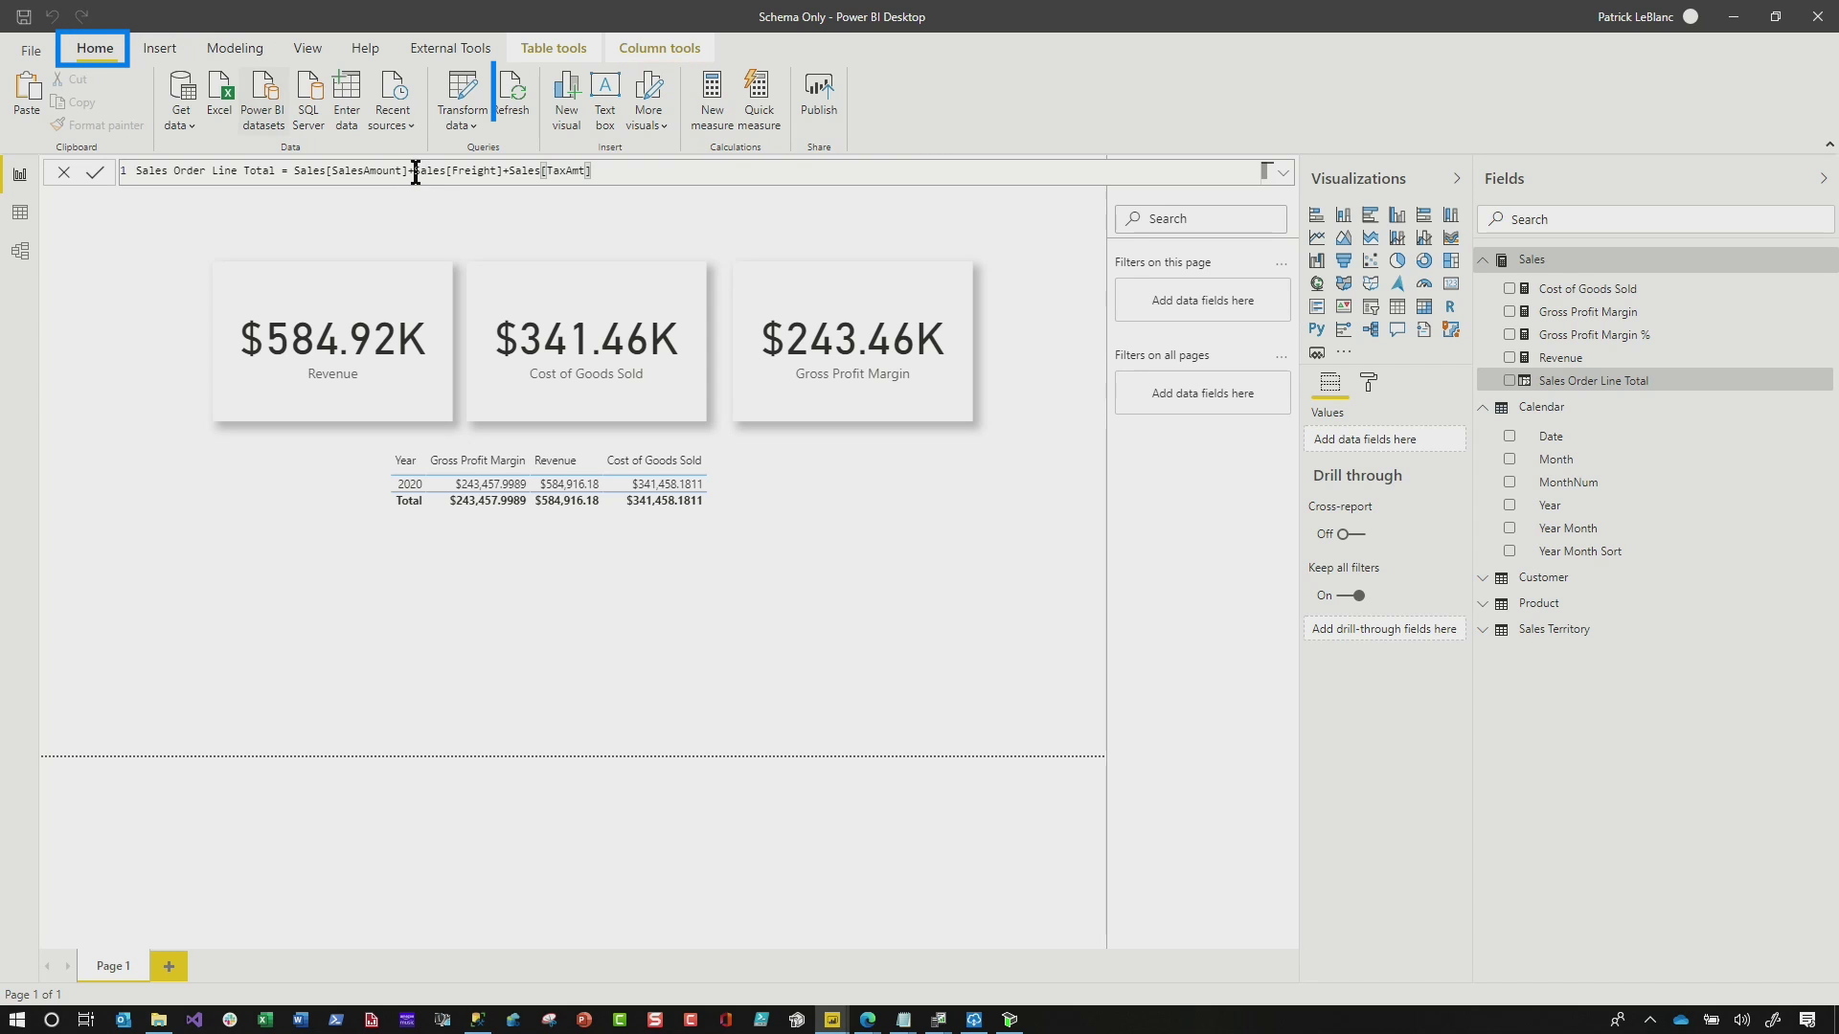
click(457, 113)
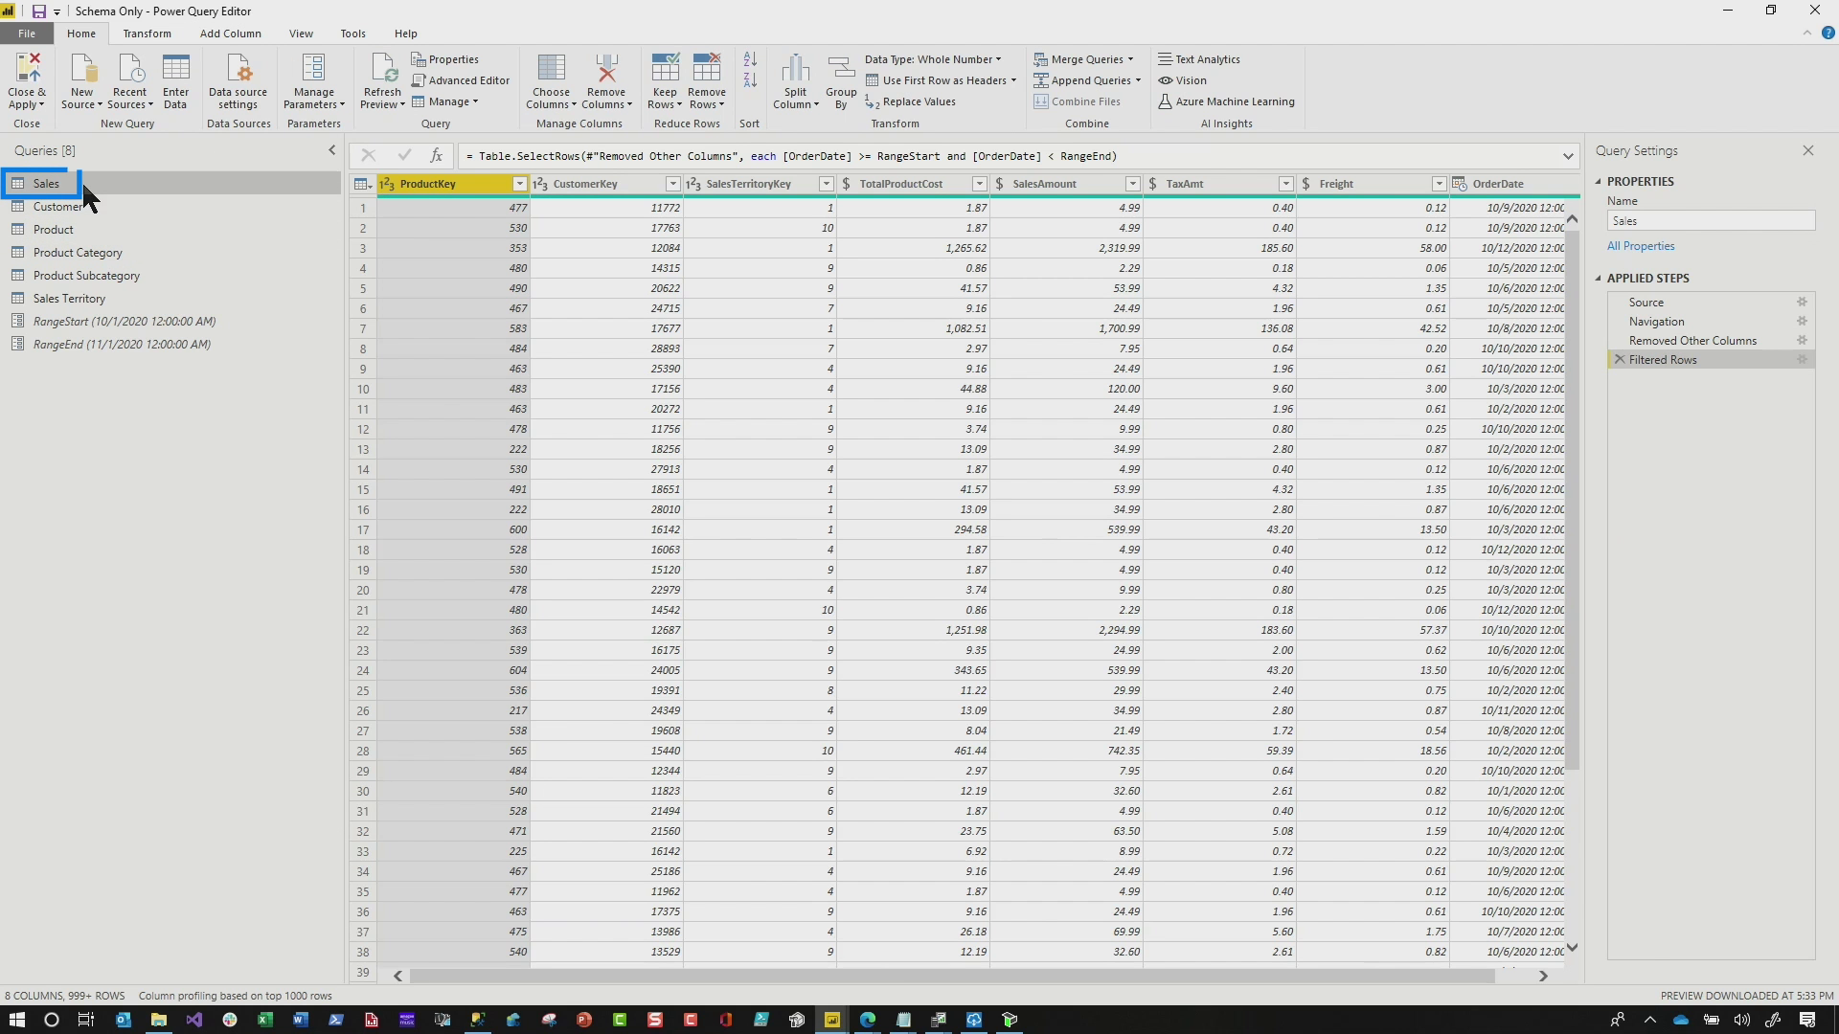
click(1675, 341)
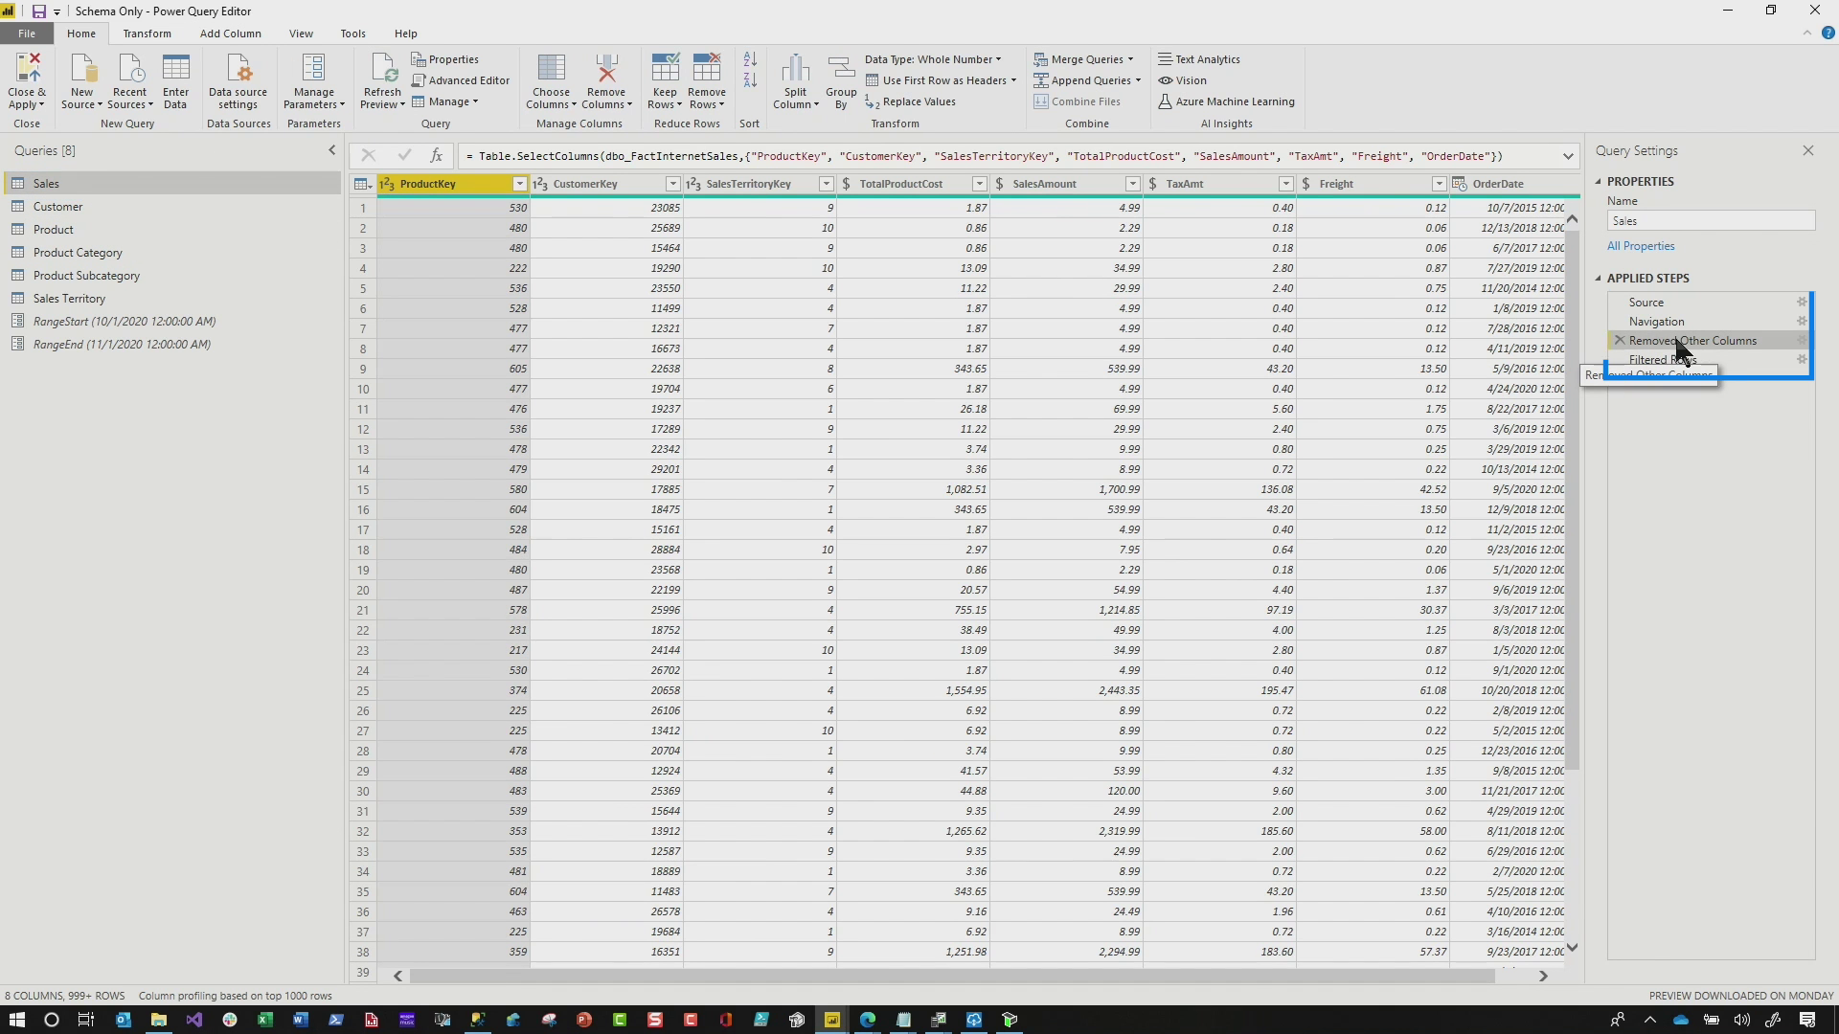
click(1802, 343)
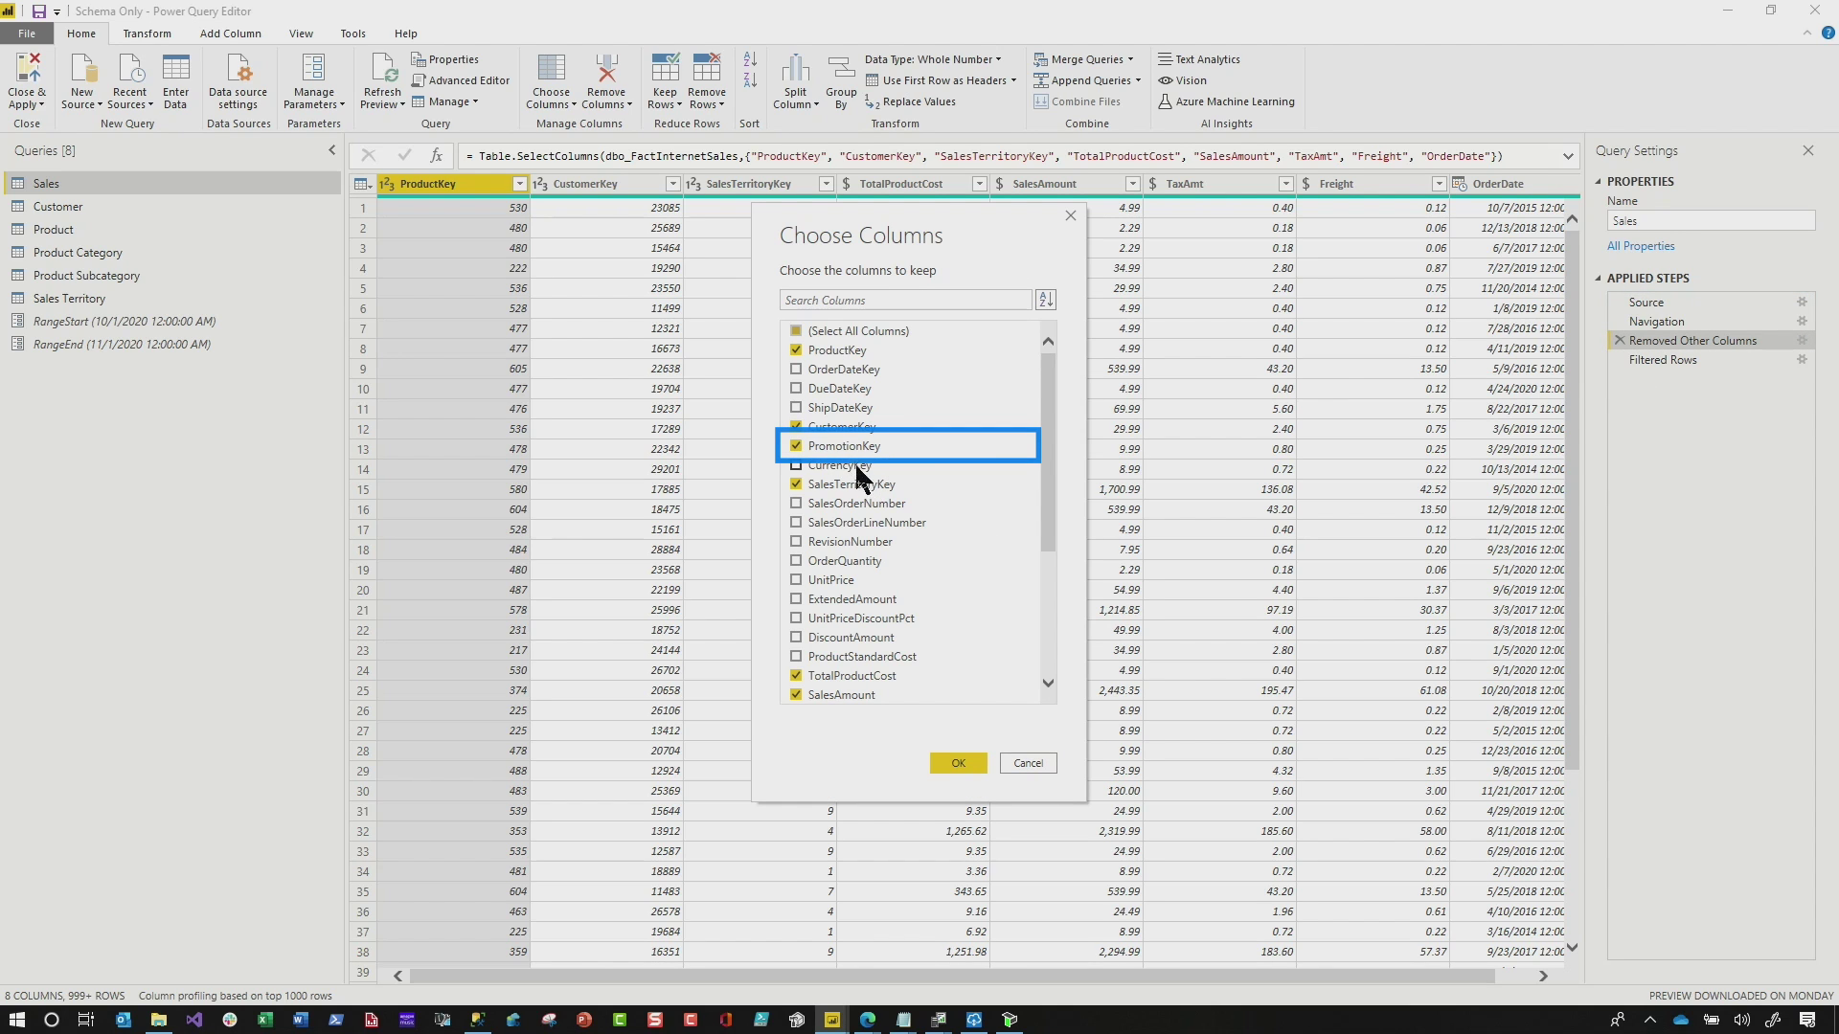
click(957, 762)
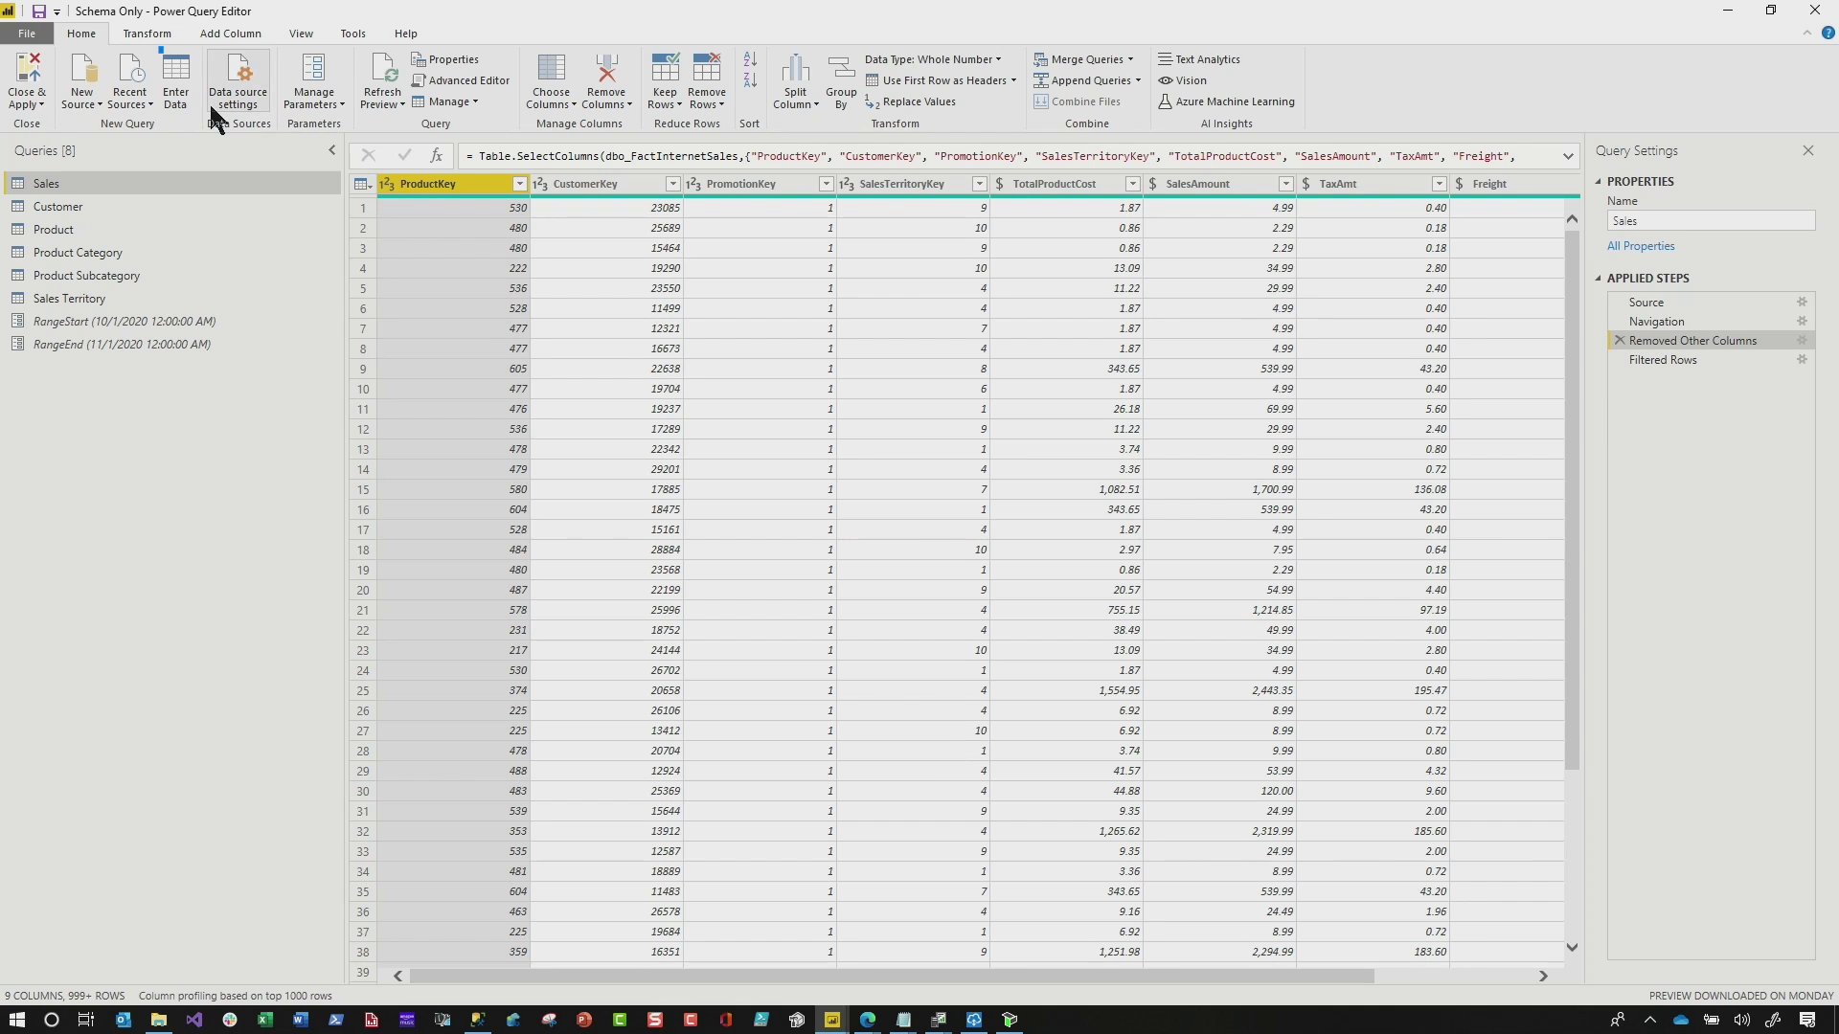
Step: Import DimPromotion from the recent AdventureWorksDW2017 SQL Server source and apply changes
click(132, 101)
click(657, 206)
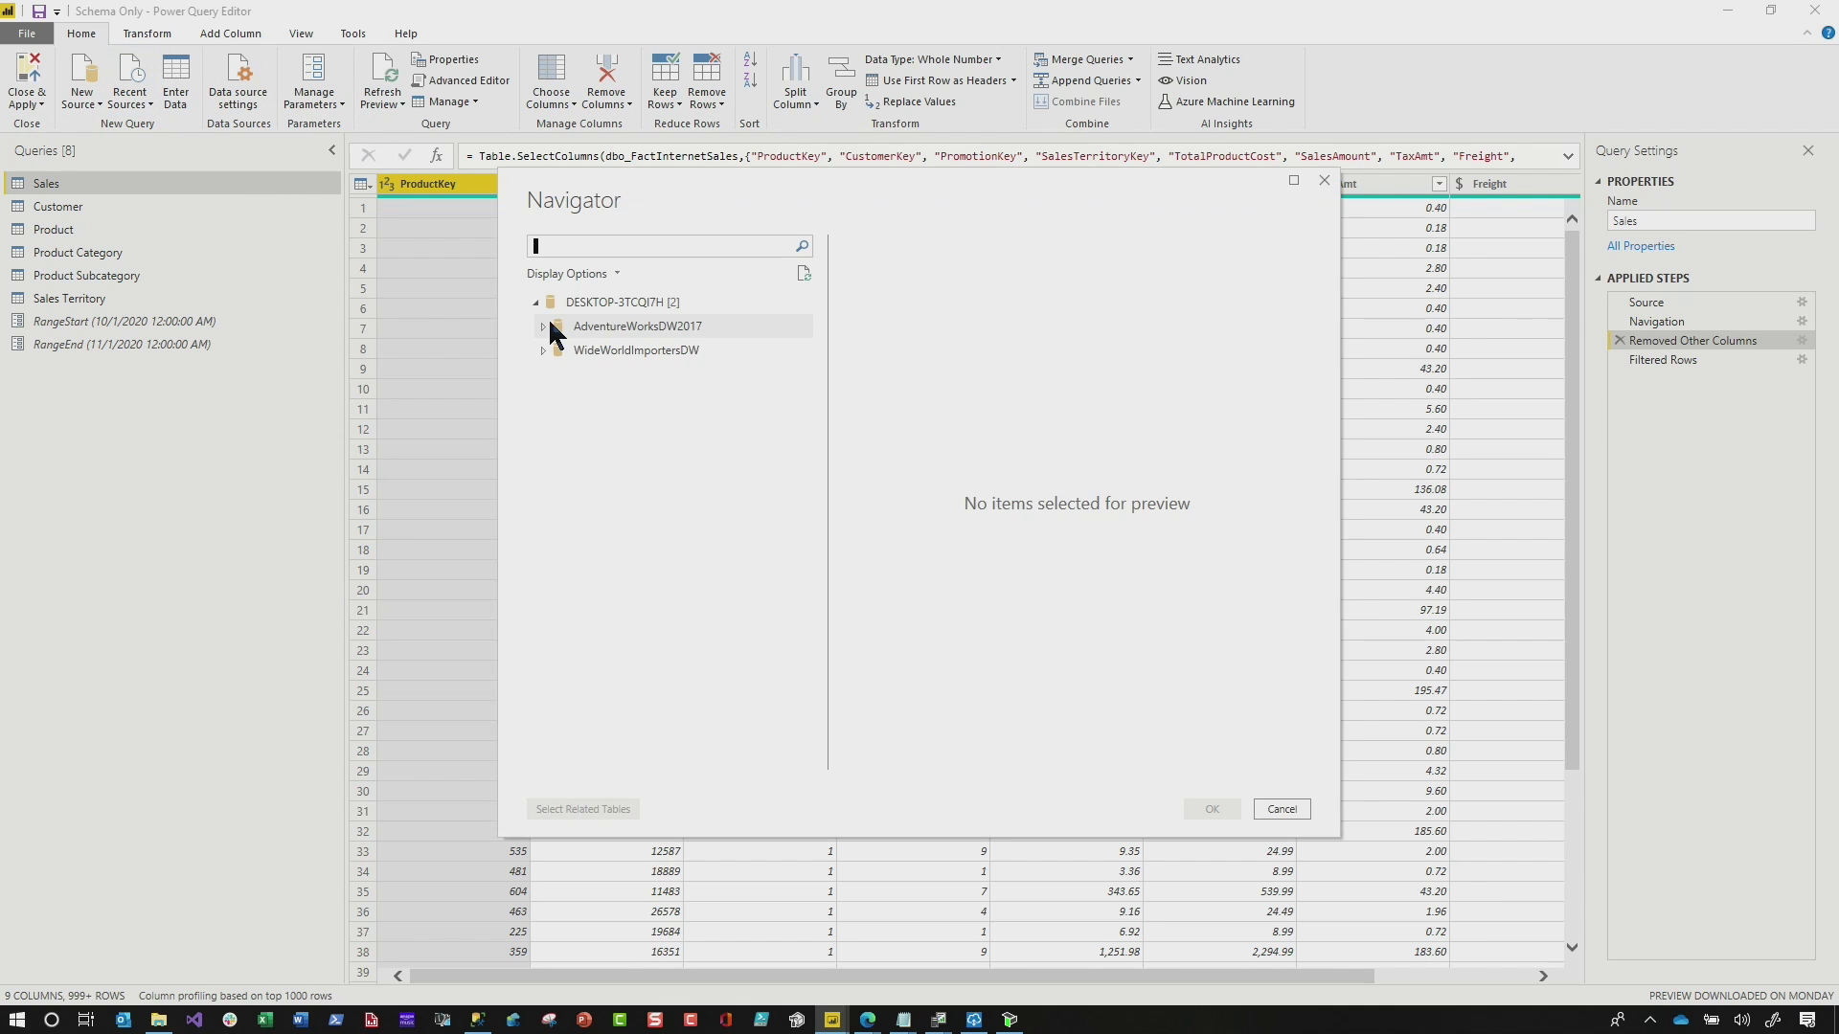
click(543, 327)
scroll(572, 689, down, 1)
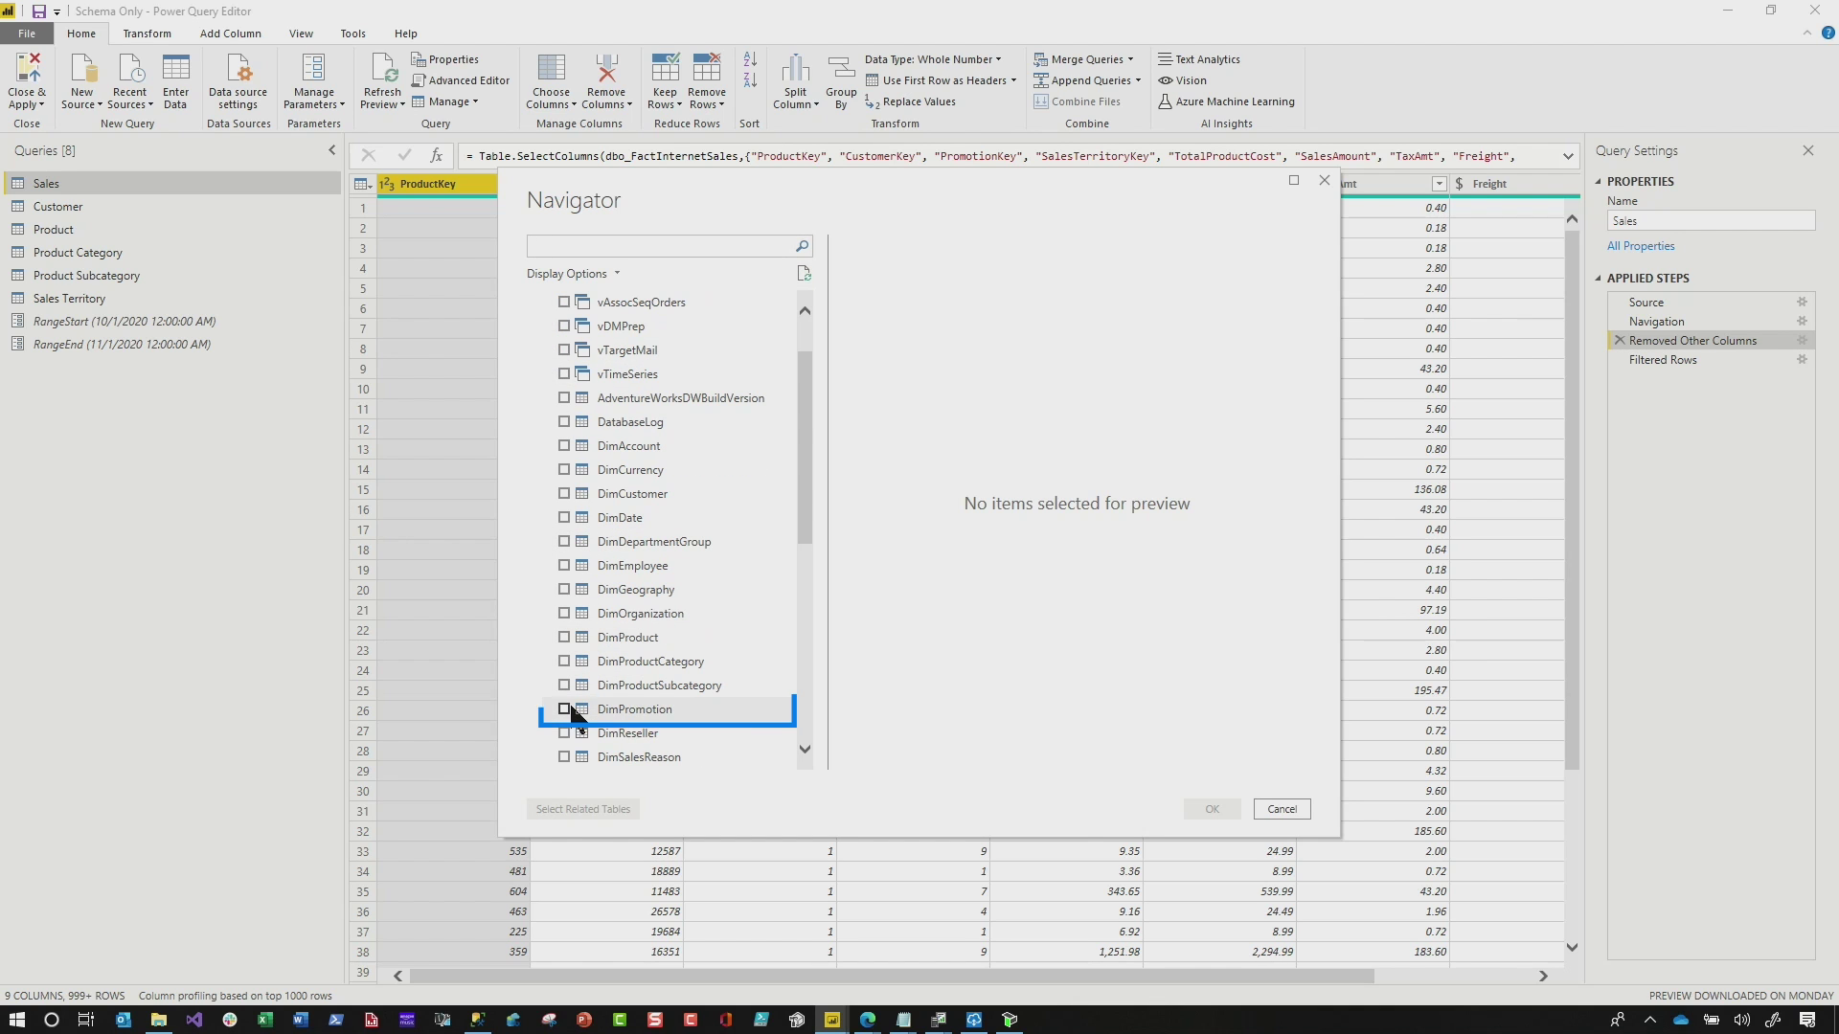
click(1257, 815)
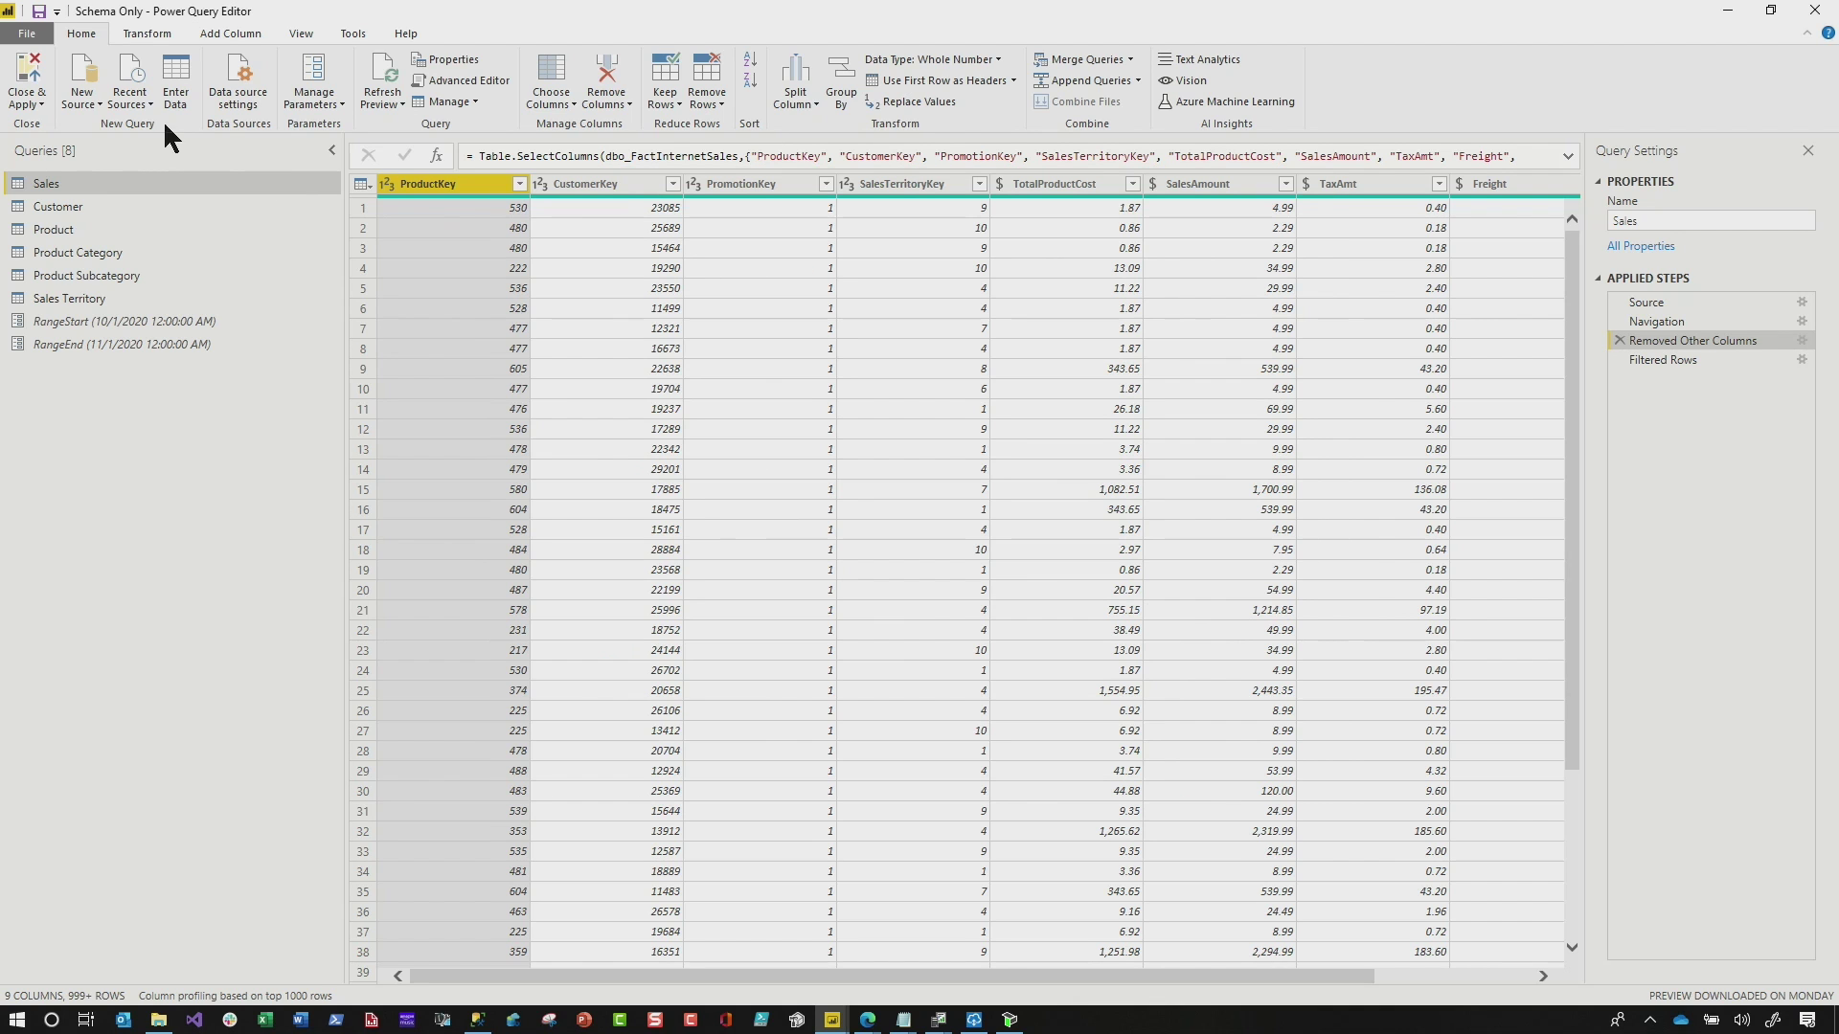
click(34, 75)
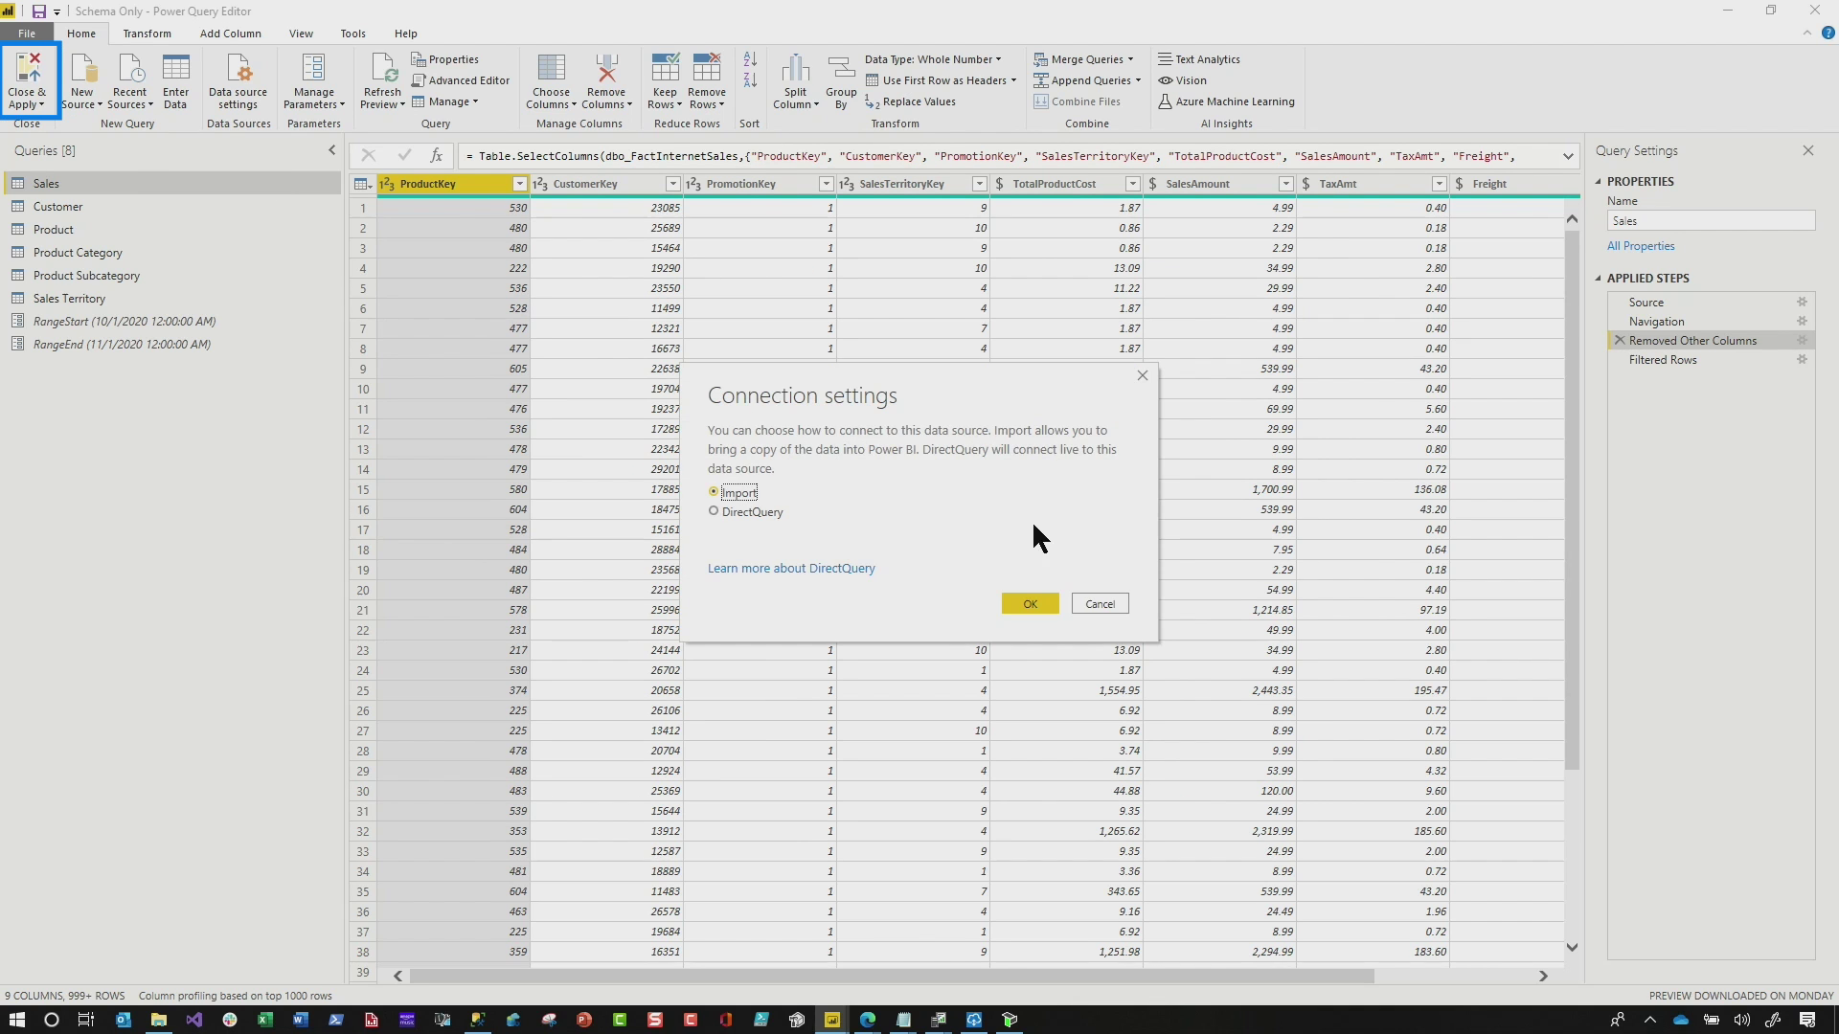
click(1037, 605)
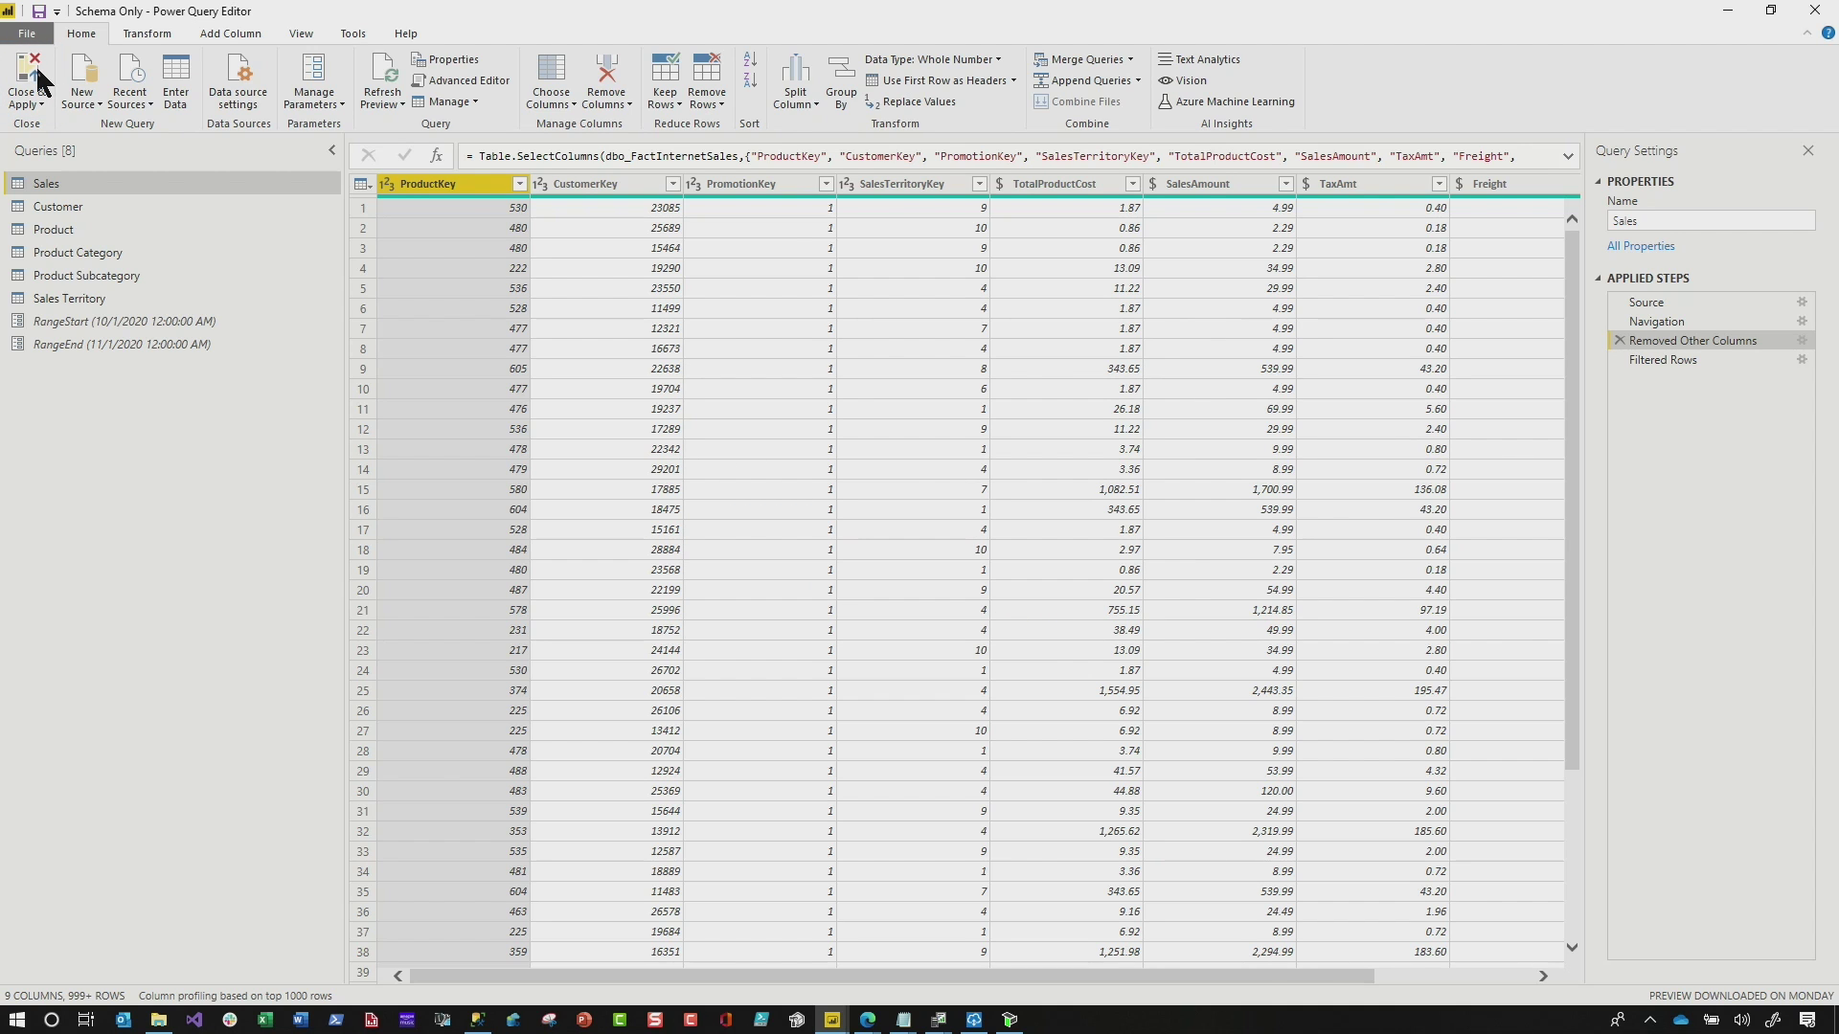
click(39, 79)
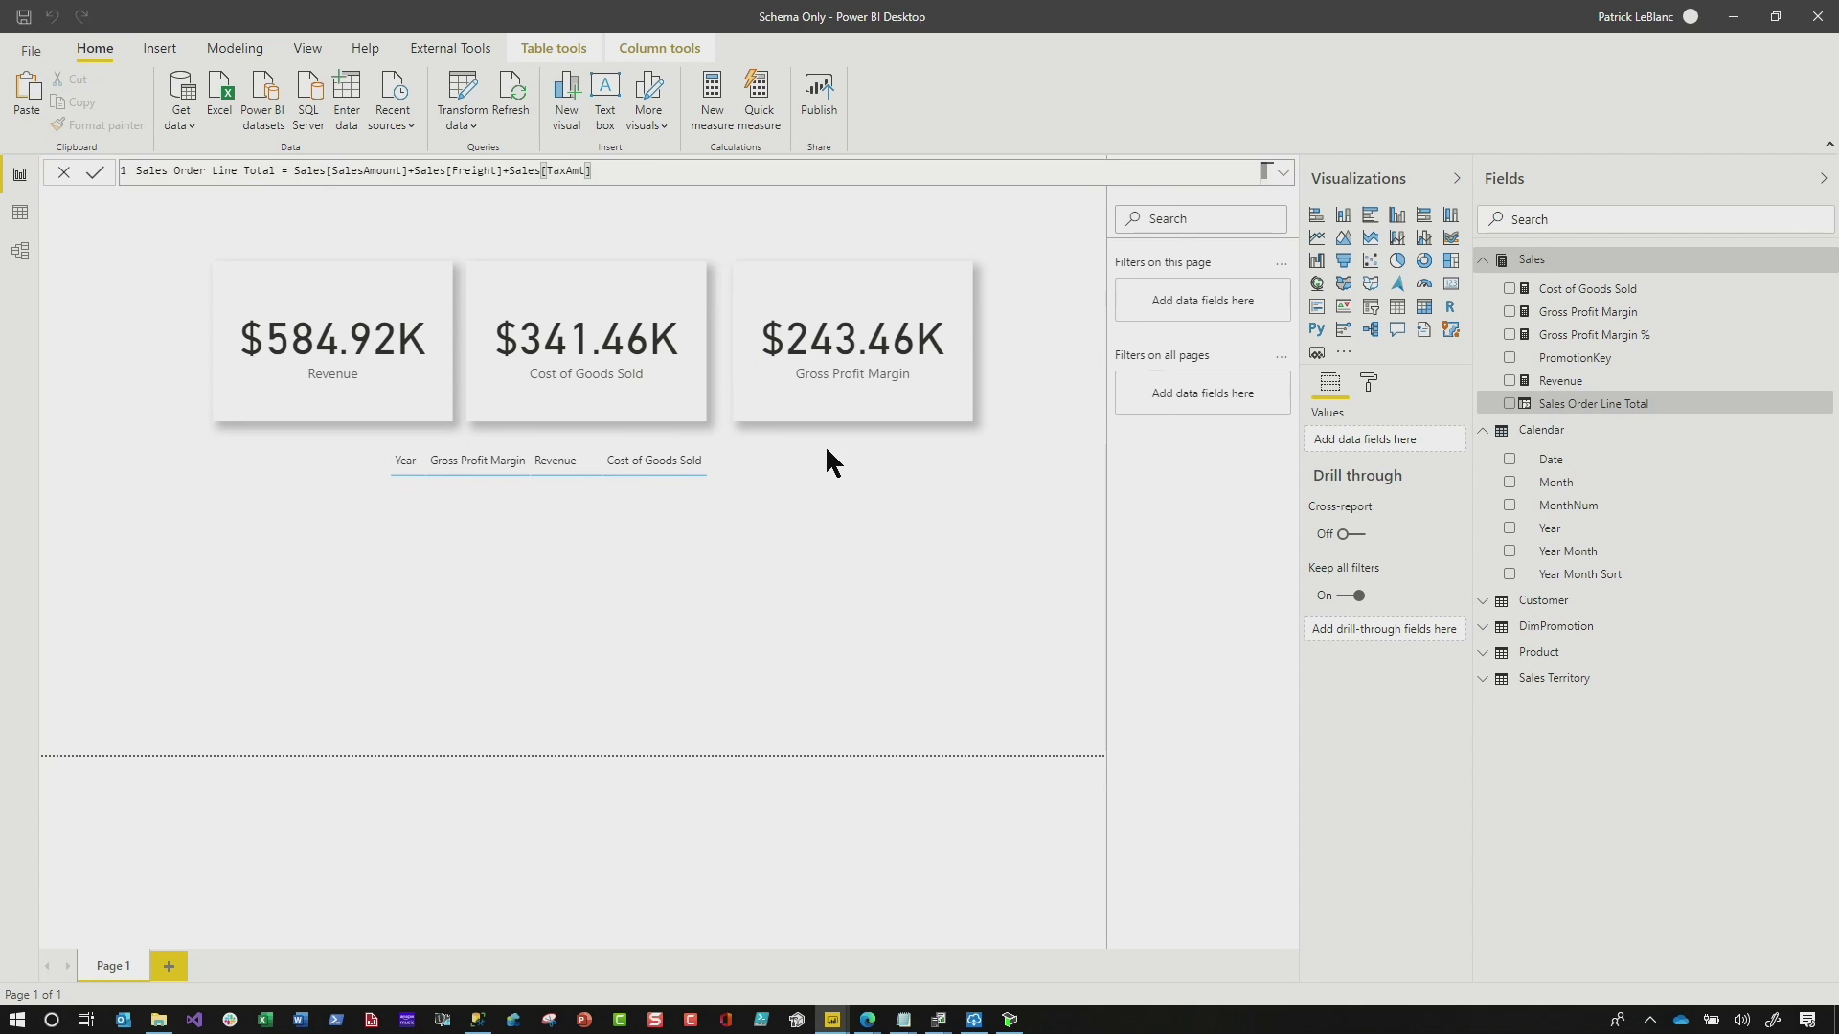
Step: Show the model diagram with DimPromotion placed beside Calendar, then return to ALM Toolkit
click(20, 254)
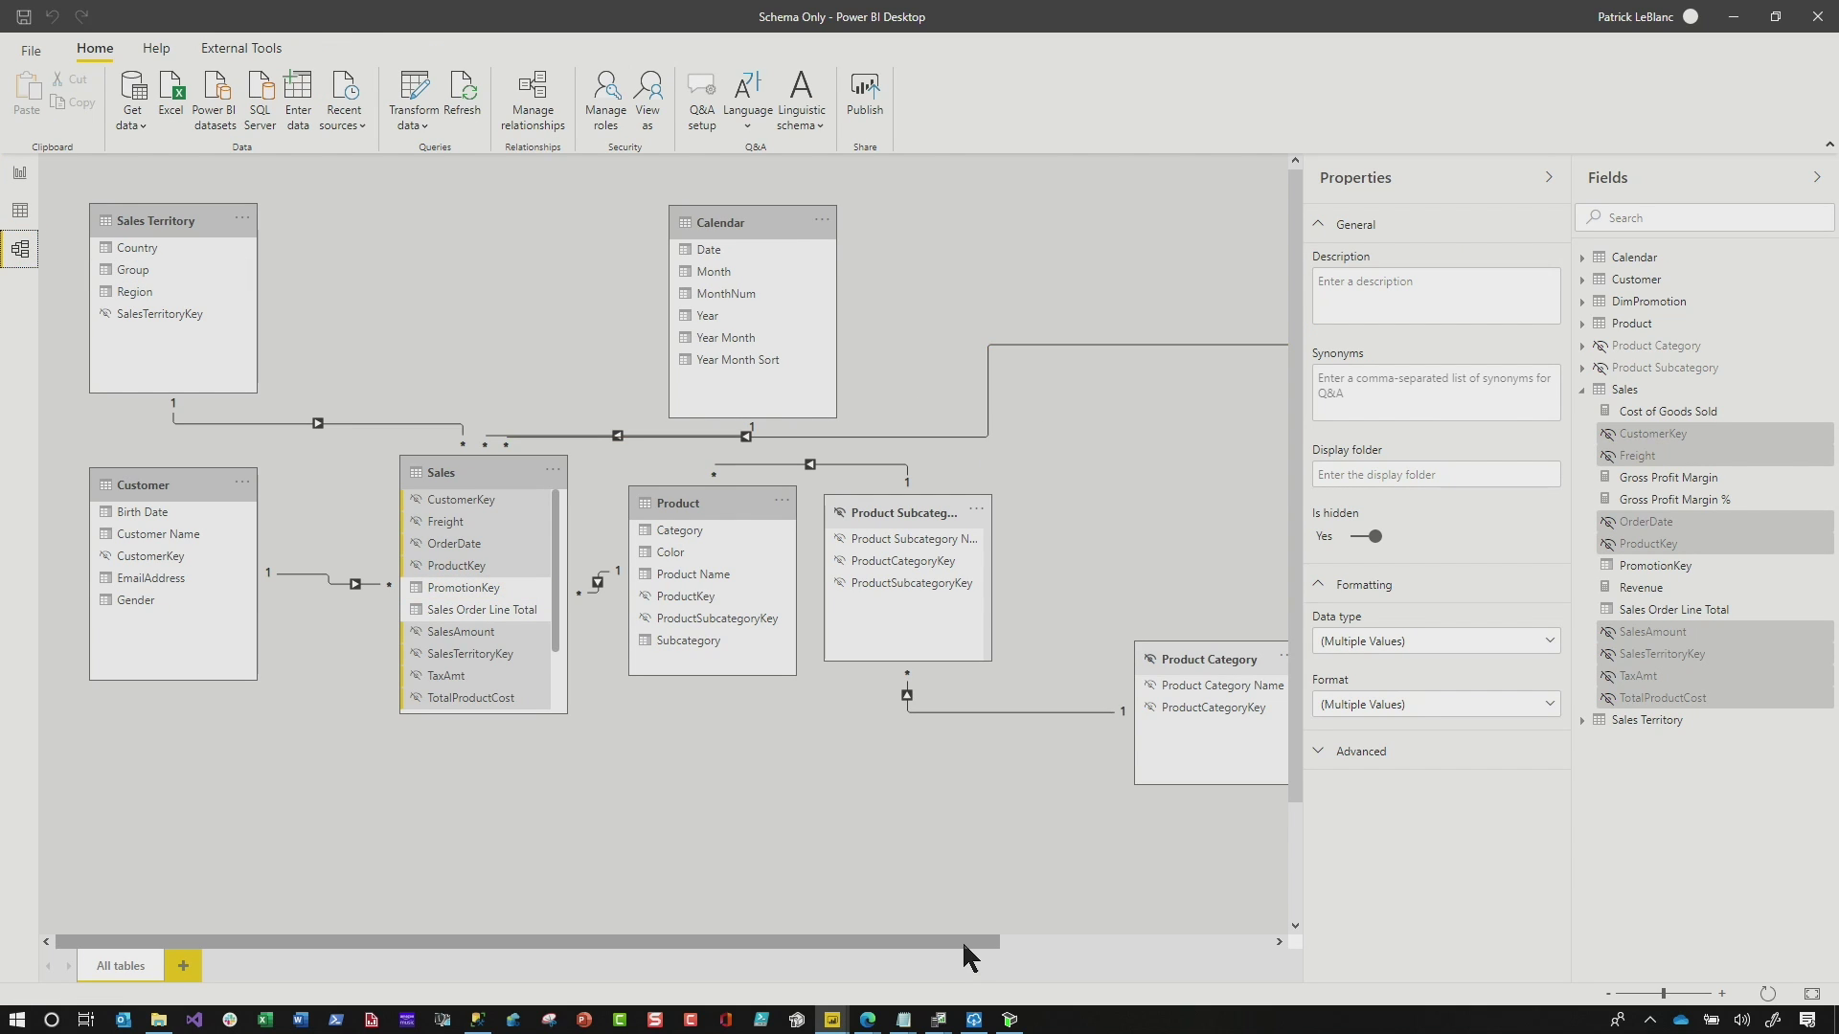
drag(963, 944, 1143, 929)
drag(1275, 220, 914, 220)
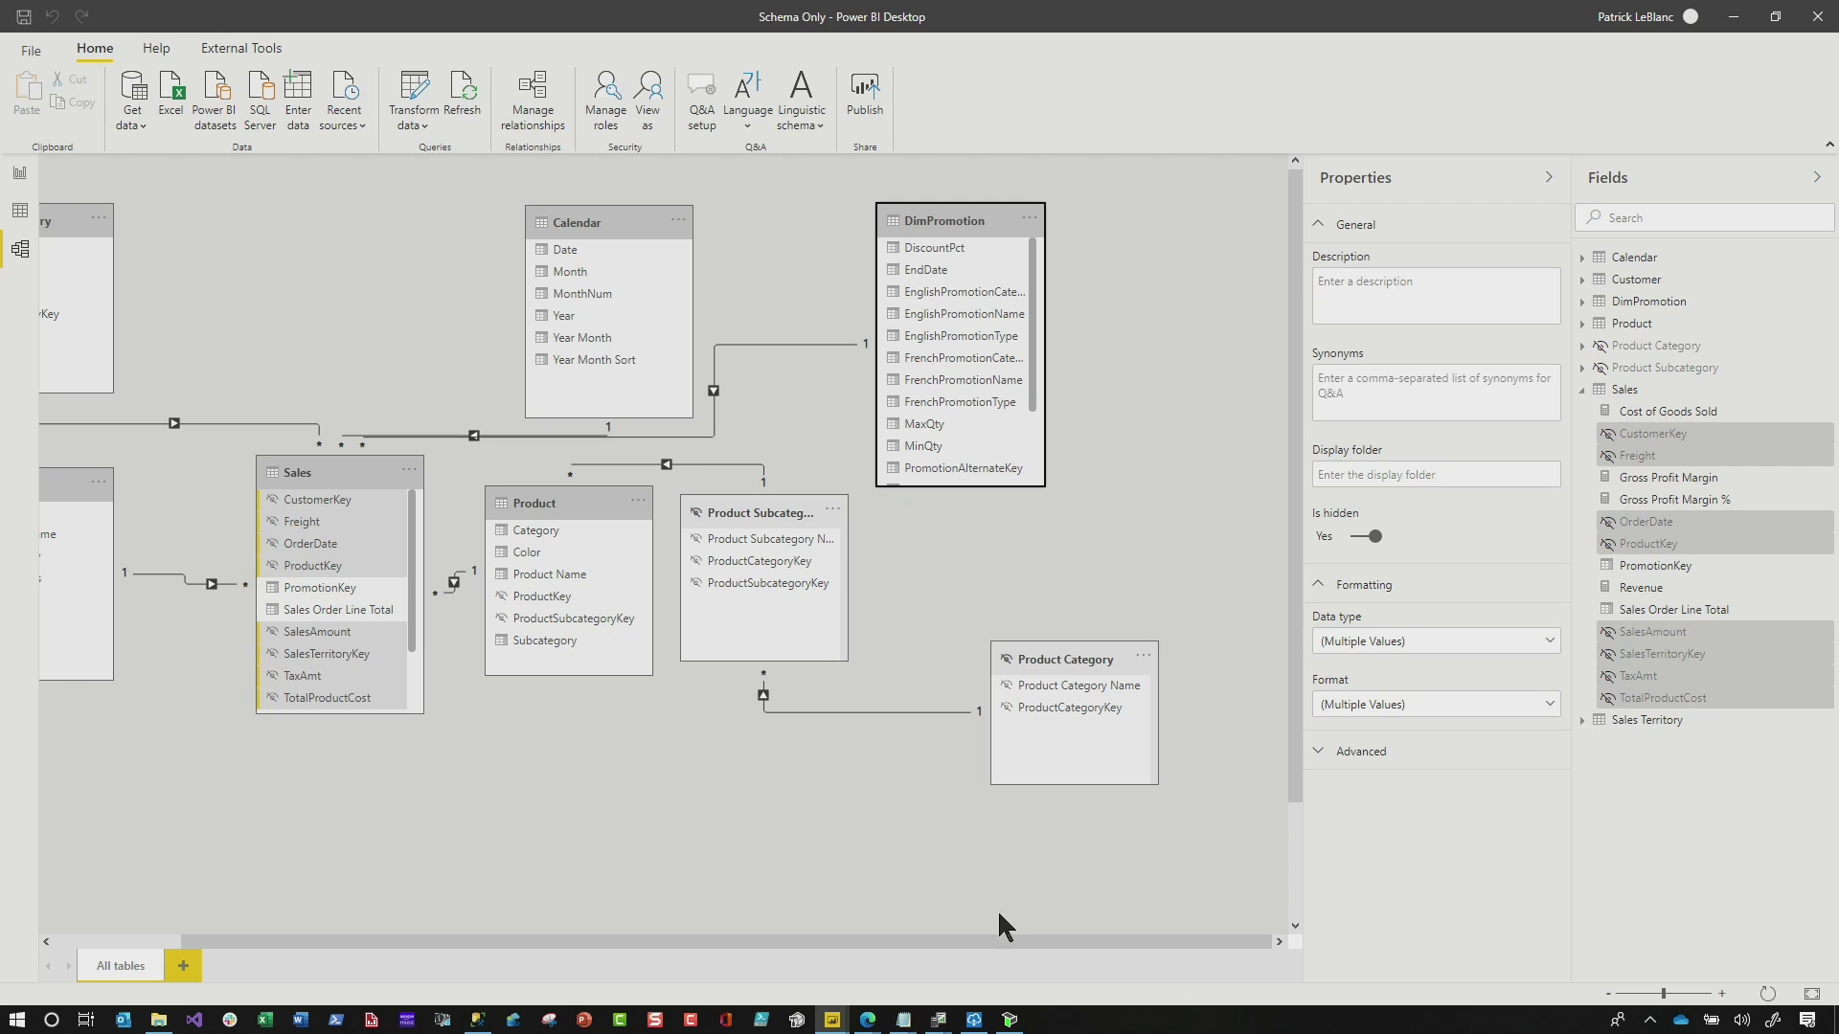
click(1013, 1020)
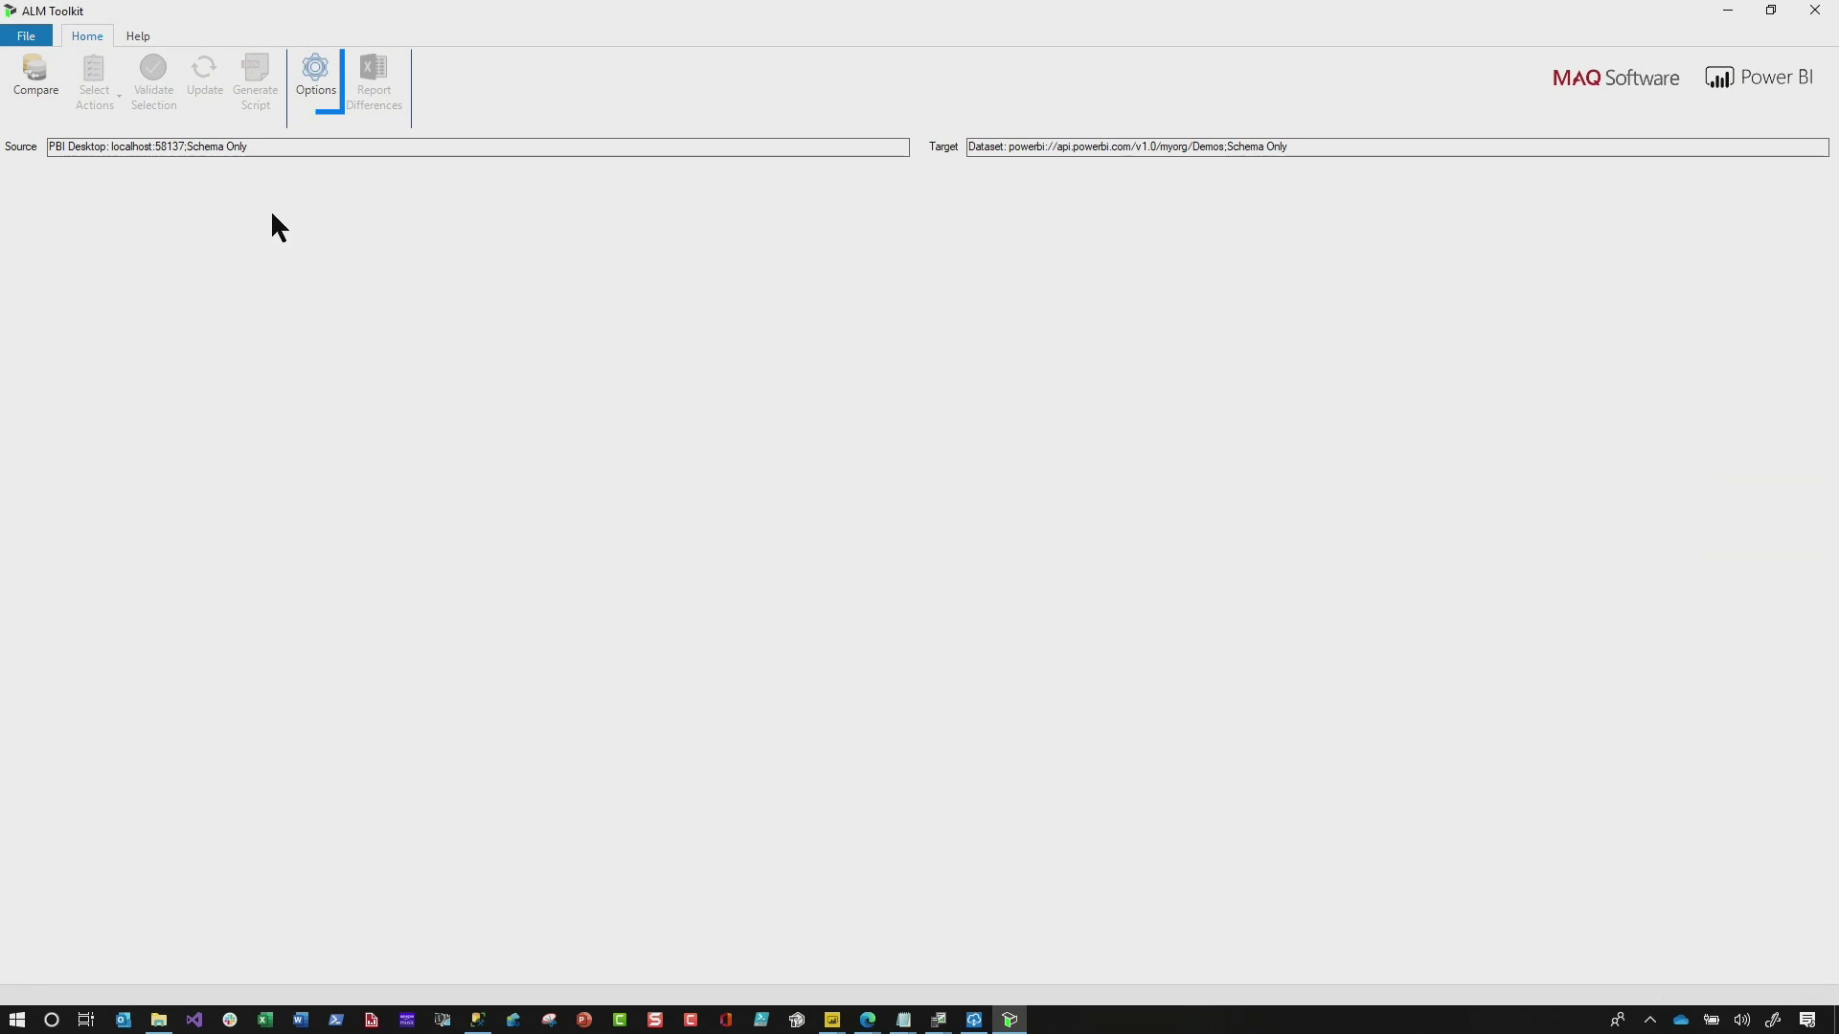
Step: Confirm the connection options and rerun the comparison against the service dataset
click(307, 73)
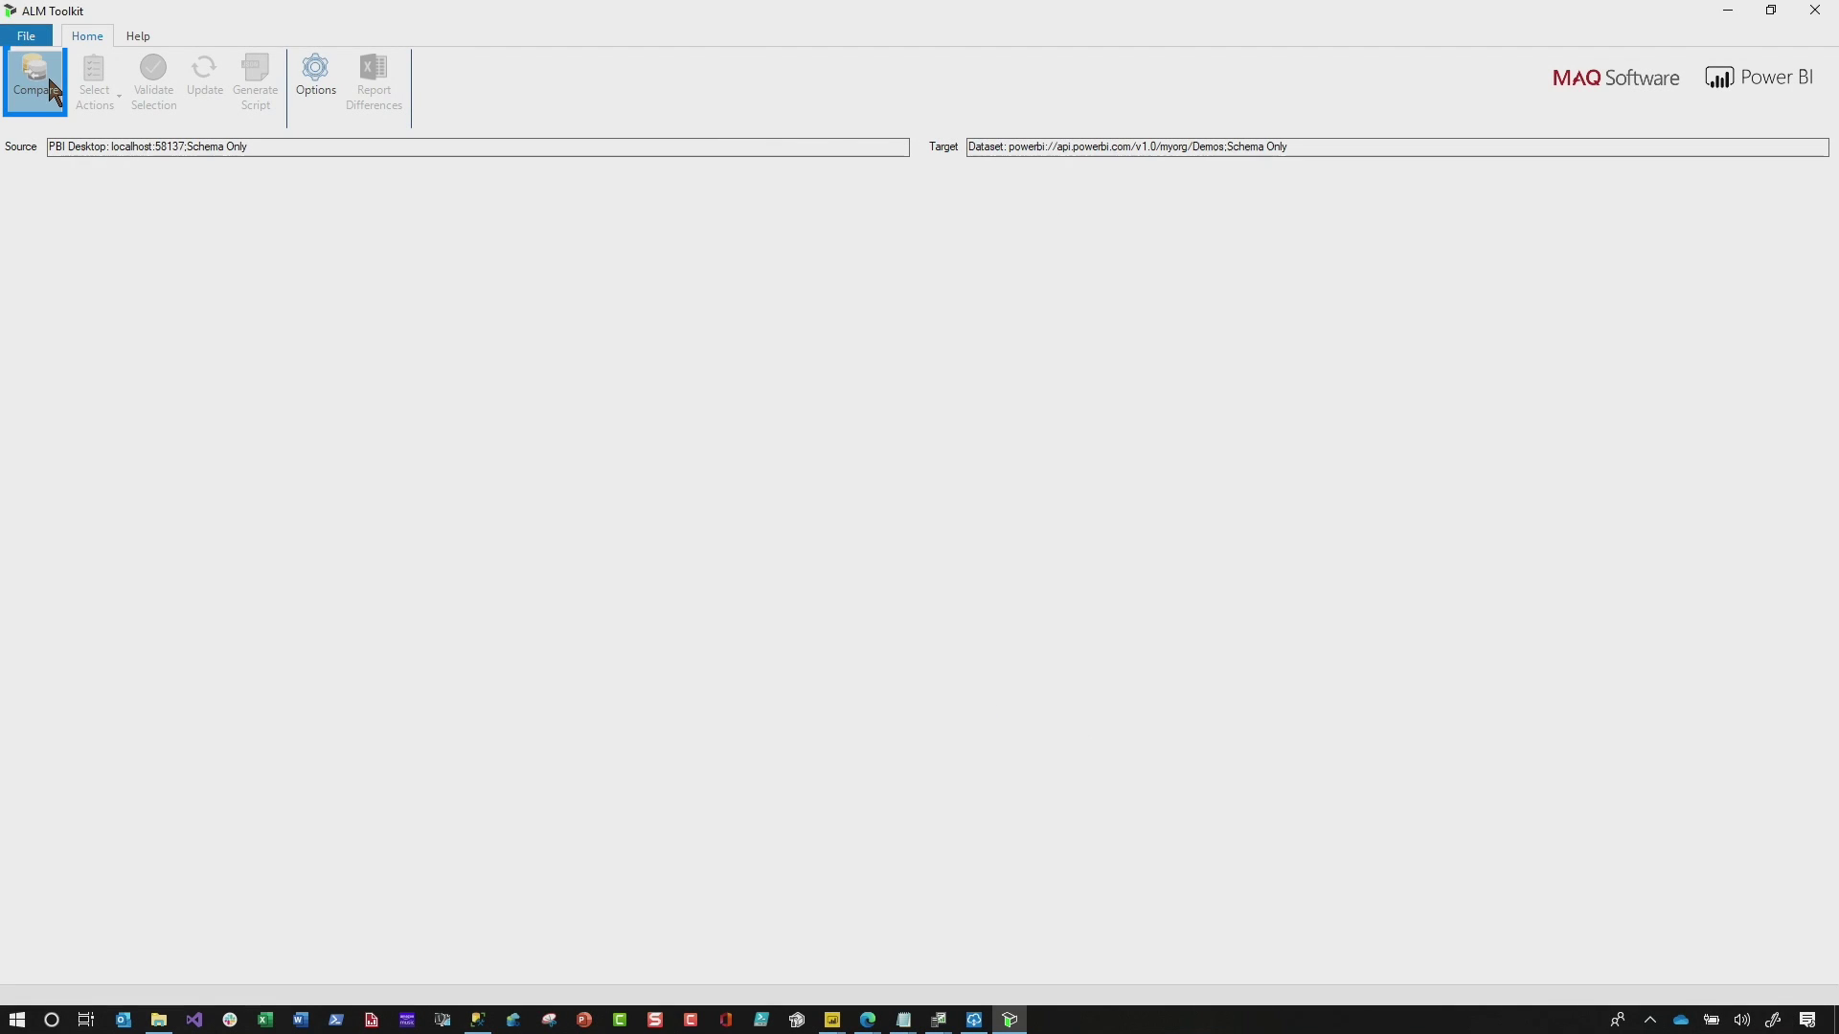
click(1053, 753)
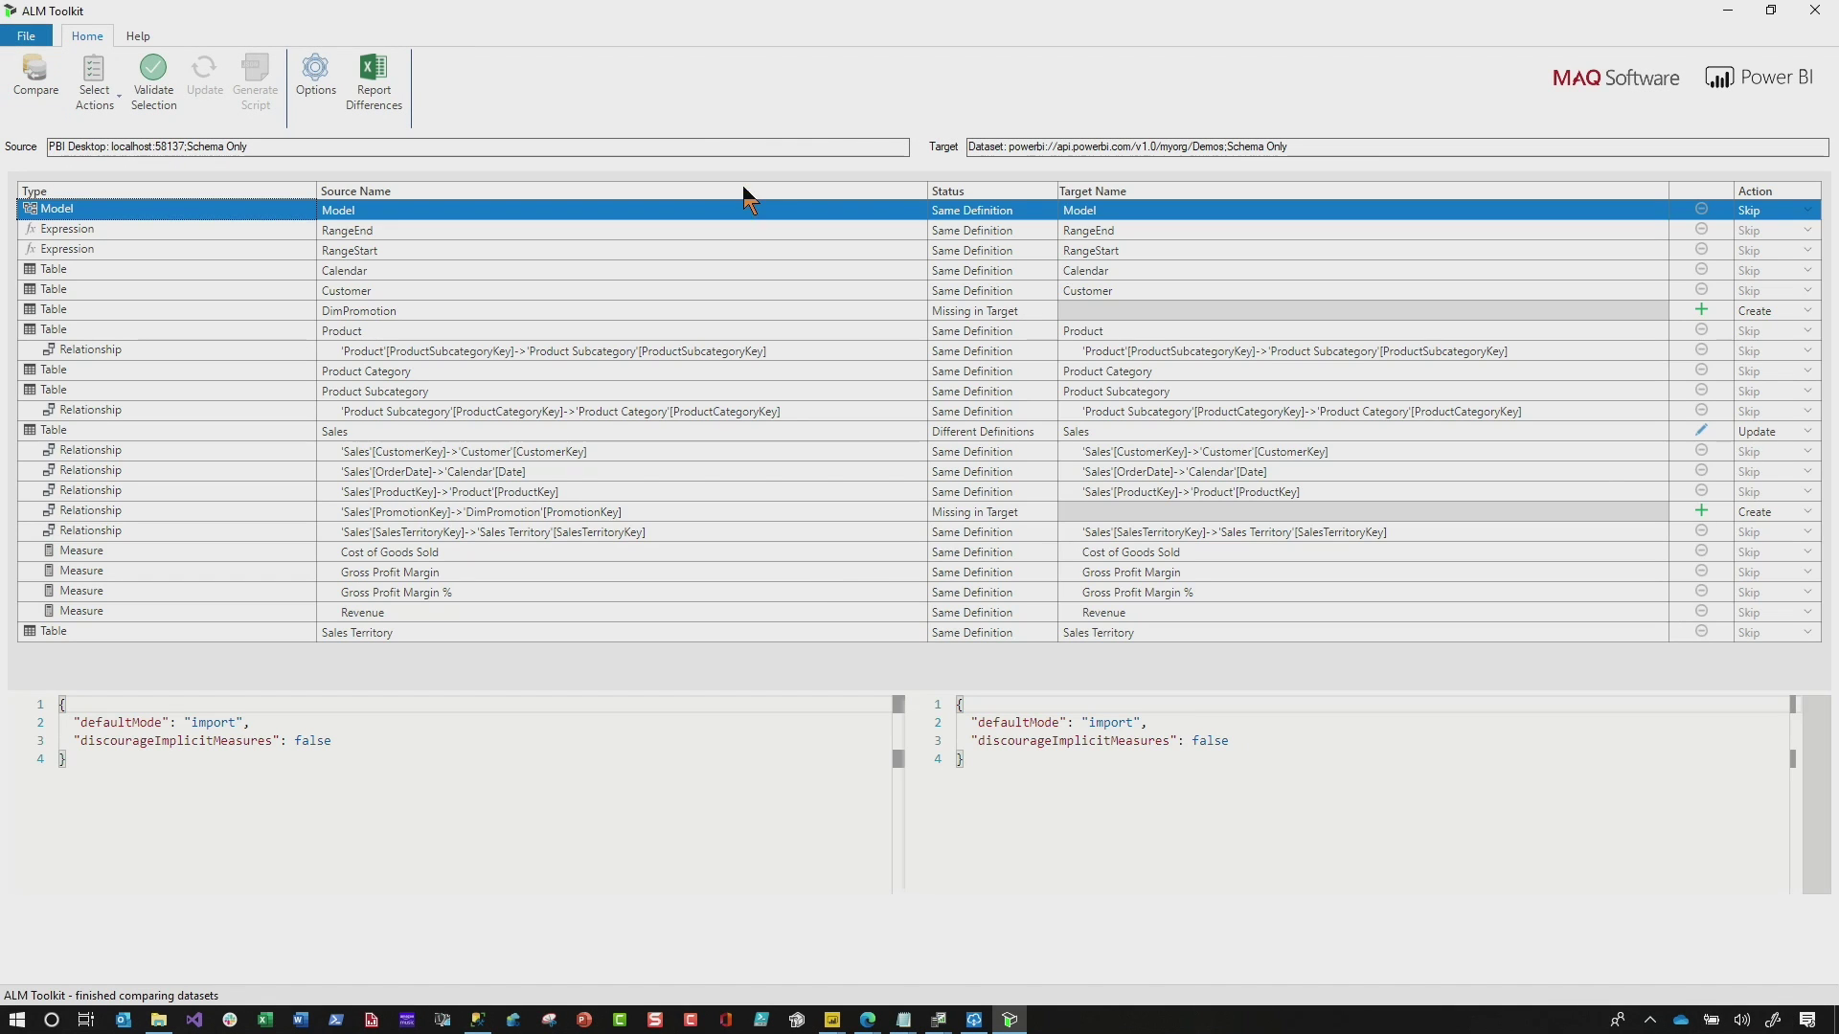
click(115, 100)
click(115, 128)
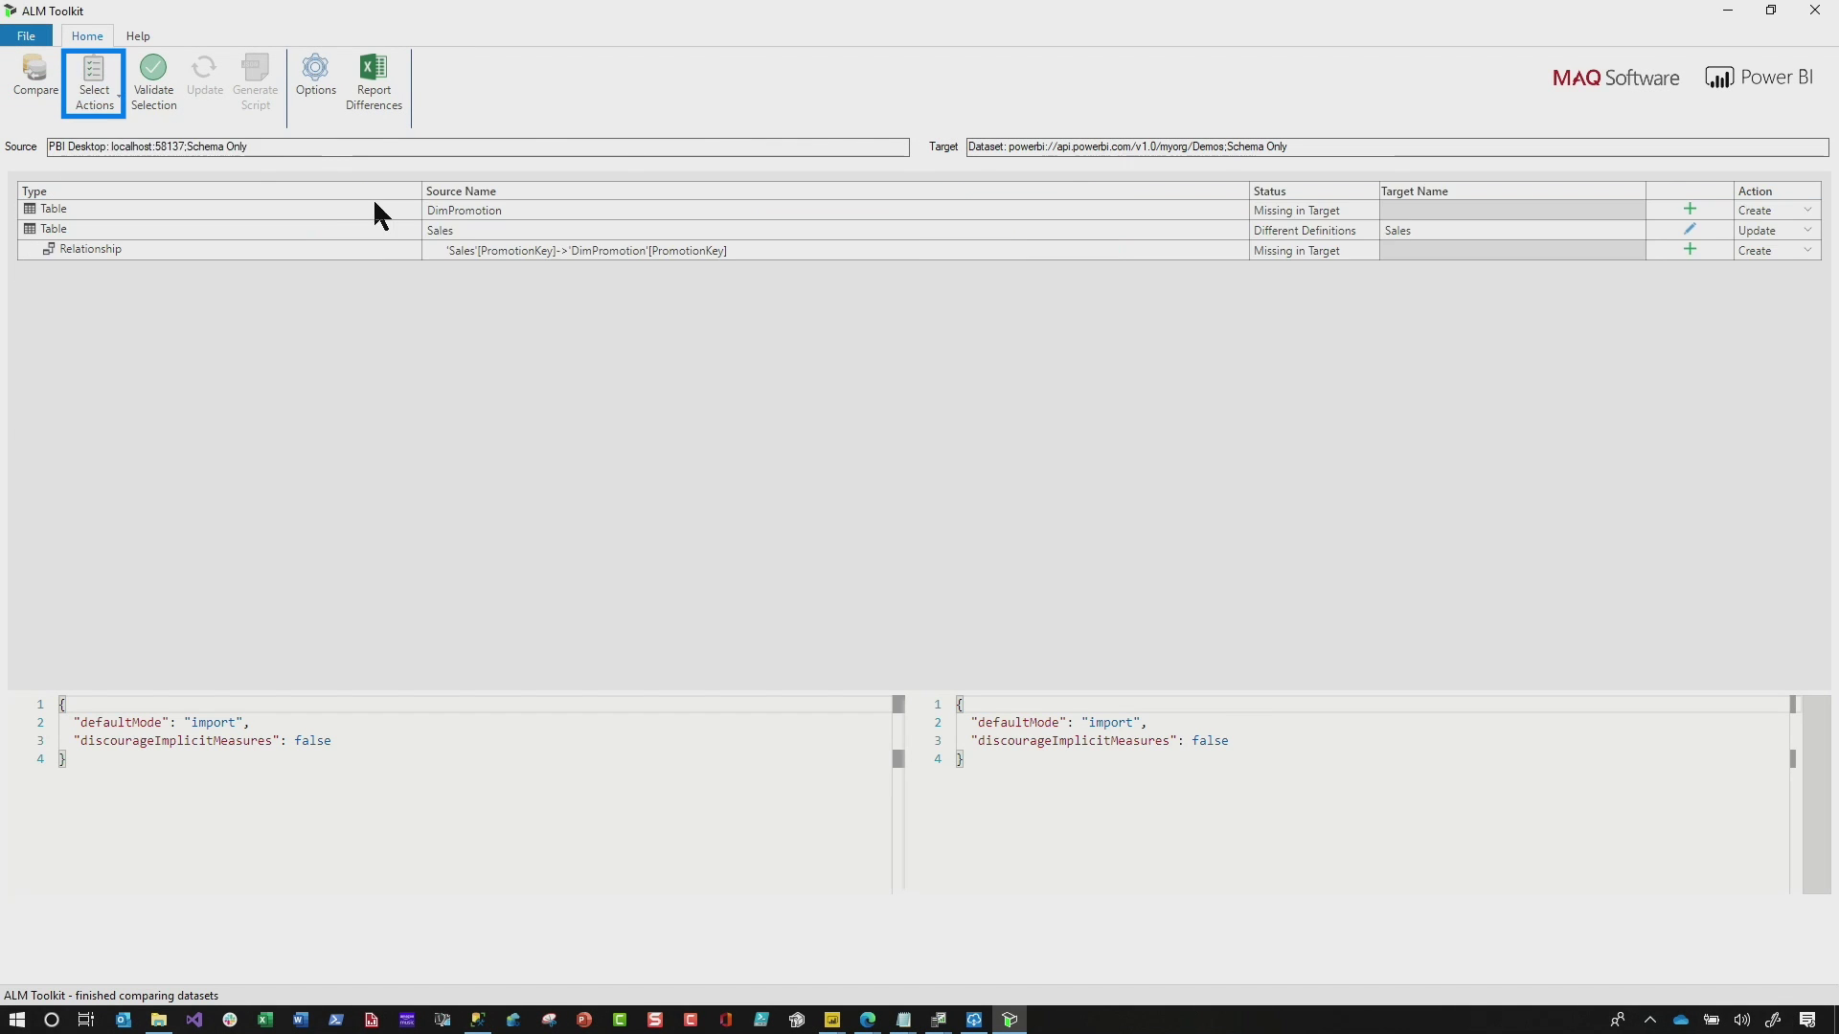
click(419, 216)
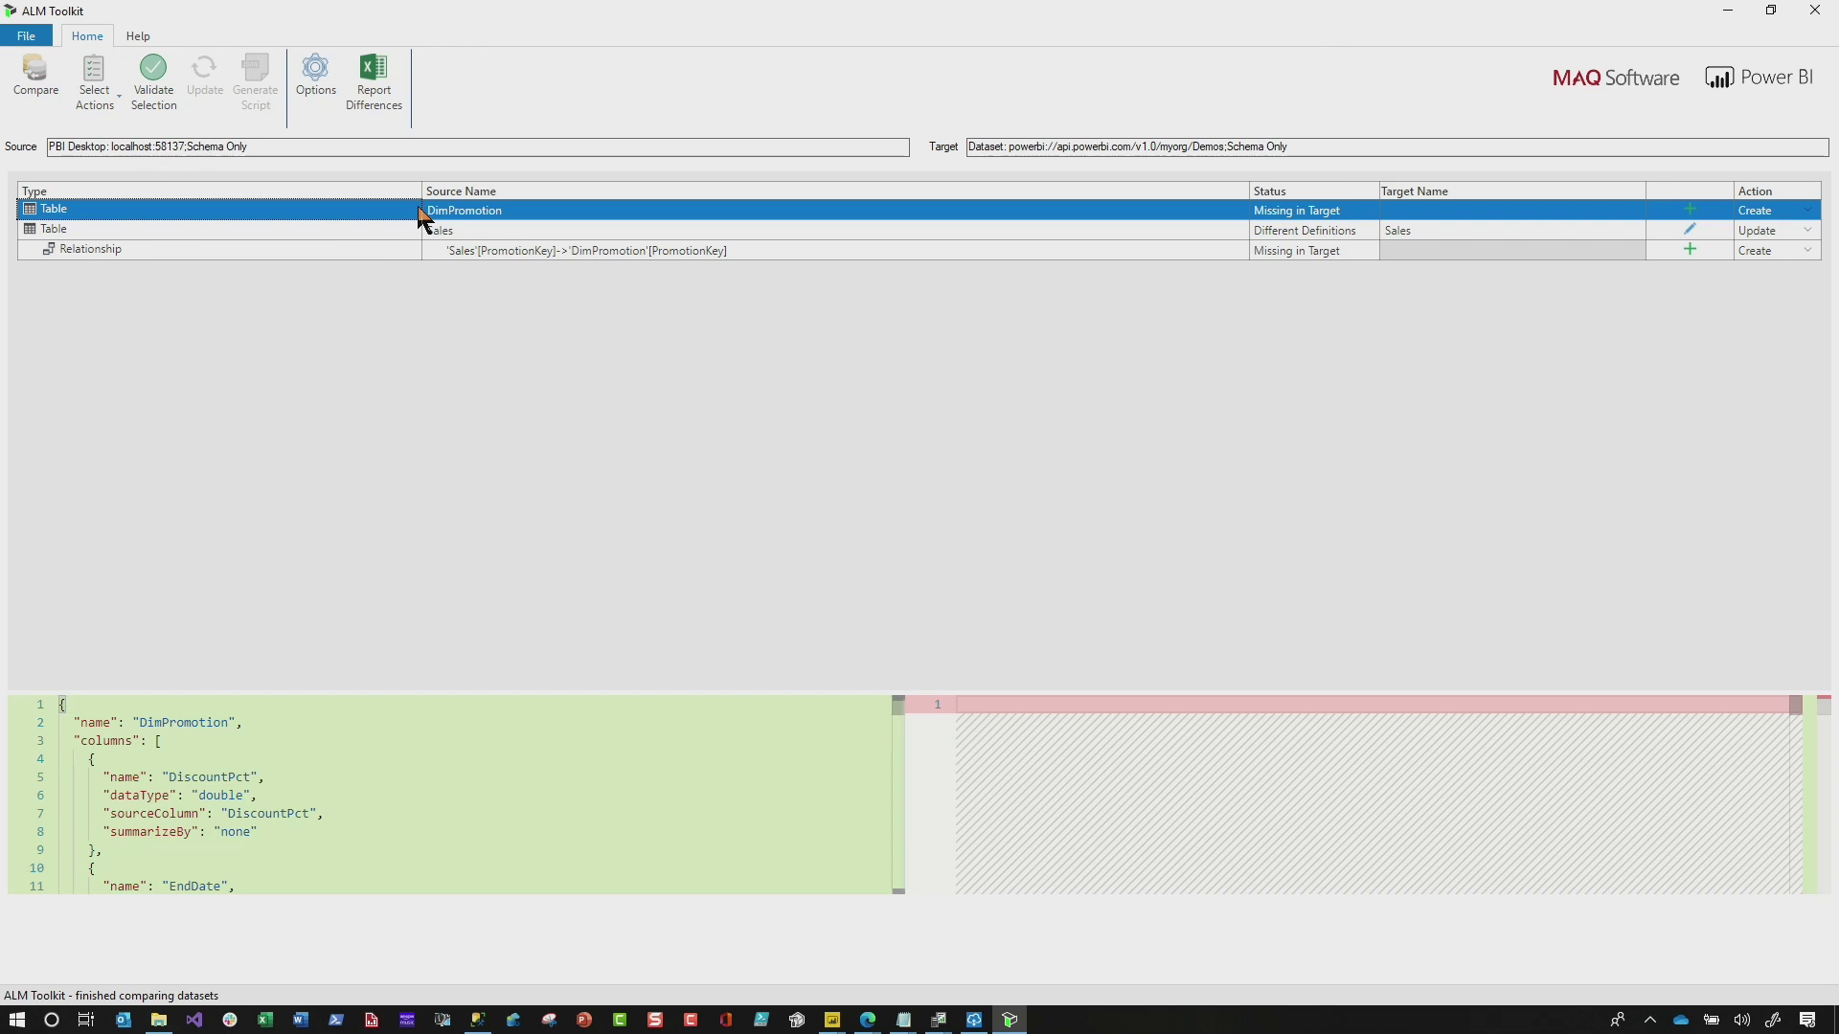
click(464, 235)
click(1806, 806)
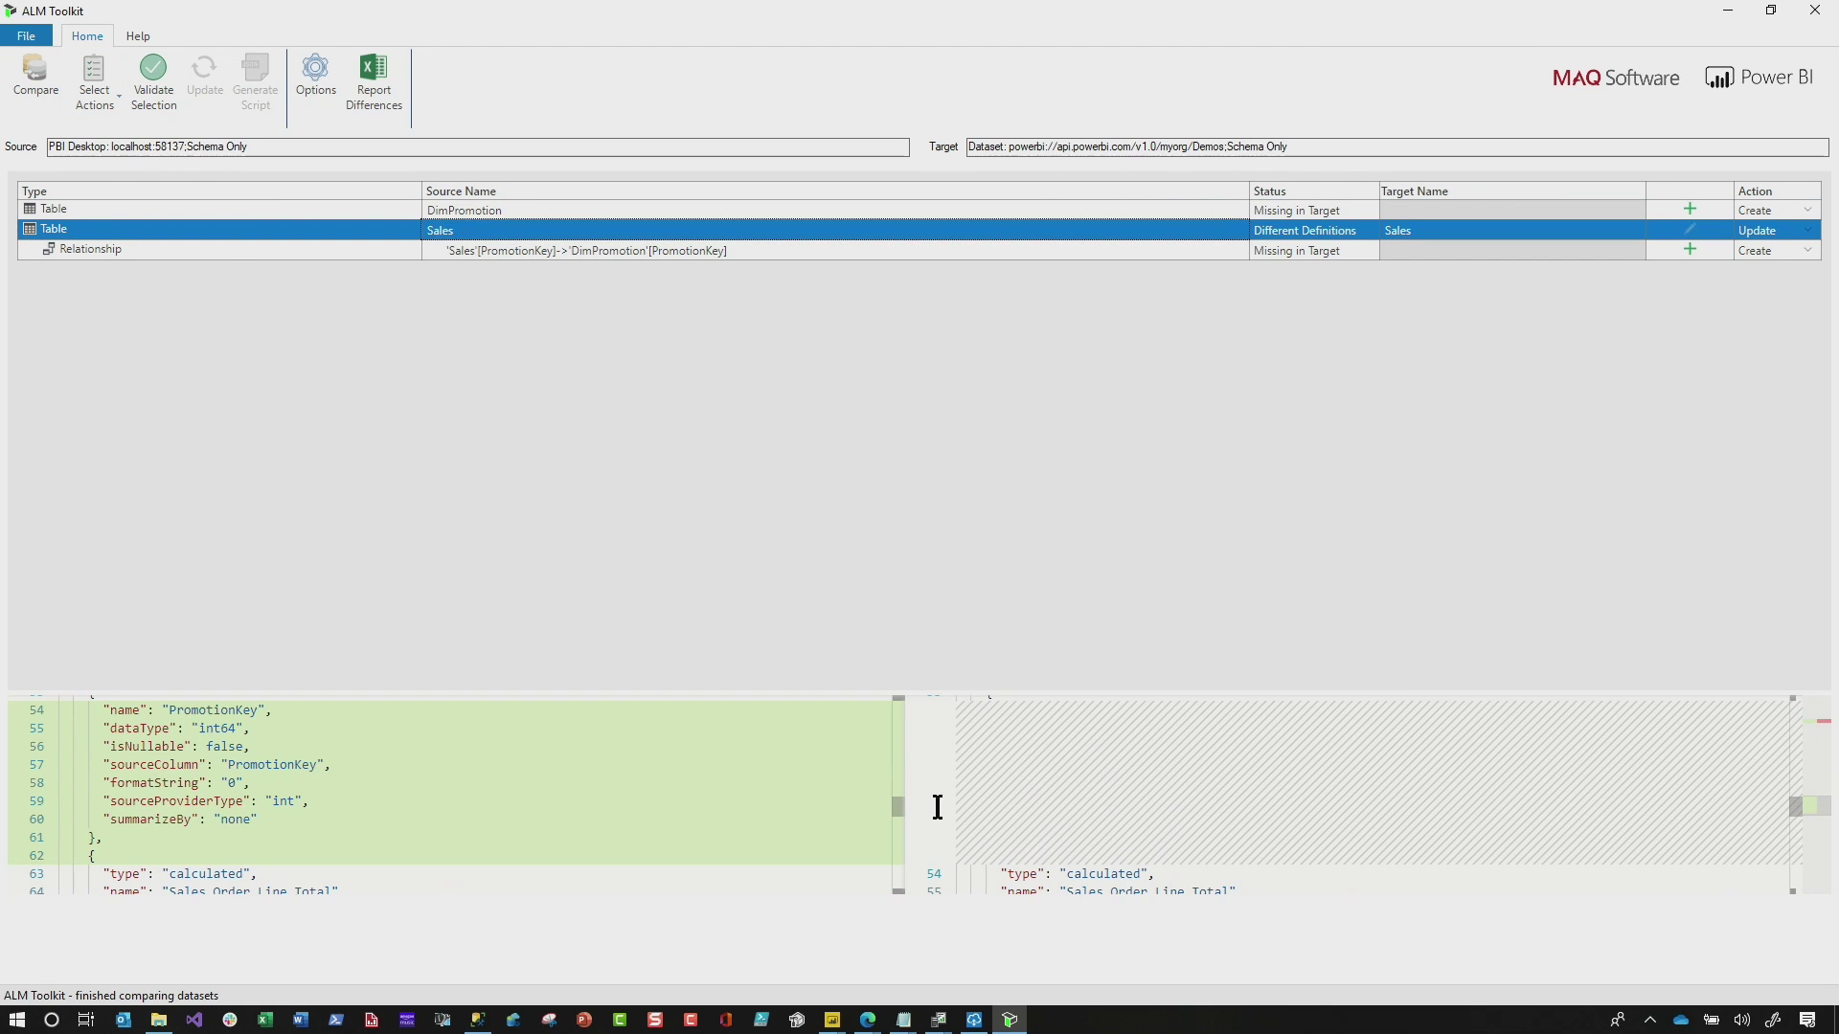
click(499, 253)
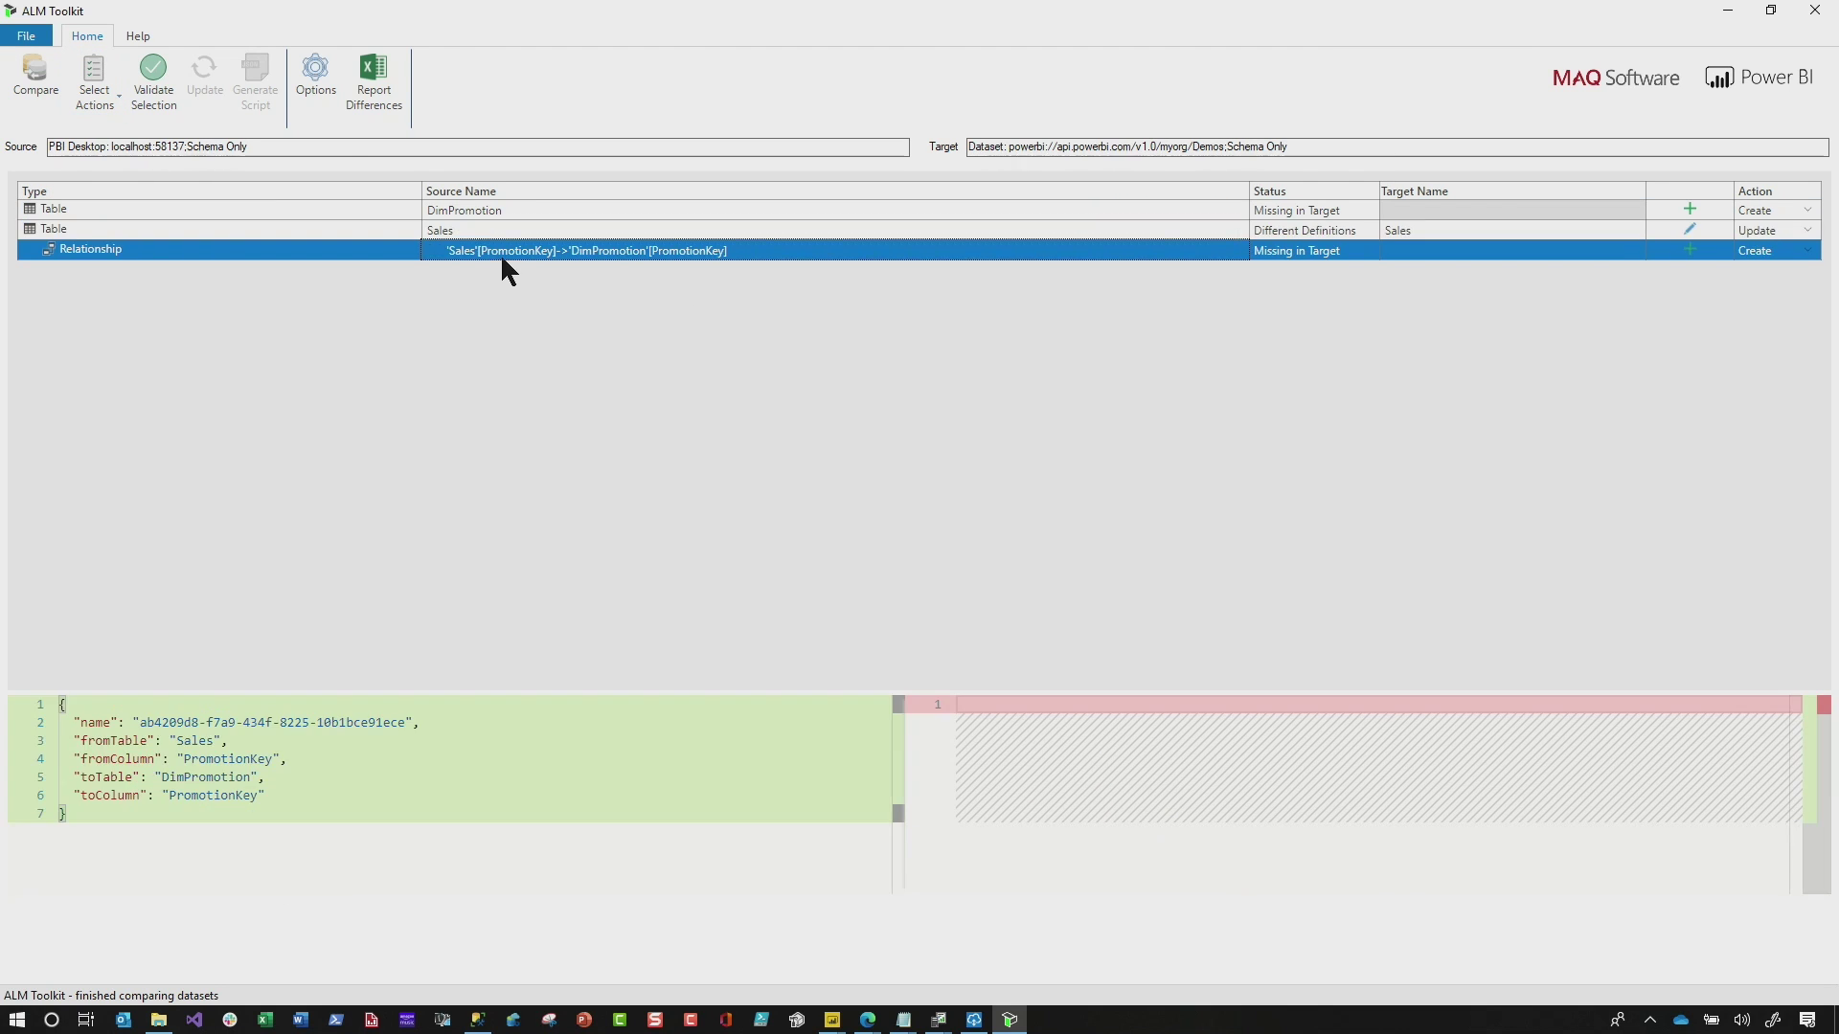
Step: Validate the DimPromotion, Sales and relationship changes while restarting the Profiler trace
click(144, 98)
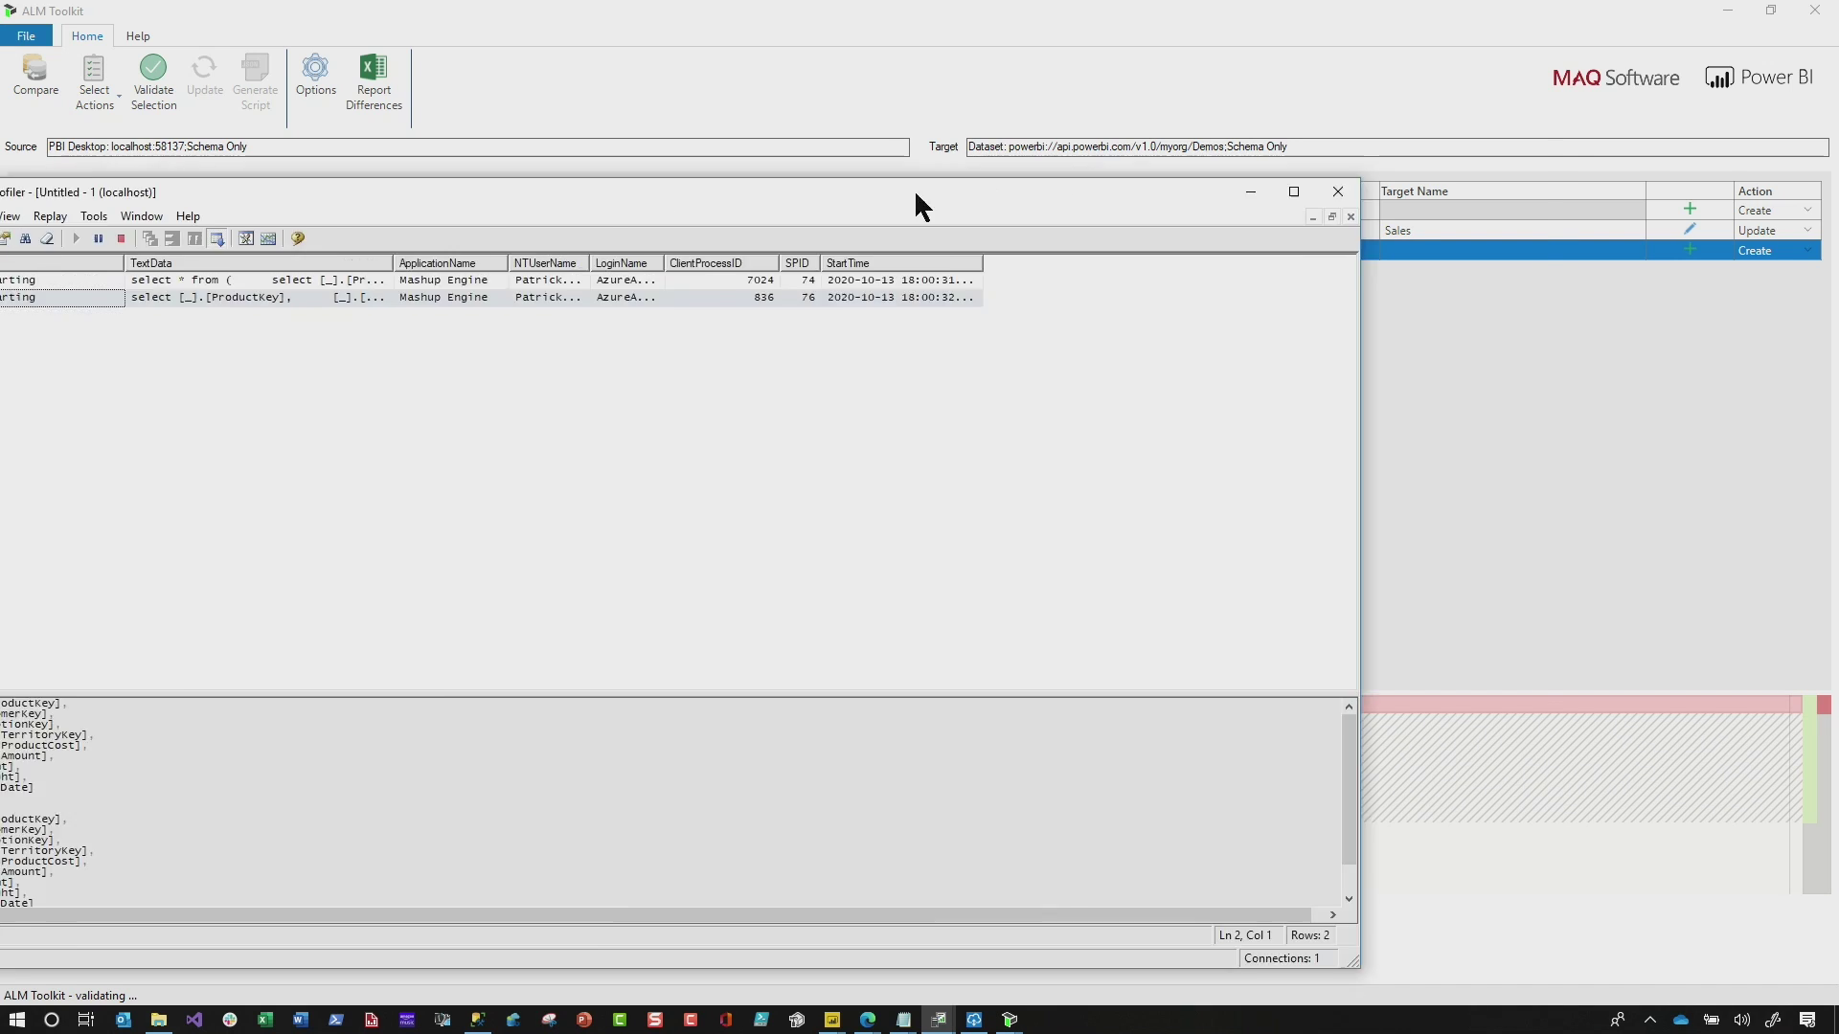
drag(914, 189, 1096, 97)
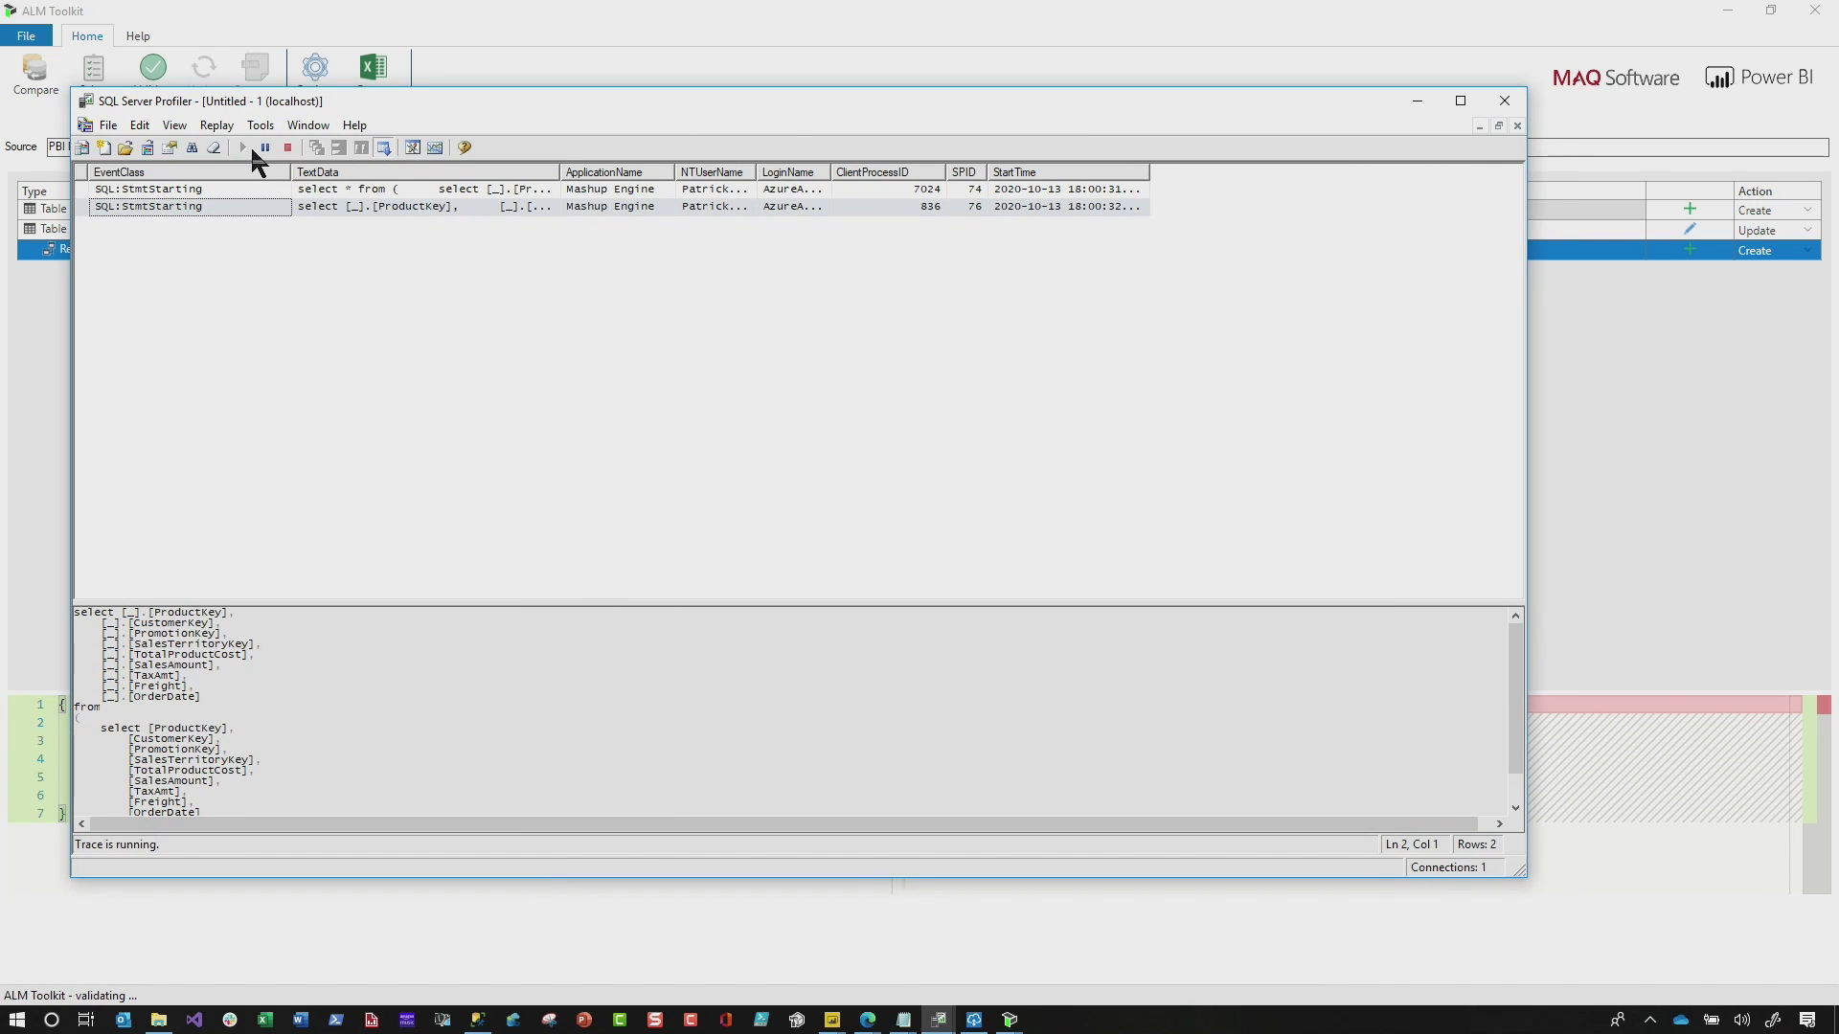
click(285, 147)
click(211, 147)
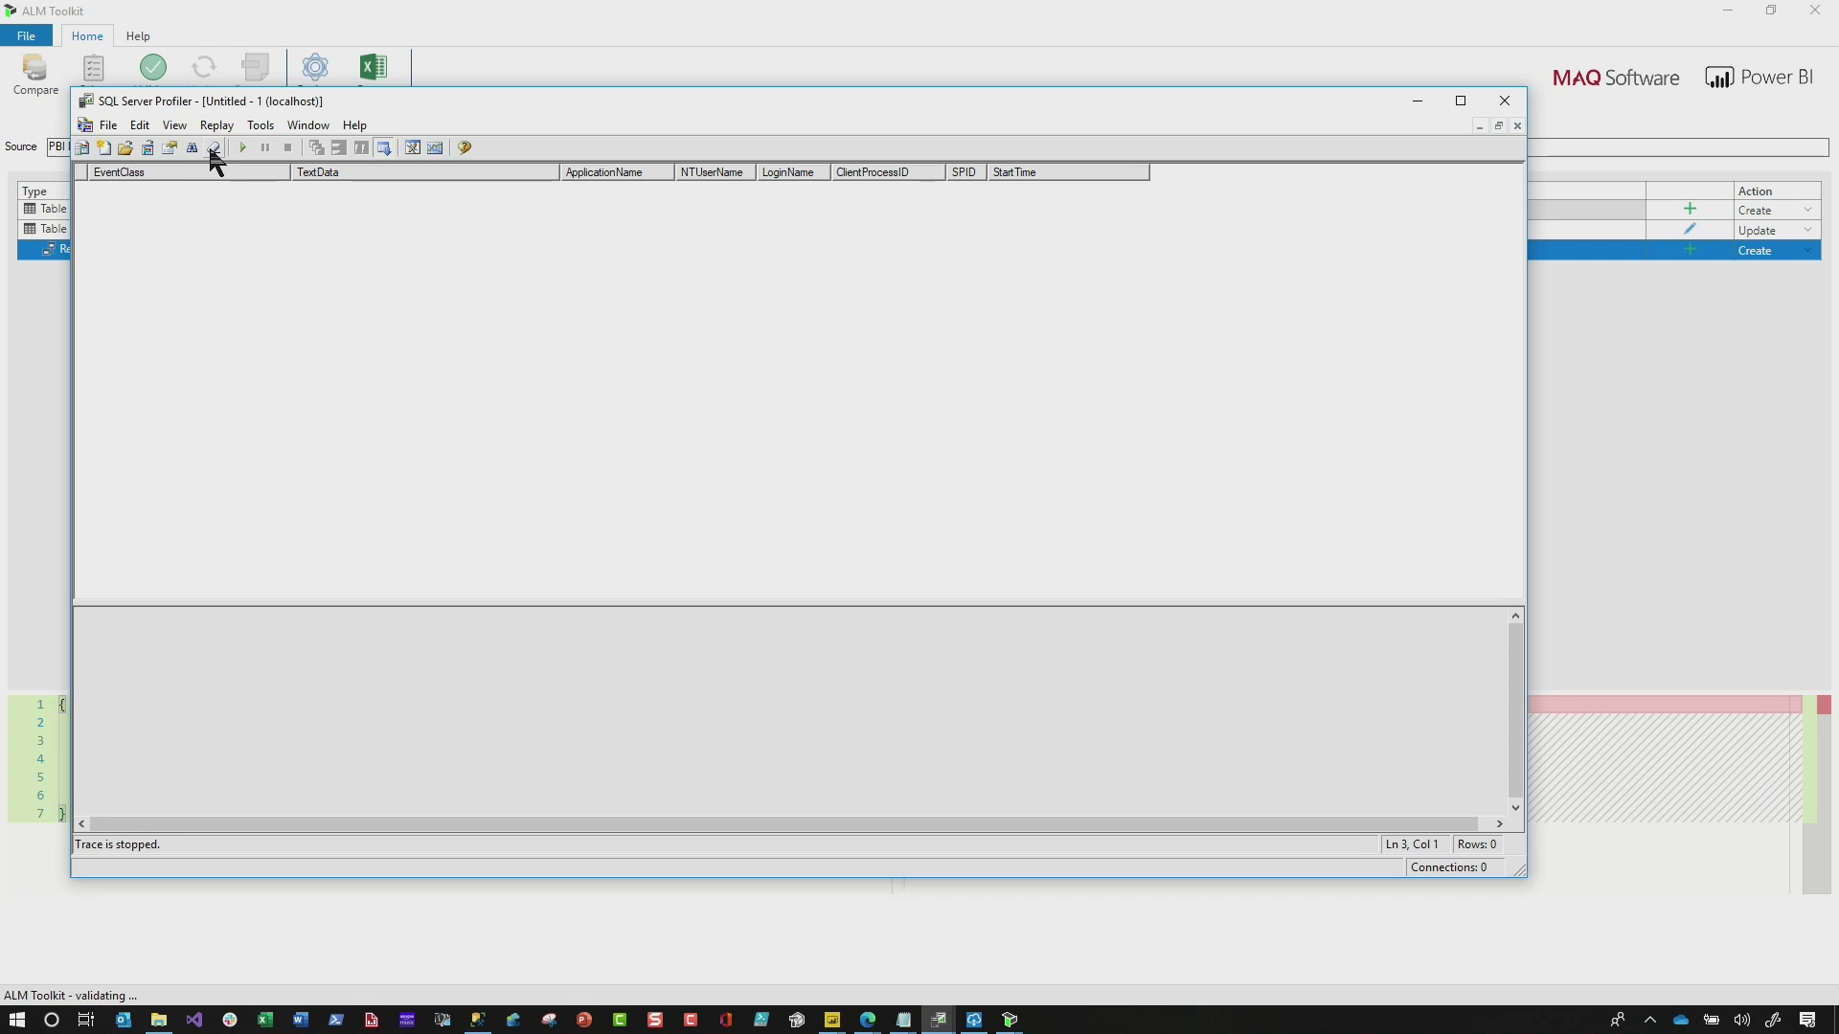
click(242, 146)
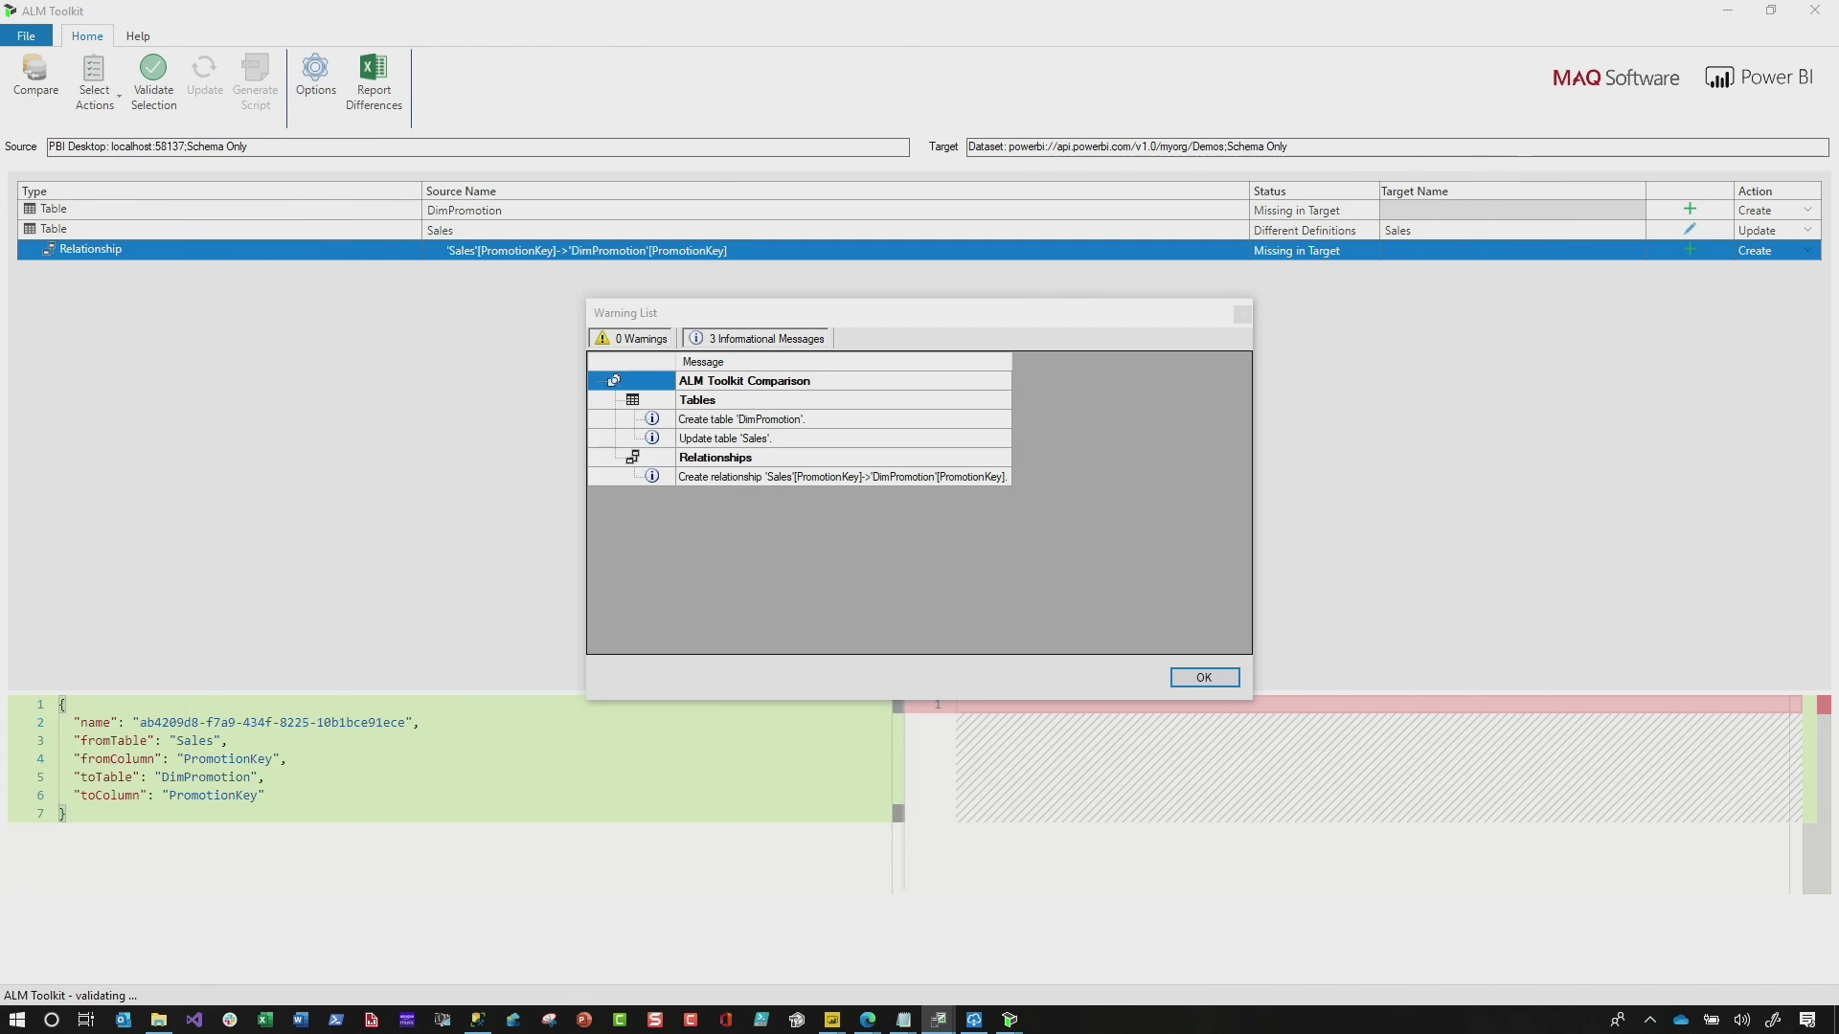
click(1178, 674)
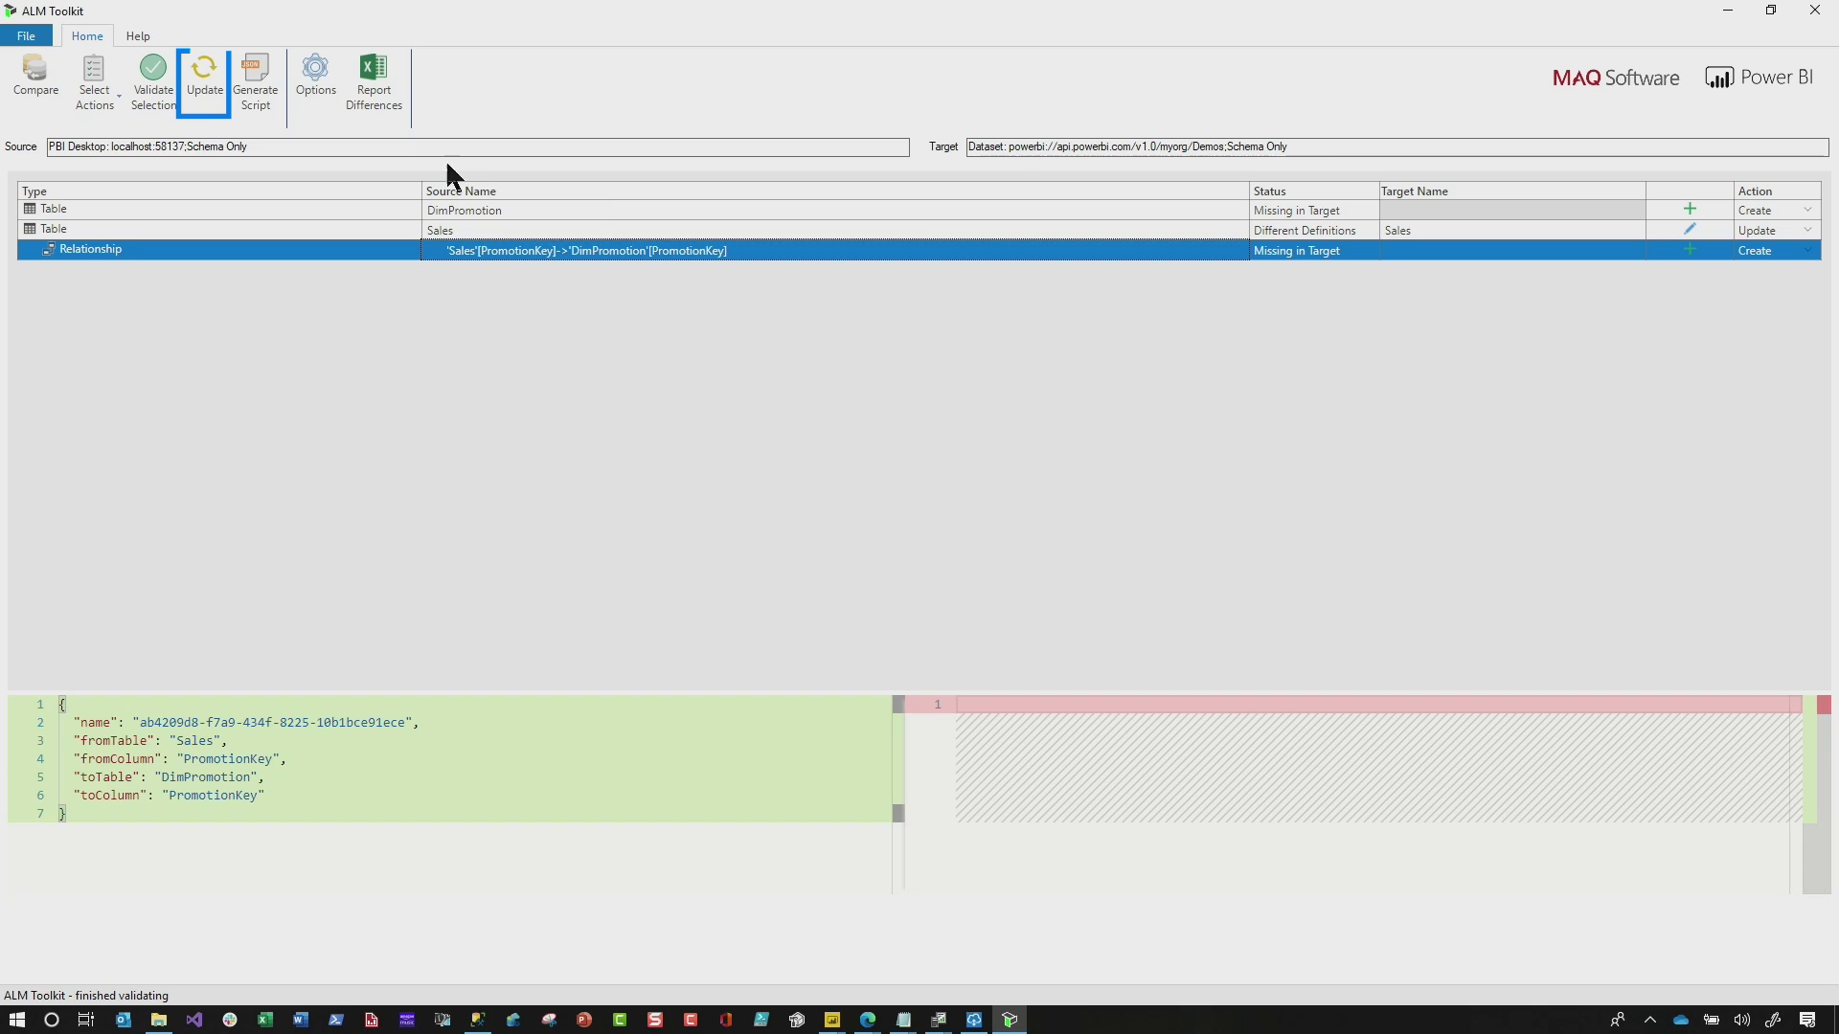
Step: Update the service dataset with DimPromotion, the Sales change and the new relationship
click(226, 83)
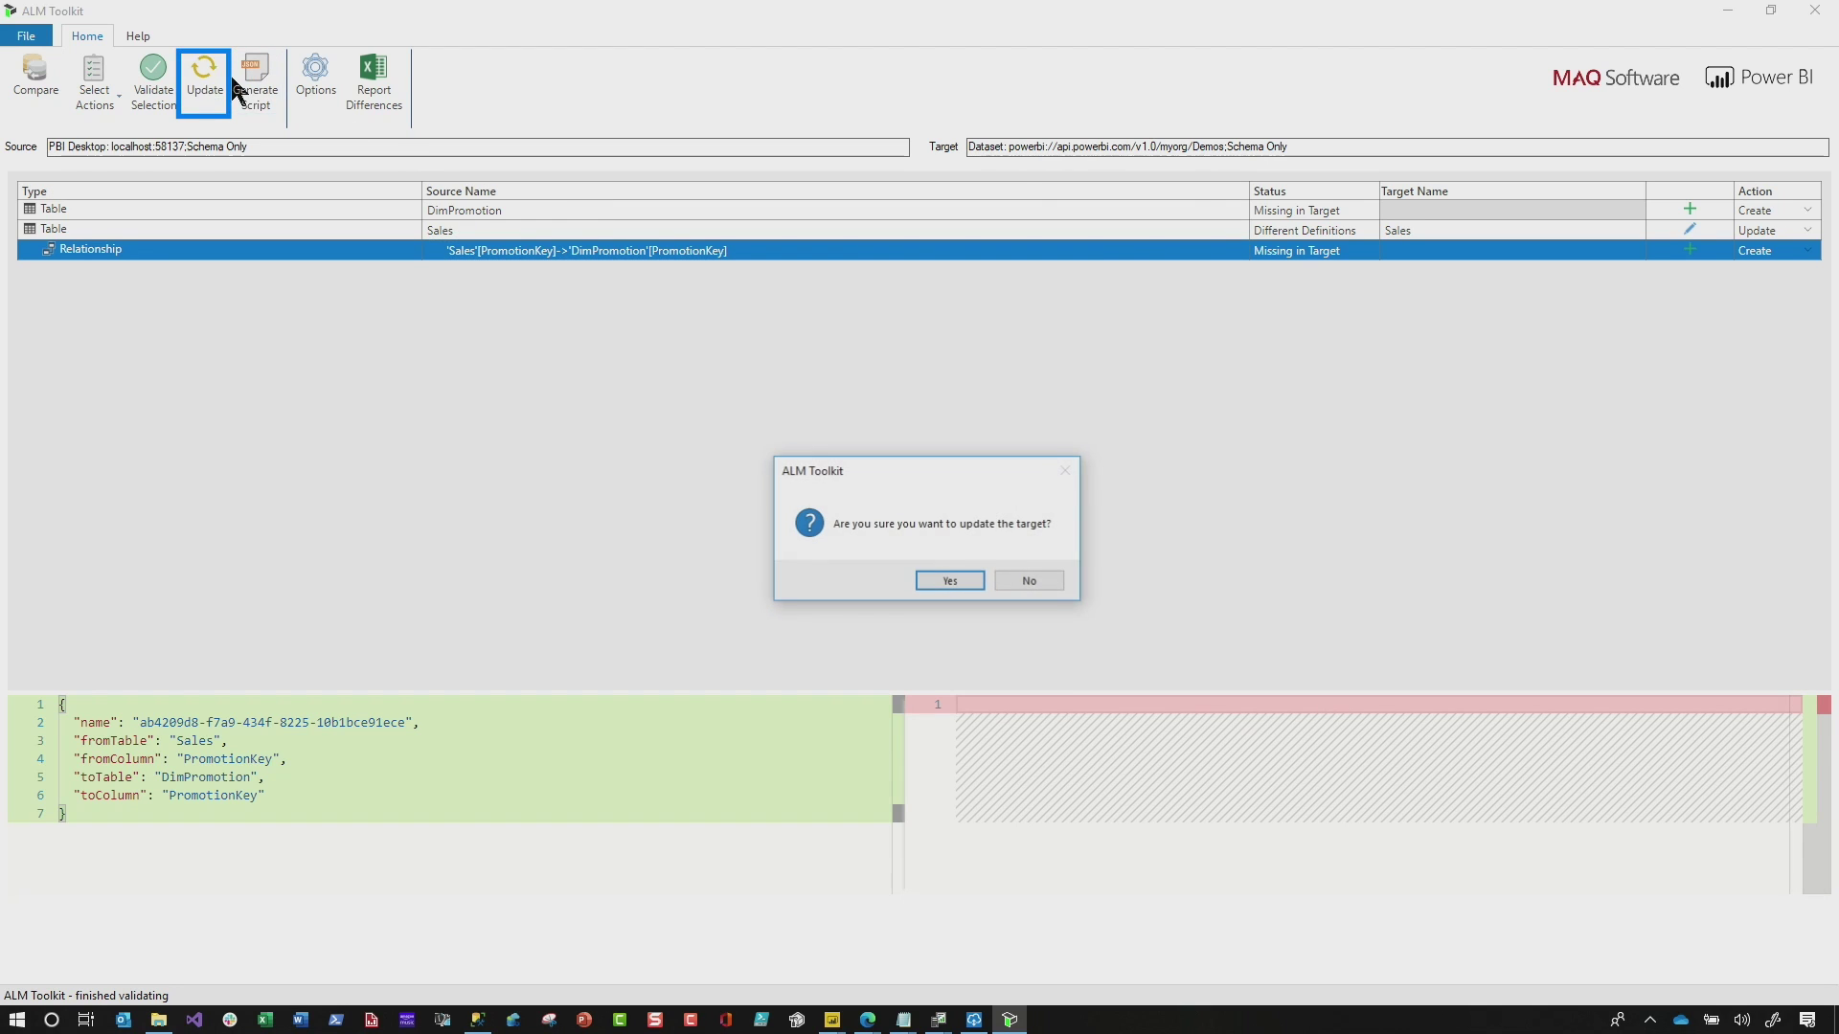
click(935, 577)
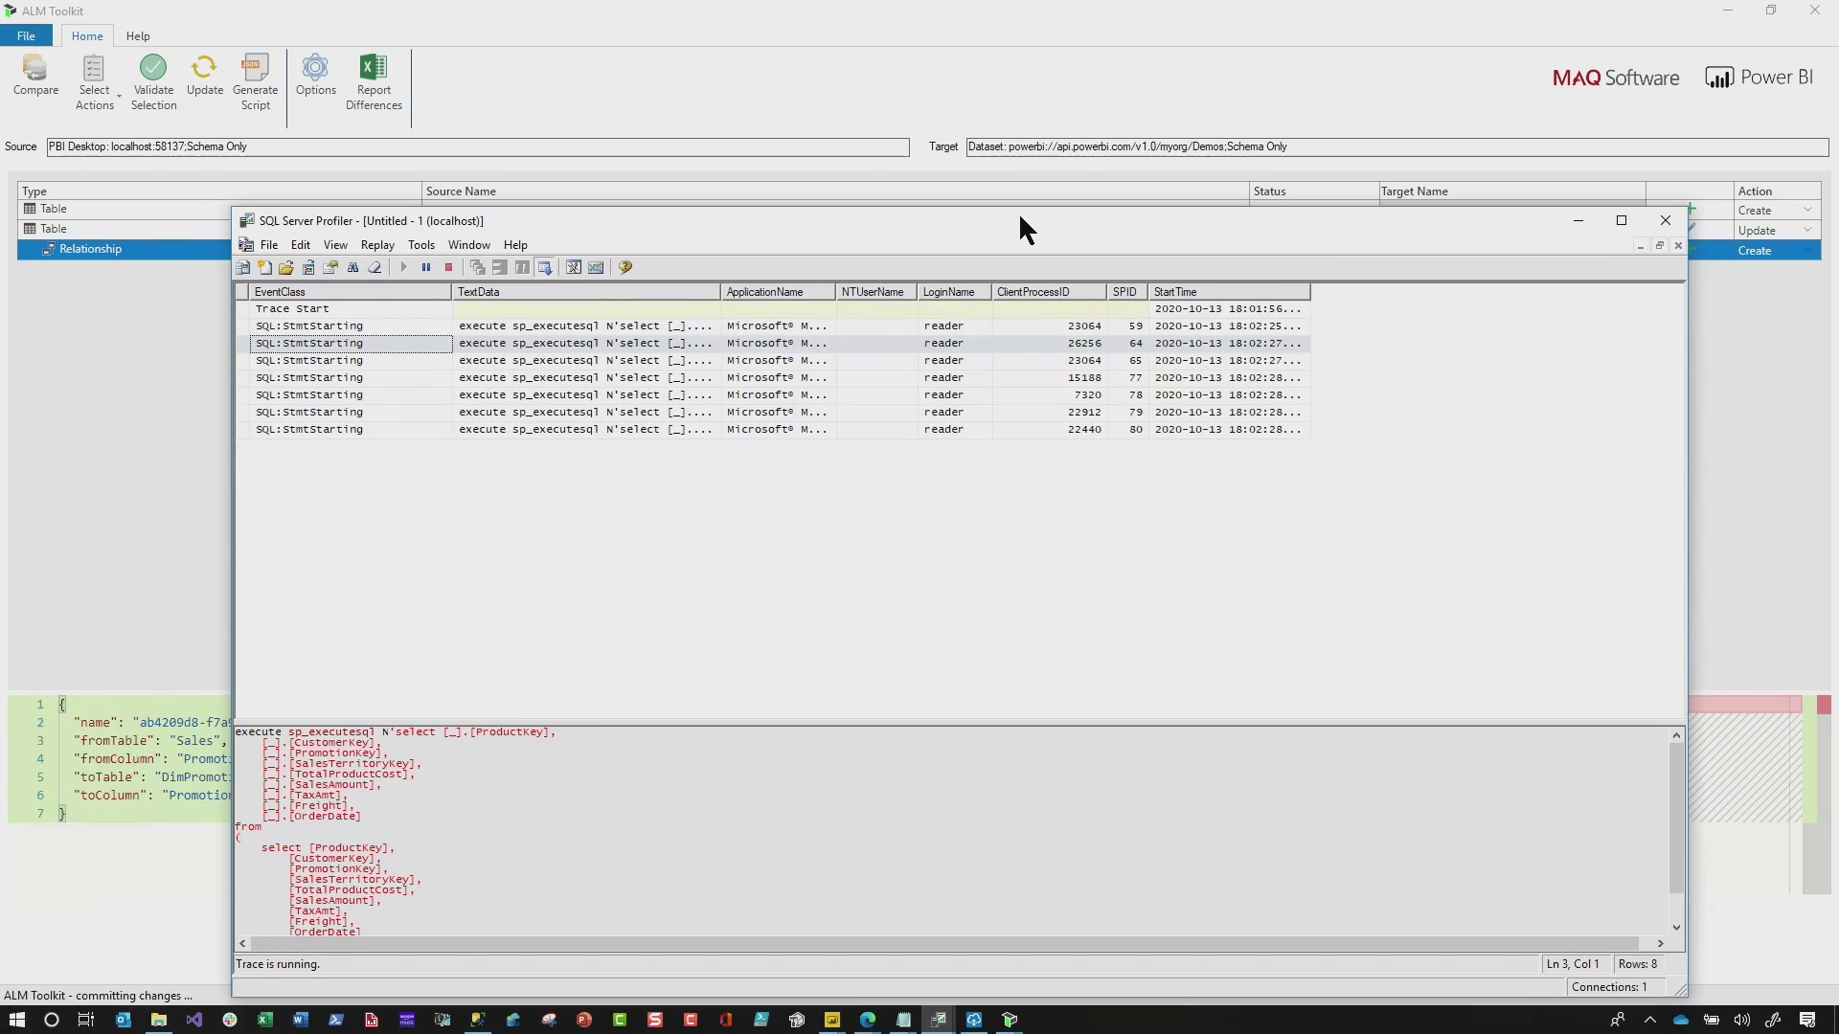
Step: Read the traced Sales queries for each date range, from 2010 to April–July 2020
click(638, 328)
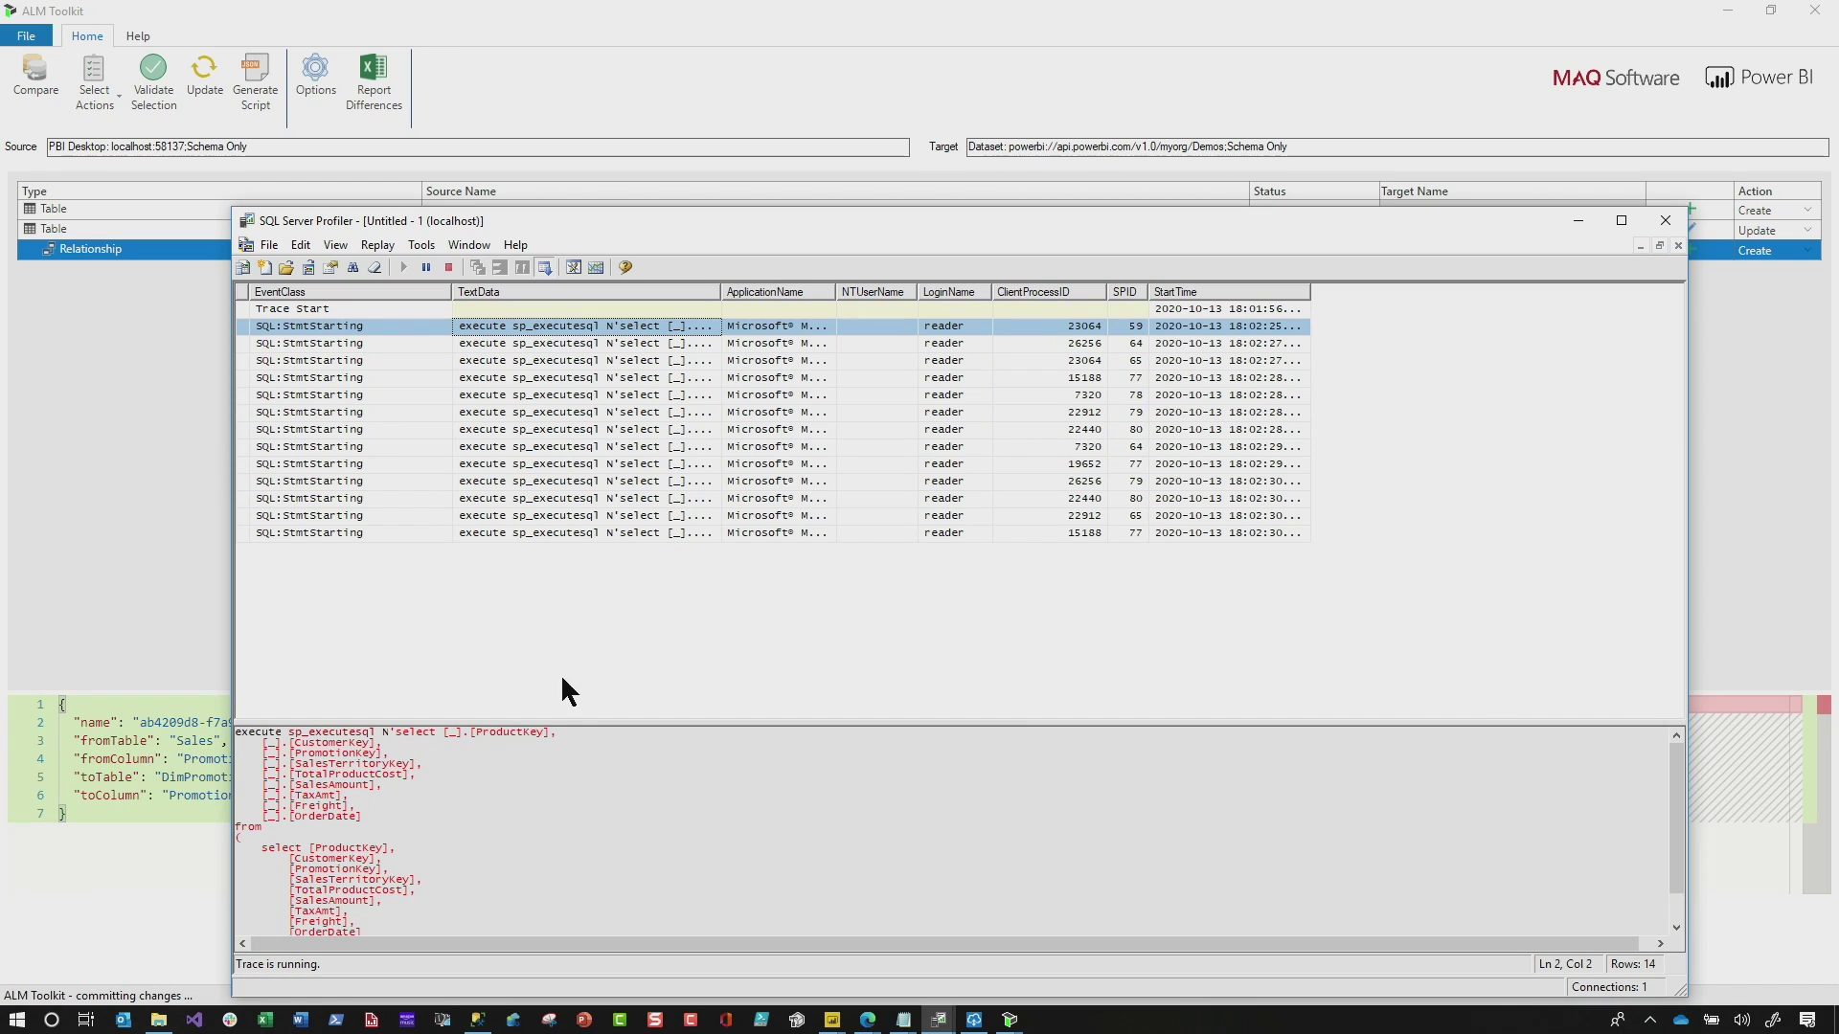
drag(576, 557, 576, 561)
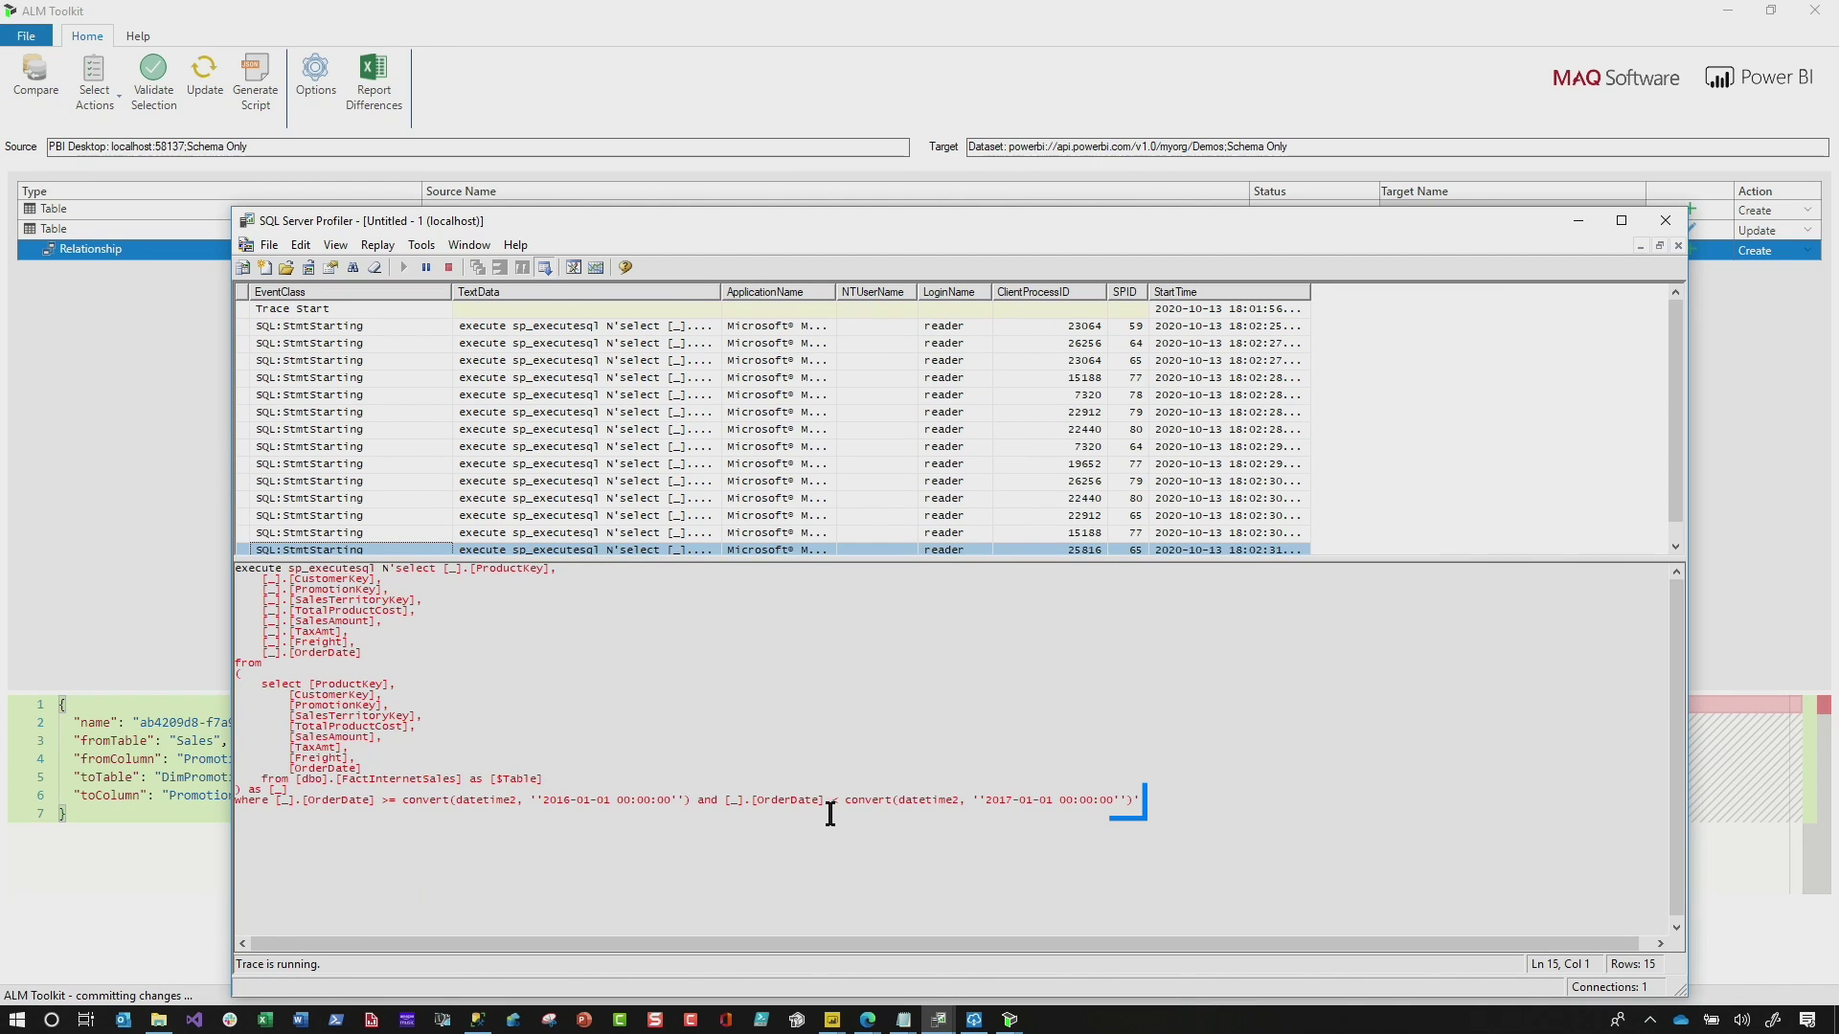
click(623, 327)
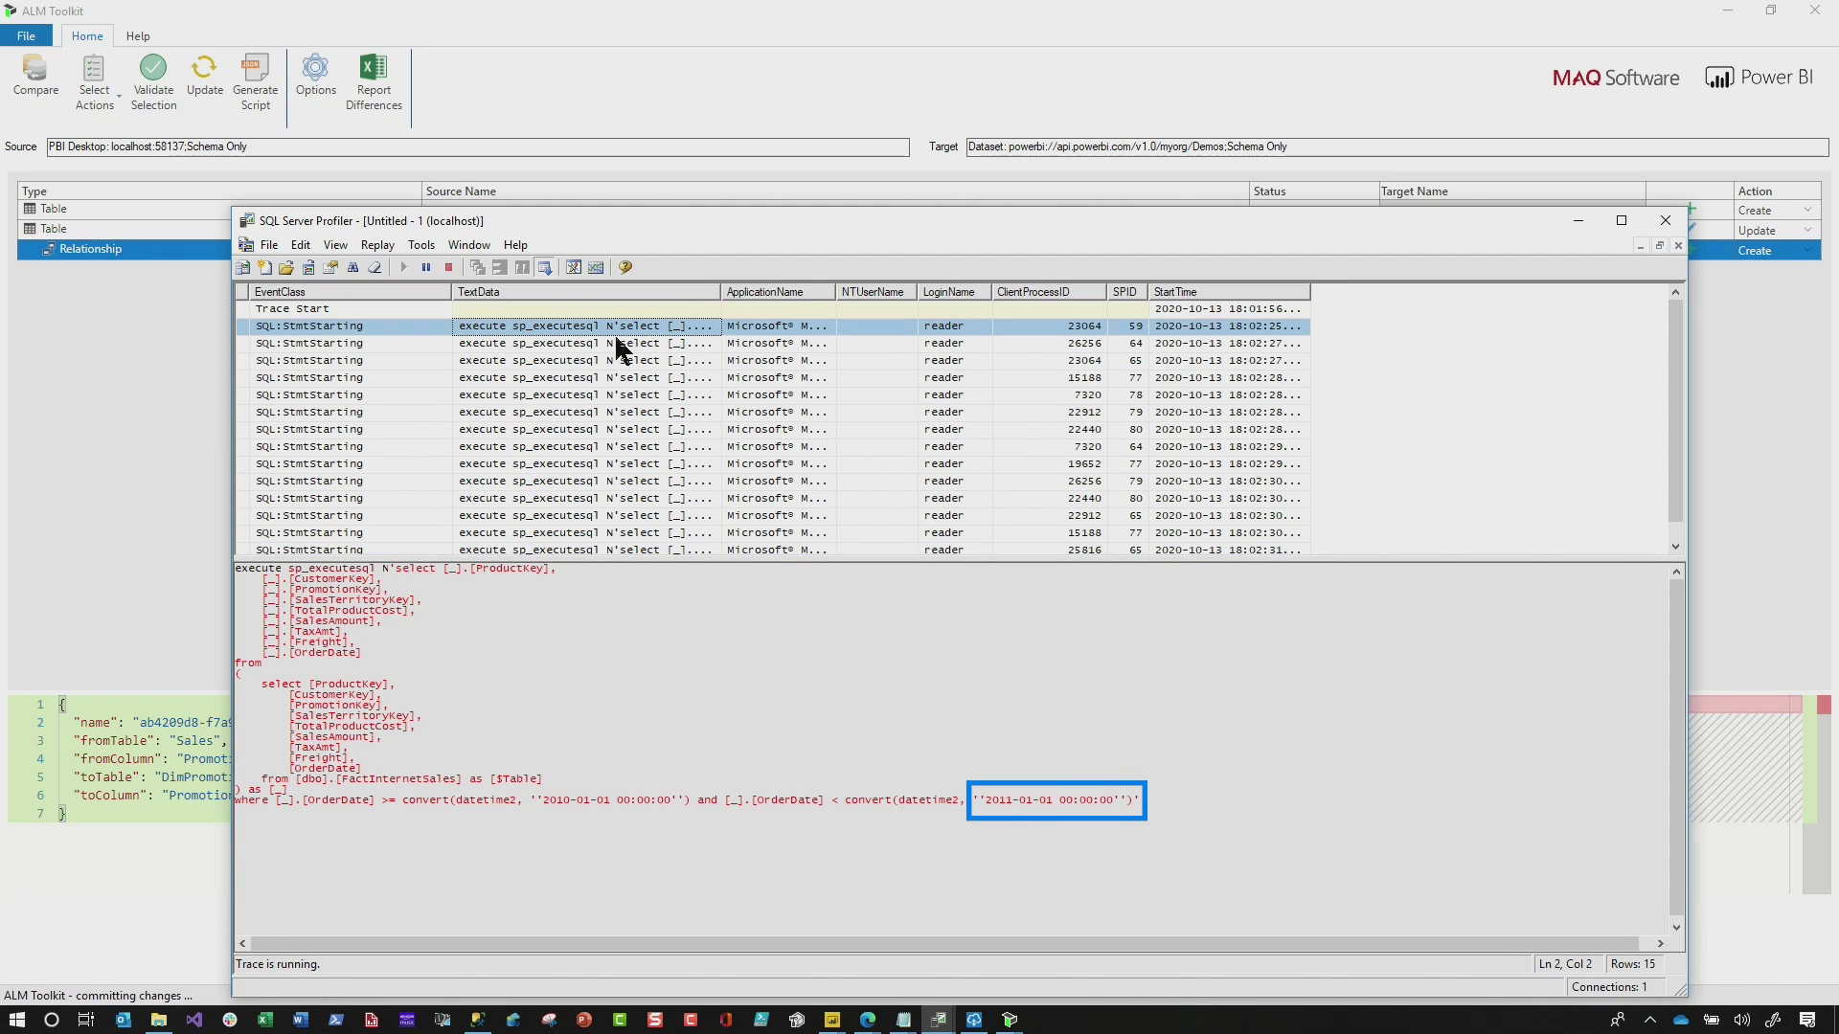
click(616, 345)
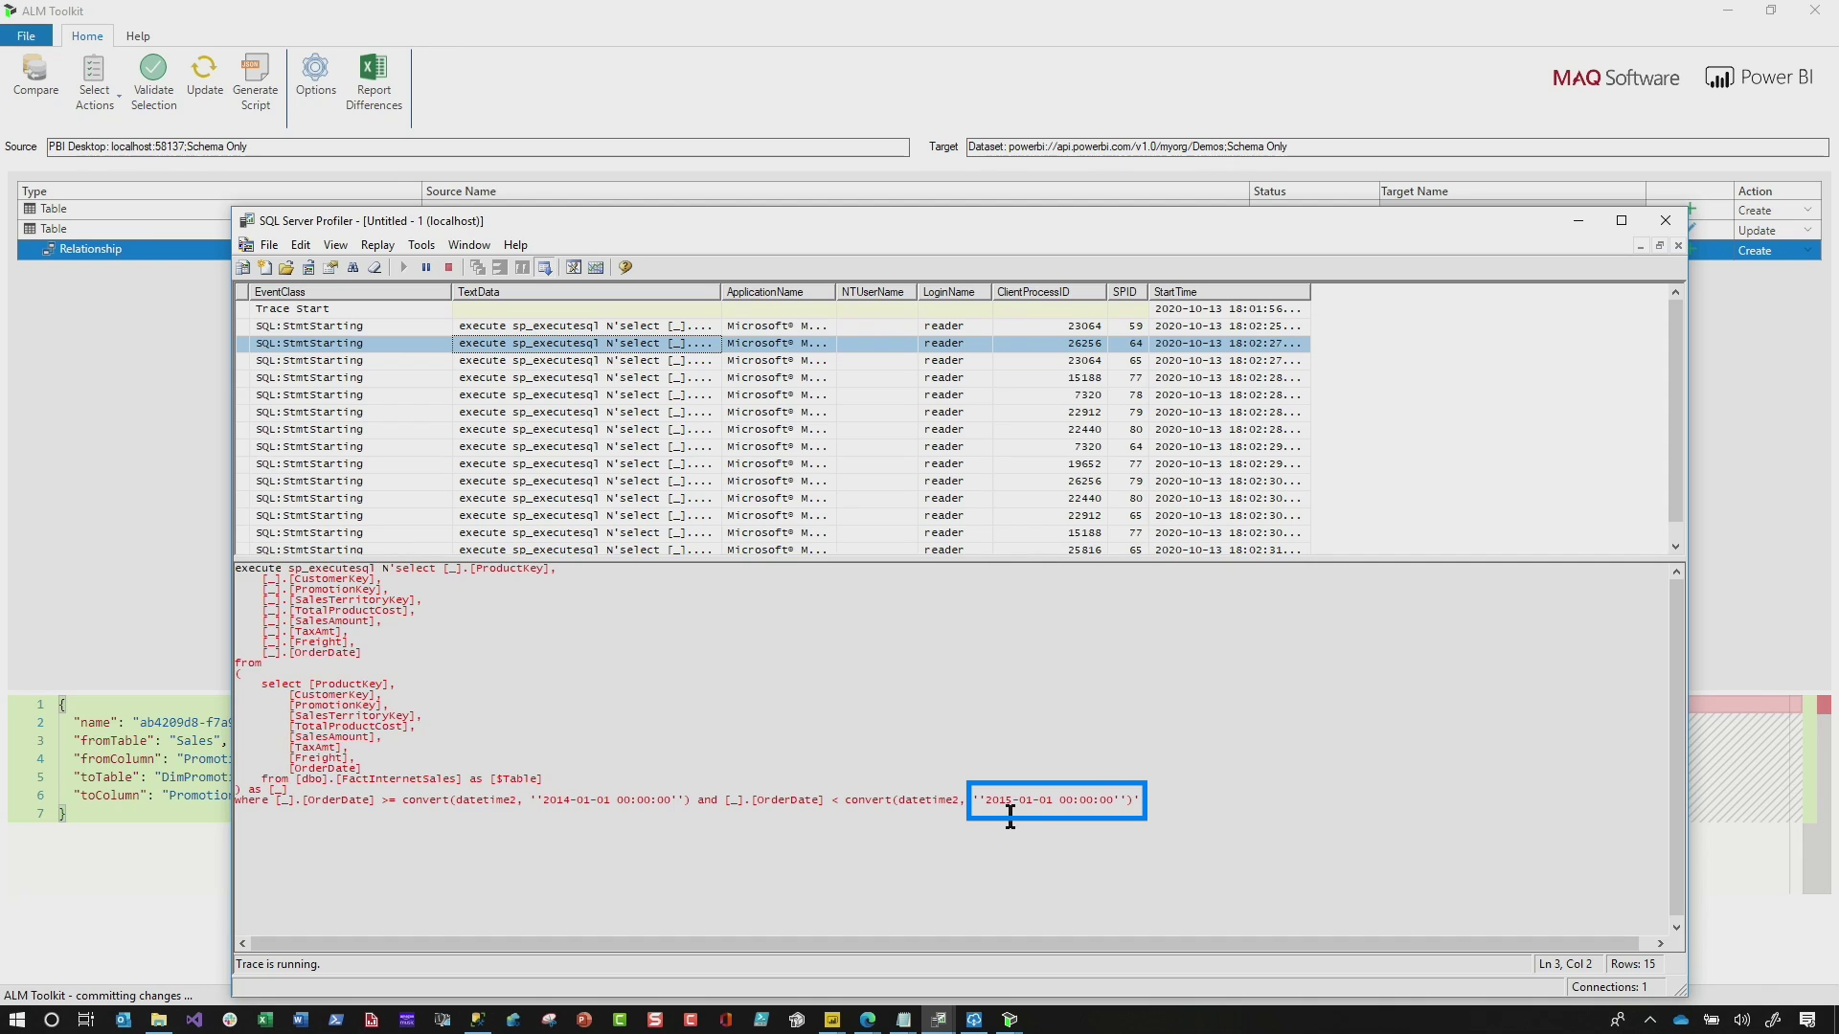
click(626, 362)
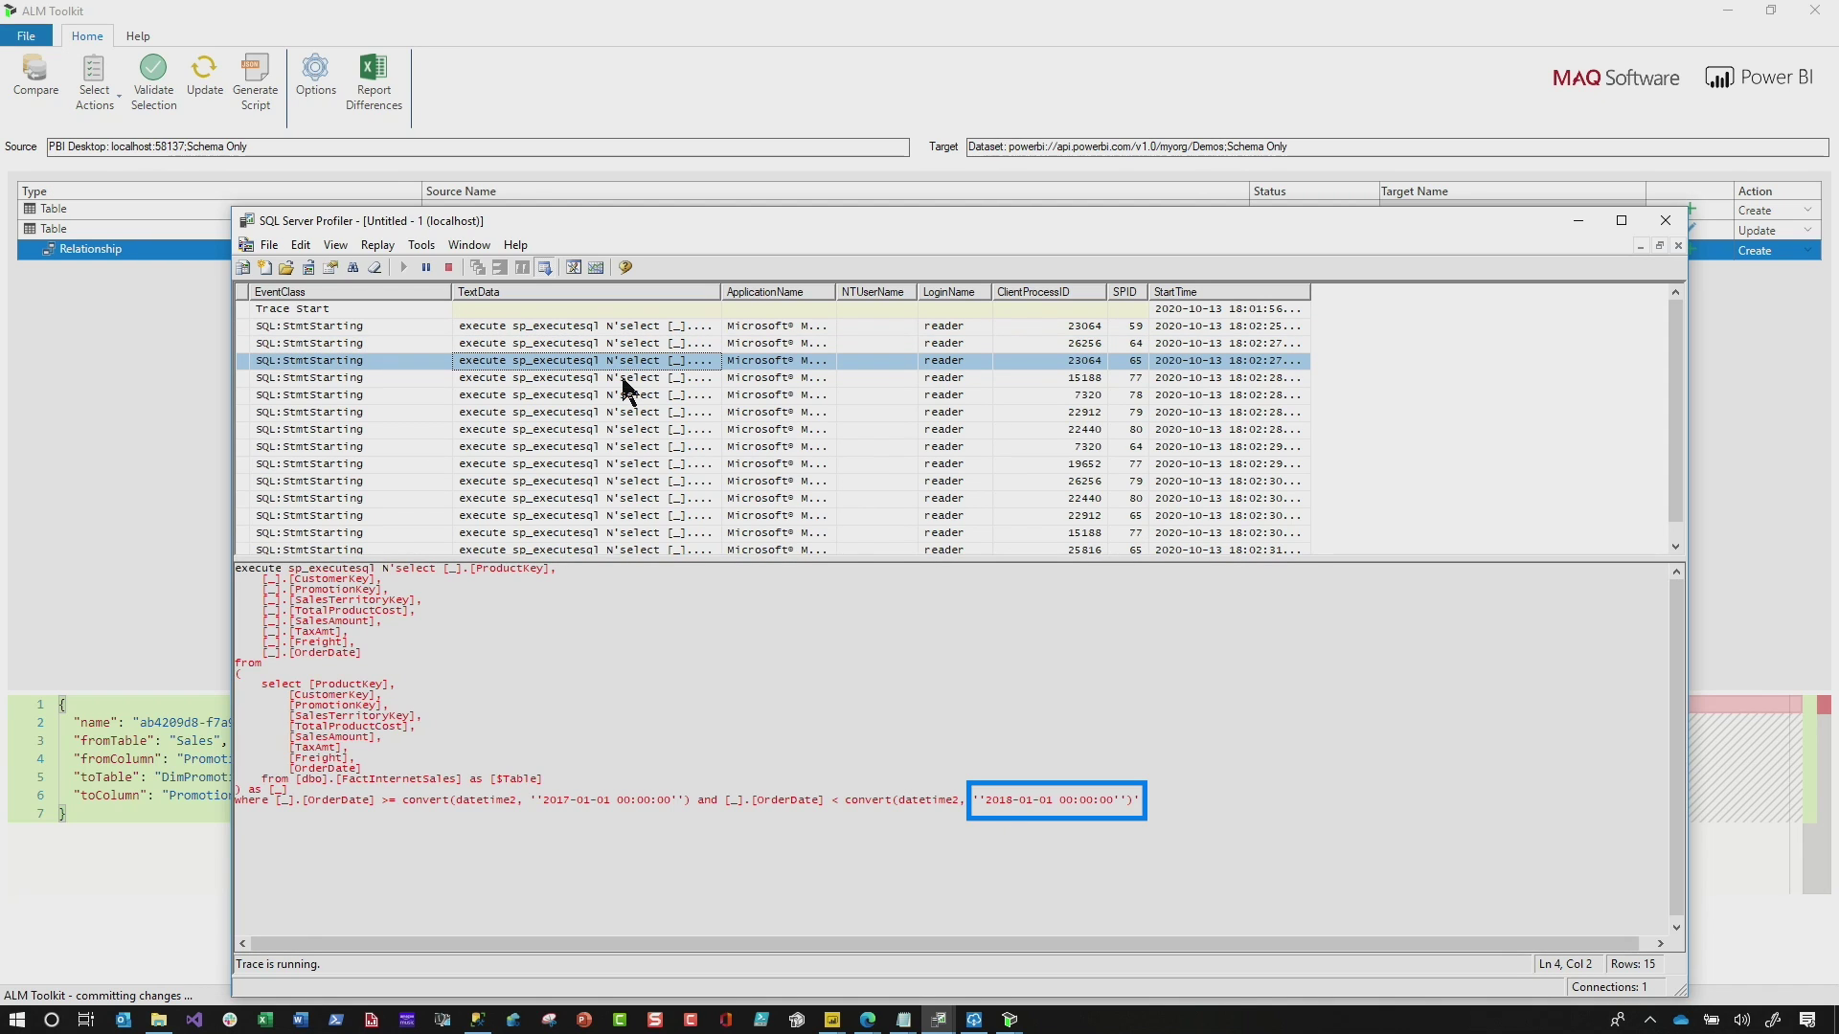
click(625, 383)
click(626, 431)
click(629, 465)
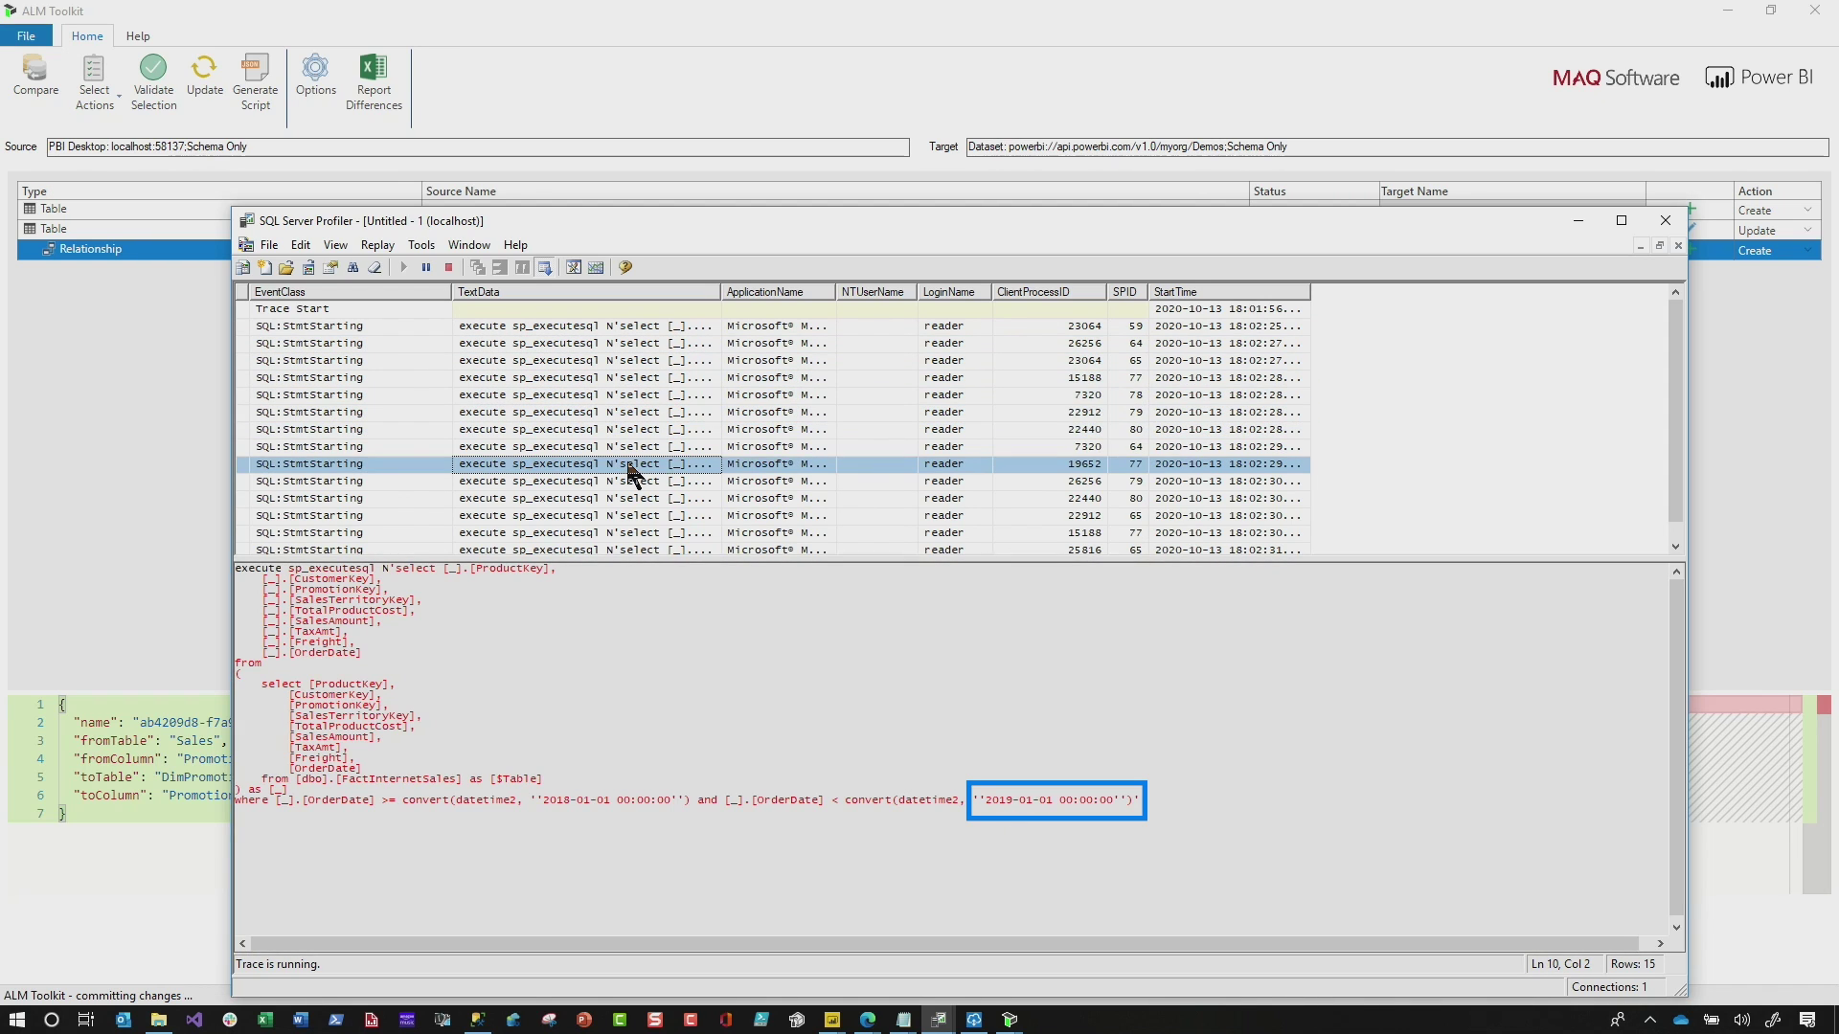
click(631, 449)
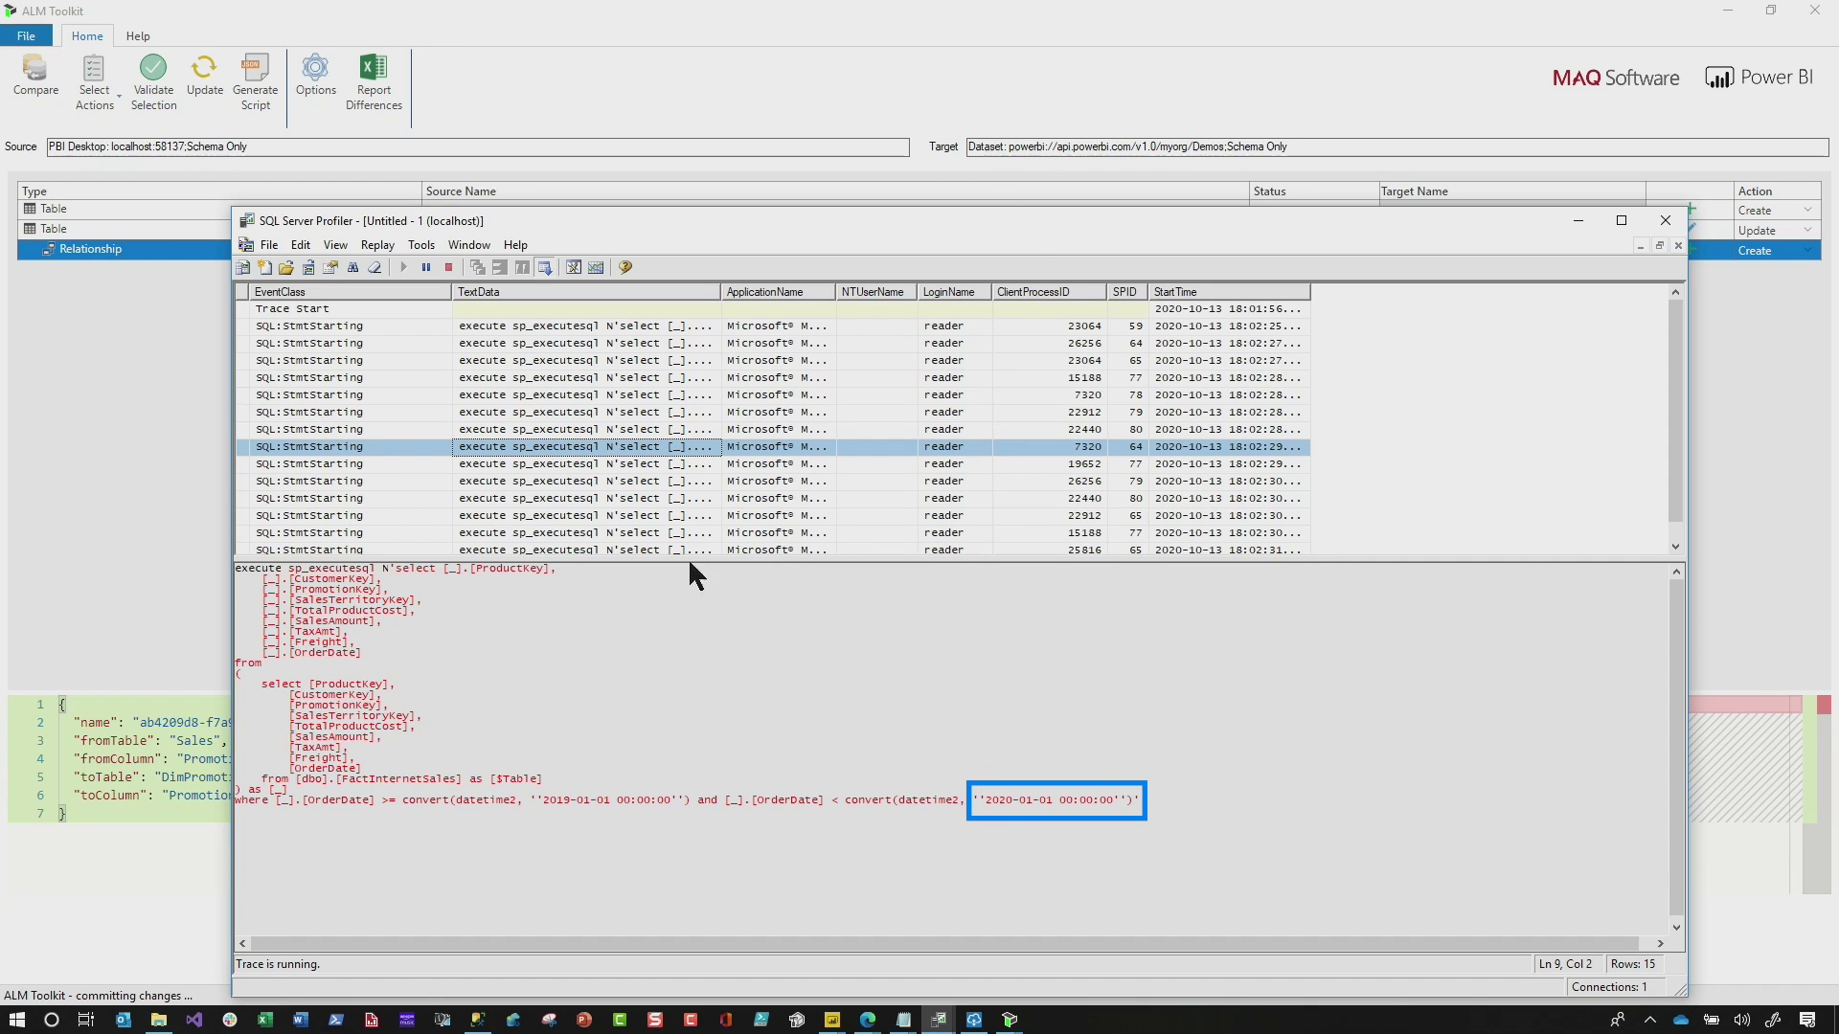
click(616, 468)
click(601, 429)
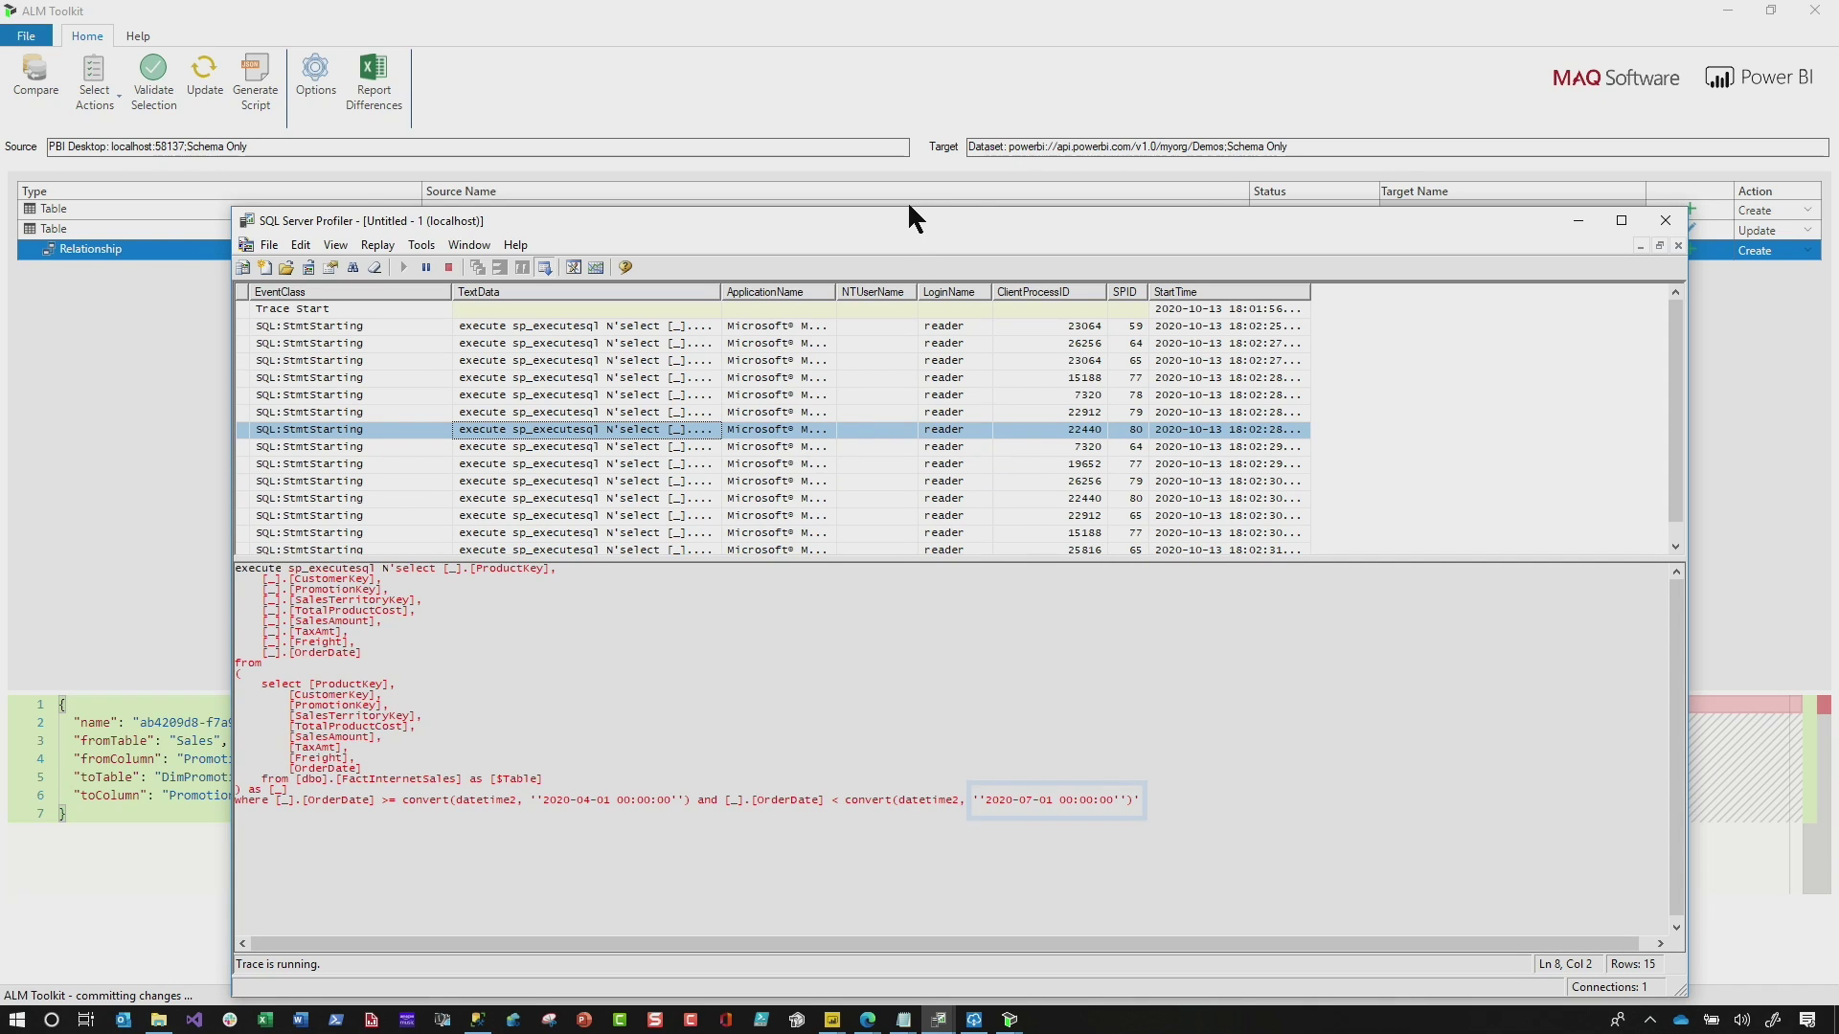
Step: Close the deployment results (DimPromotion 16 rows, Sales 439,699) and return to the report
drag(809, 240, 23, 302)
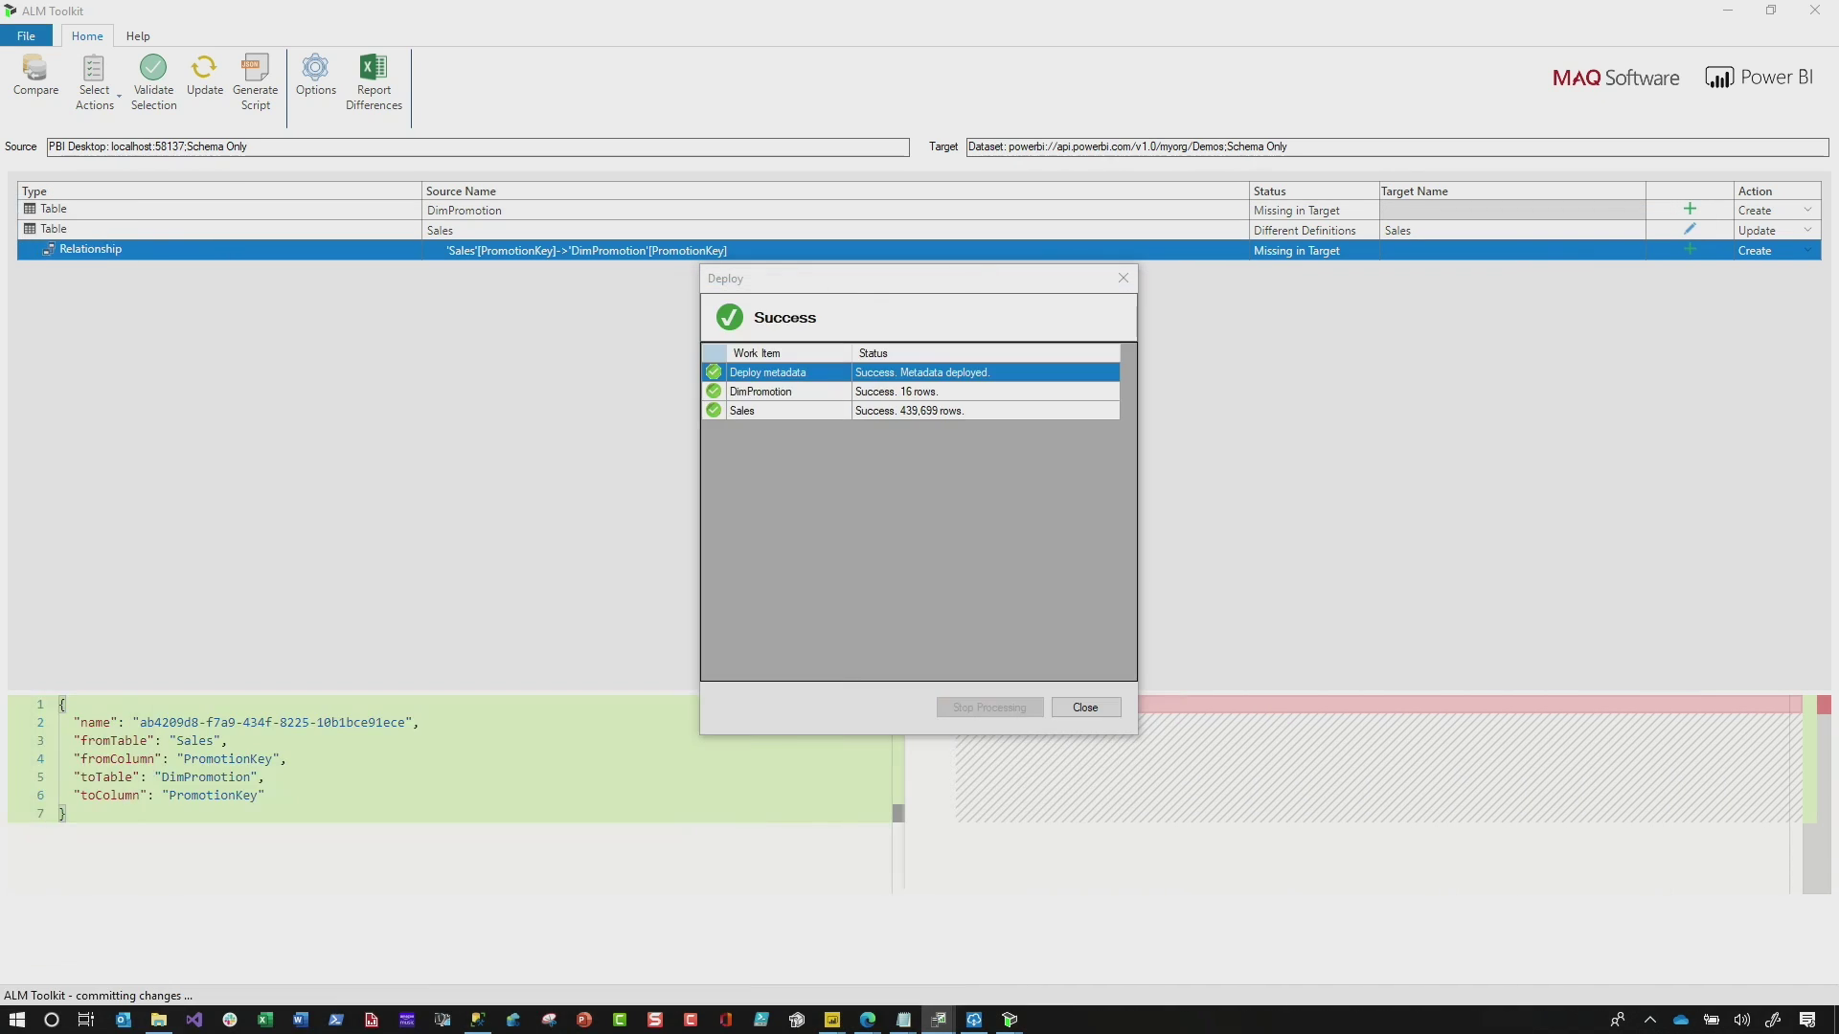
click(1087, 712)
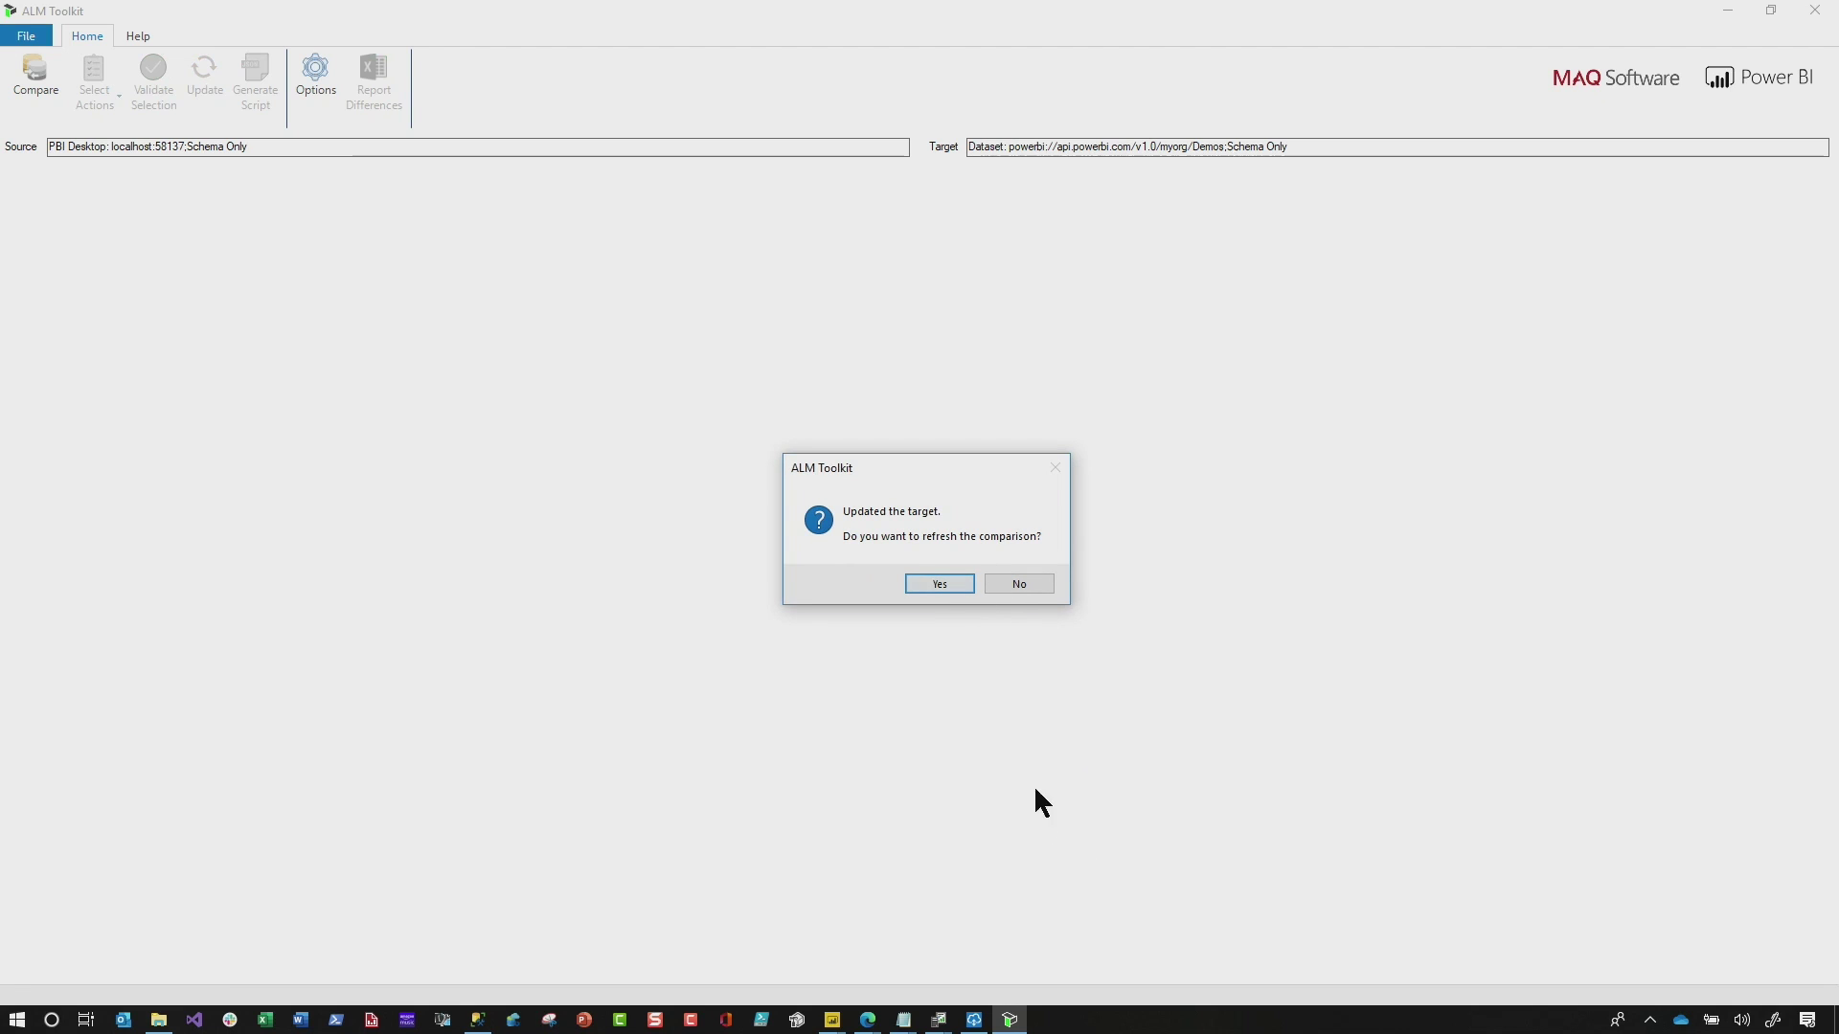
click(832, 1021)
click(892, 970)
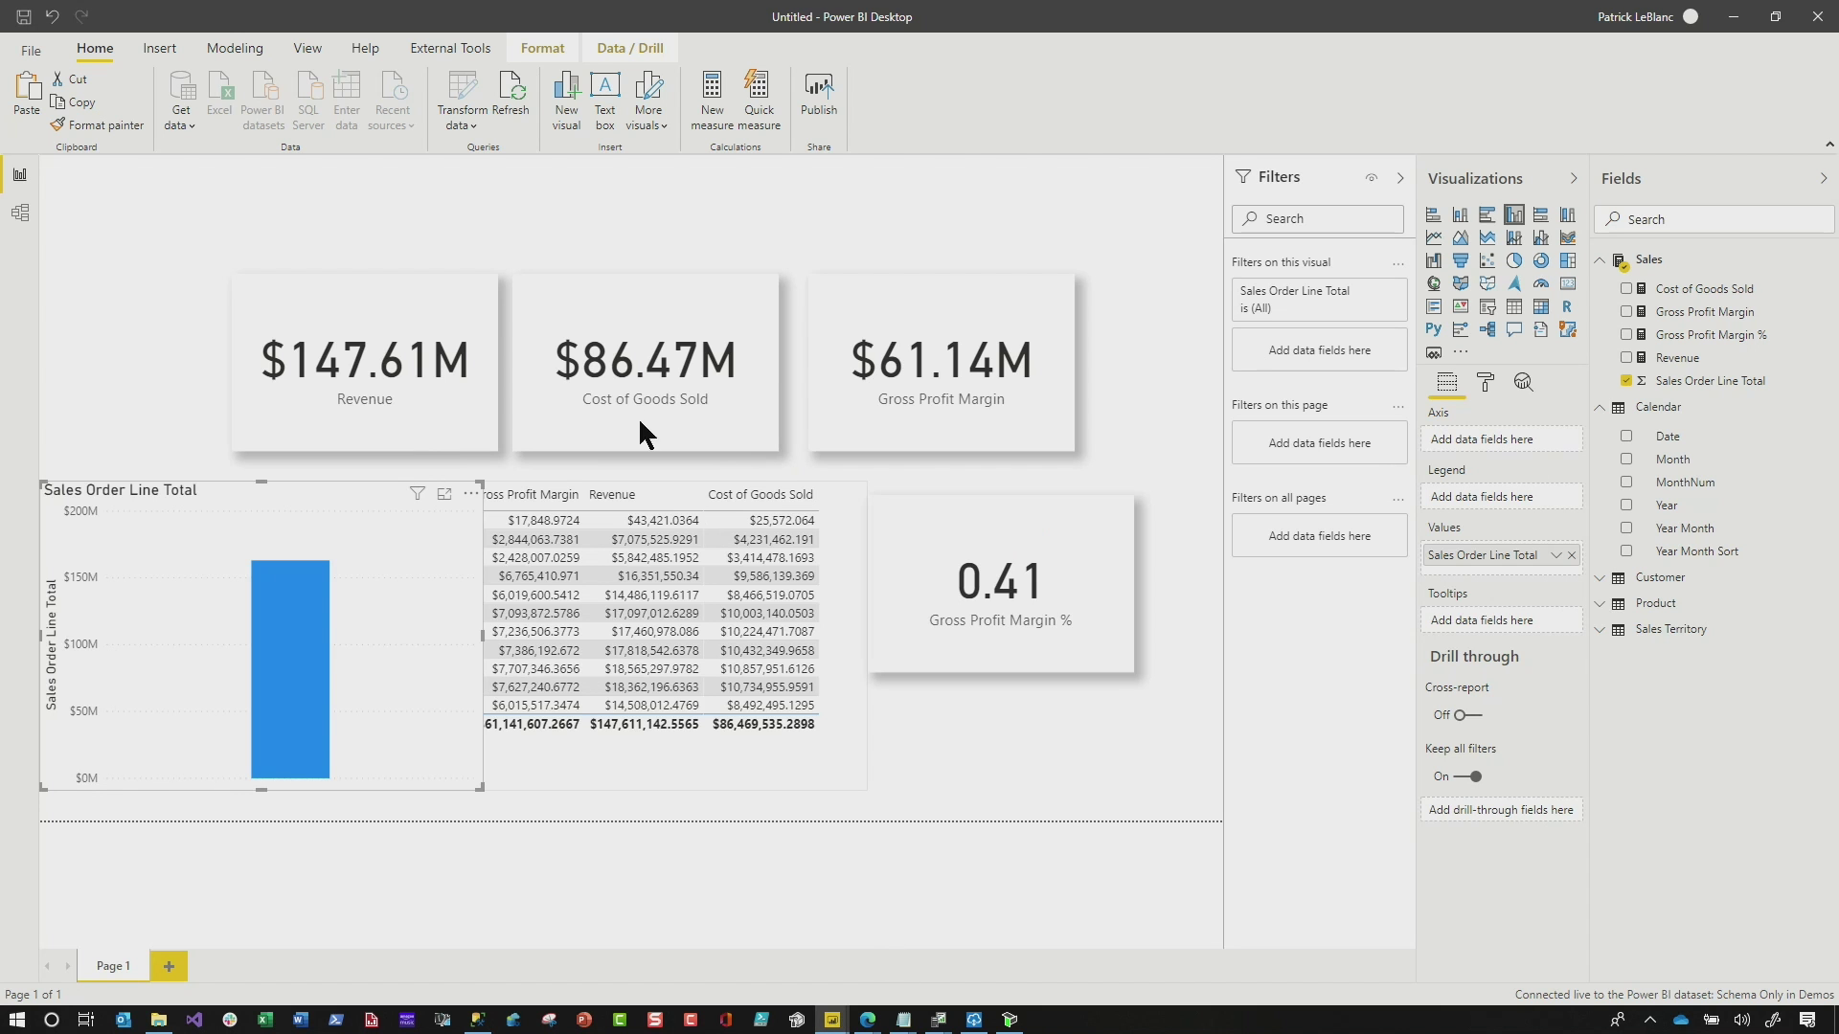
Step: Refresh the live model and add a Revenue by EnglishPromotionName table below the card
click(515, 113)
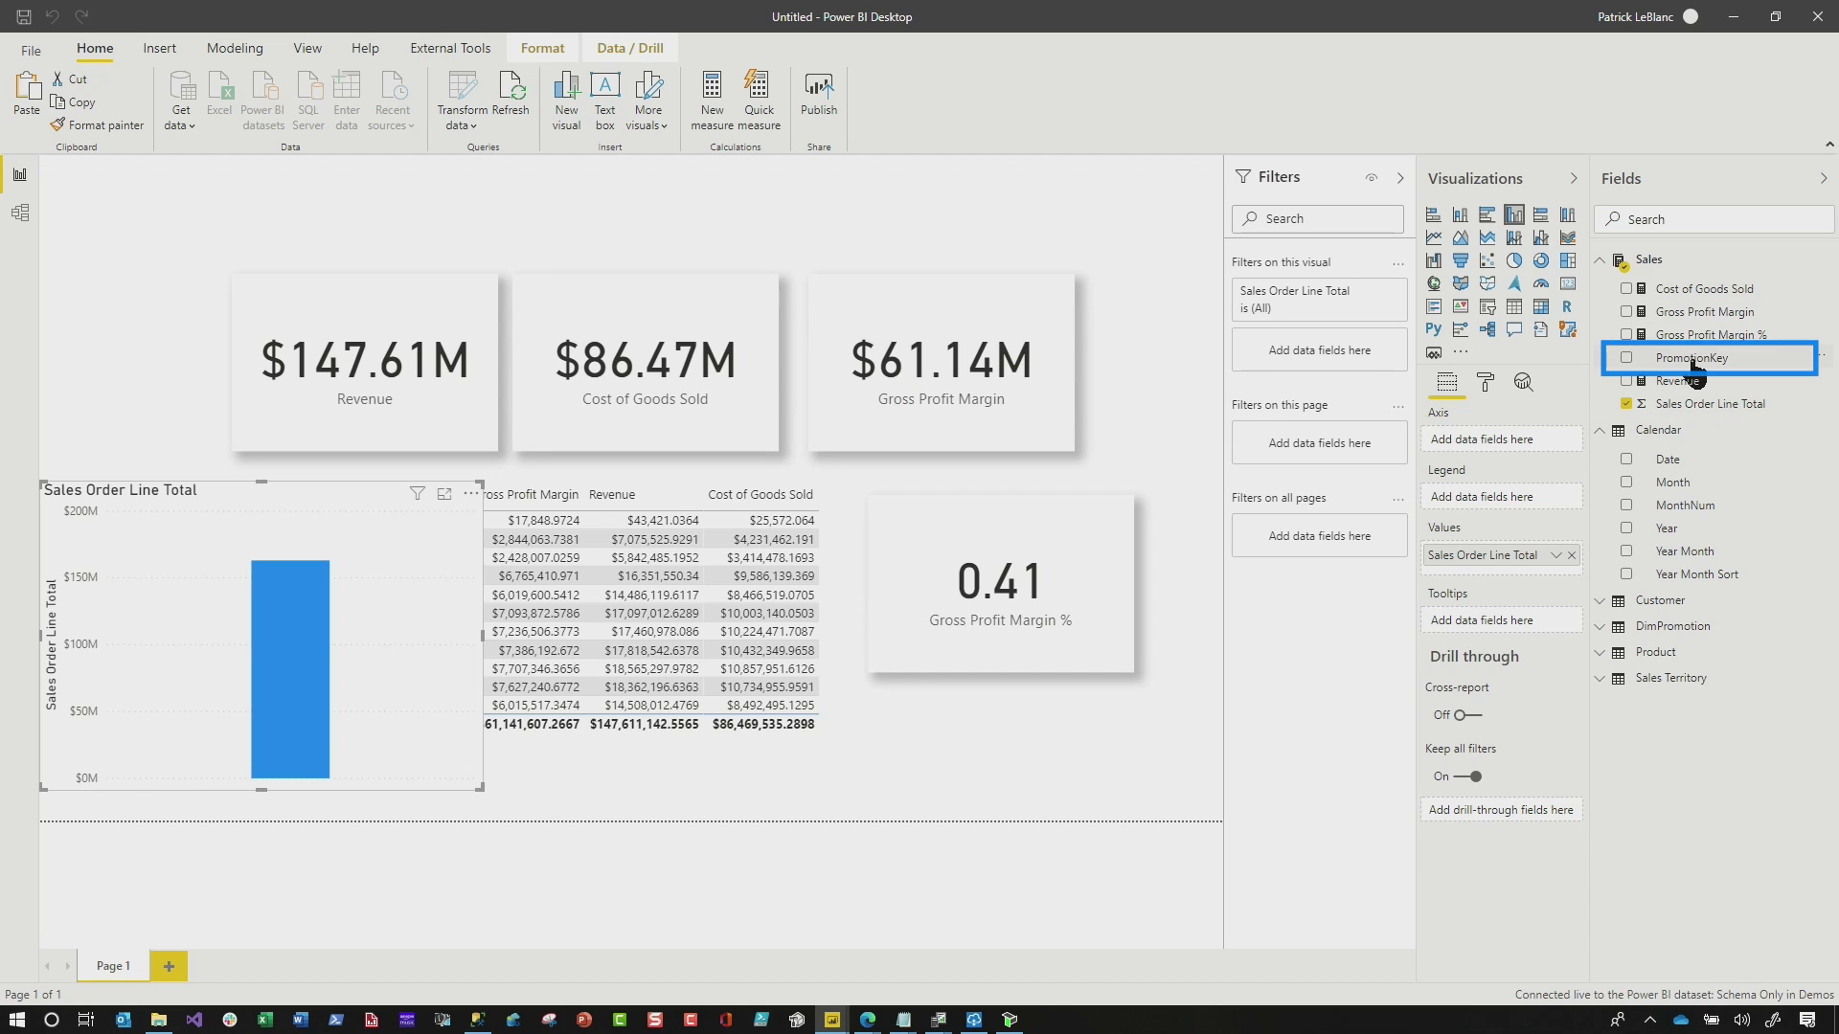
click(1587, 637)
drag(1123, 587, 1127, 544)
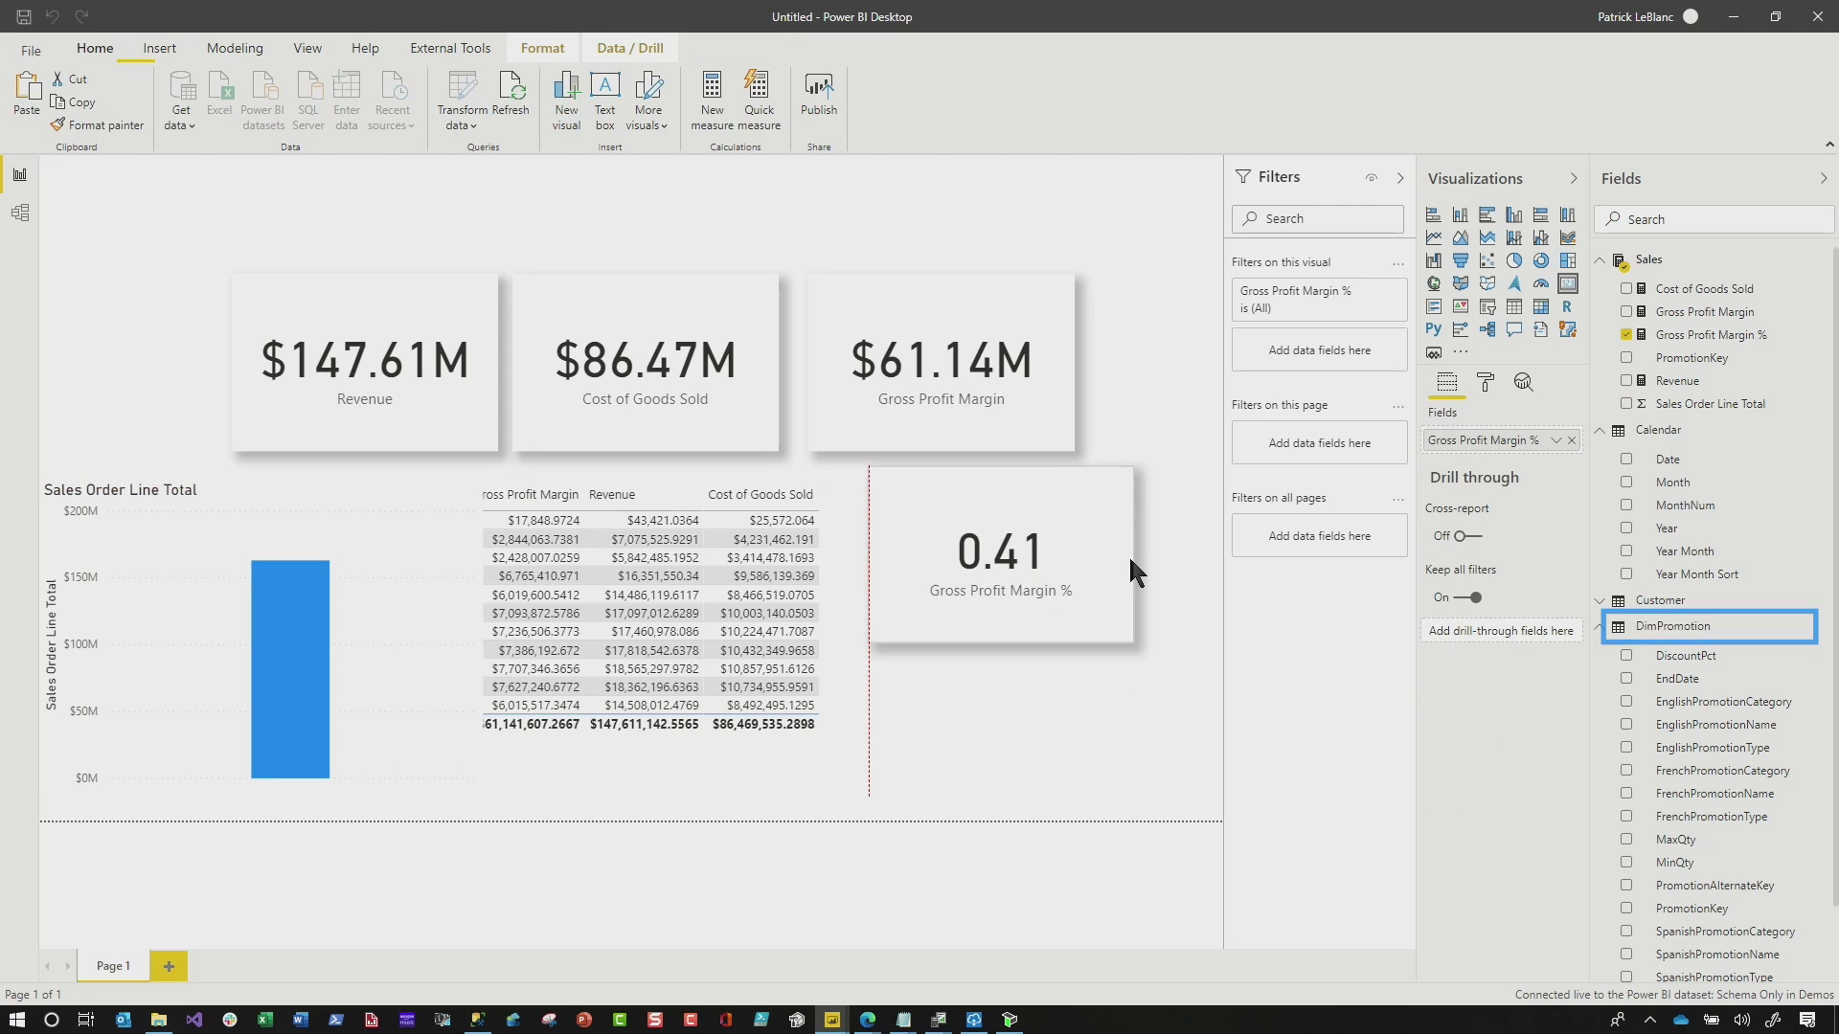
click(1090, 714)
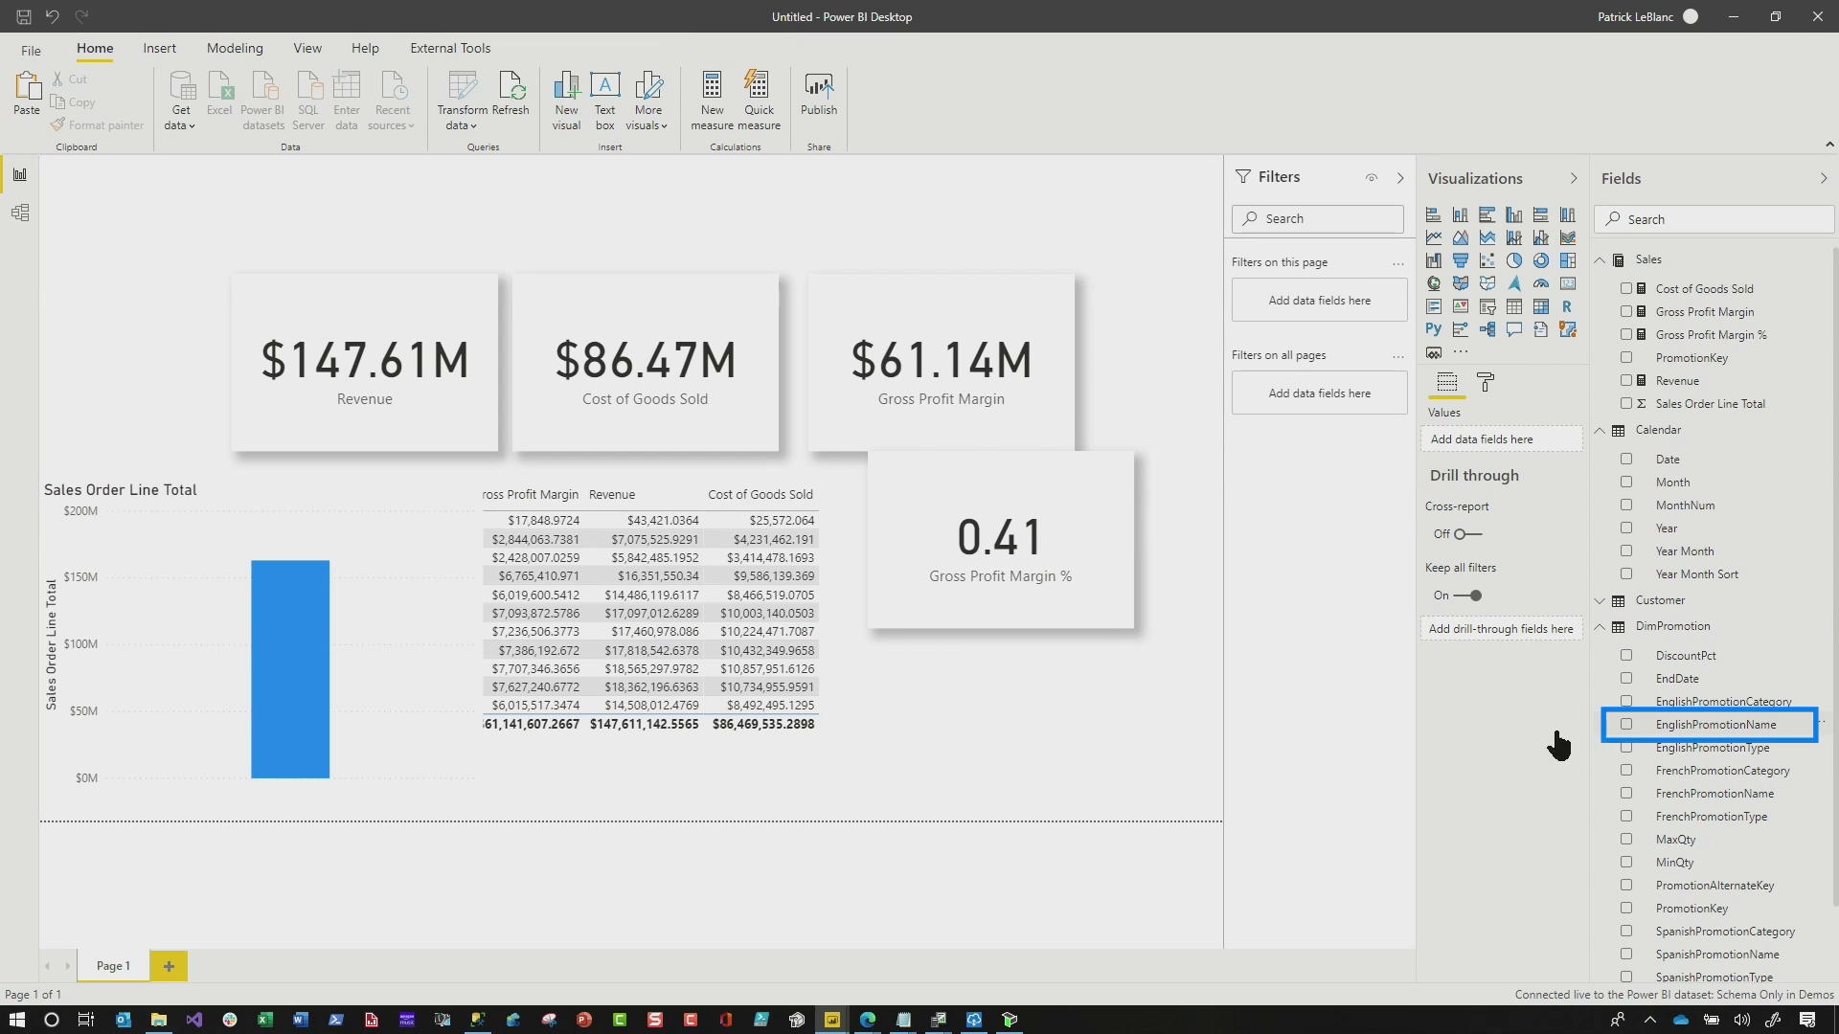
drag(1559, 743, 986, 740)
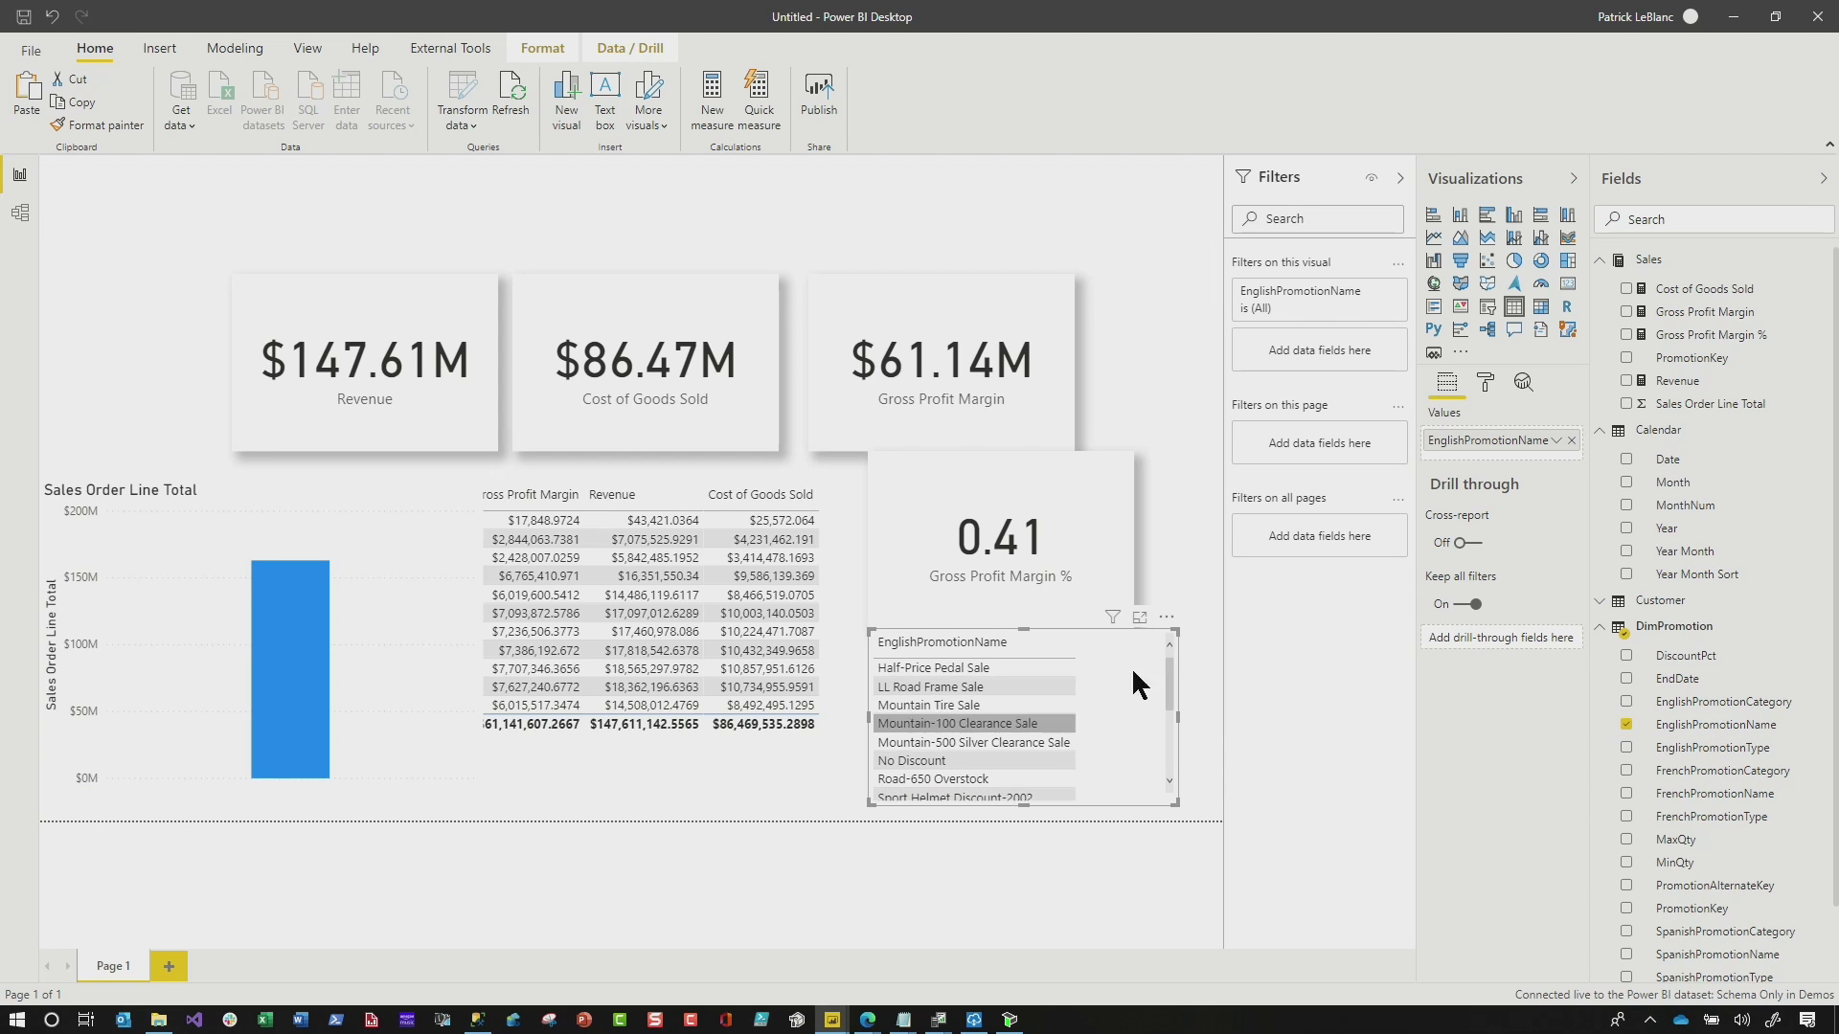
click(1627, 380)
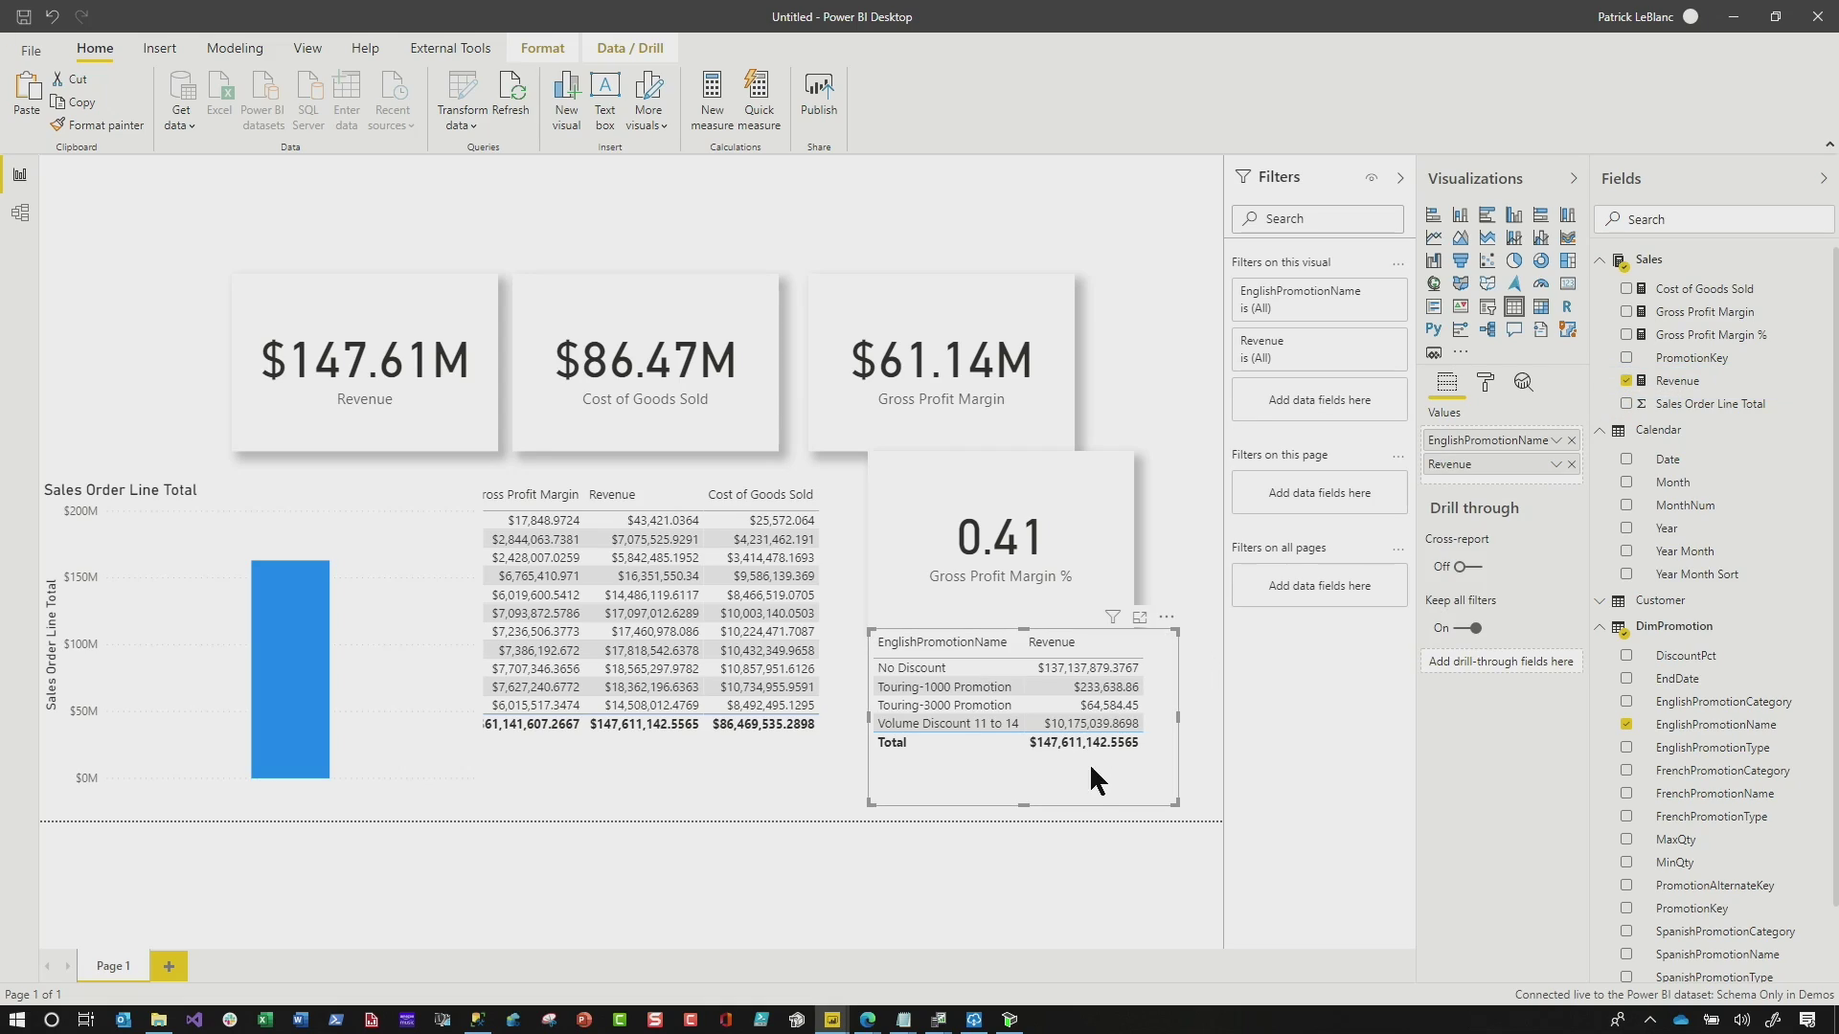